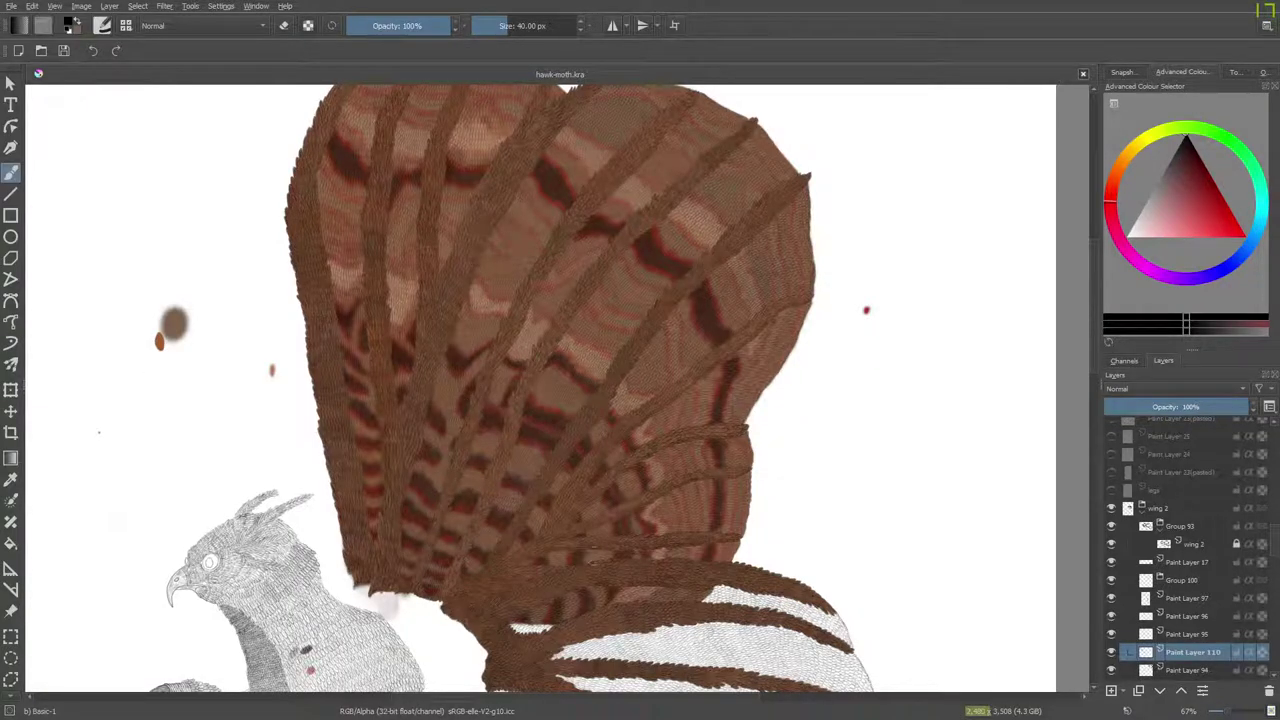
Sample the dark red from the round swatch beside the upper wing and return to the Freehand Brush.
scroll(600, 582, down, 4)
scroll(600, 610, up, 6)
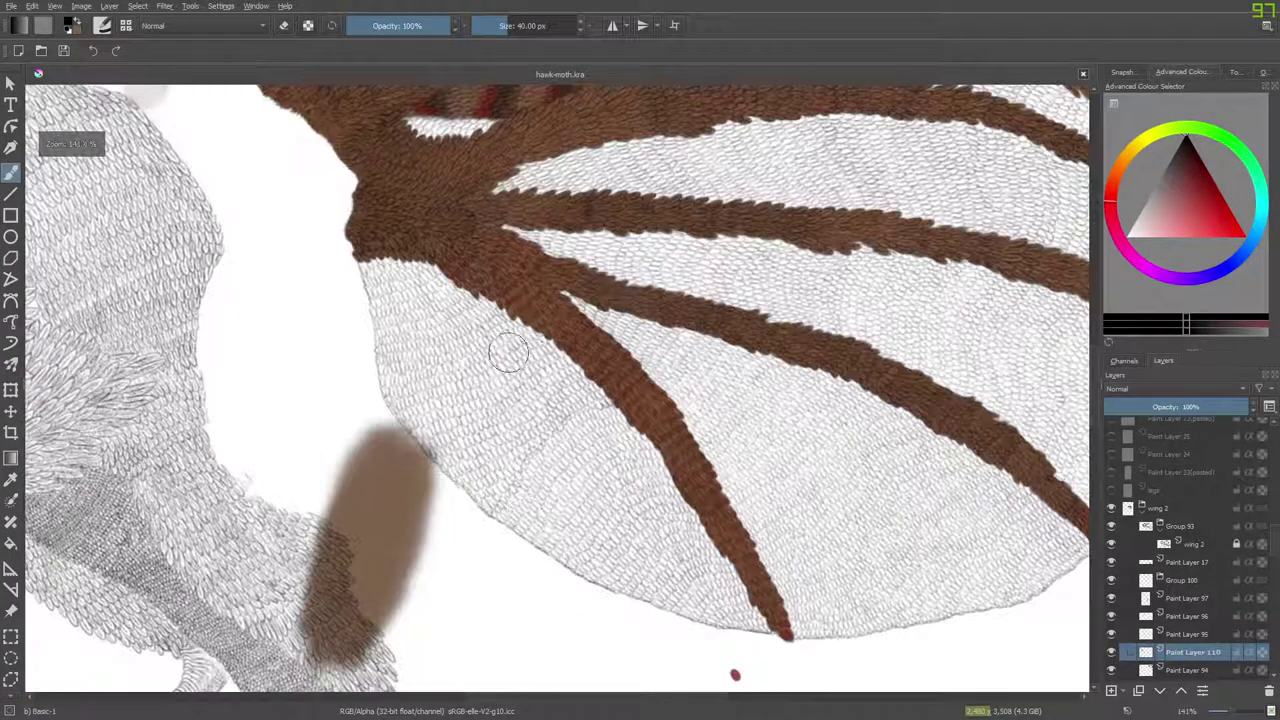
scroll(508, 354, up, 3)
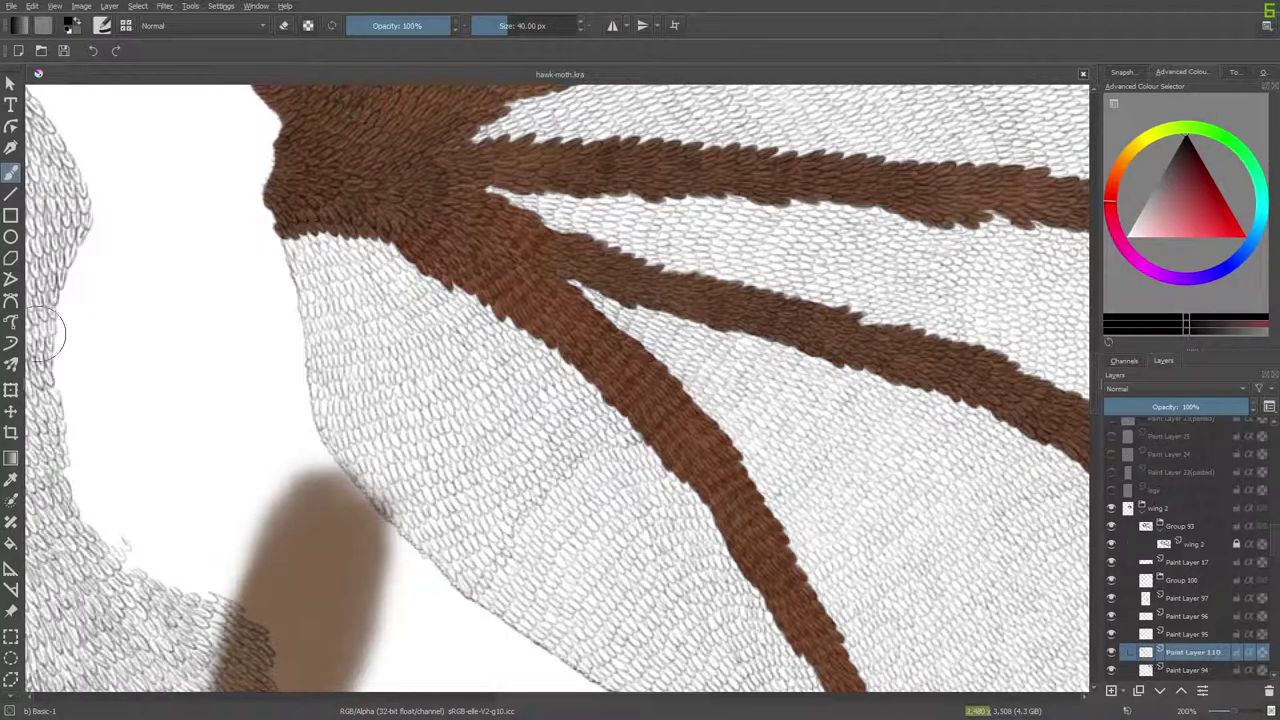
scroll(237, 393, down, 8)
scroll(208, 415, up, 4)
scroll(263, 456, down, 4)
scroll(268, 570, up, 4)
scroll(417, 413, up, 5)
scroll(634, 443, up, 4)
scroll(623, 443, down, 2)
scroll(614, 443, up, 1)
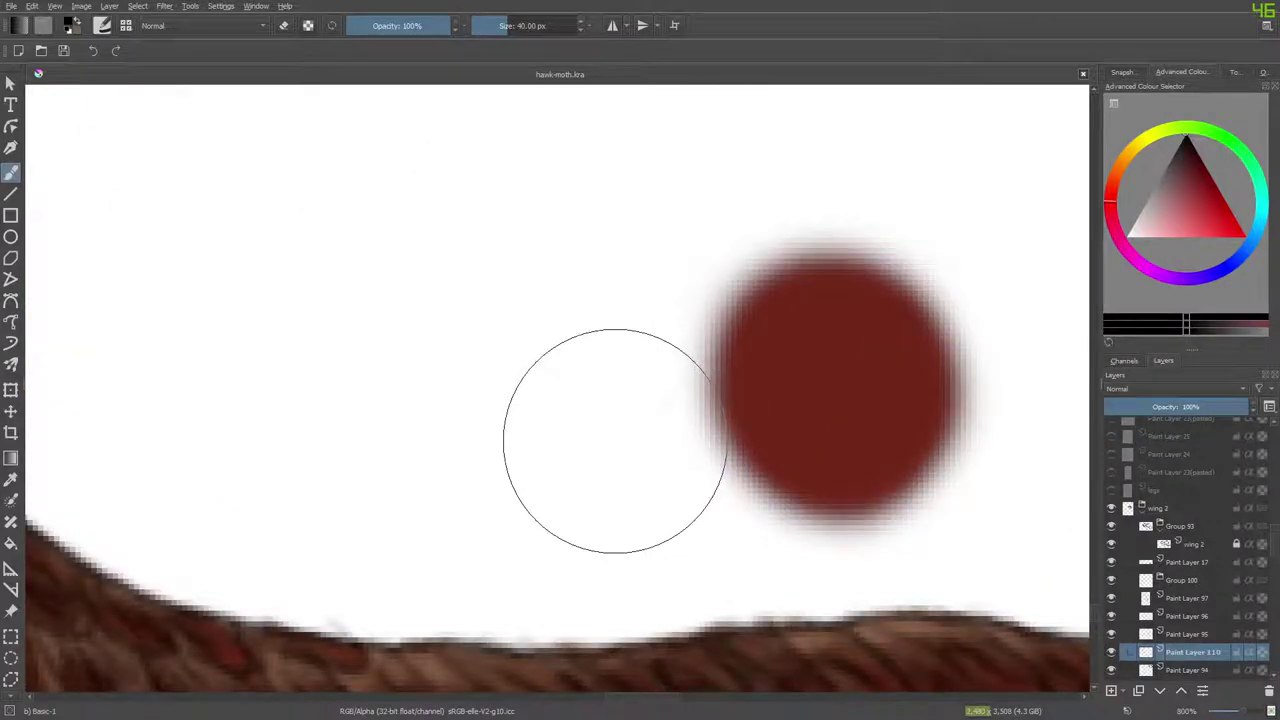
click(10, 482)
click(830, 377)
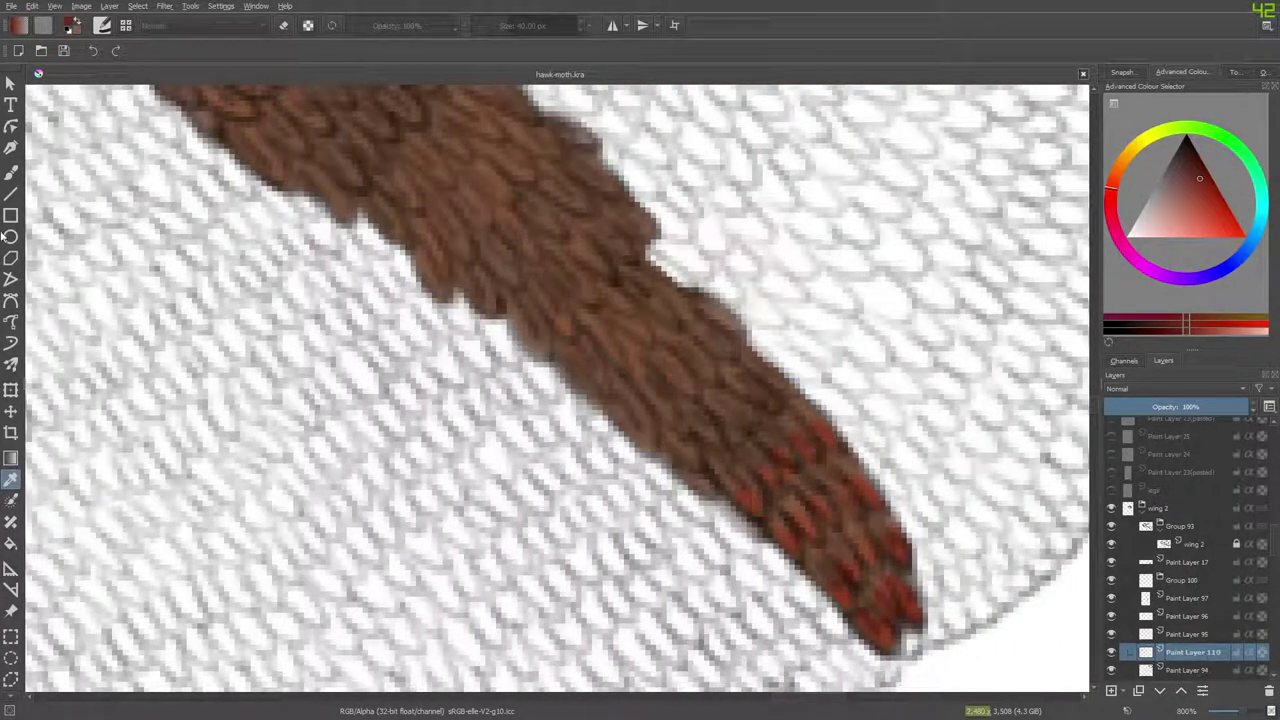
click(10, 172)
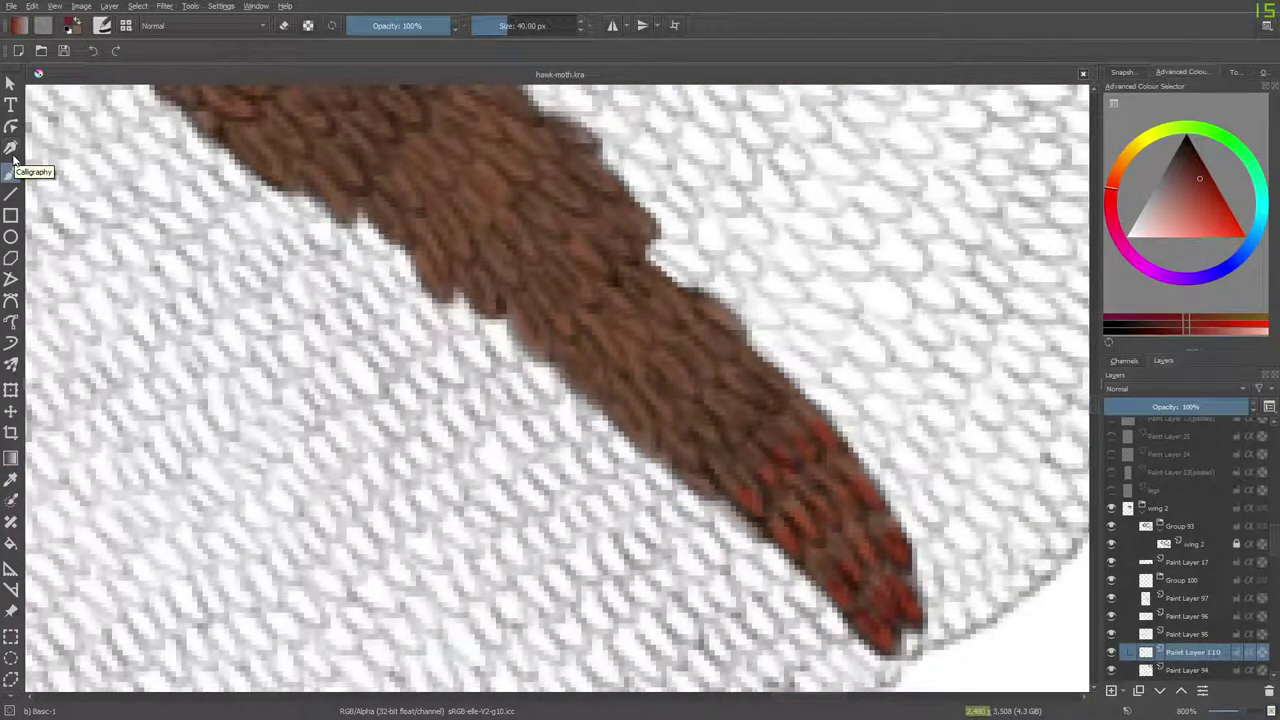
Set the Basic-1 brush size to 11.30 px for colouring scales on the lower wing's veins.
scroll(313, 301, down, 5)
scroll(313, 301, up, 5)
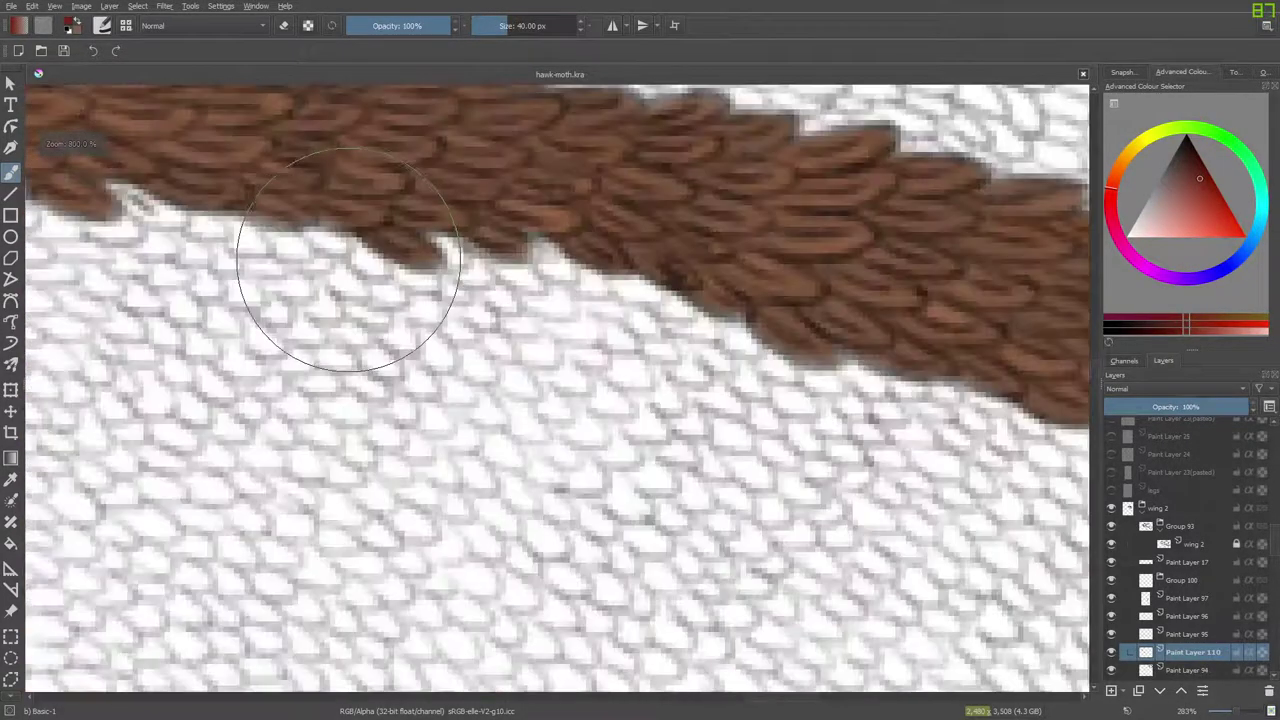
scroll(340, 255, down, 6)
scroll(175, 302, up, 3)
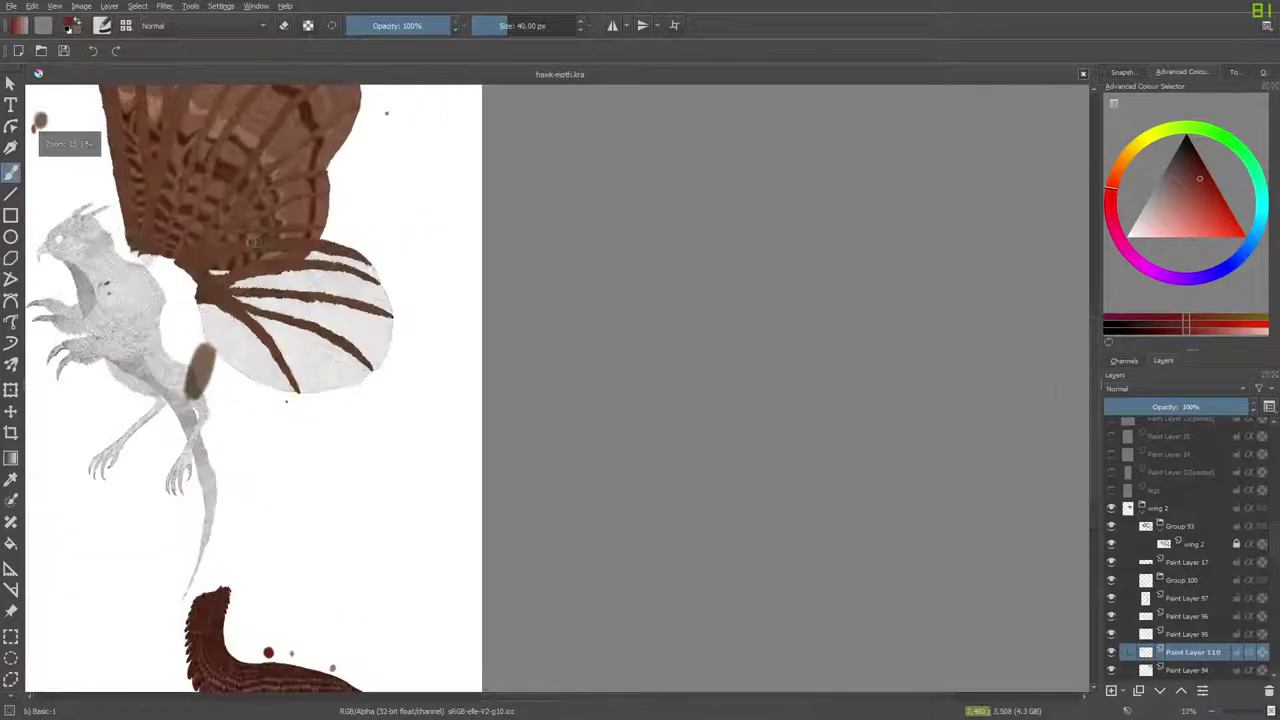
scroll(175, 302, up, 3)
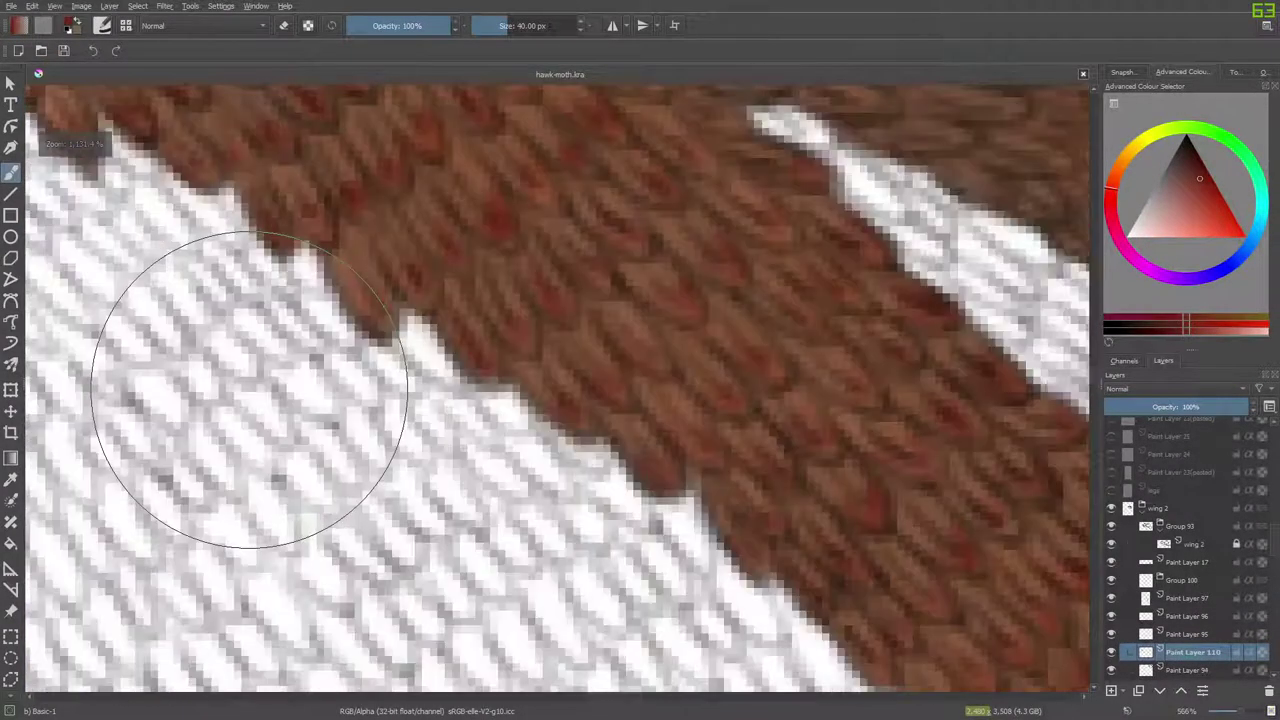
scroll(251, 400, up, 3)
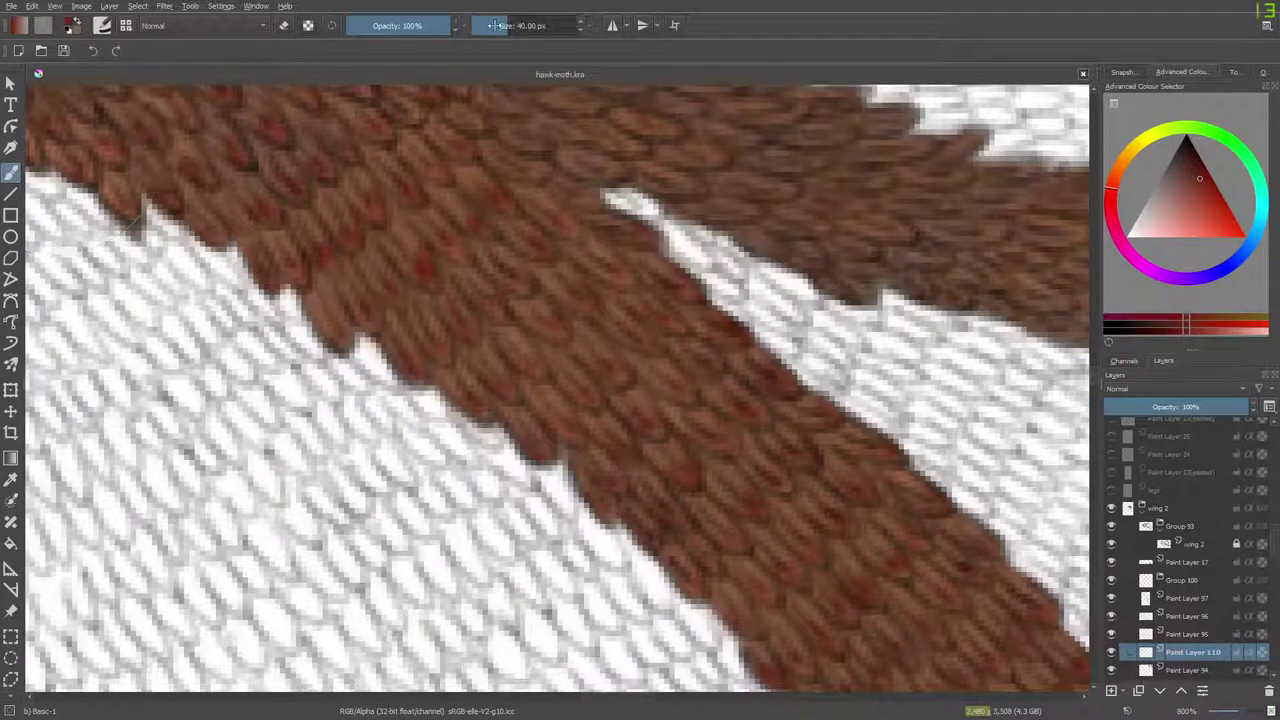
drag(501, 20, 496, 23)
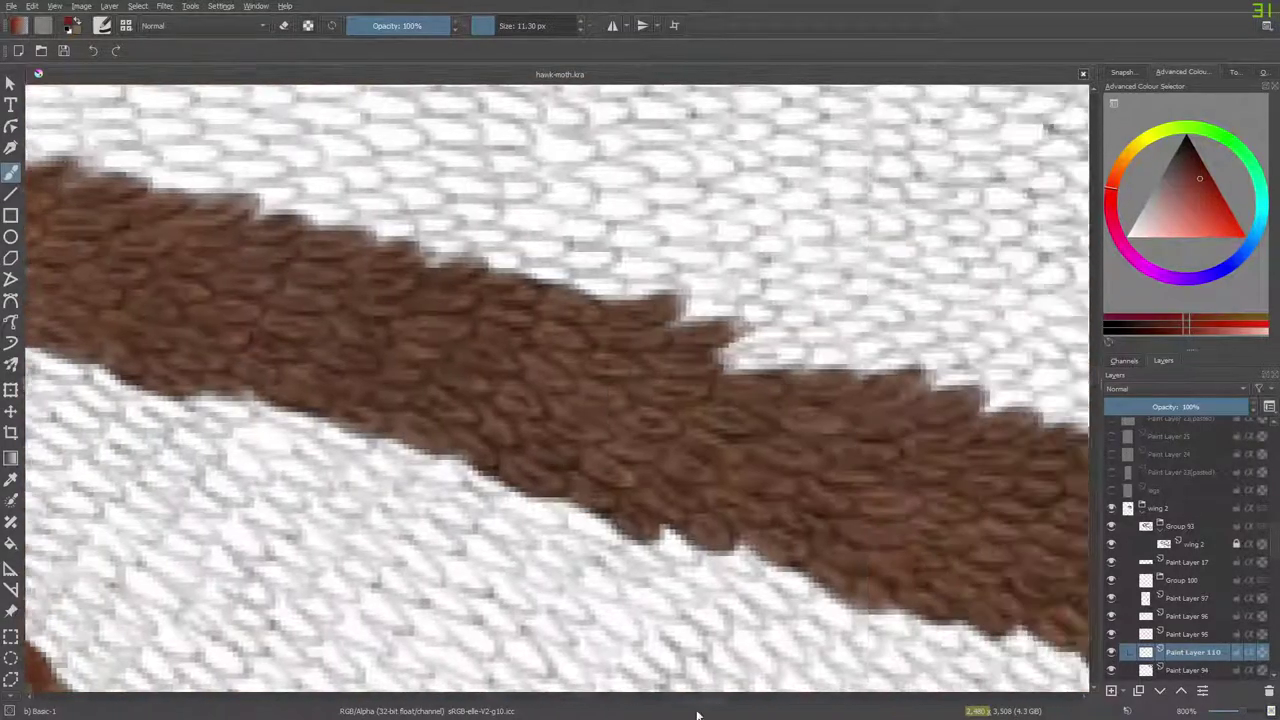
Try a dark red stroke on the lower wing's middle vein, erase it and return to the Basic-1 brush.
drag(698, 716, 712, 713)
mouse_move(662, 478)
mouse_down()
mouse_move(626, 583)
mouse_move(589, 605)
mouse_move(573, 578)
mouse_move(506, 583)
mouse_move(474, 478)
mouse_move(502, 478)
mouse_move(496, 543)
mouse_move(511, 520)
mouse_move(526, 578)
mouse_move(631, 481)
mouse_move(671, 423)
mouse_up()
key(slash)
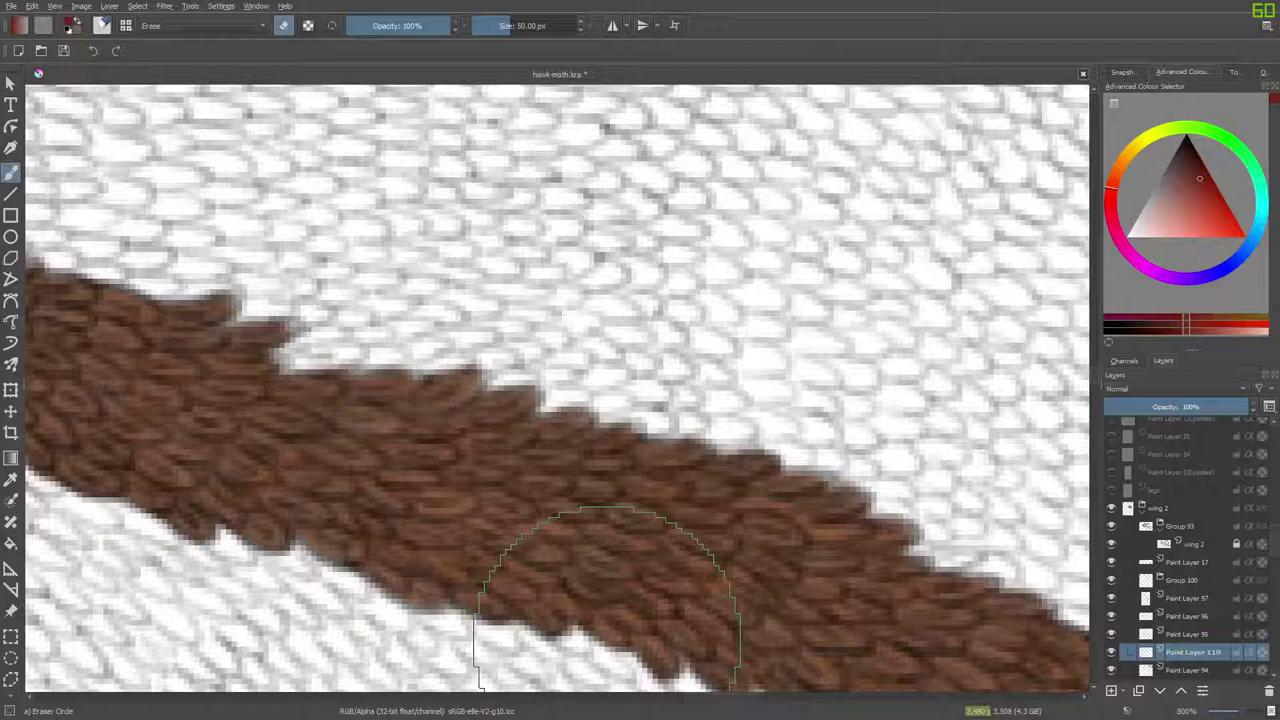
key(e)
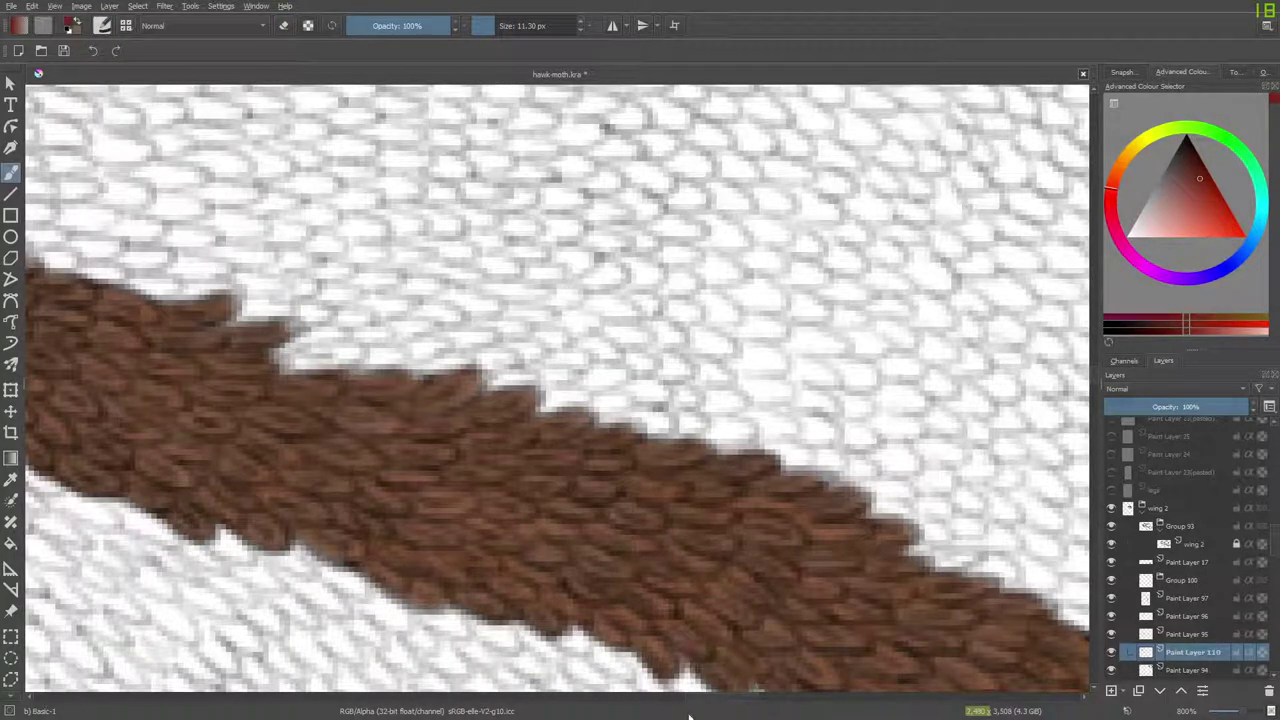
drag(704, 699, 640, 684)
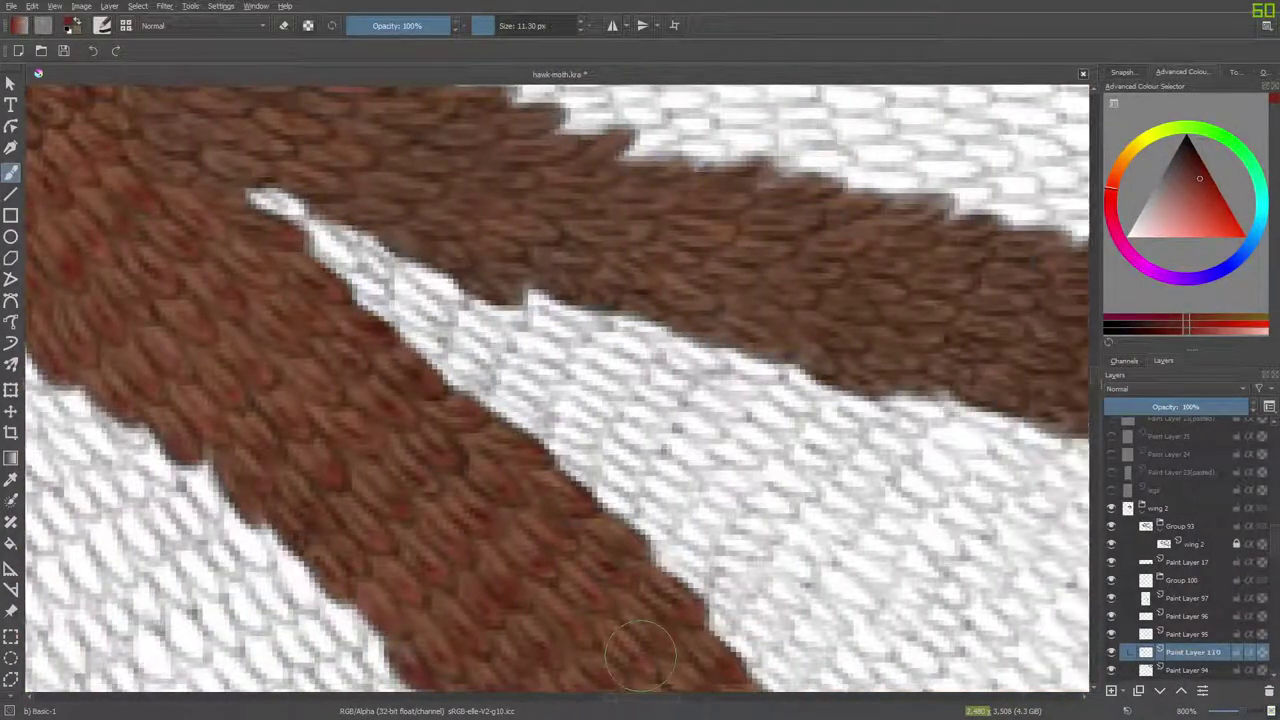
drag(1096, 377, 1102, 406)
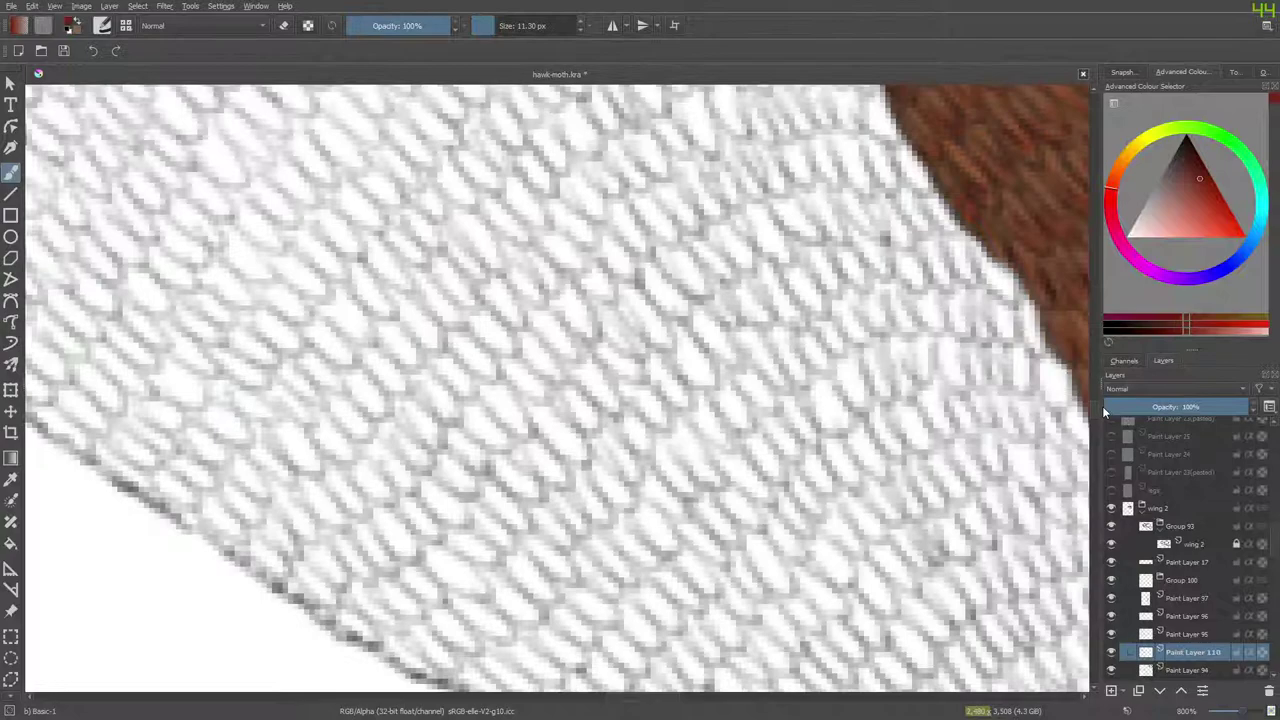
drag(625, 698, 648, 701)
scroll(648, 700, up, 3)
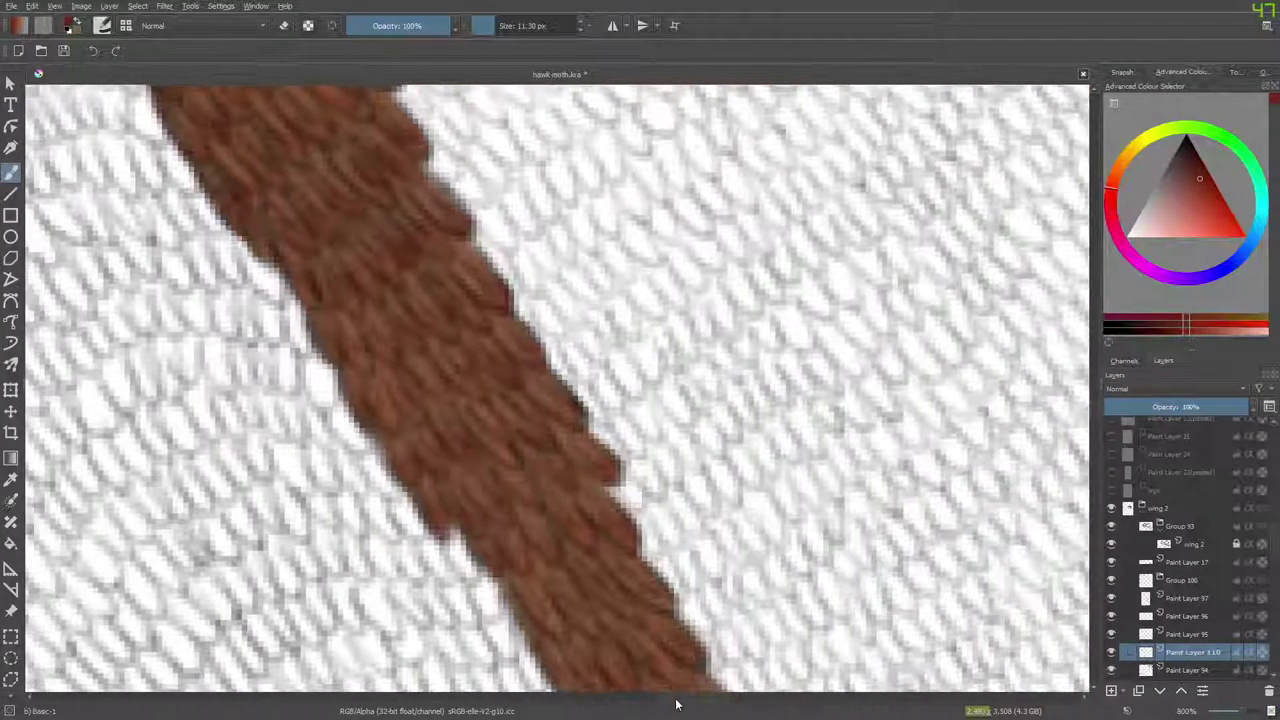
scroll(1097, 404, down, 6)
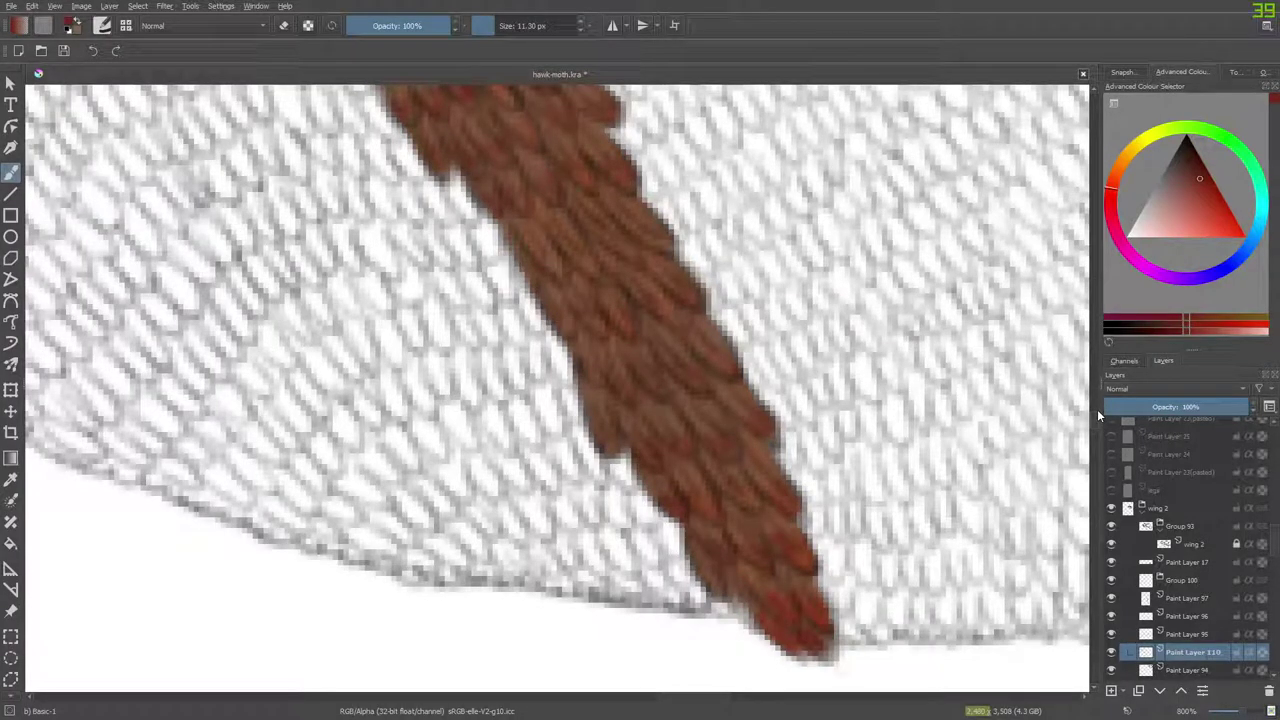
scroll(1096, 406, up, 4)
drag(1096, 408, 1096, 373)
Switch to the Pencil-2 brush preset and set its size to 5.19 px.
click(104, 25)
click(110, 119)
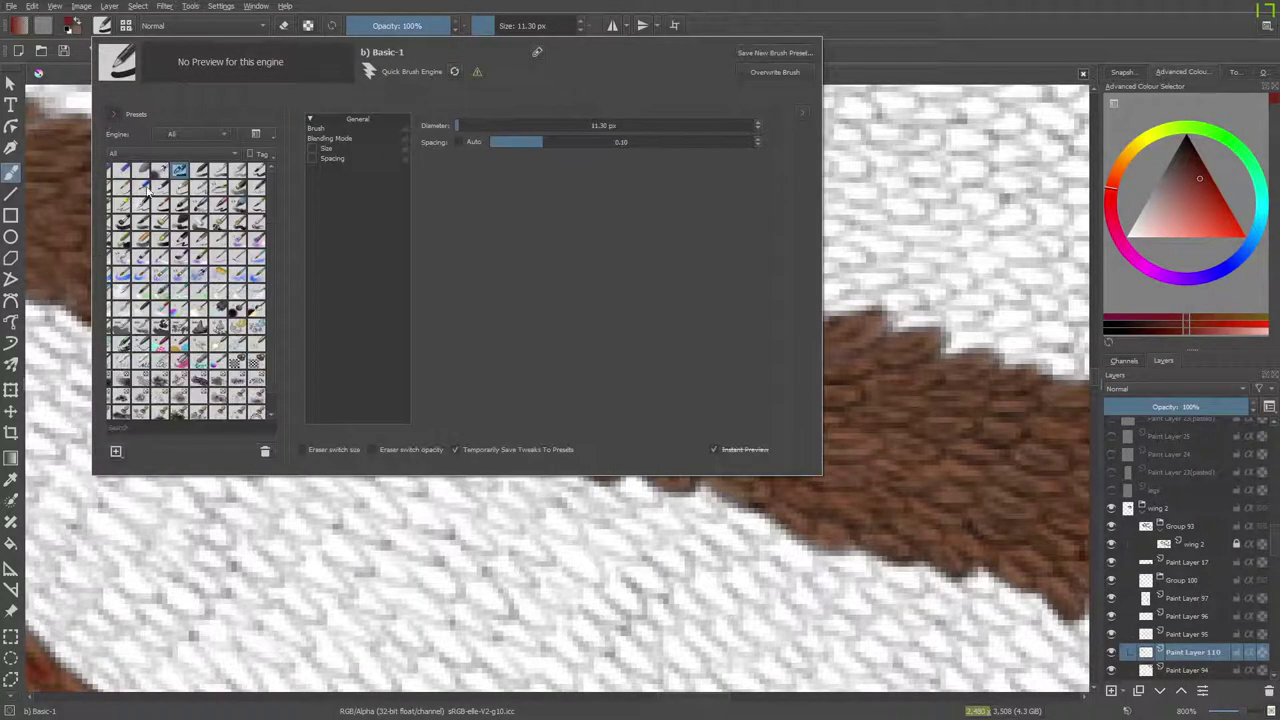
click(159, 187)
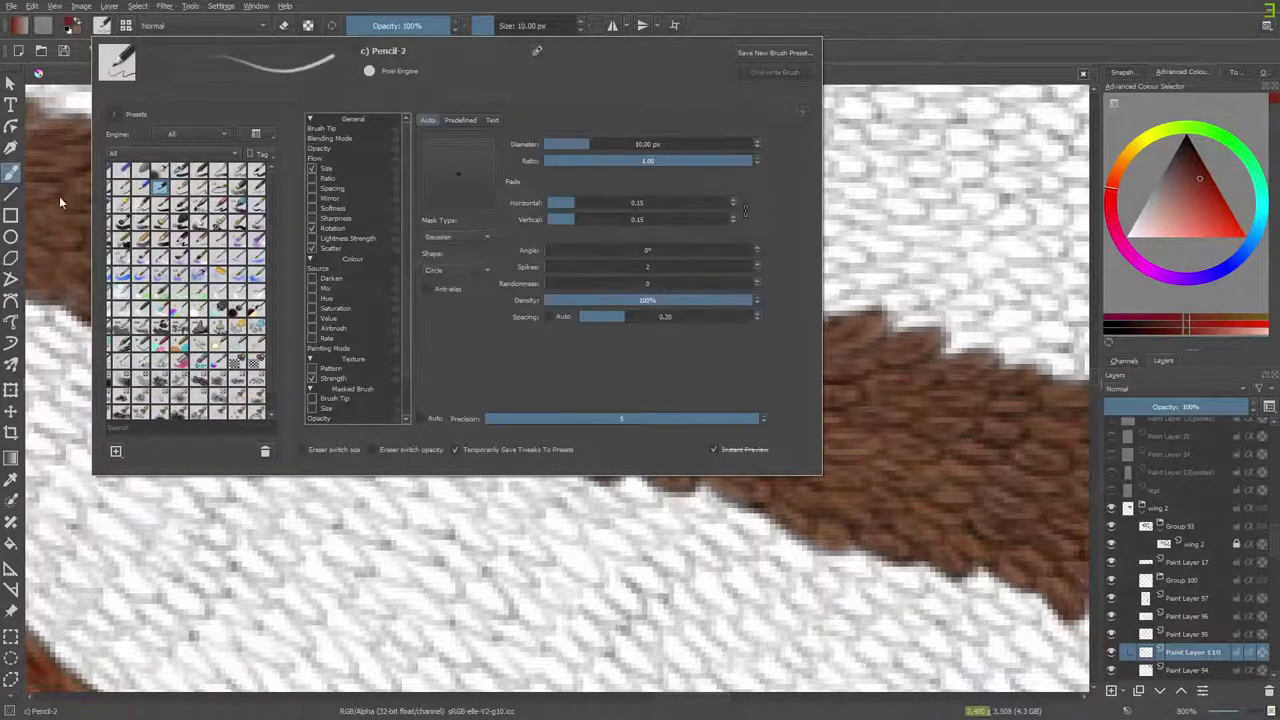
right_click(68, 185)
click(200, 398)
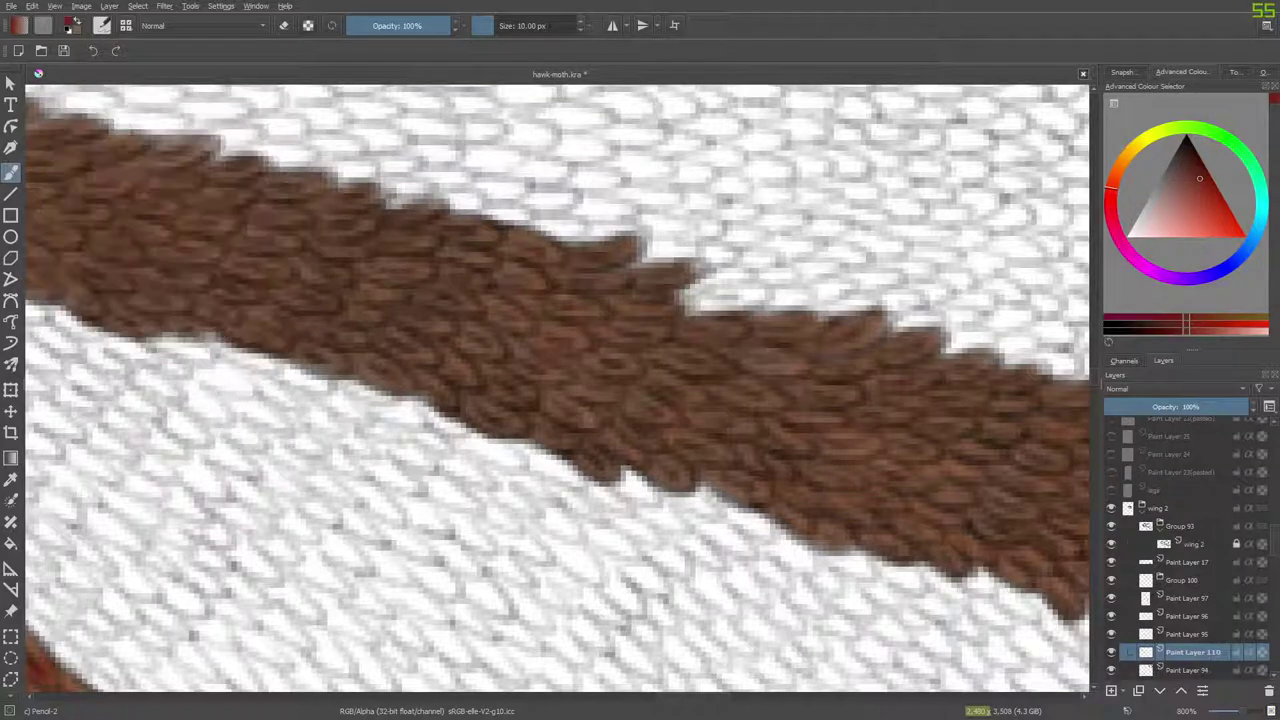
drag(482, 25, 488, 25)
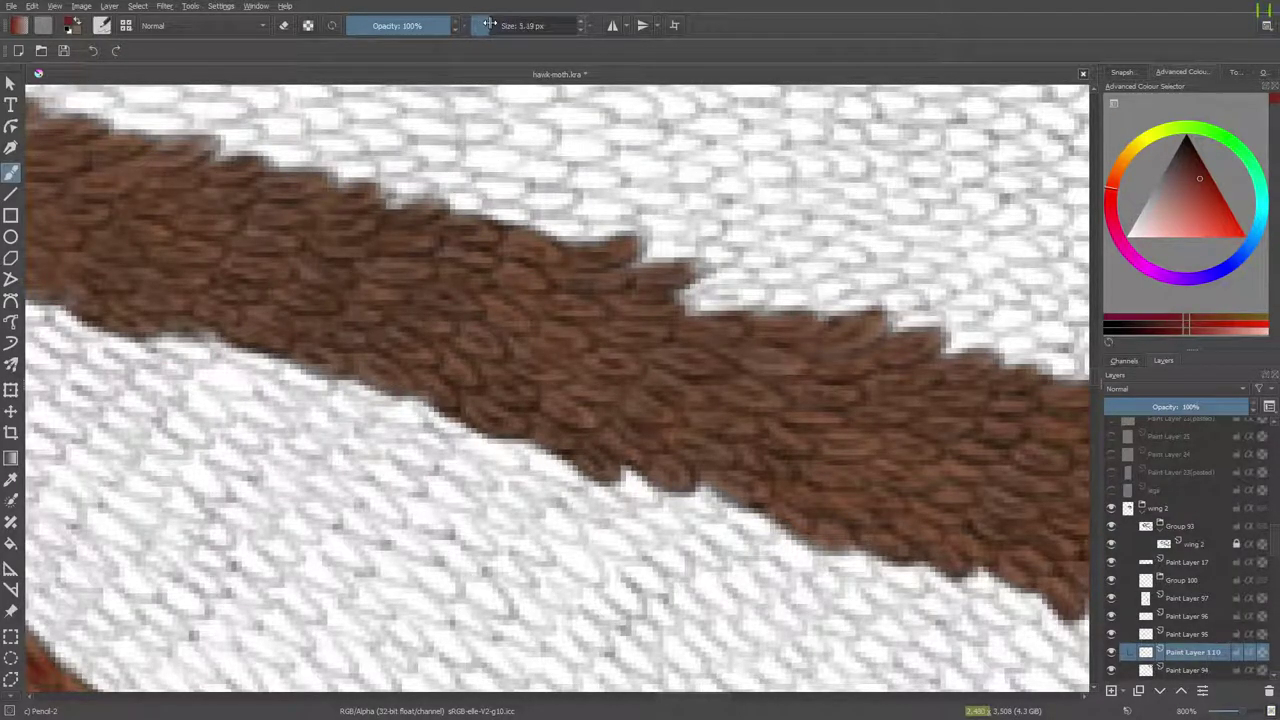
Try dark red strokes on scales at the middle vein's lower edge, erase them and return to Pencil-2.
click(466, 371)
mouse_move(455, 366)
mouse_down()
mouse_move(463, 380)
mouse_move(456, 358)
mouse_up()
click(446, 398)
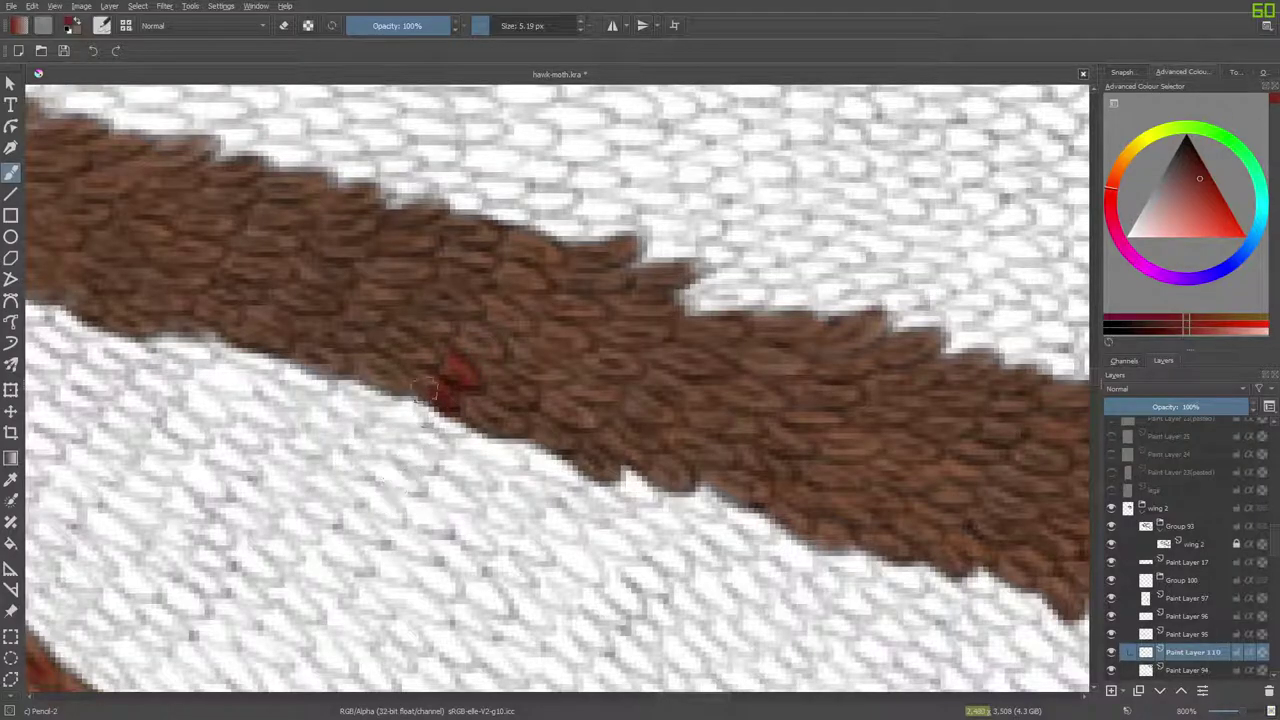
key(slash)
mouse_move(436, 362)
mouse_down()
mouse_move(448, 372)
mouse_move(439, 366)
mouse_move(428, 428)
mouse_up()
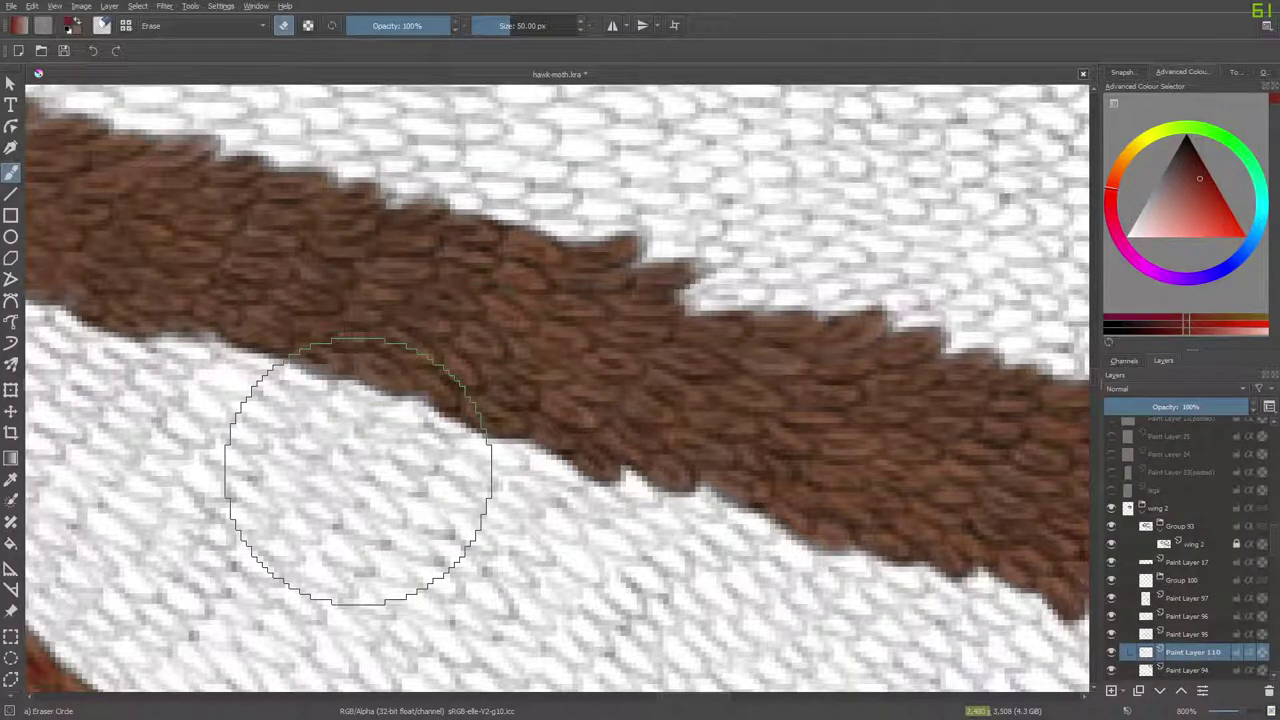
key(e)
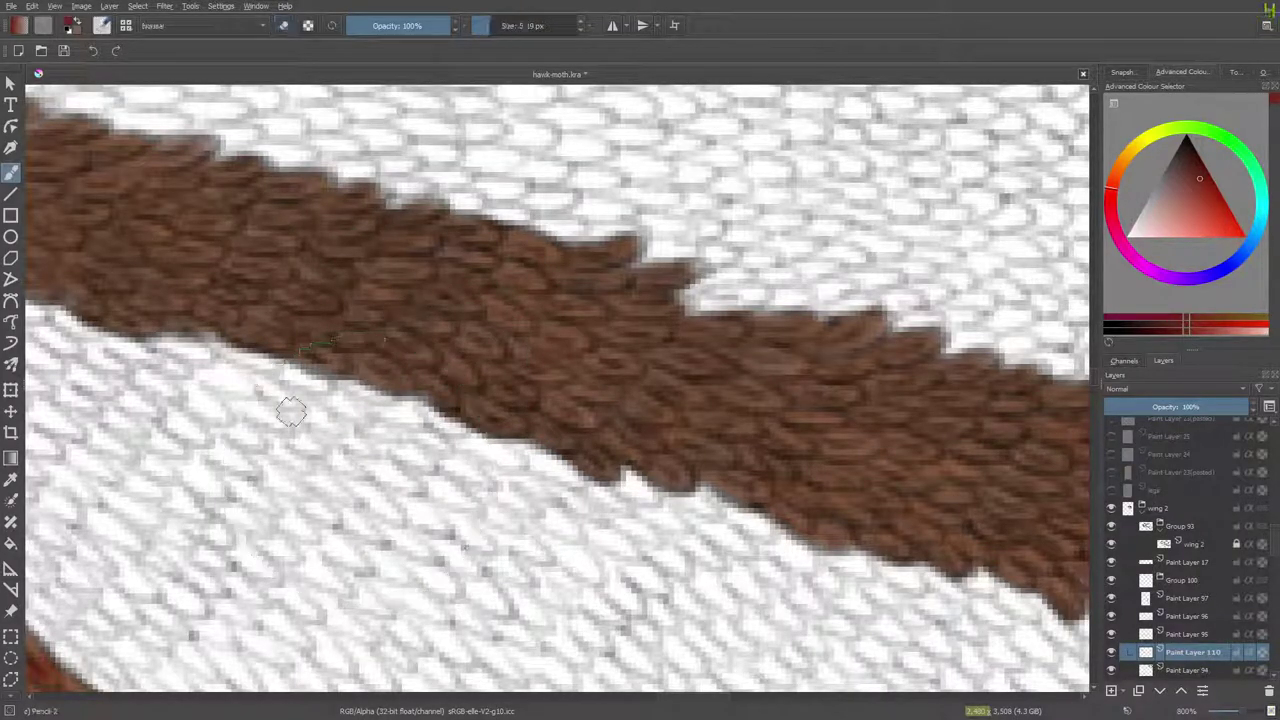
Change the eraser preset to Eraser Soft and switch back to Pencil-2.
key(e)
click(101, 25)
click(155, 170)
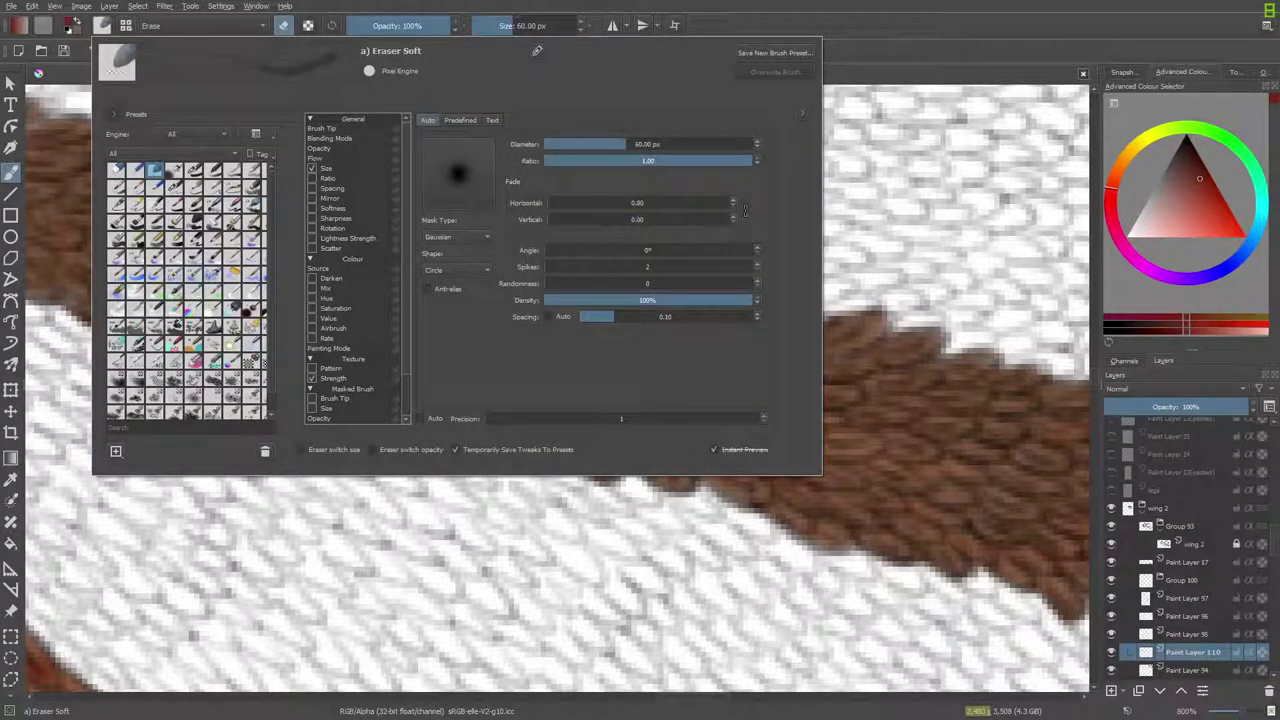
click(58, 246)
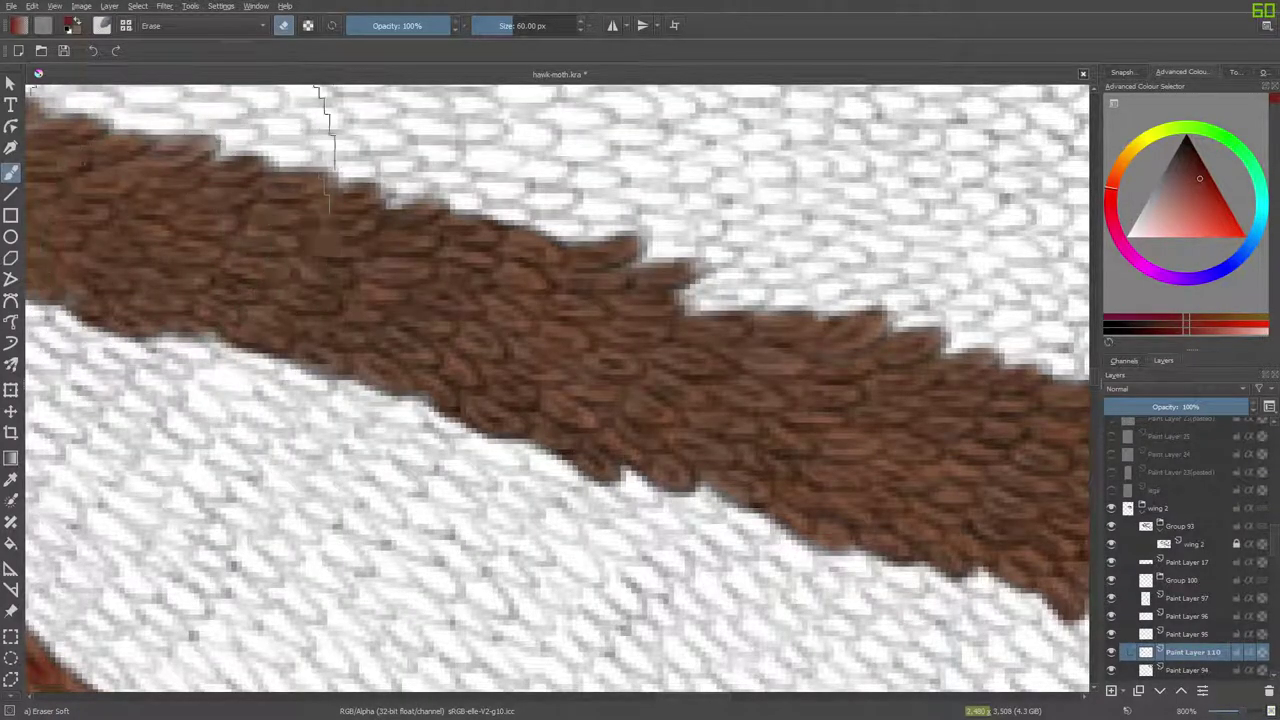
key(e)
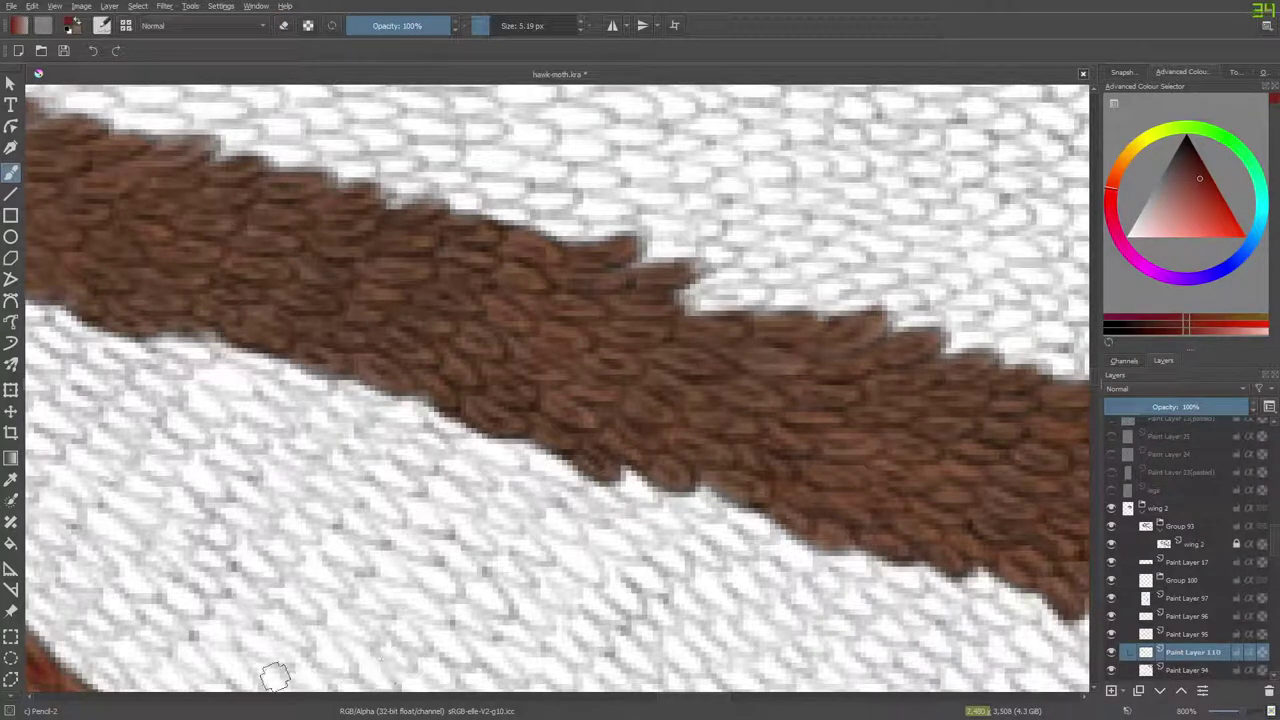
Paint dark red strokes on individual scales at and just above the tip of the lower wing's middle vein.
drag(666, 698, 770, 699)
scroll(1085, 180, up, 2)
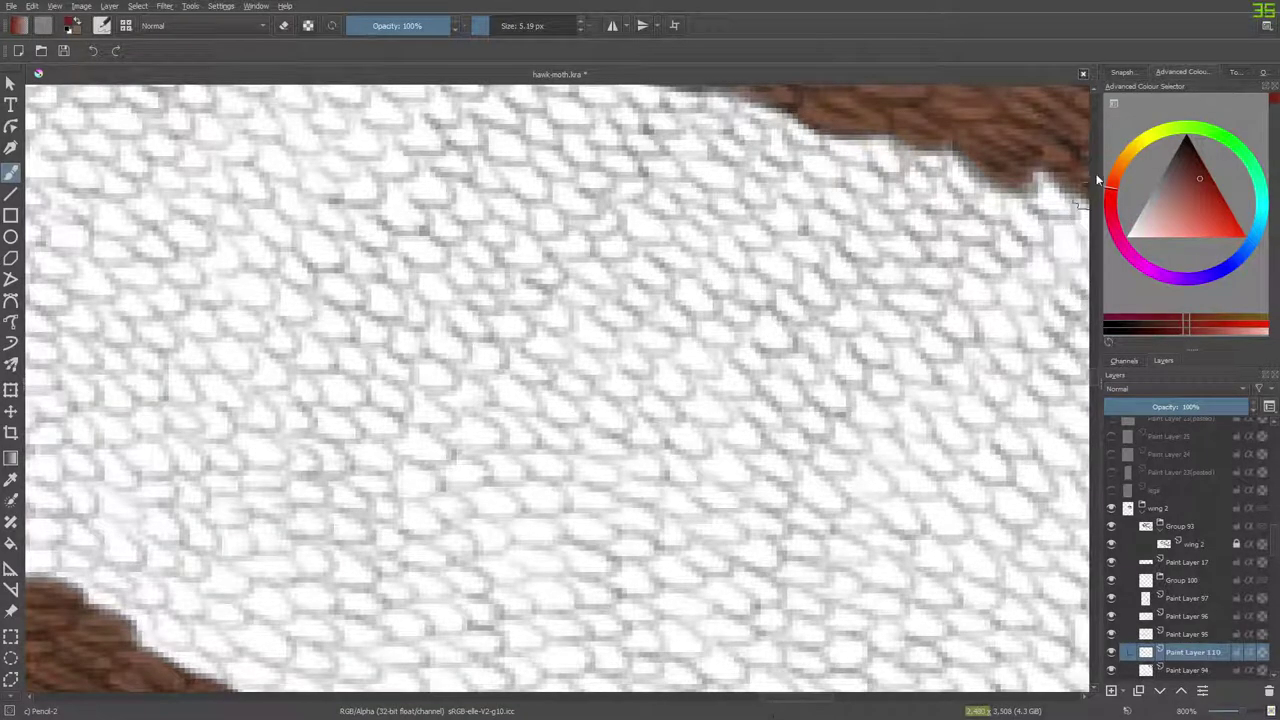
mouse_move(1094, 376)
mouse_down()
mouse_move(1094, 398)
mouse_move(1094, 384)
mouse_up()
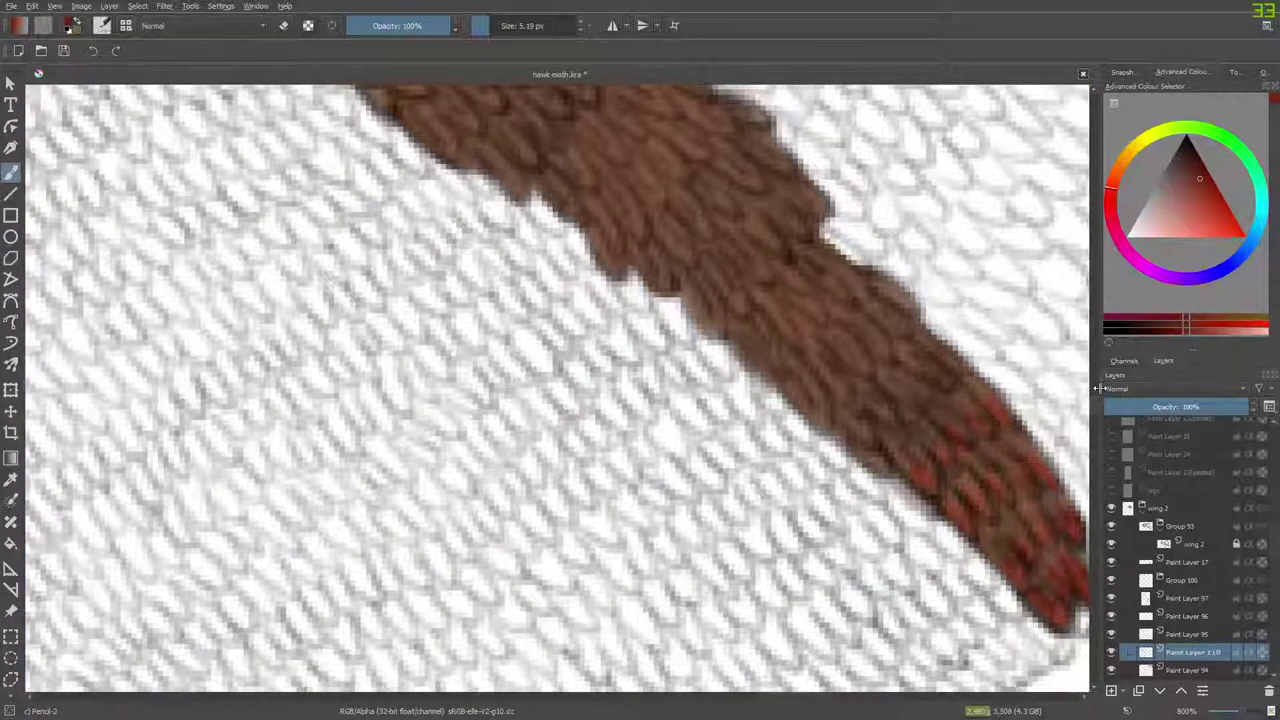
scroll(790, 690, right, 6)
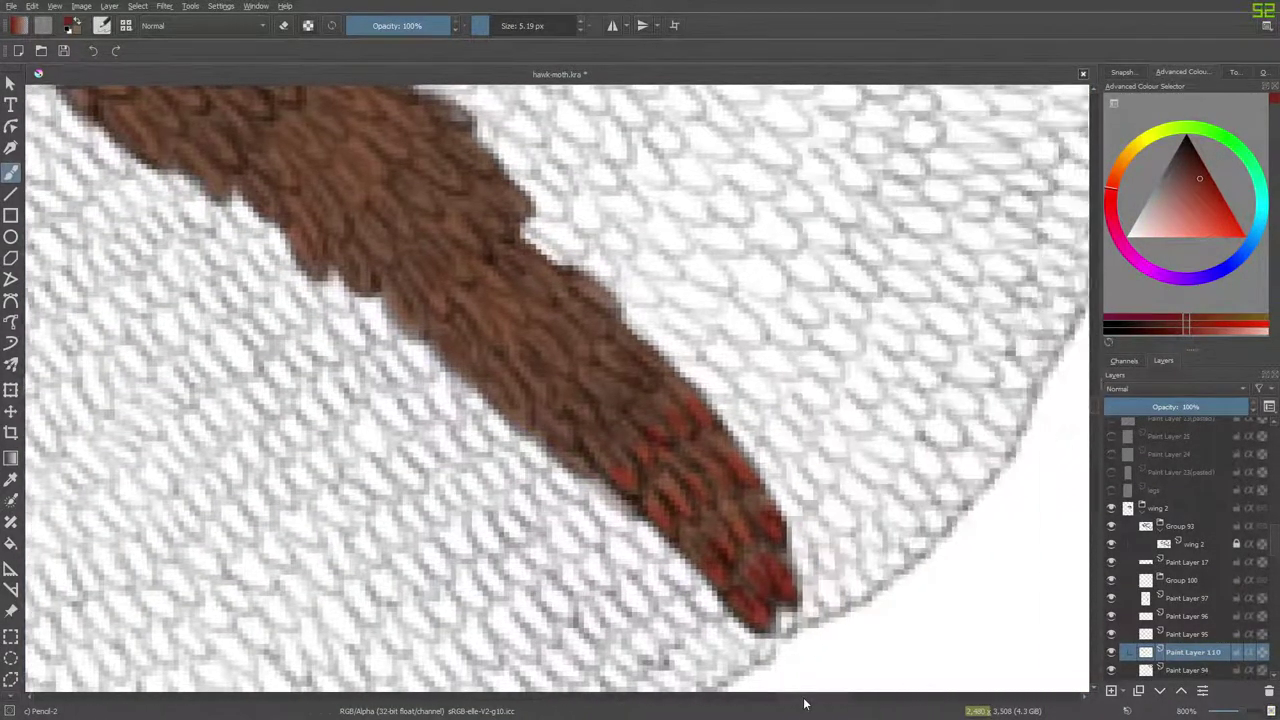
scroll(800, 688, left, 1)
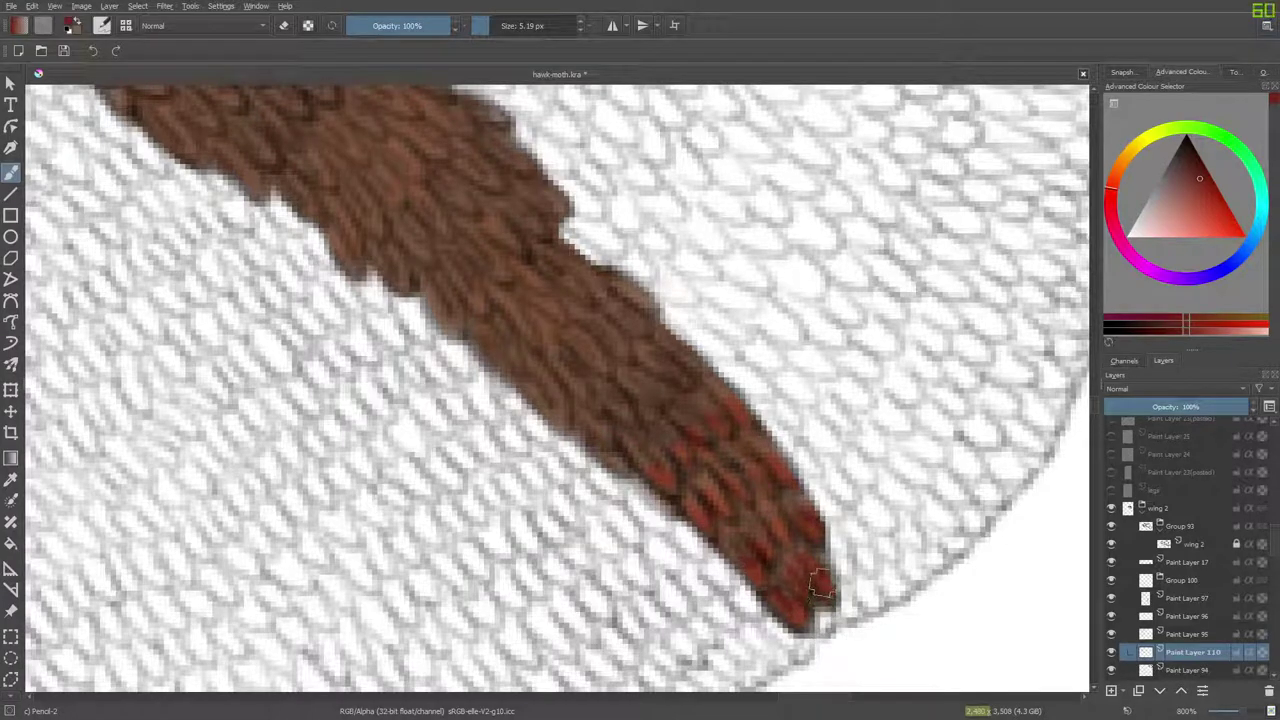
drag(789, 631, 795, 610)
drag(634, 448, 627, 421)
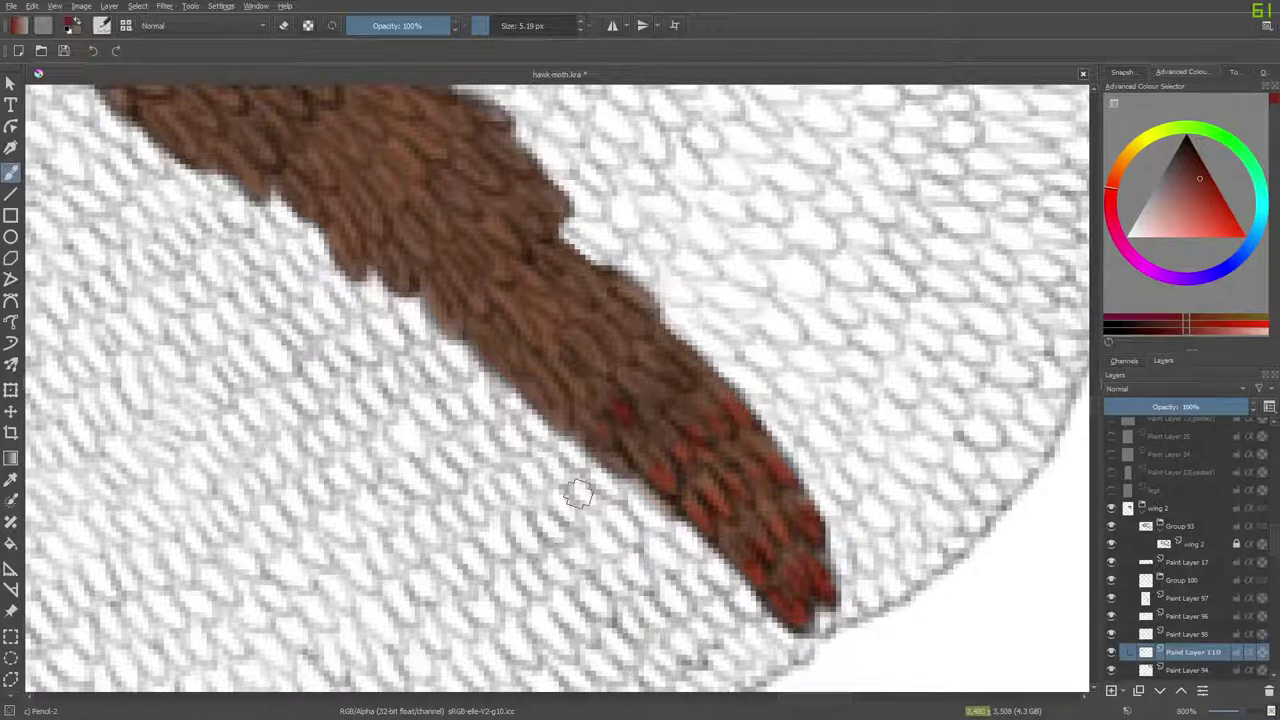
Sample the lighter red from a painted scale near the vein tip and return to the Freehand Brush.
key(p)
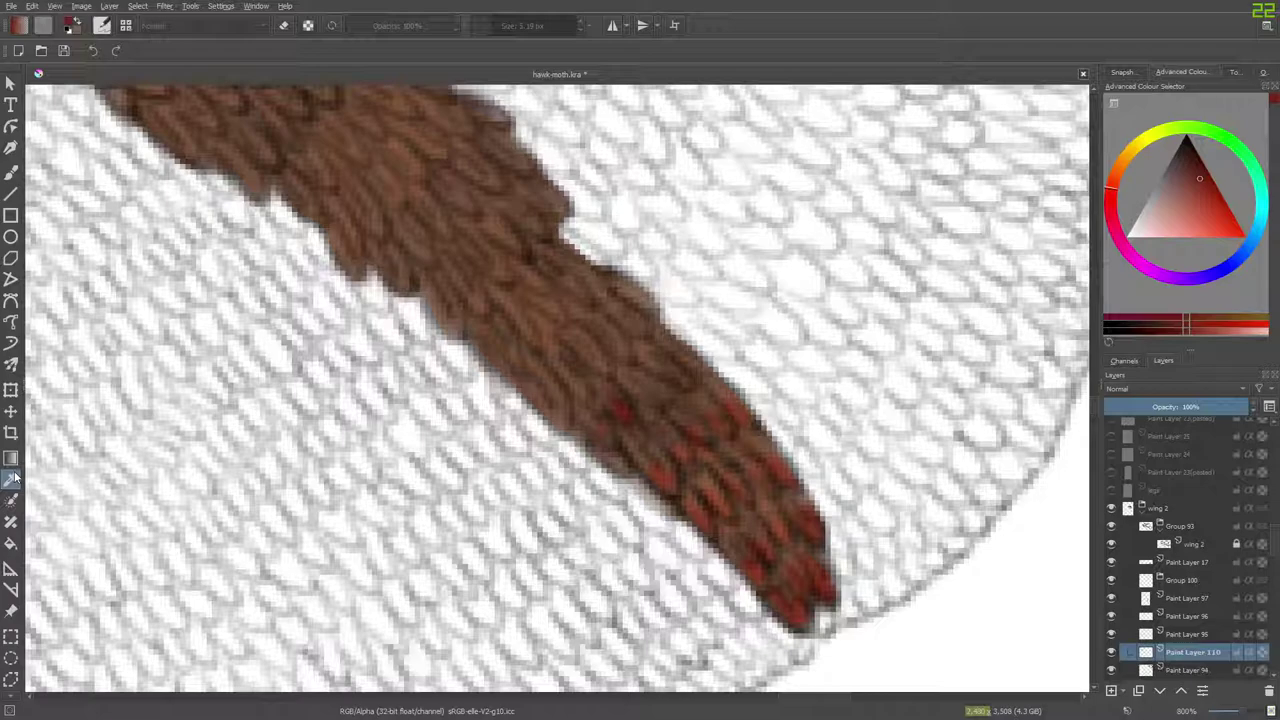
click(663, 472)
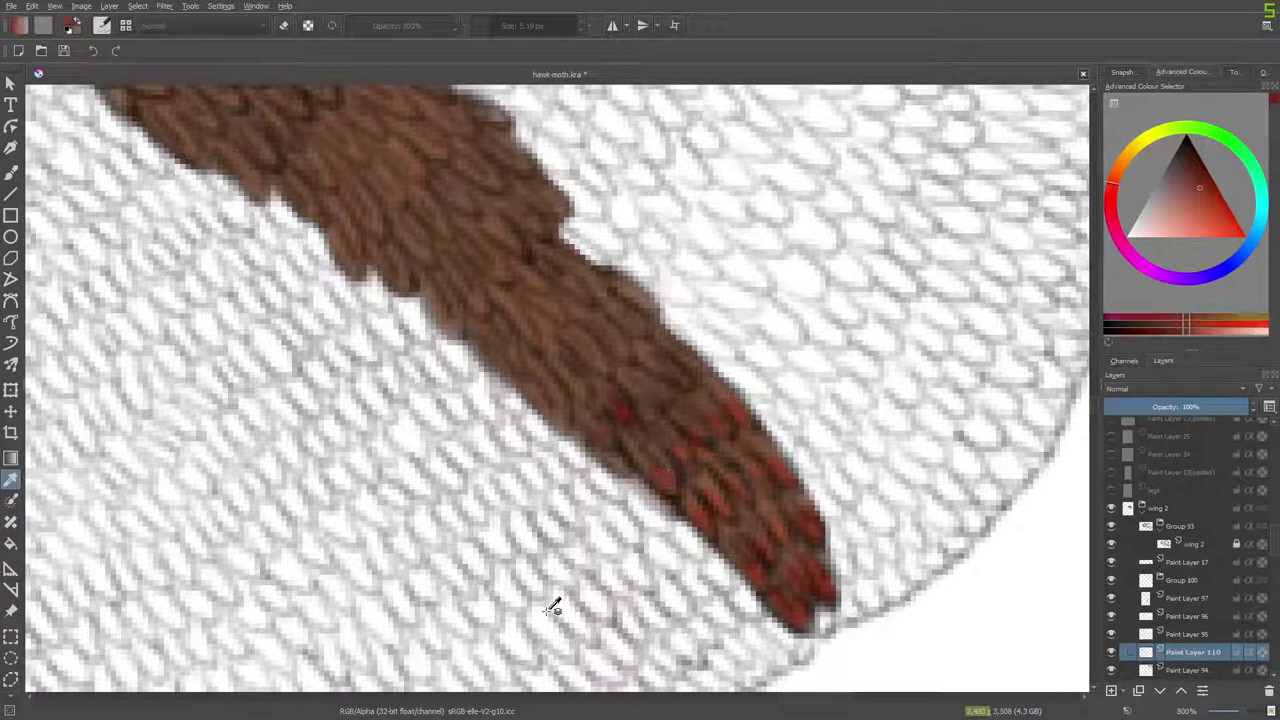
click(11, 172)
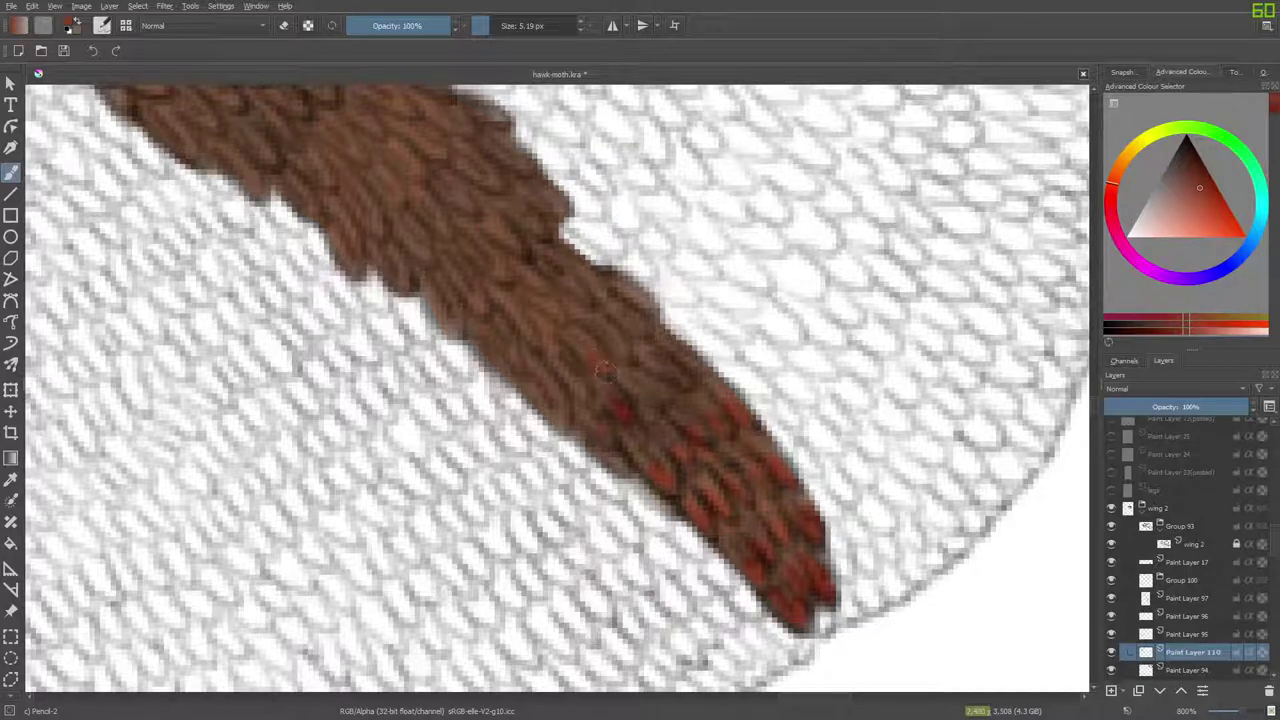
Set the Eraser Soft size to 8.64 px and erase the separate red strokes above the painted vein tip.
key(slash)
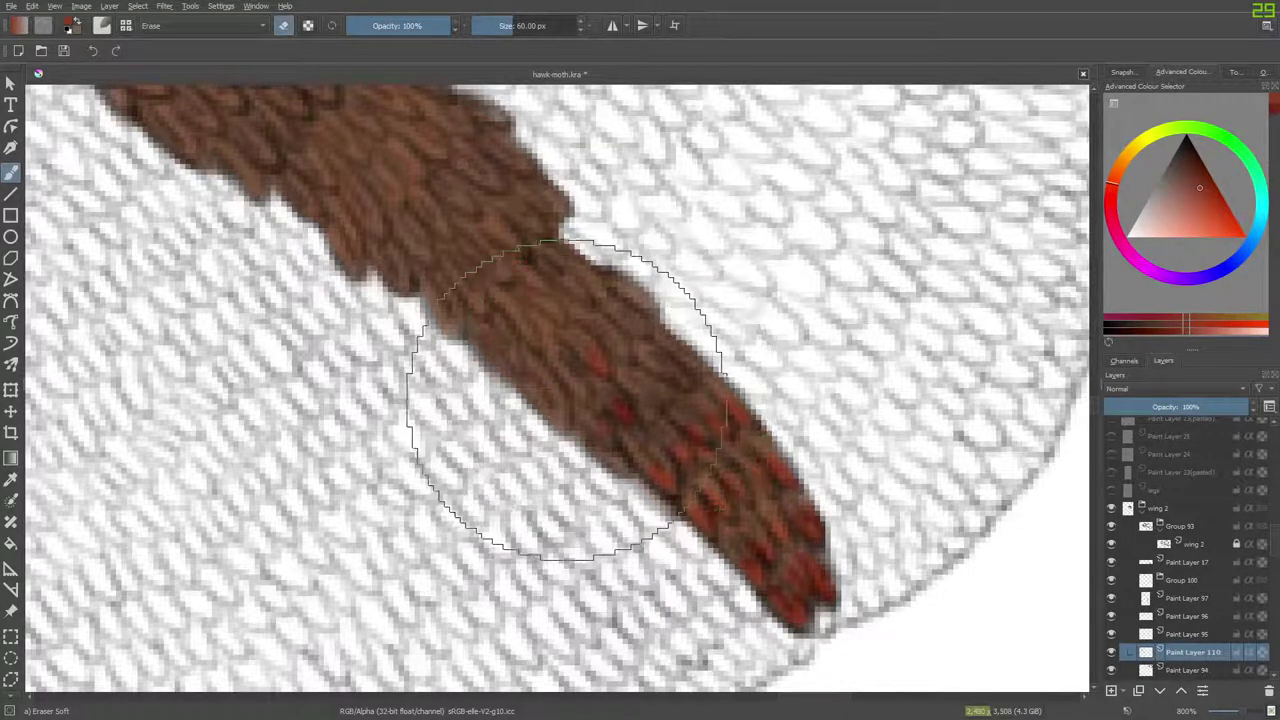
click(491, 24)
mouse_move(570, 322)
mouse_down()
mouse_move(557, 414)
mouse_move(626, 350)
mouse_move(636, 382)
mouse_move(581, 467)
mouse_move(646, 364)
mouse_move(569, 456)
mouse_up()
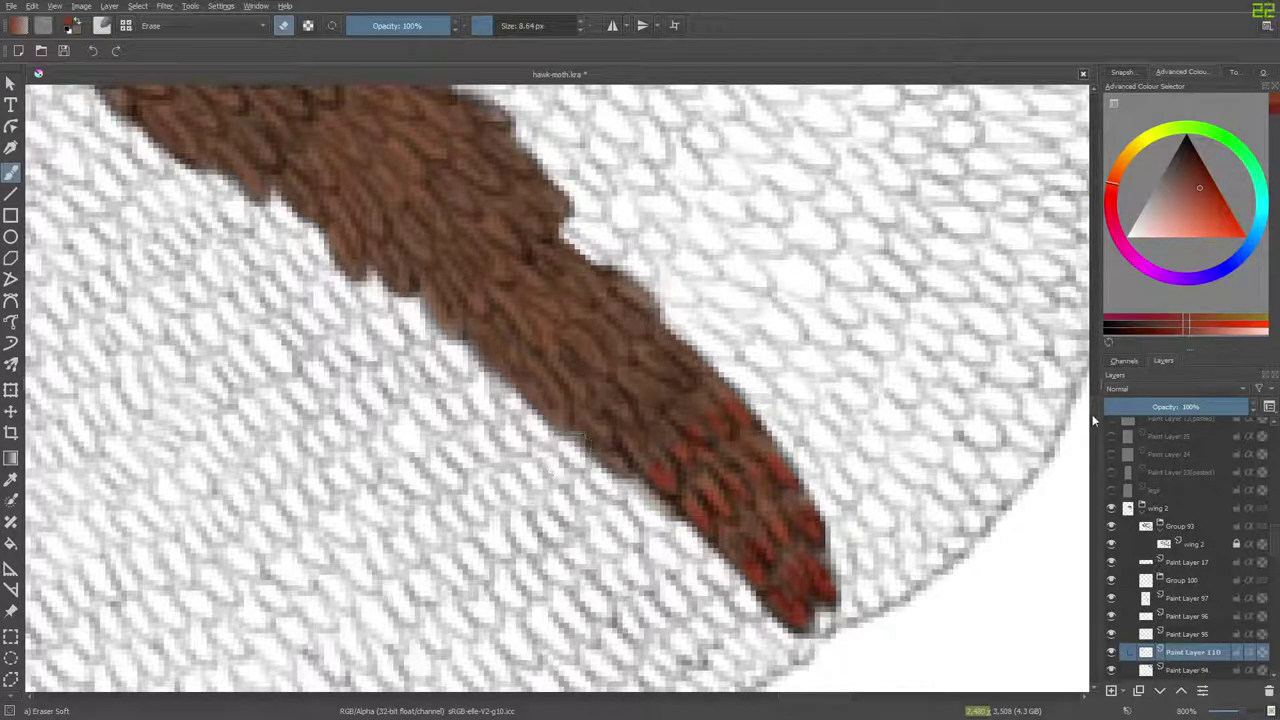
Return to Pencil-2 and paint a small filled oval swatch of the sampled red on the blank canvas below the wing.
scroll(804, 465, down, 5)
key(e)
mouse_move(804, 465)
mouse_down()
mouse_move(808, 496)
mouse_move(822, 483)
mouse_move(832, 453)
mouse_move(814, 431)
mouse_move(791, 446)
mouse_move(797, 502)
mouse_up()
mouse_move(809, 432)
mouse_down()
mouse_move(786, 492)
mouse_move(800, 458)
mouse_move(797, 502)
mouse_up()
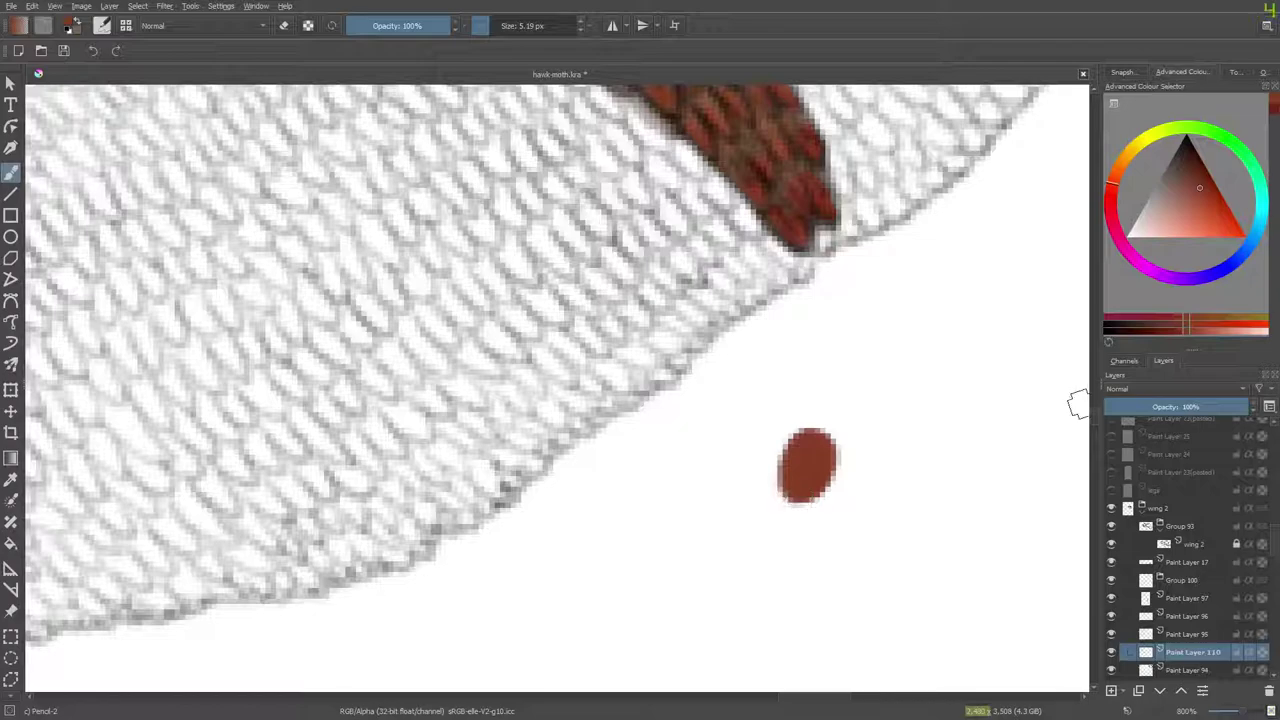
Paint red strokes on individual scales of the middle vein, from just above the tip up to the notch in its upper edge.
scroll(1094, 405, up, 5)
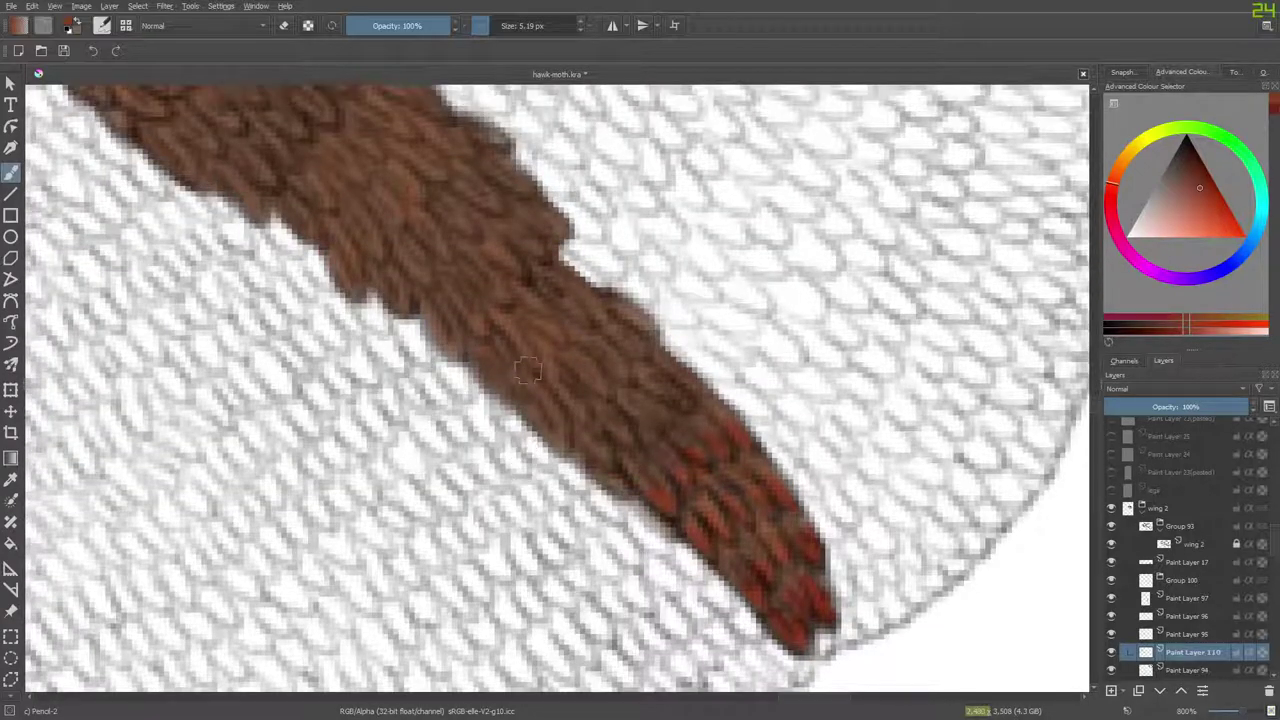
drag(612, 436, 606, 484)
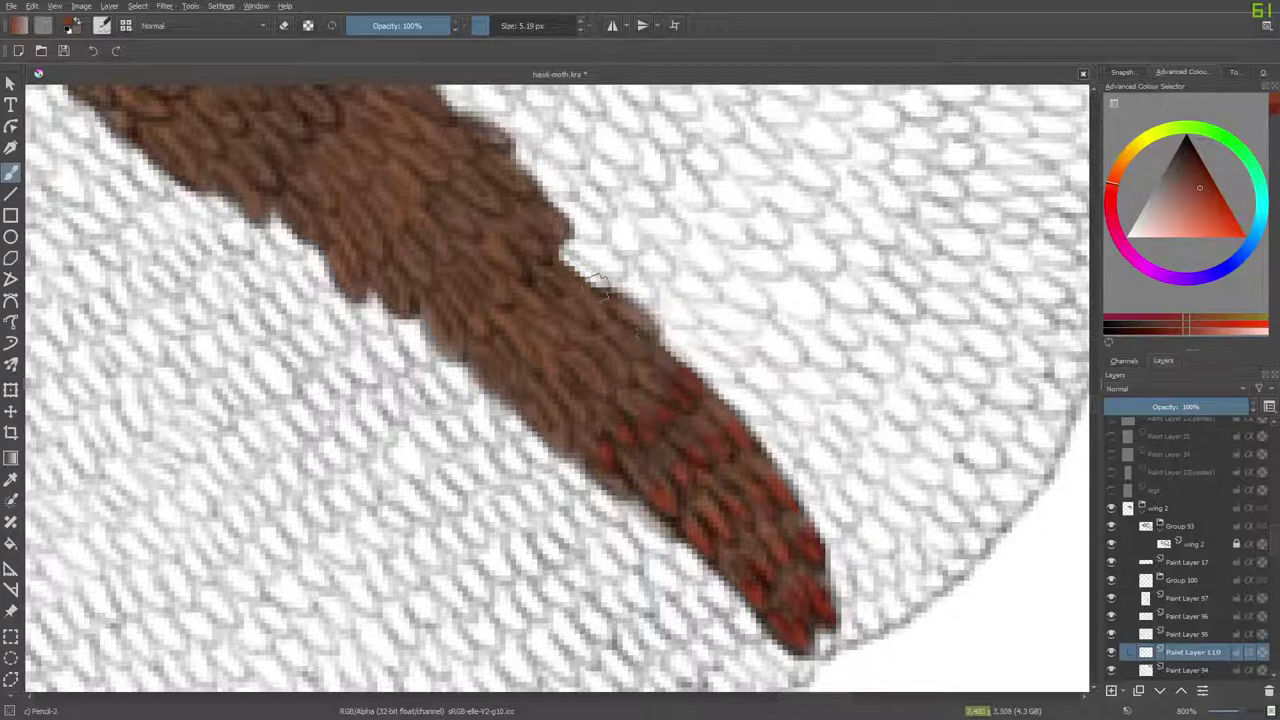
drag(634, 314, 650, 328)
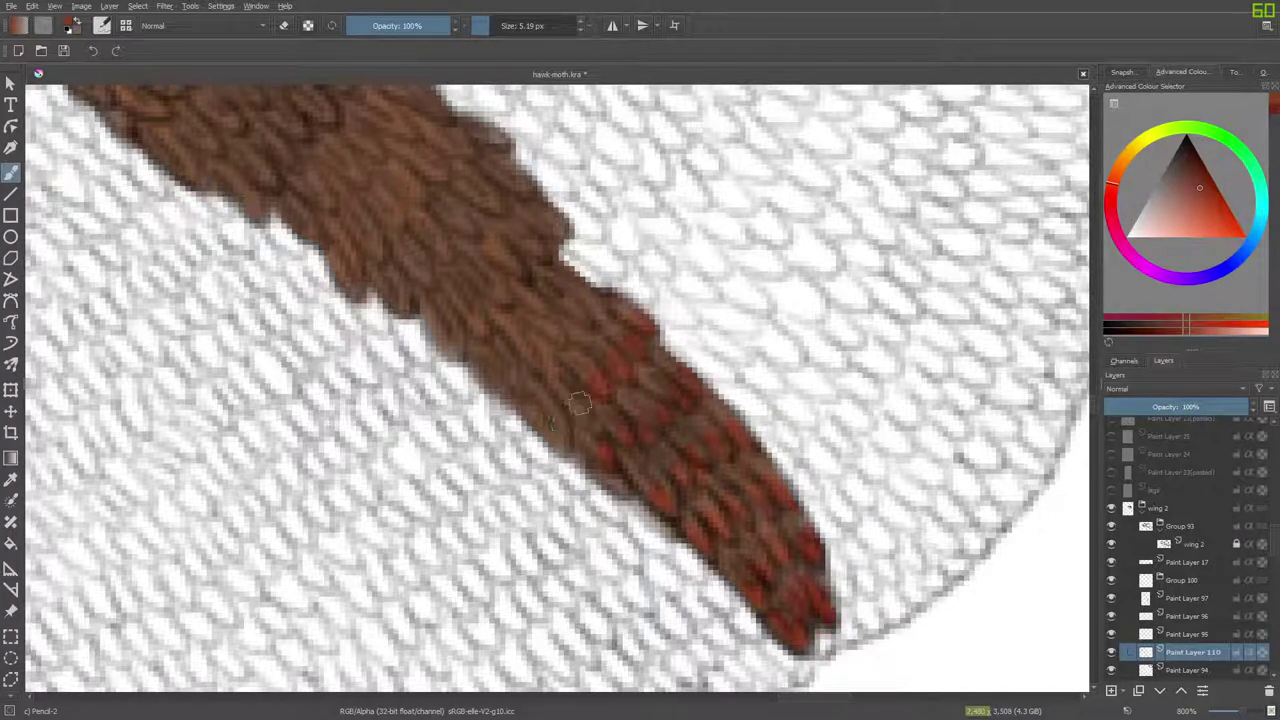
click(553, 432)
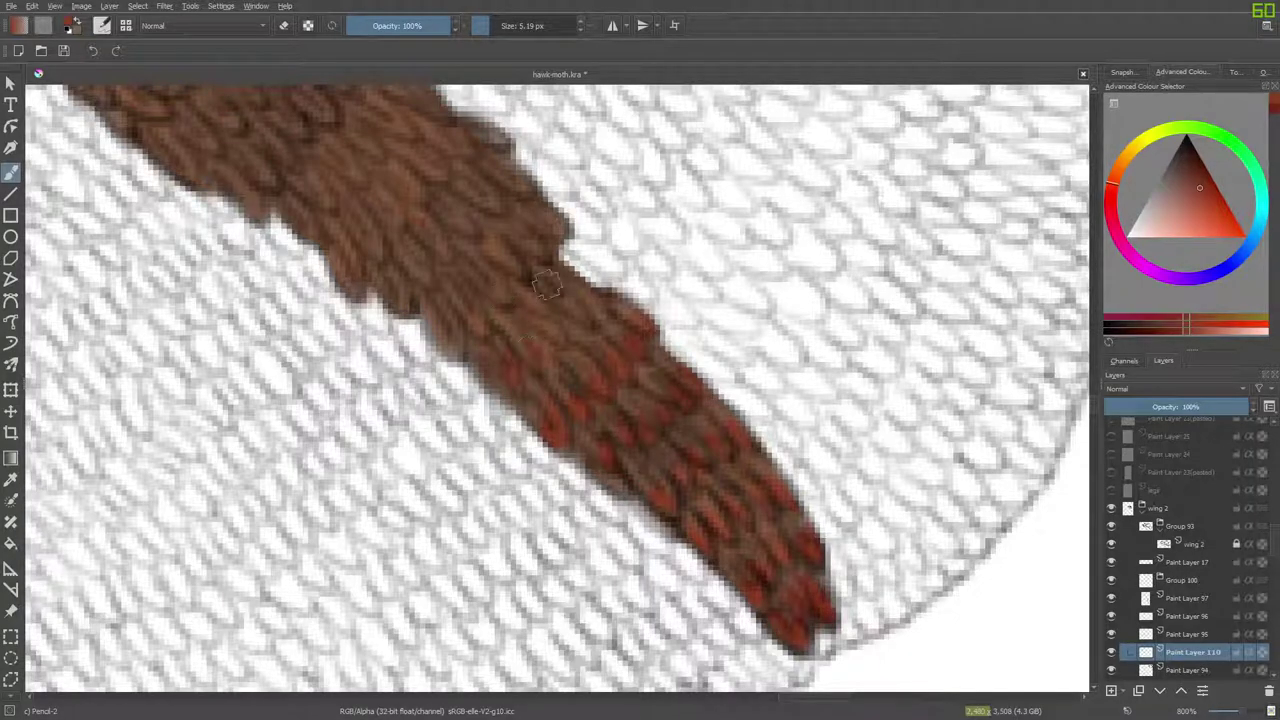
drag(516, 364, 527, 354)
mouse_move(535, 254)
mouse_down()
mouse_move(536, 242)
mouse_move(508, 266)
mouse_up()
Shift the painting colour to a slightly more saturated red in the pop-up palette.
right_click(405, 420)
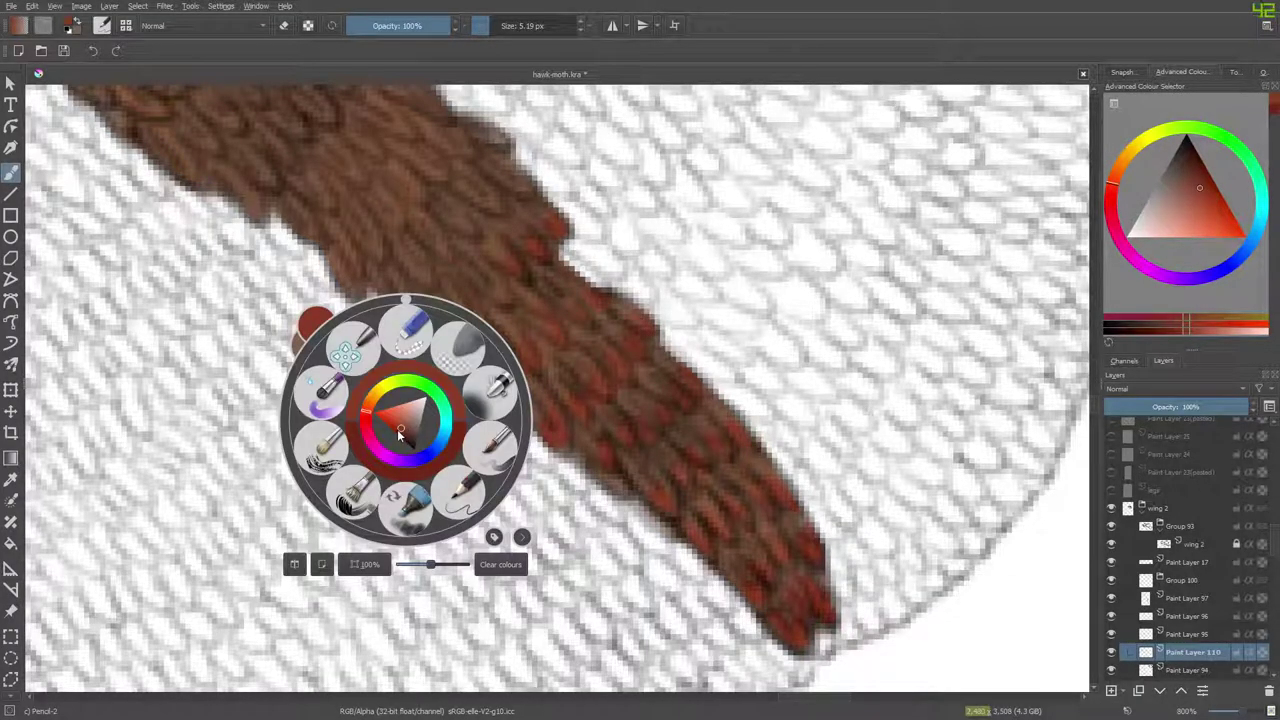
click(399, 431)
drag(399, 431, 397, 429)
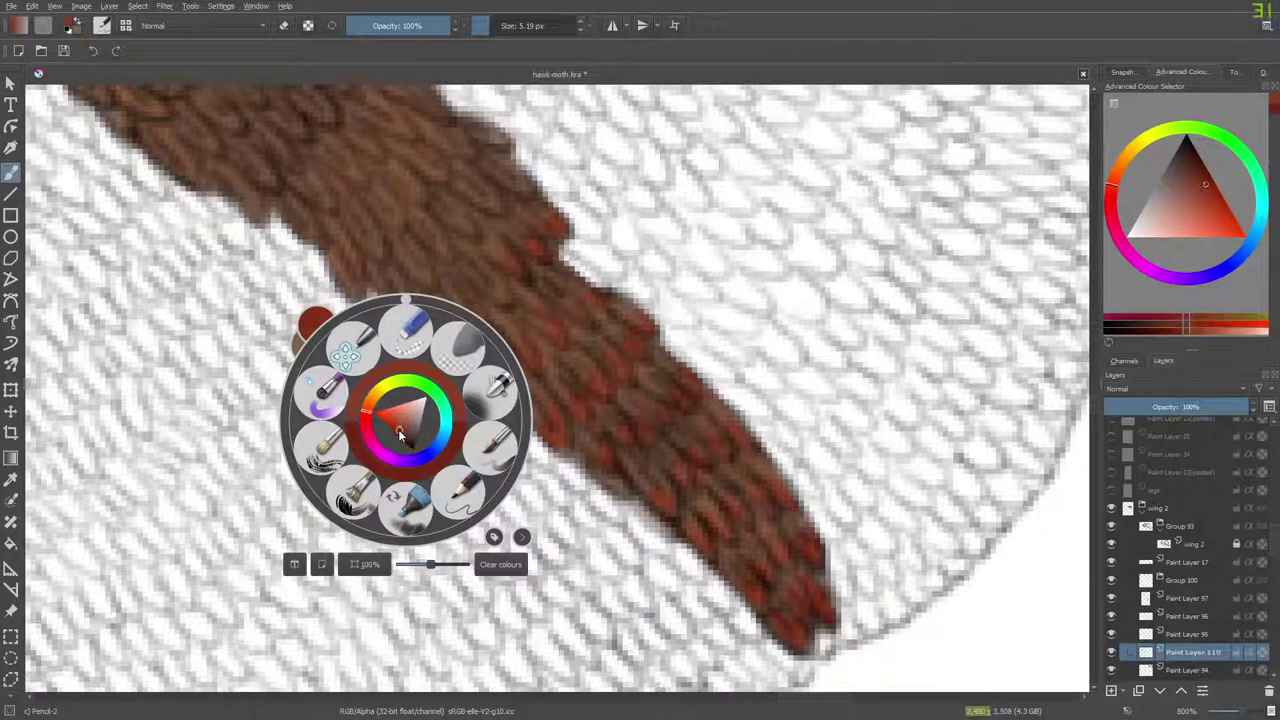
click(318, 289)
Try red strokes on scales at the vein's lower edge farther from the tip, erase them and return to Pencil-2.
mouse_move(253, 203)
mouse_down()
mouse_move(228, 170)
mouse_move(265, 182)
mouse_move(272, 146)
mouse_up()
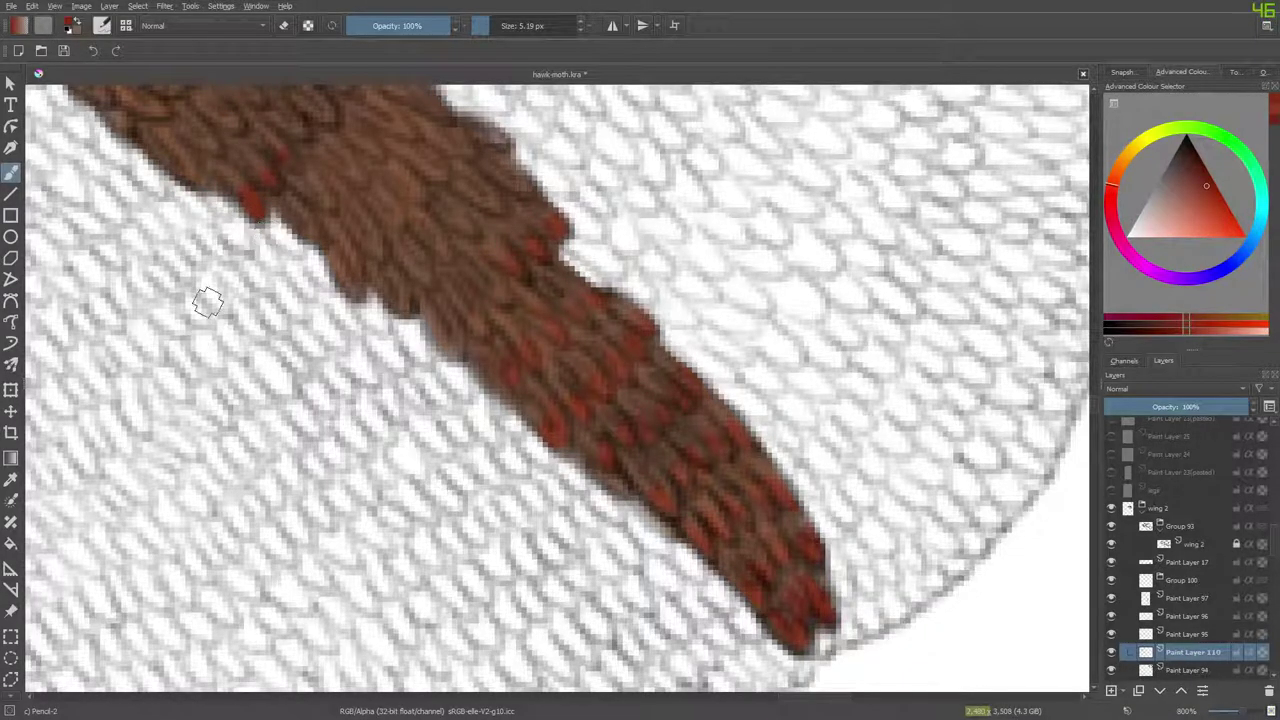
key(/)
mouse_move(256, 196)
mouse_down()
mouse_move(267, 212)
mouse_move(299, 139)
mouse_up()
key(e)
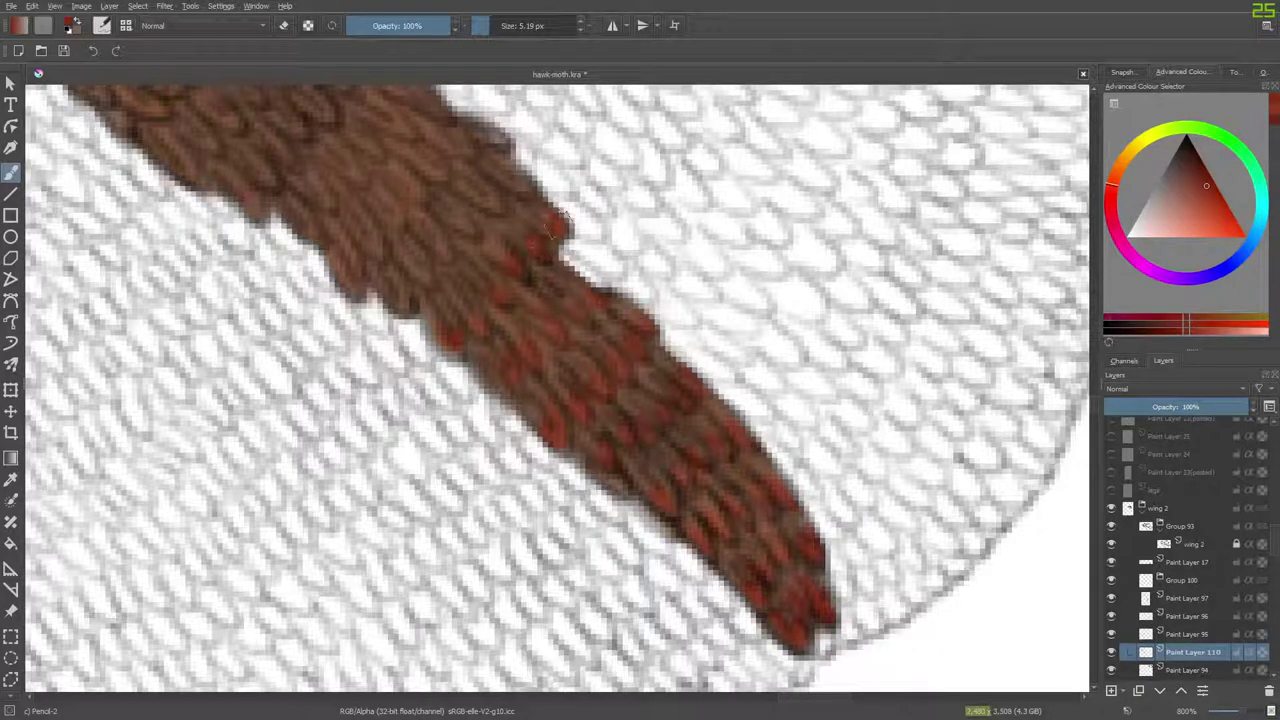
Paint red strokes on the scales above the notch, across the vein's width between its lower and upper edges.
mouse_move(397, 304)
mouse_down()
mouse_move(392, 270)
mouse_move(395, 295)
mouse_move(391, 273)
mouse_move(425, 292)
mouse_move(414, 212)
mouse_move(436, 252)
mouse_move(438, 227)
mouse_move(455, 228)
mouse_move(446, 191)
mouse_move(490, 202)
mouse_move(481, 178)
mouse_move(523, 186)
mouse_move(422, 104)
mouse_move(490, 129)
mouse_up()
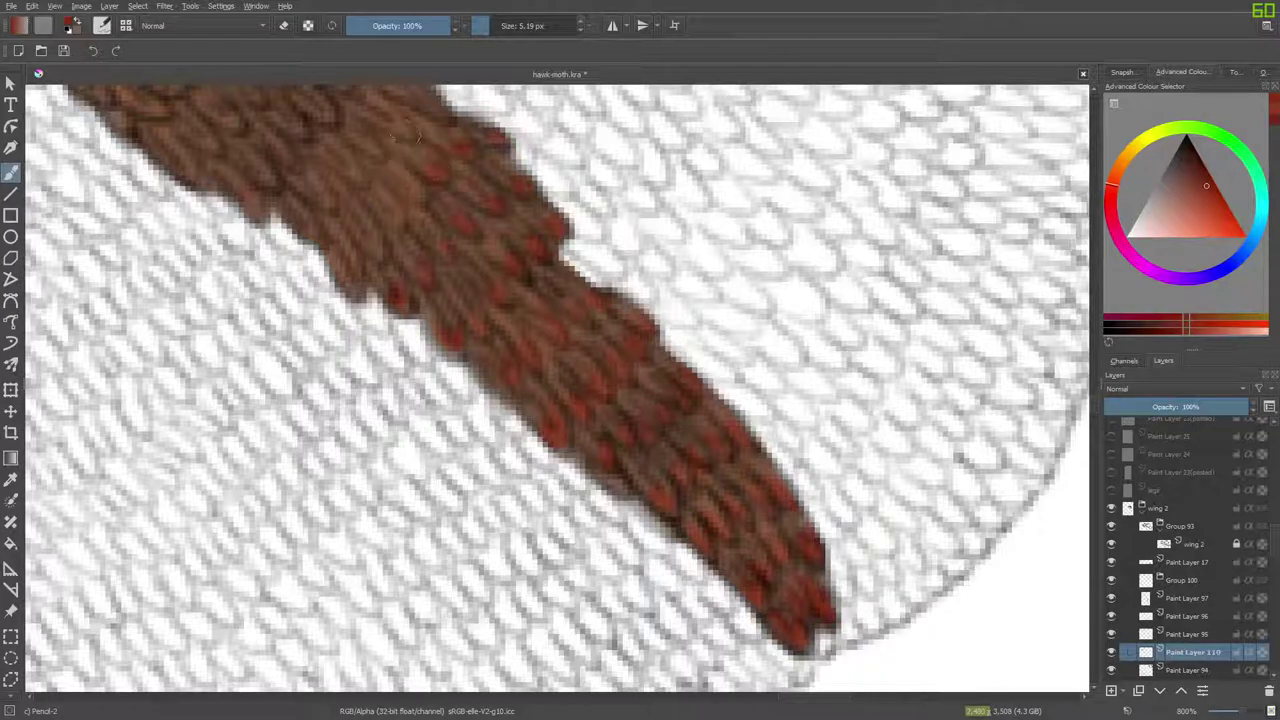
drag(400, 220, 390, 202)
drag(381, 256, 370, 239)
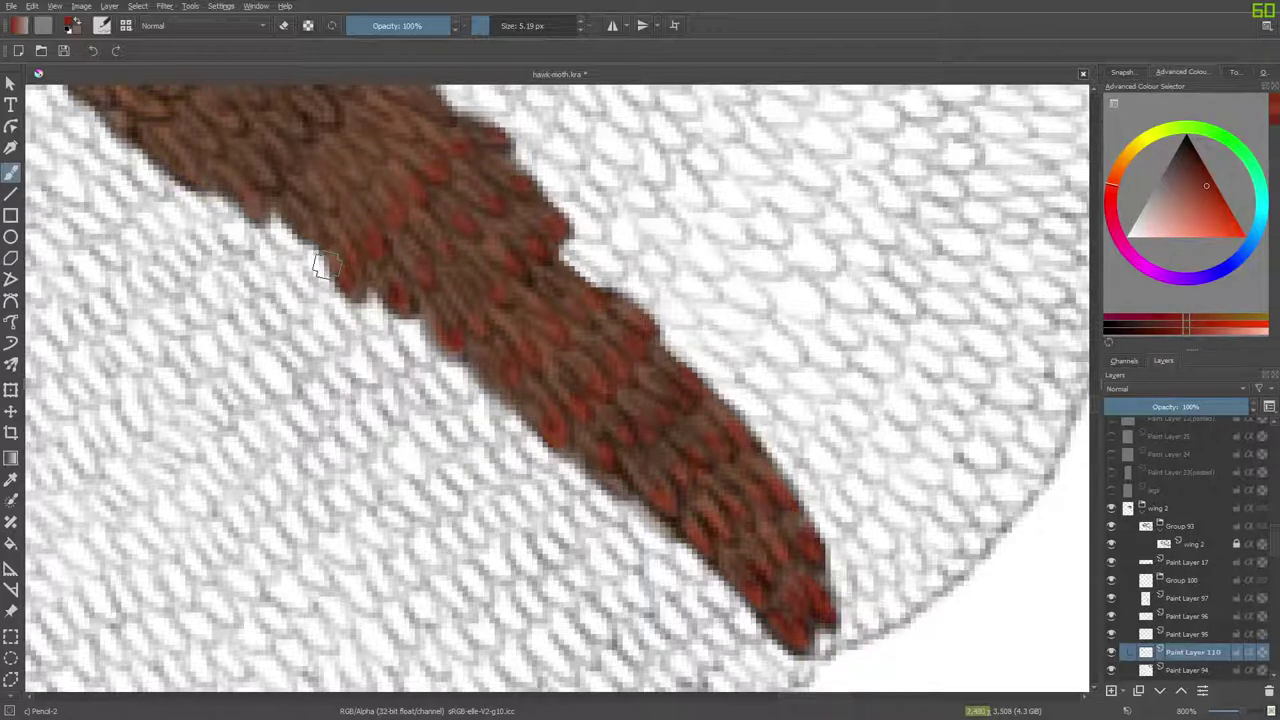
Continue farther up the middle vein, painting red strokes on two diagonal rows of scales beyond the coloured section.
drag(1096, 396, 1097, 390)
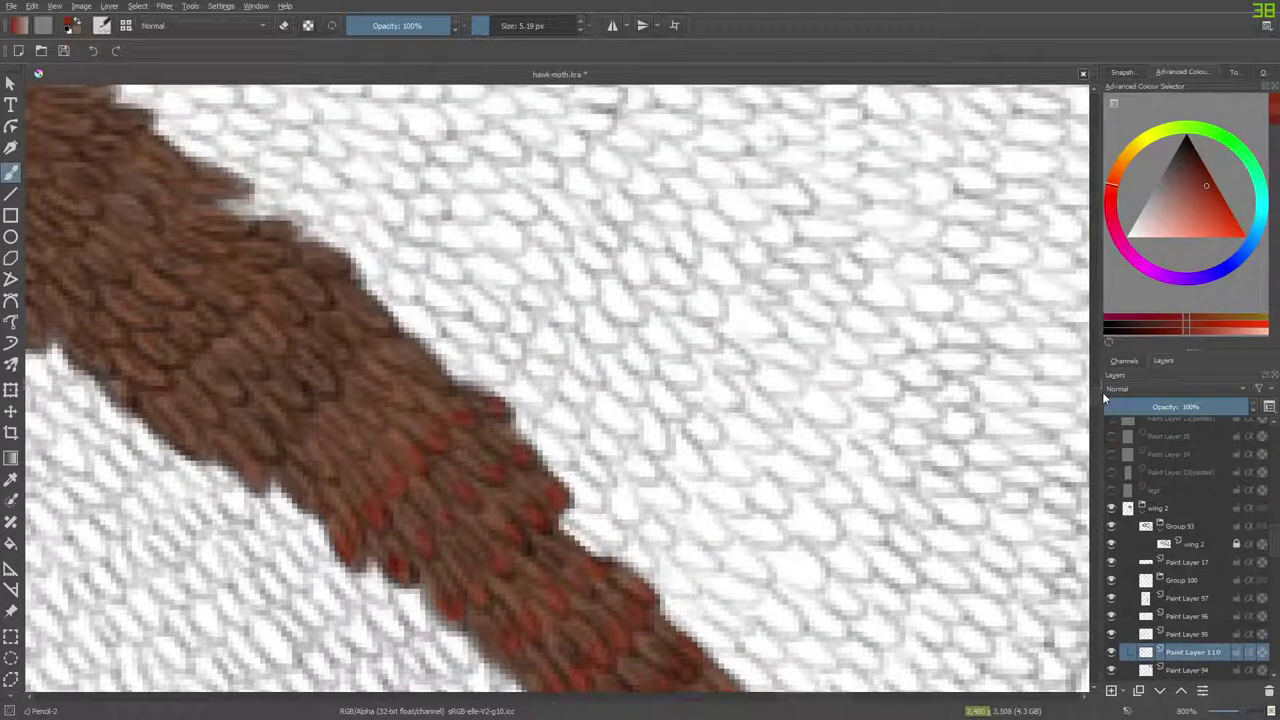
scroll(782, 702, left, 8)
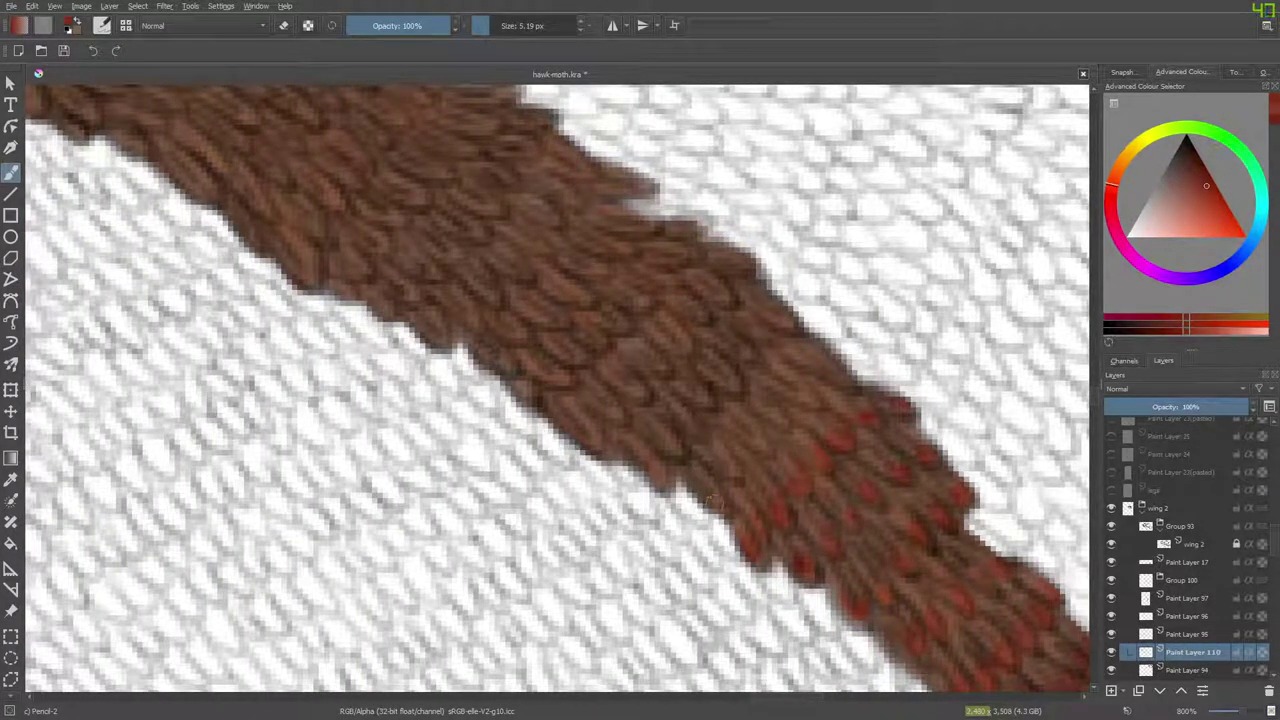
drag(716, 500, 705, 488)
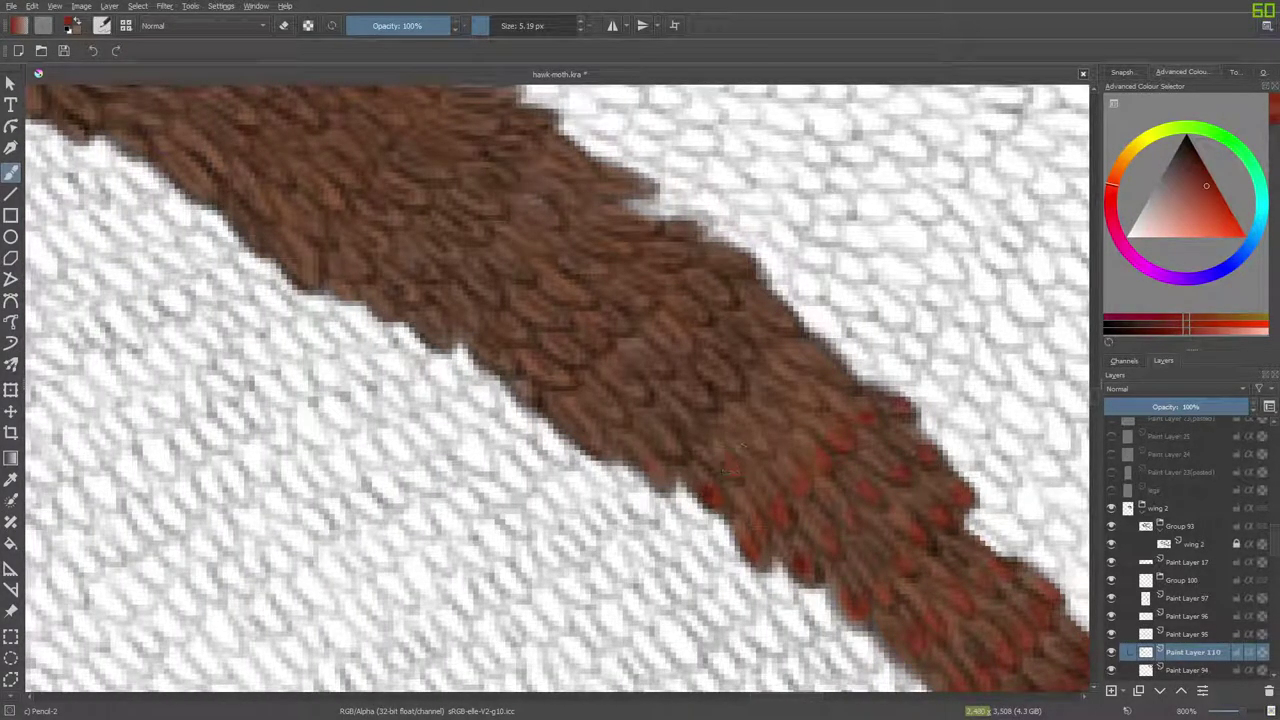
click(758, 448)
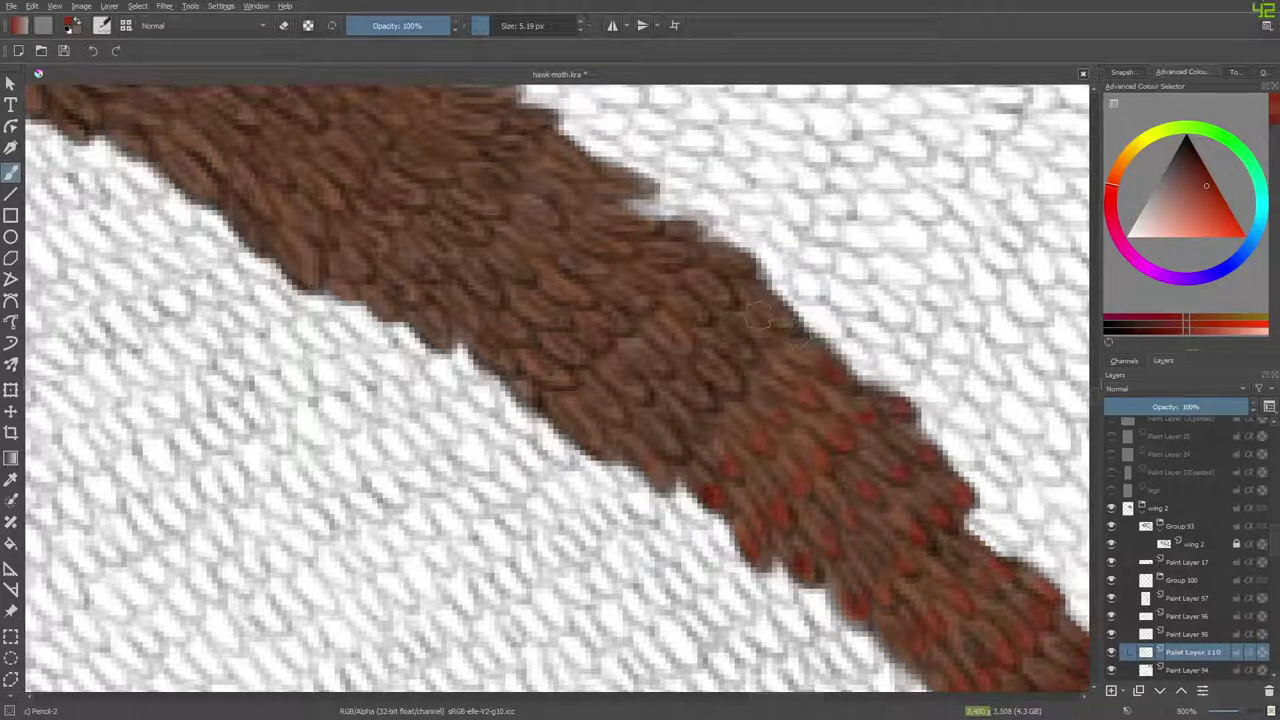
click(760, 336)
click(728, 382)
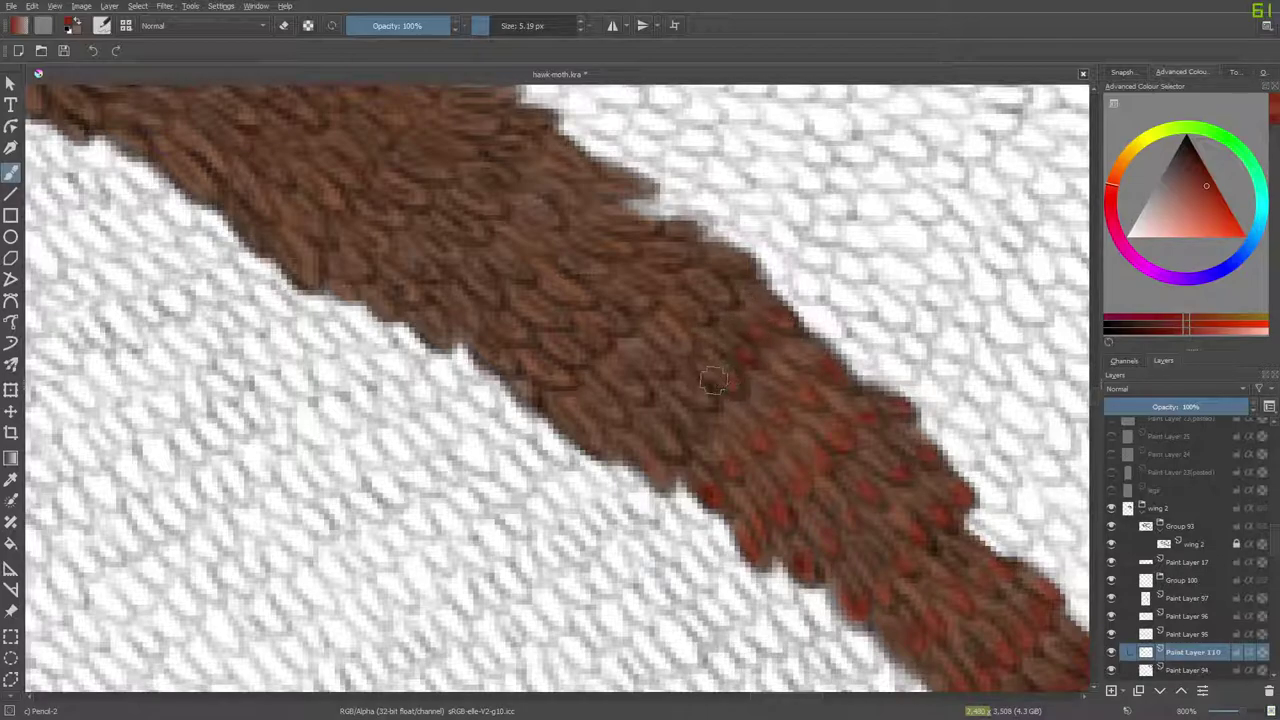
click(706, 402)
click(690, 428)
click(671, 446)
click(660, 475)
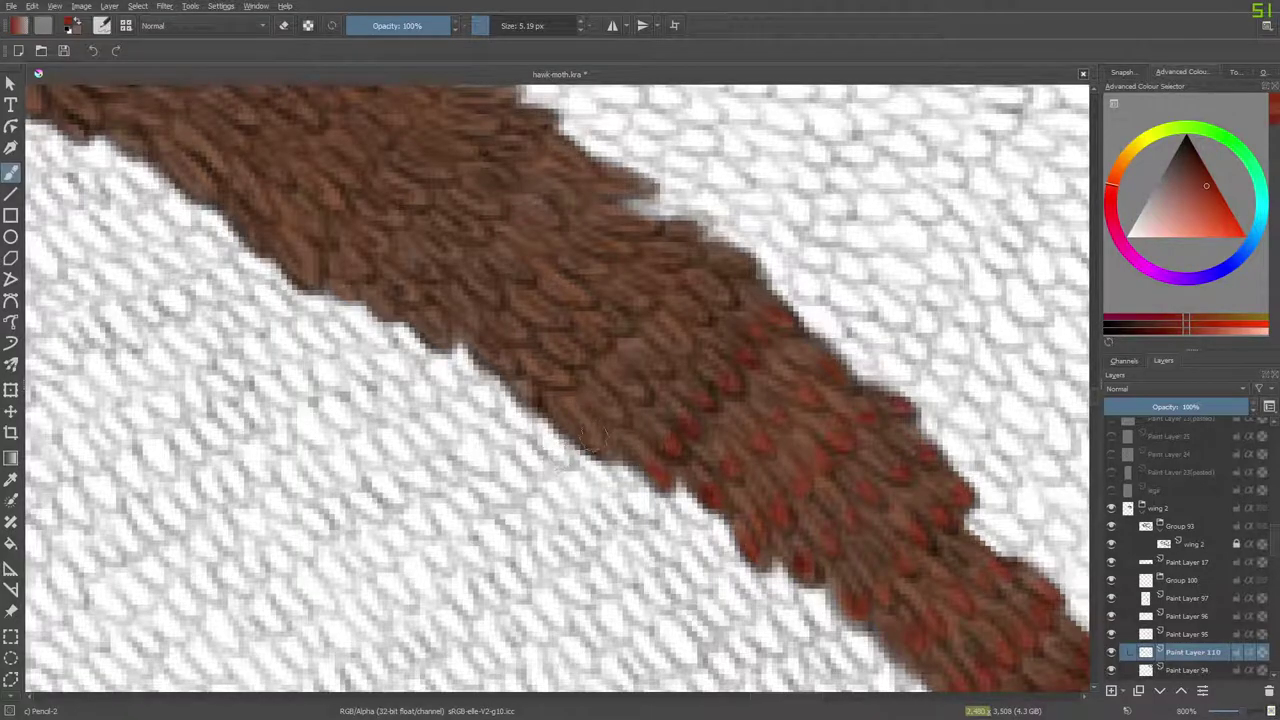
Paint red on the scale tips in the next rows up the vein, from its lower edge to the upper-edge bulge.
click(612, 411)
click(633, 389)
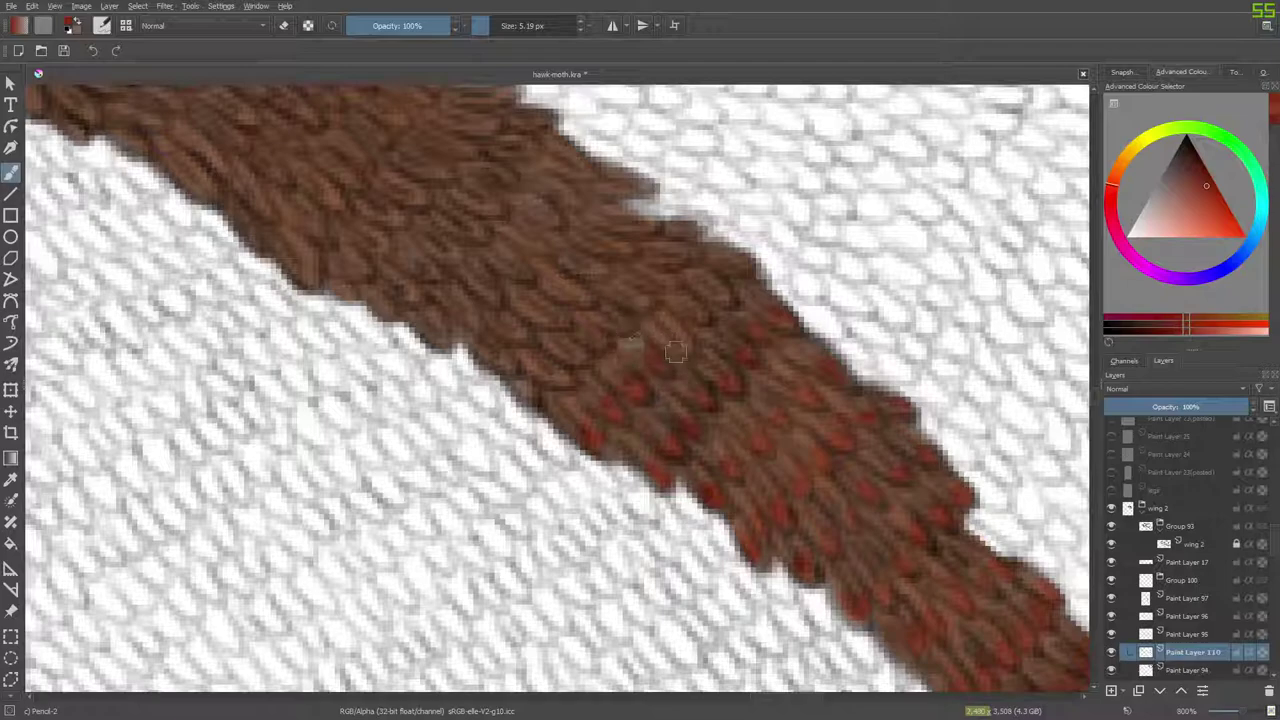
click(698, 313)
click(719, 293)
click(688, 232)
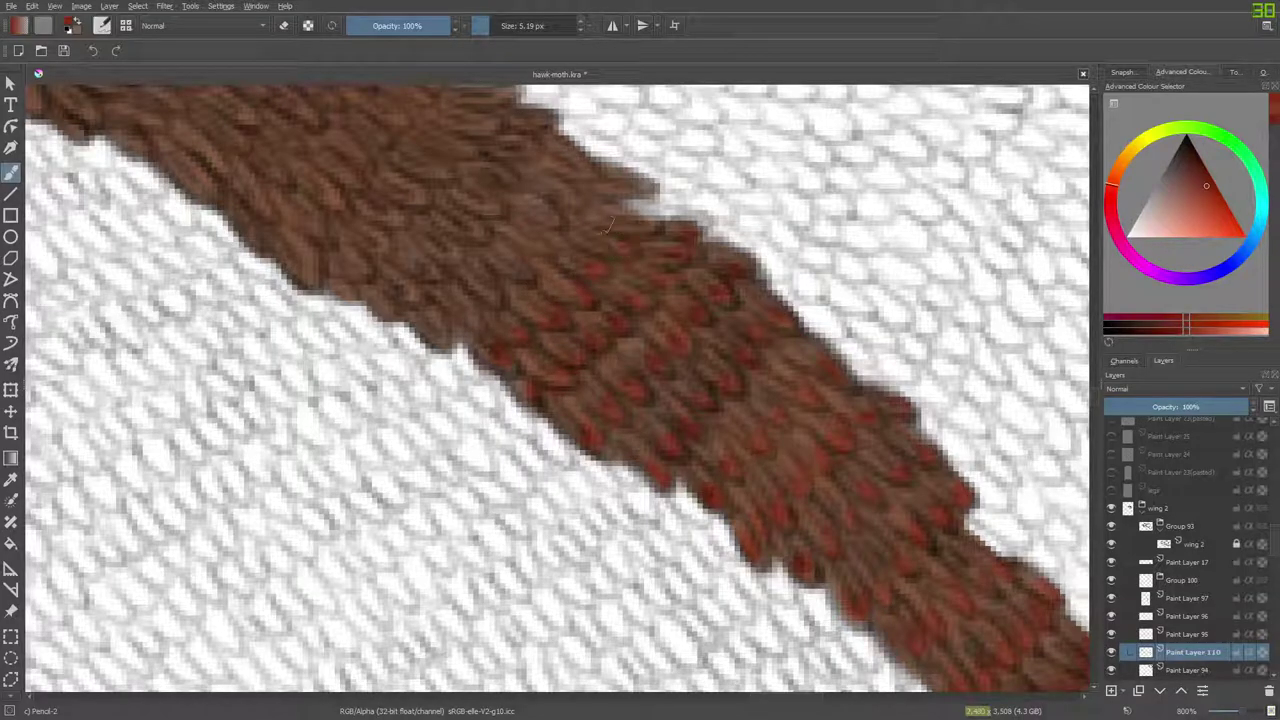
Paint red strokes on scales from the pointed tuft at the vein's upper edge diagonally down to its lower edge.
mouse_move(645, 229)
mouse_down()
mouse_move(593, 212)
mouse_move(613, 233)
mouse_move(614, 180)
mouse_up()
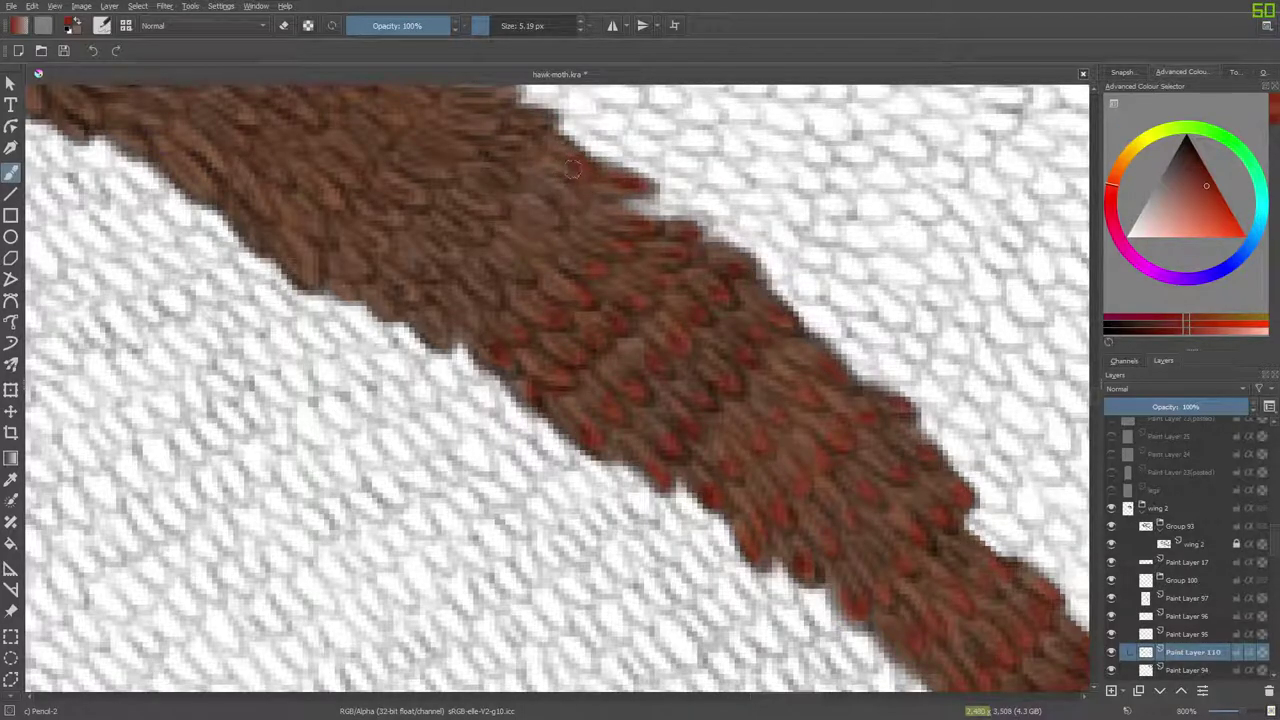
key(e)
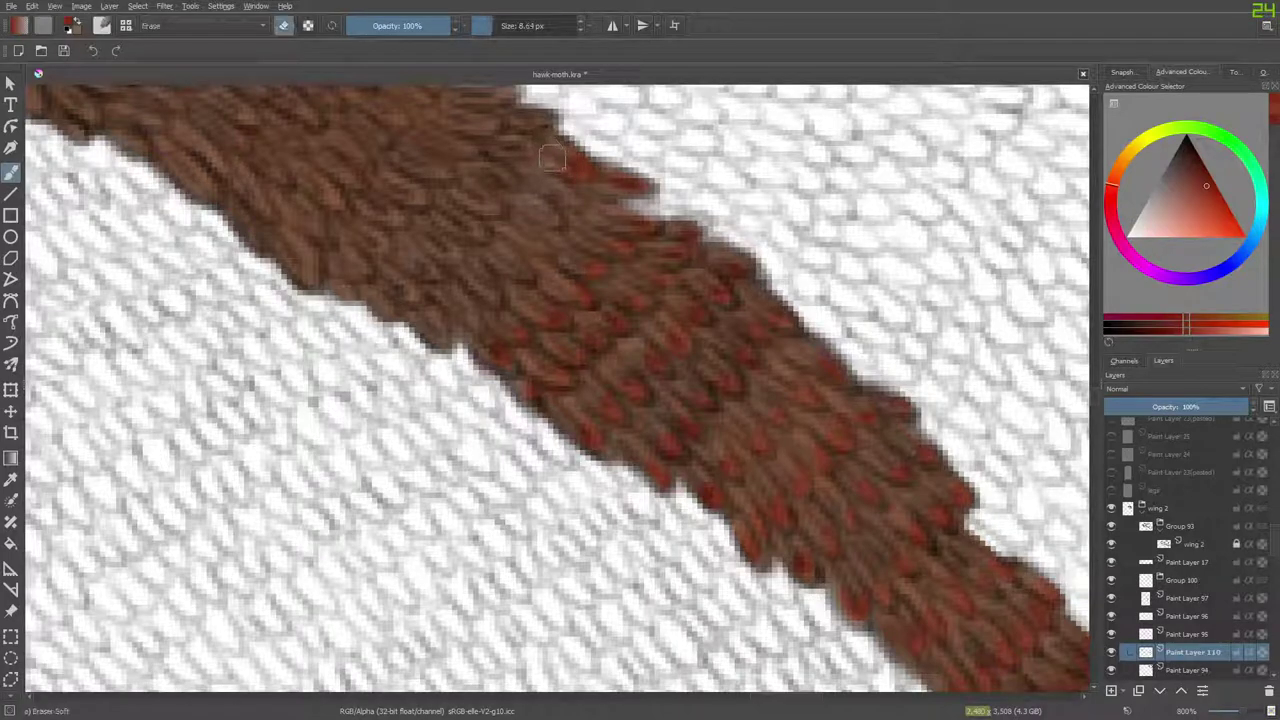
key(e)
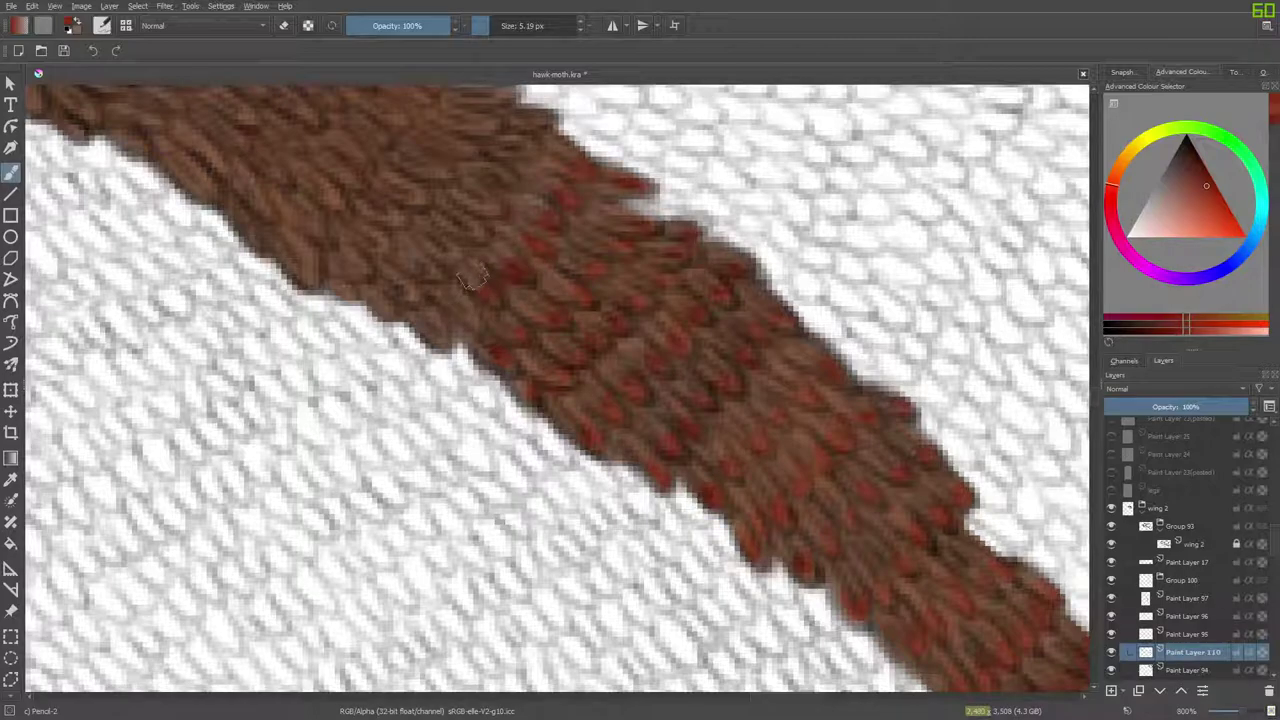
mouse_move(441, 337)
mouse_down()
mouse_move(419, 284)
mouse_move(397, 311)
mouse_up()
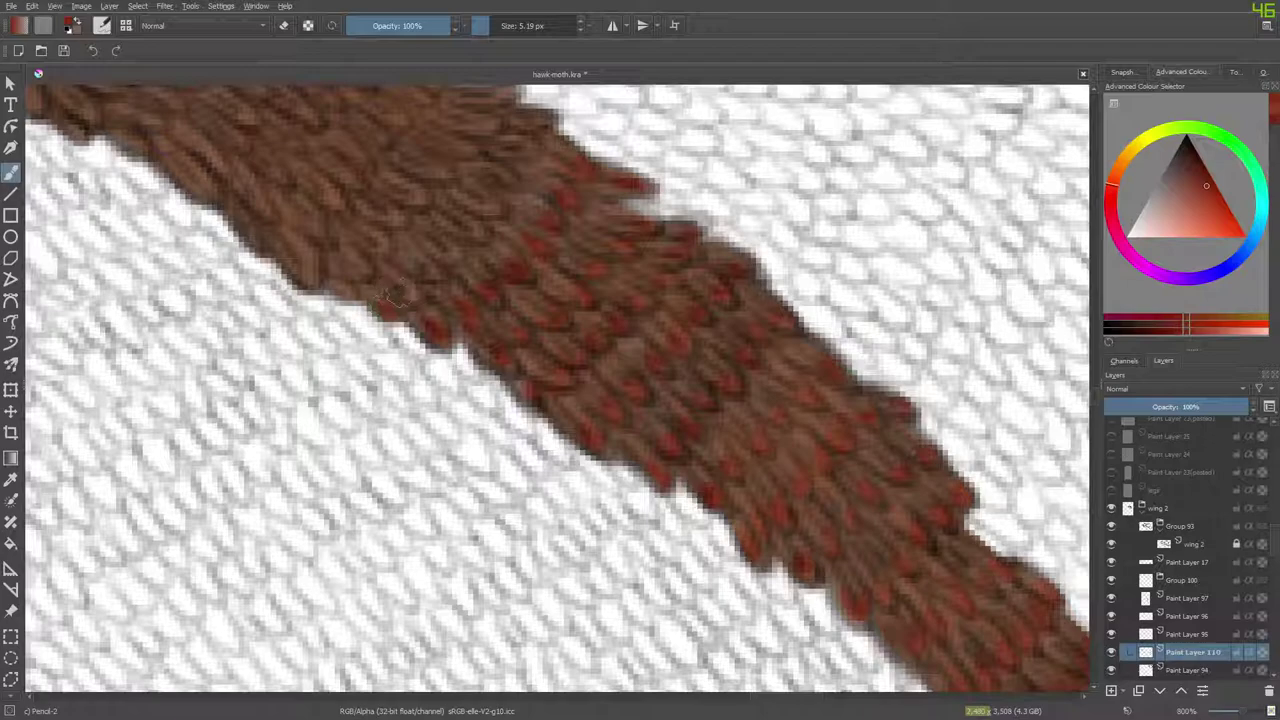
Change the painting colour to a muted greyish pink in the pop-up palette.
right_click(443, 256)
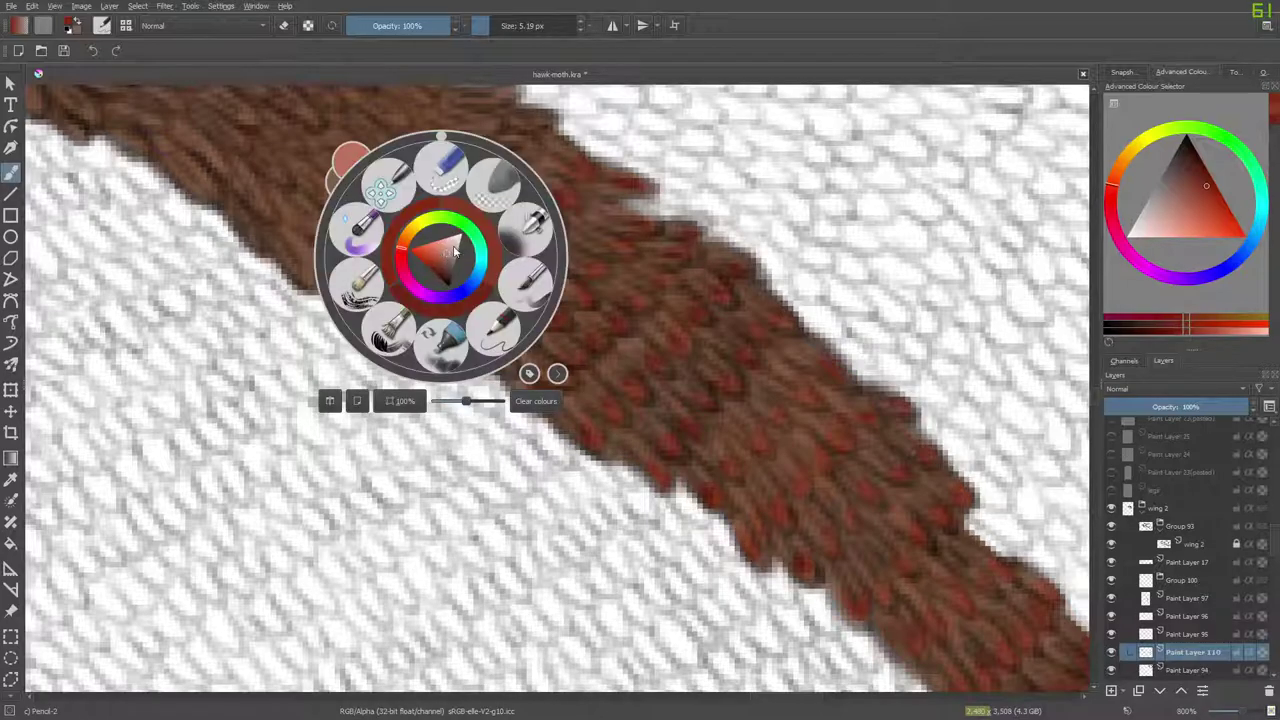
click(447, 253)
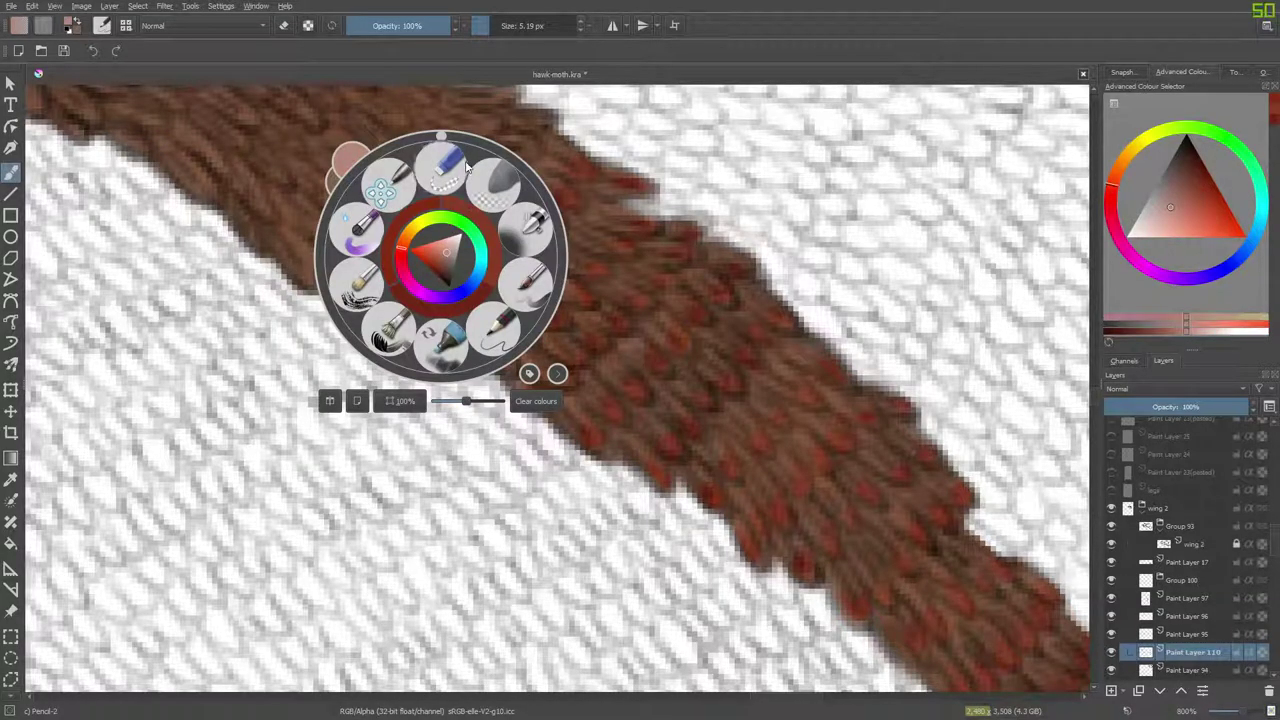
click(512, 447)
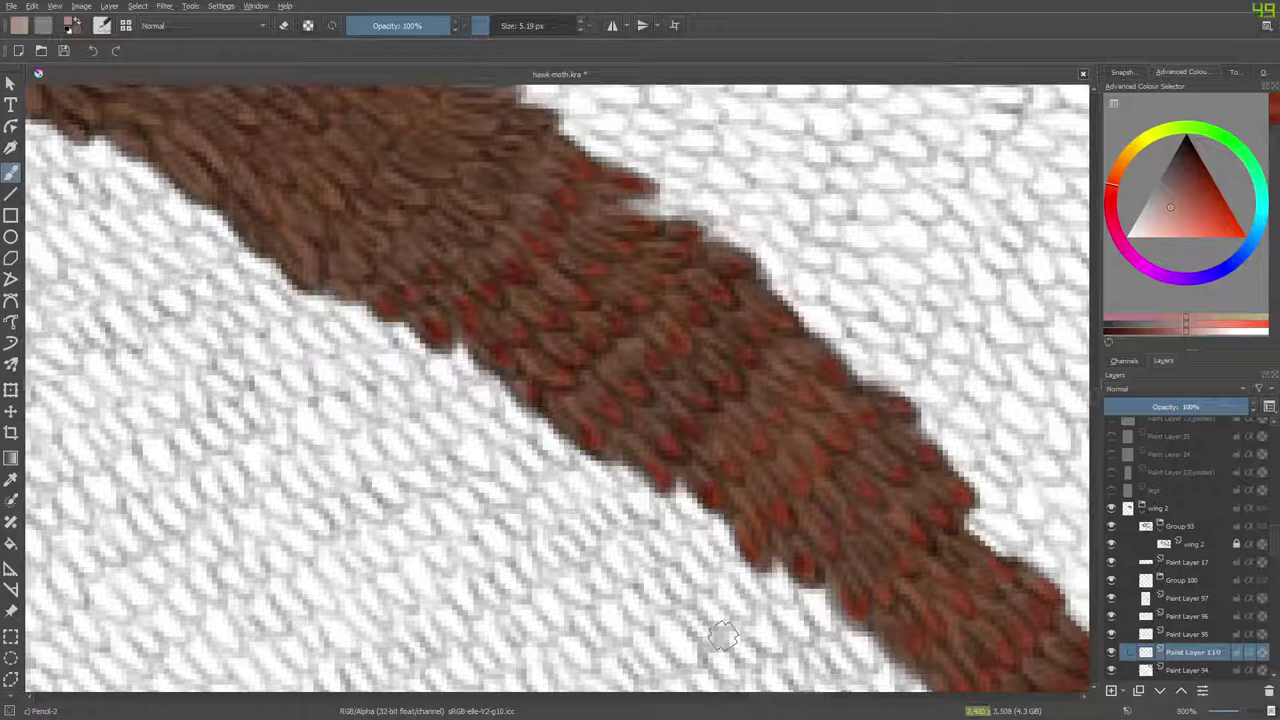
Sample the red from the test swatch below the wing and shift it to a darker, more saturated red in the pop-up palette.
drag(1093, 405, 1094, 418)
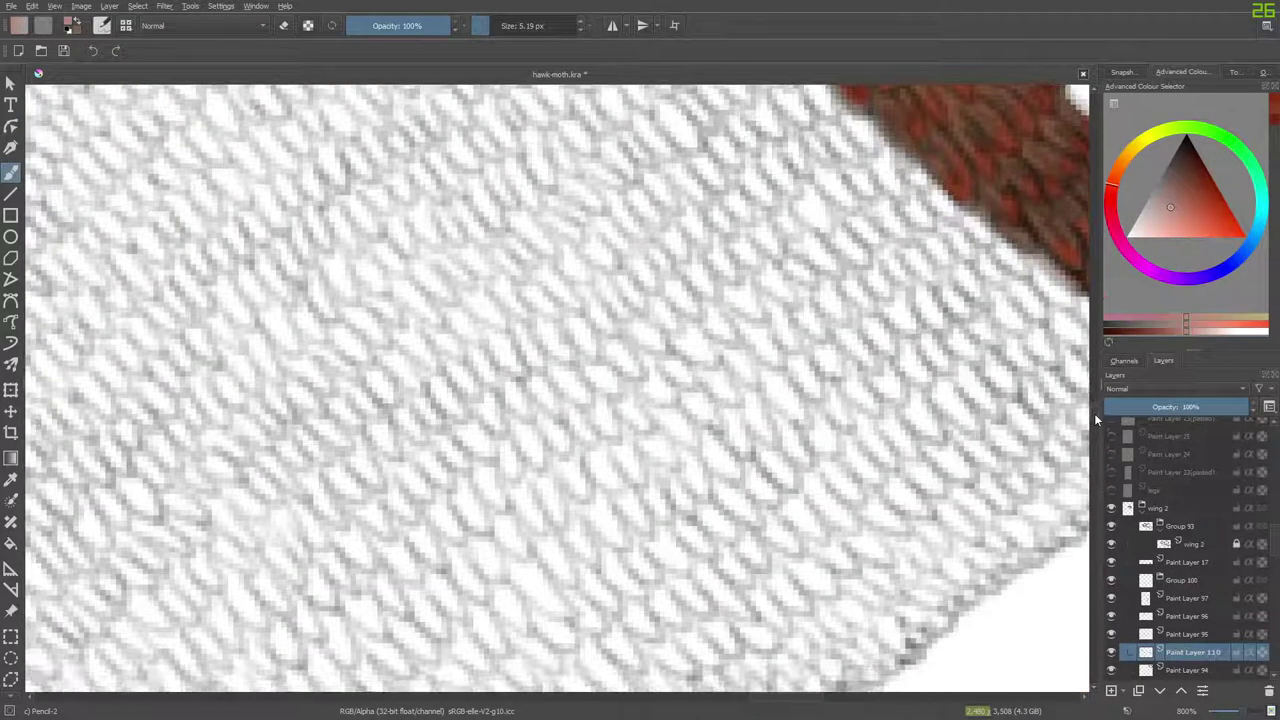
drag(776, 697, 806, 697)
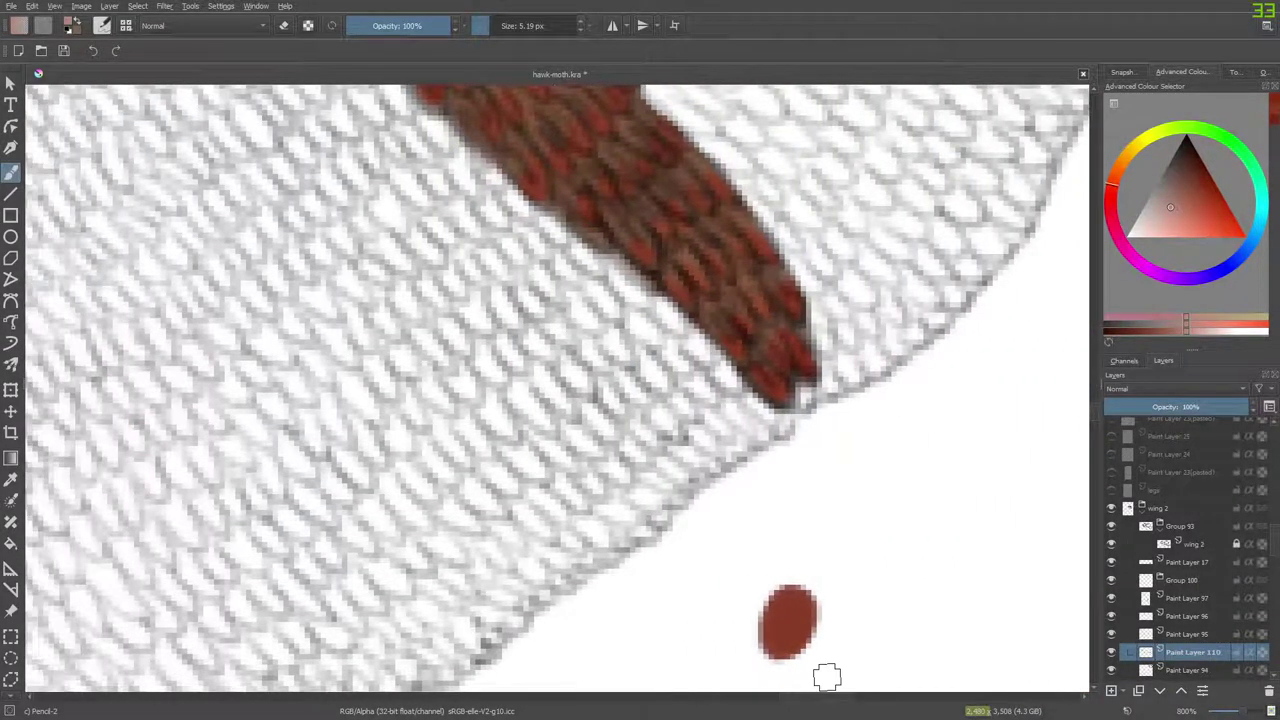
click(11, 482)
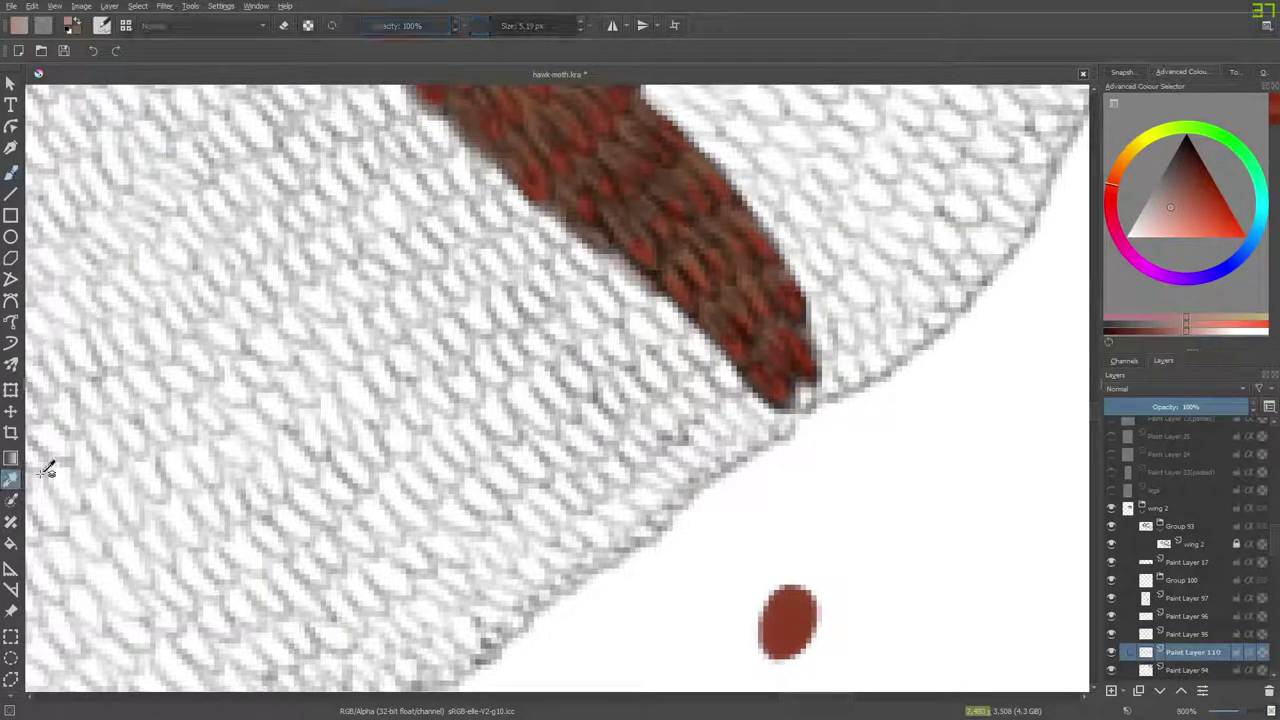
click(795, 615)
right_click(333, 296)
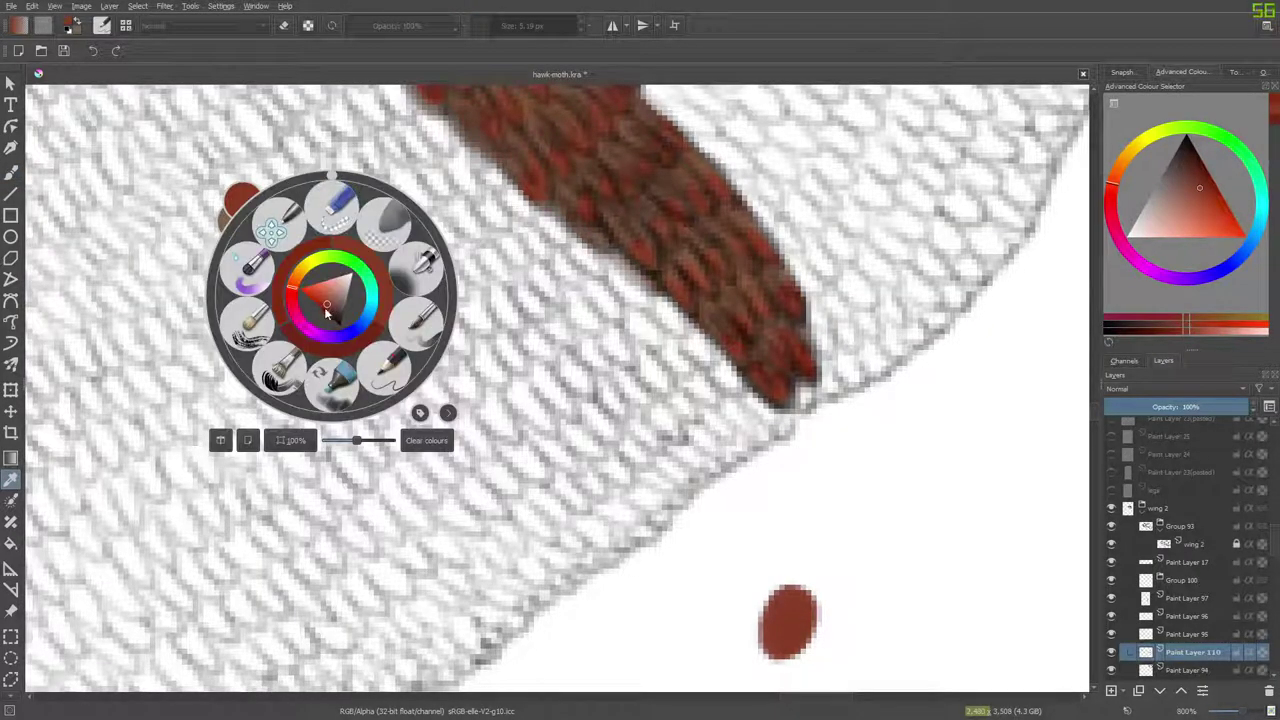
click(326, 304)
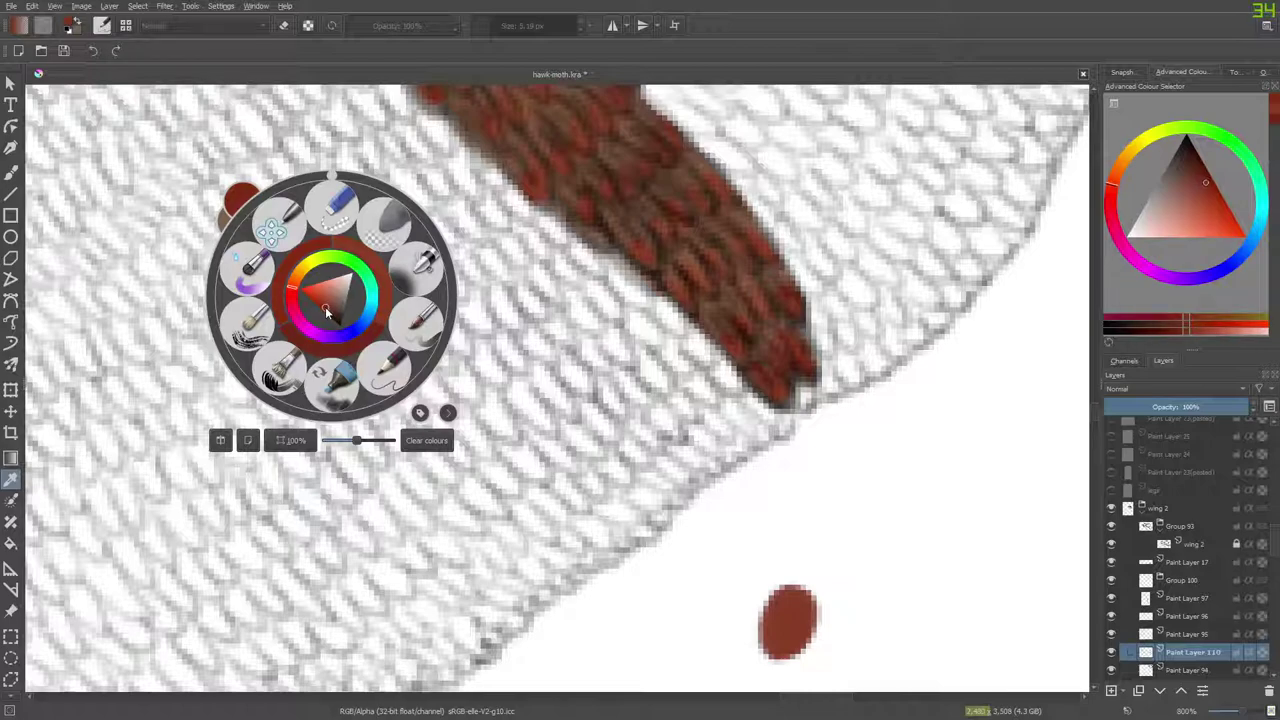
Erase part of the test swatch below the wing and repaint it with the darker red using the freehand brush.
click(11, 170)
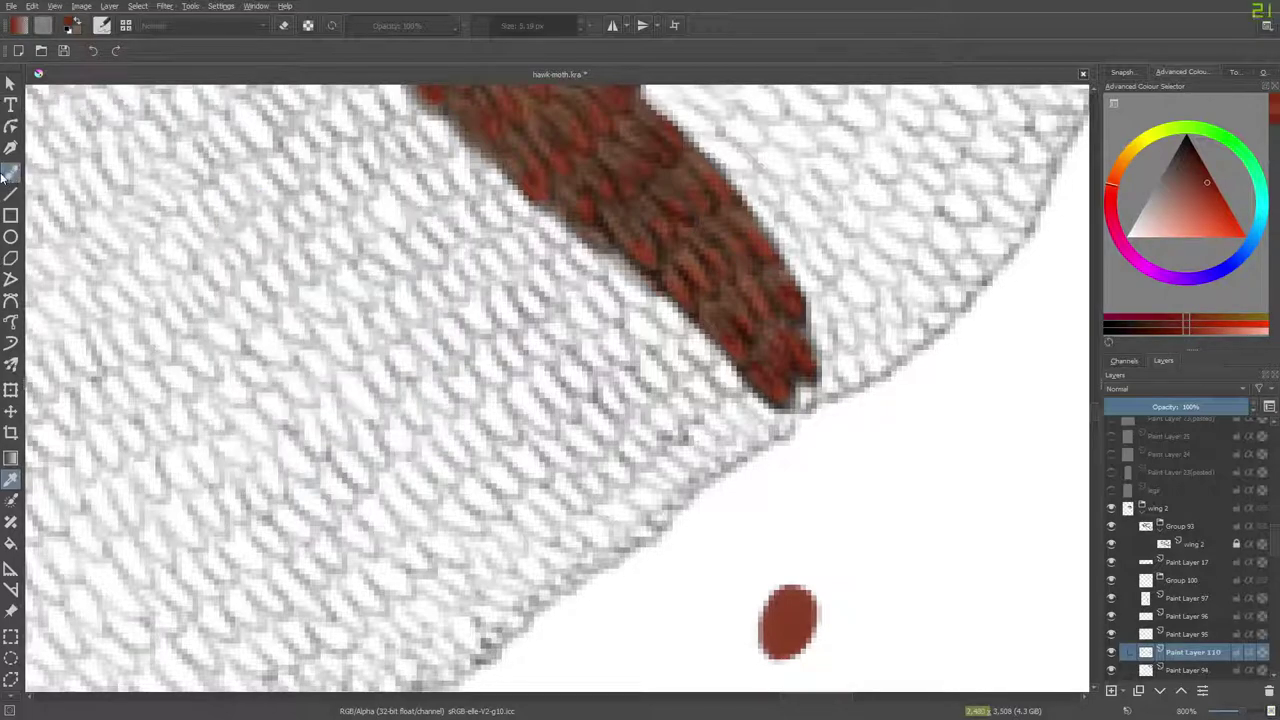
key(e)
mouse_move(791, 586)
mouse_down()
mouse_move(779, 626)
mouse_move(820, 572)
mouse_move(781, 658)
mouse_move(773, 572)
mouse_move(753, 654)
mouse_move(792, 543)
mouse_up()
key(e)
mouse_move(790, 588)
mouse_down()
mouse_move(762, 620)
mouse_move(792, 568)
mouse_move(762, 600)
mouse_move(775, 590)
mouse_move(779, 610)
mouse_move(765, 603)
mouse_up()
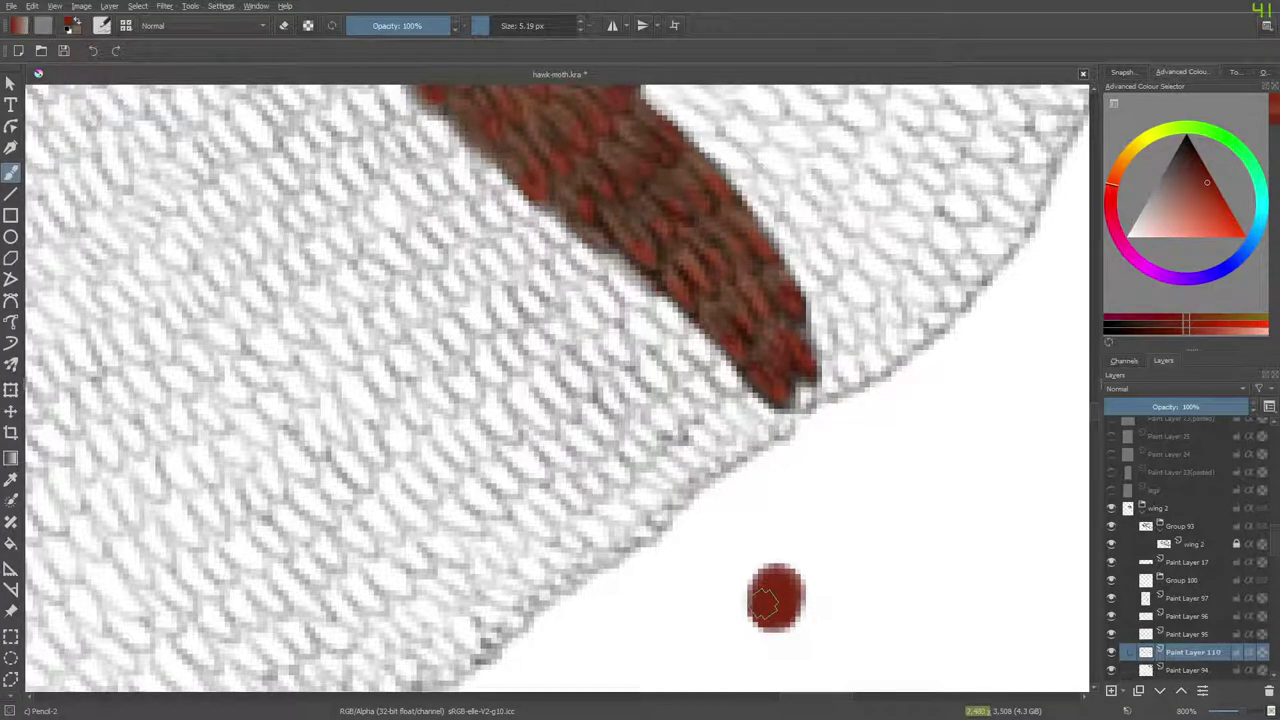
Paint the darker red on the diagonal scale rows just beyond the coloured section of the middle vein, from lower to upper edge.
drag(1092, 408, 1098, 389)
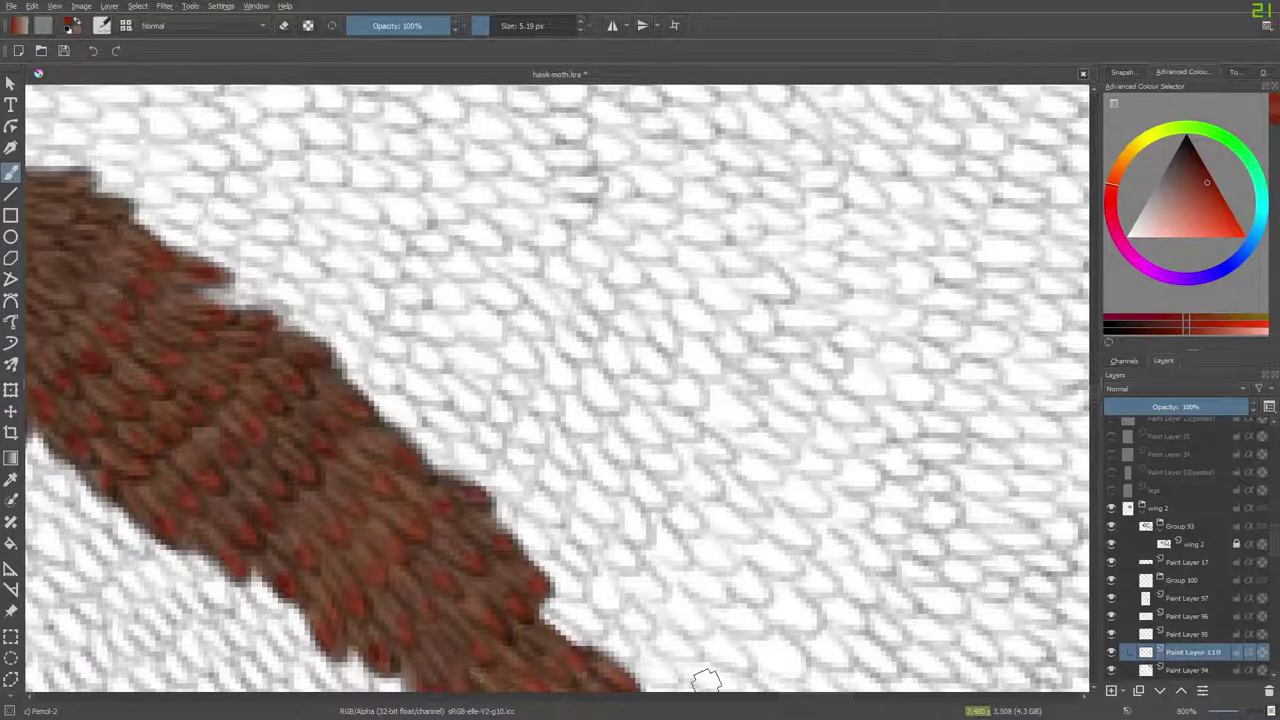
drag(813, 697, 759, 698)
scroll(759, 703, down, 5)
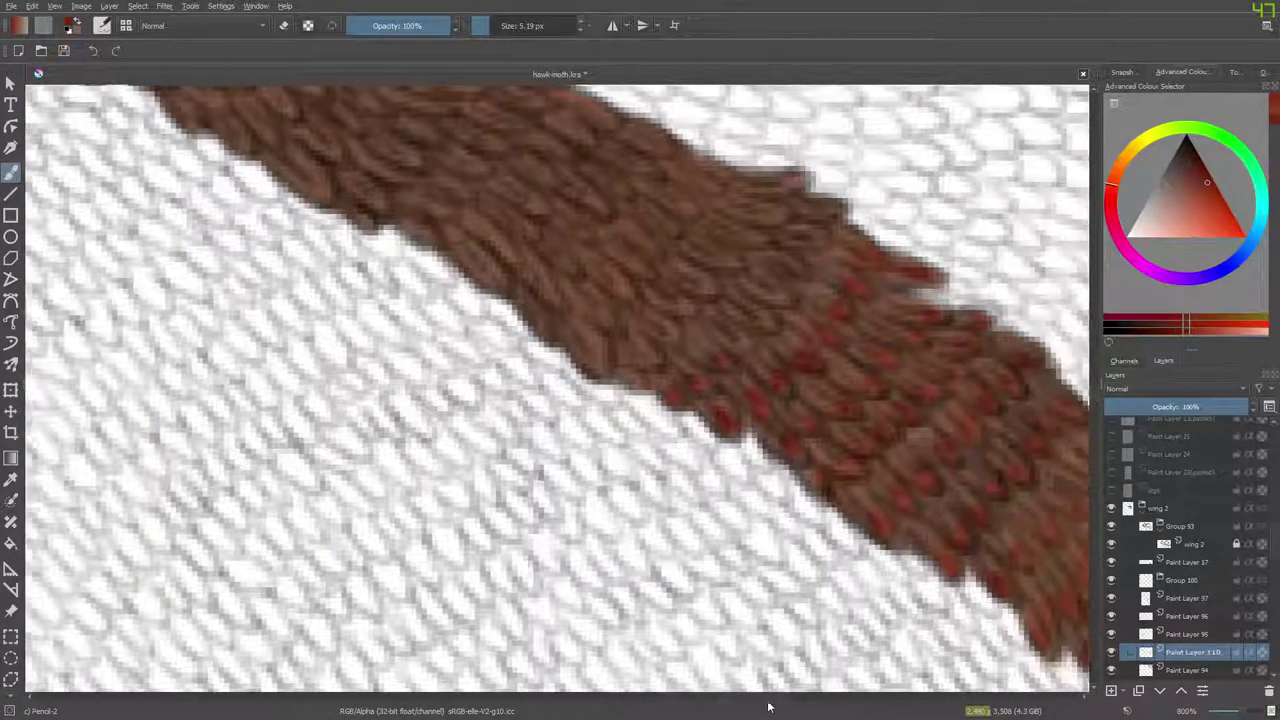
mouse_move(654, 334)
mouse_down()
mouse_move(689, 312)
mouse_move(682, 320)
mouse_move(657, 310)
mouse_move(680, 316)
mouse_move(660, 295)
mouse_move(695, 296)
mouse_move(696, 264)
mouse_move(718, 266)
mouse_move(712, 224)
mouse_move(747, 240)
mouse_move(722, 227)
mouse_move(741, 234)
mouse_move(731, 208)
mouse_move(748, 210)
mouse_move(722, 210)
mouse_move(693, 158)
mouse_move(717, 182)
mouse_move(697, 178)
mouse_move(661, 224)
mouse_move(702, 210)
mouse_move(673, 208)
mouse_move(697, 216)
mouse_move(634, 255)
mouse_move(643, 262)
mouse_move(672, 242)
mouse_up()
mouse_move(592, 304)
mouse_down()
mouse_move(651, 263)
mouse_move(630, 262)
mouse_move(656, 264)
mouse_move(627, 261)
mouse_move(643, 266)
mouse_move(597, 288)
mouse_move(601, 307)
mouse_move(627, 278)
mouse_move(586, 302)
mouse_move(582, 320)
mouse_move(600, 298)
mouse_move(600, 314)
mouse_move(600, 296)
mouse_move(554, 326)
mouse_move(562, 342)
mouse_move(577, 324)
mouse_move(589, 338)
mouse_move(554, 322)
mouse_move(547, 340)
mouse_move(567, 365)
mouse_move(576, 355)
mouse_move(552, 352)
mouse_move(574, 362)
mouse_move(547, 365)
mouse_move(556, 372)
mouse_move(499, 347)
mouse_move(493, 357)
mouse_move(503, 343)
mouse_move(519, 364)
mouse_move(507, 308)
mouse_move(527, 357)
mouse_move(536, 324)
mouse_up()
drag(540, 281, 546, 292)
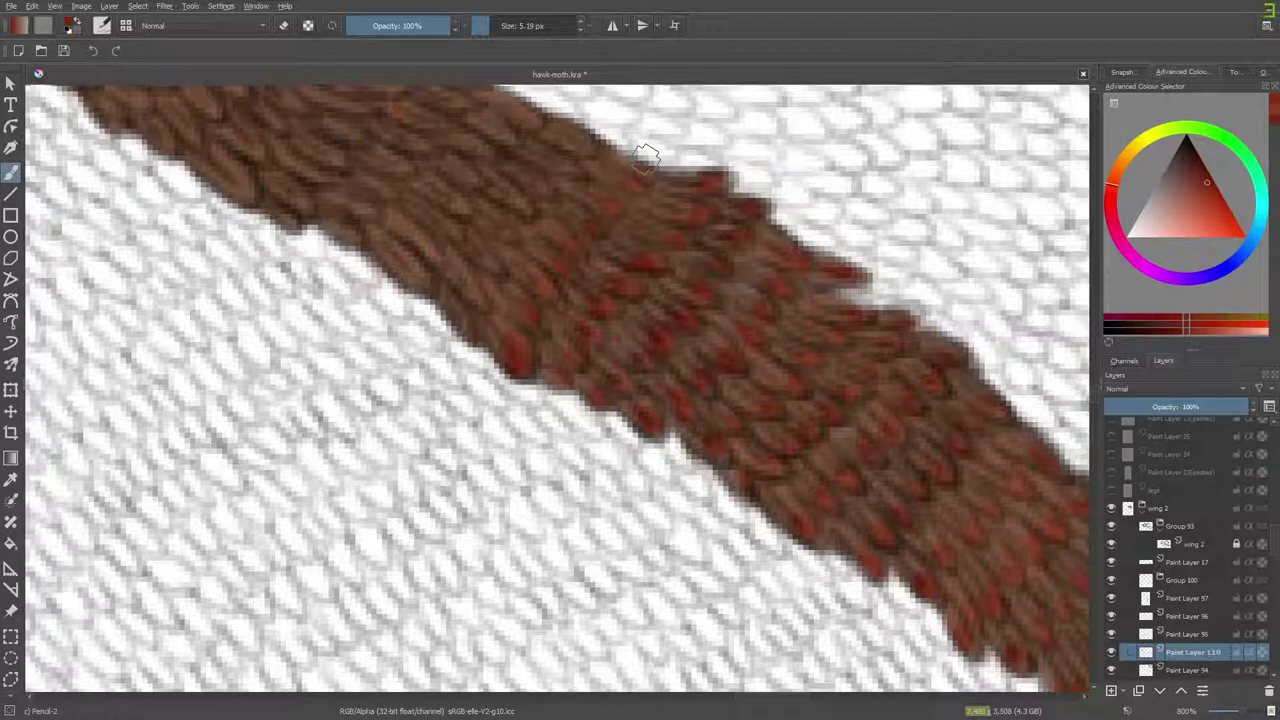
drag(459, 311, 466, 326)
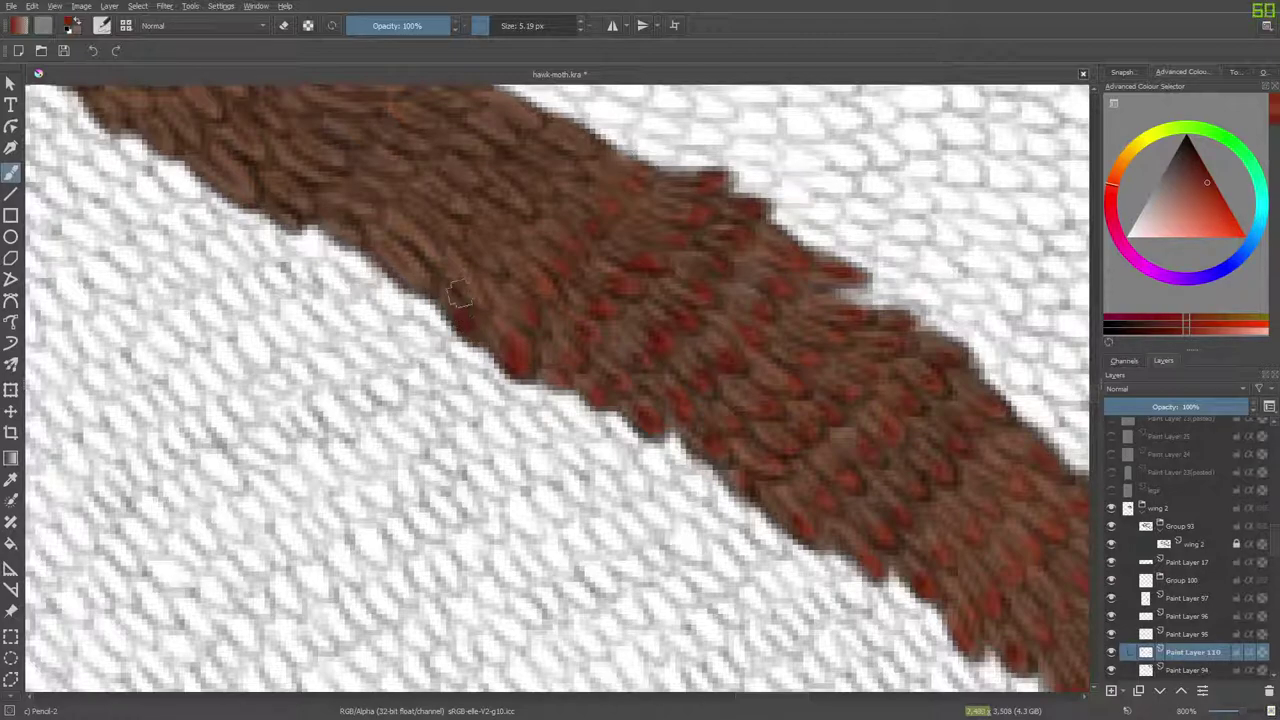
mouse_move(496, 238)
mouse_down()
mouse_move(498, 208)
mouse_move(469, 218)
mouse_move(520, 173)
mouse_move(520, 207)
mouse_move(518, 185)
mouse_move(545, 192)
mouse_move(522, 166)
mouse_move(553, 167)
mouse_move(503, 212)
mouse_move(589, 149)
mouse_up()
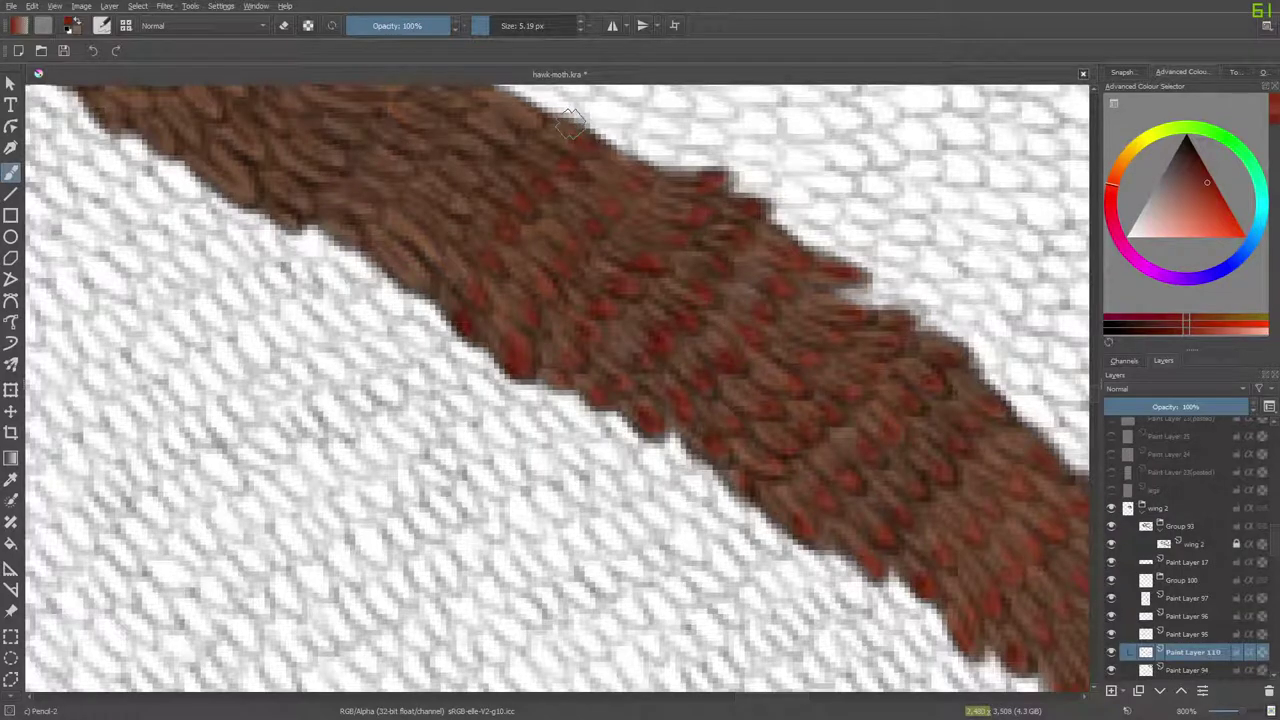
Continue up the vein with red strokes on the next diagonal rows, from the upper-edge bump down to the lower-edge notch.
scroll(735, 690, down, 3)
drag(730, 703, 753, 699)
scroll(1094, 393, up, 4)
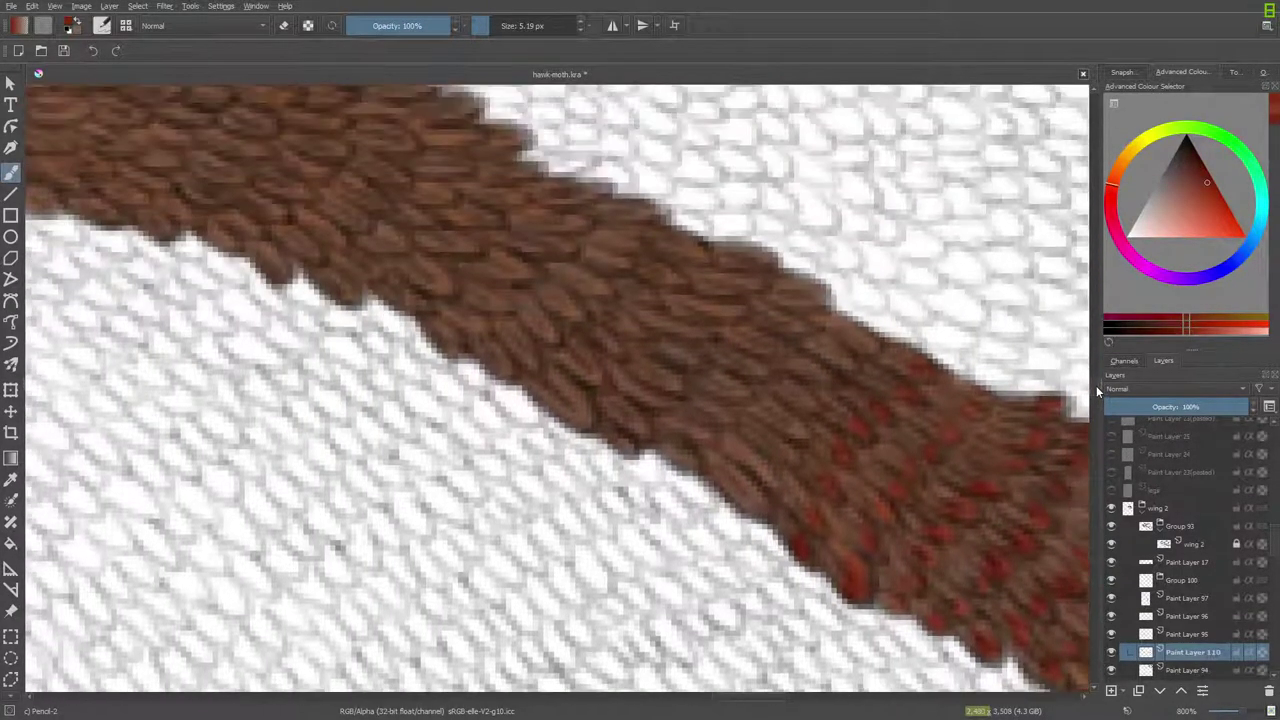
drag(763, 575, 749, 566)
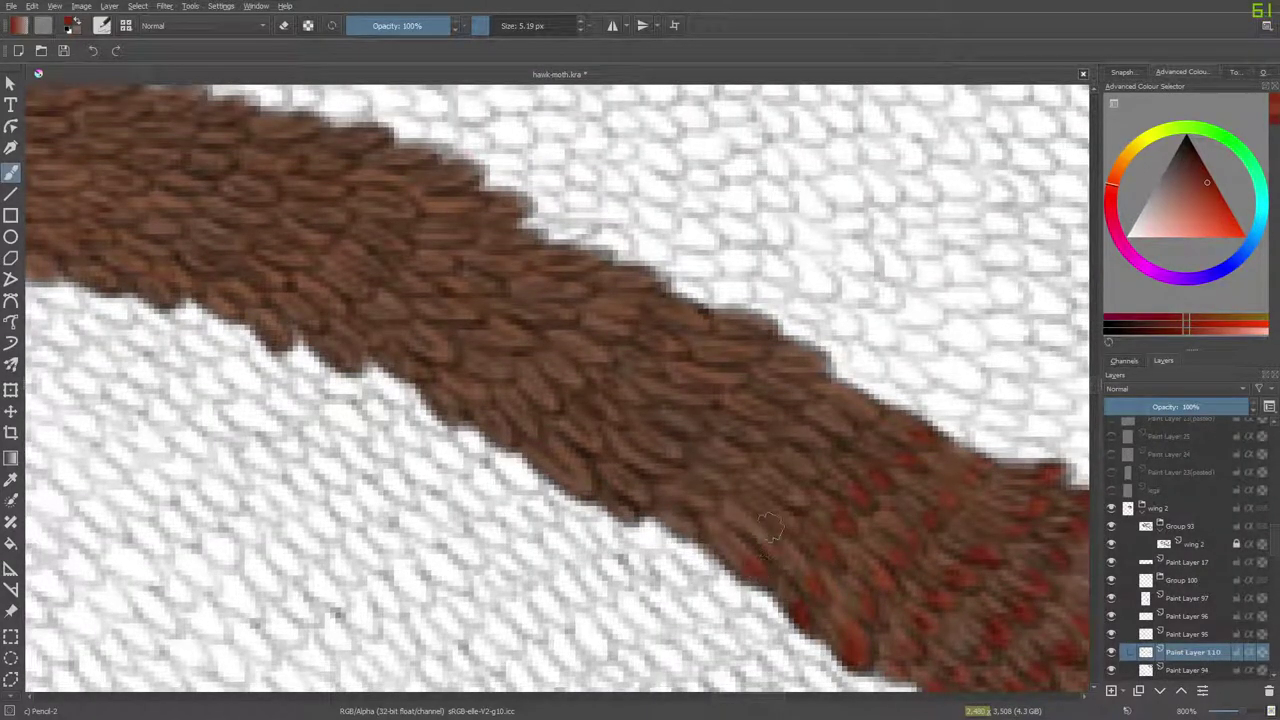
drag(803, 502, 788, 487)
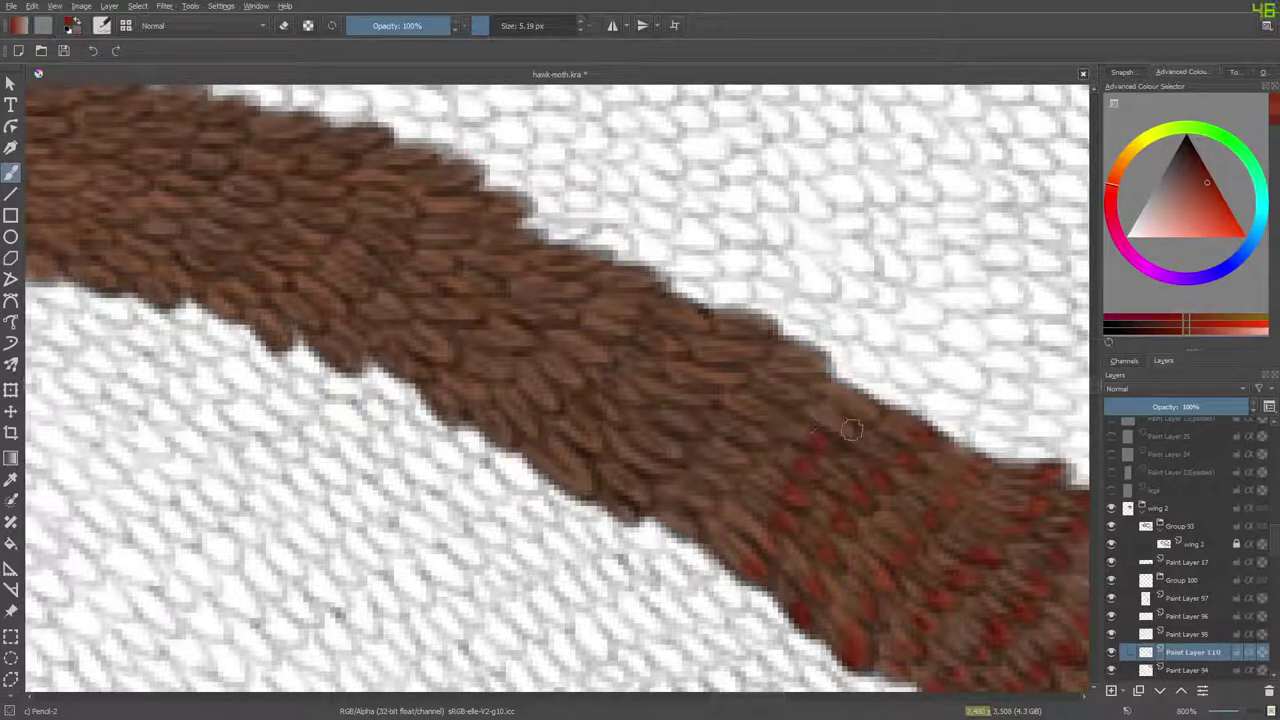
mouse_move(818, 366)
mouse_down()
mouse_move(786, 369)
mouse_move(808, 361)
mouse_move(774, 357)
mouse_move(774, 399)
mouse_move(799, 389)
mouse_move(756, 408)
mouse_move(777, 413)
mouse_move(743, 424)
mouse_move(727, 455)
mouse_move(741, 439)
mouse_move(756, 448)
mouse_move(721, 452)
mouse_move(721, 469)
mouse_move(747, 457)
mouse_move(716, 461)
mouse_move(711, 477)
mouse_move(729, 451)
mouse_move(690, 495)
mouse_move(721, 484)
mouse_move(690, 505)
mouse_up()
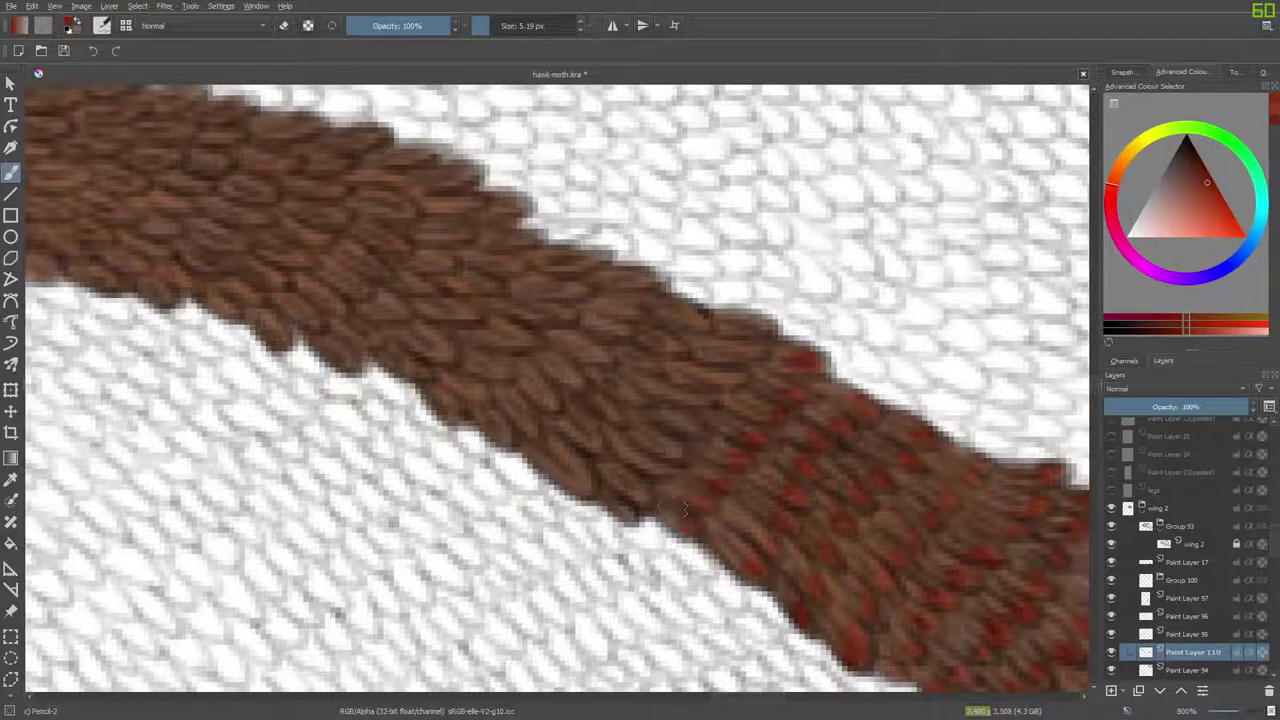
drag(768, 332, 738, 353)
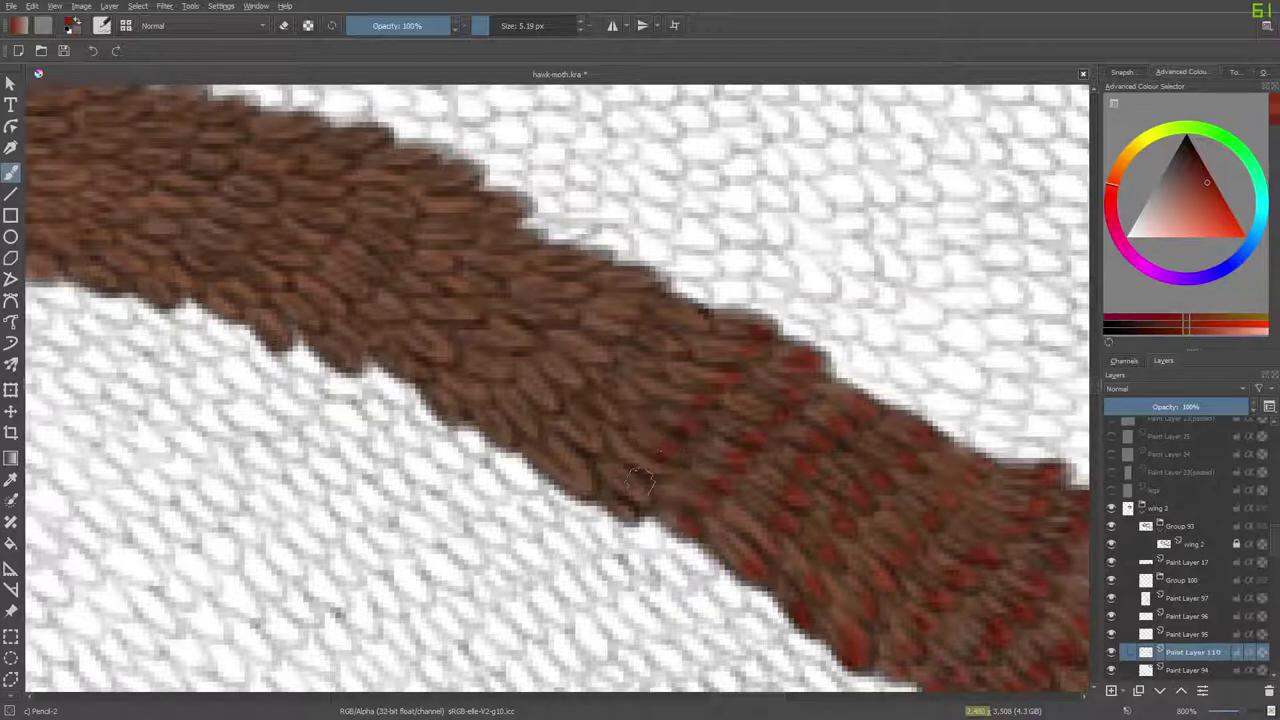
click(638, 494)
click(628, 514)
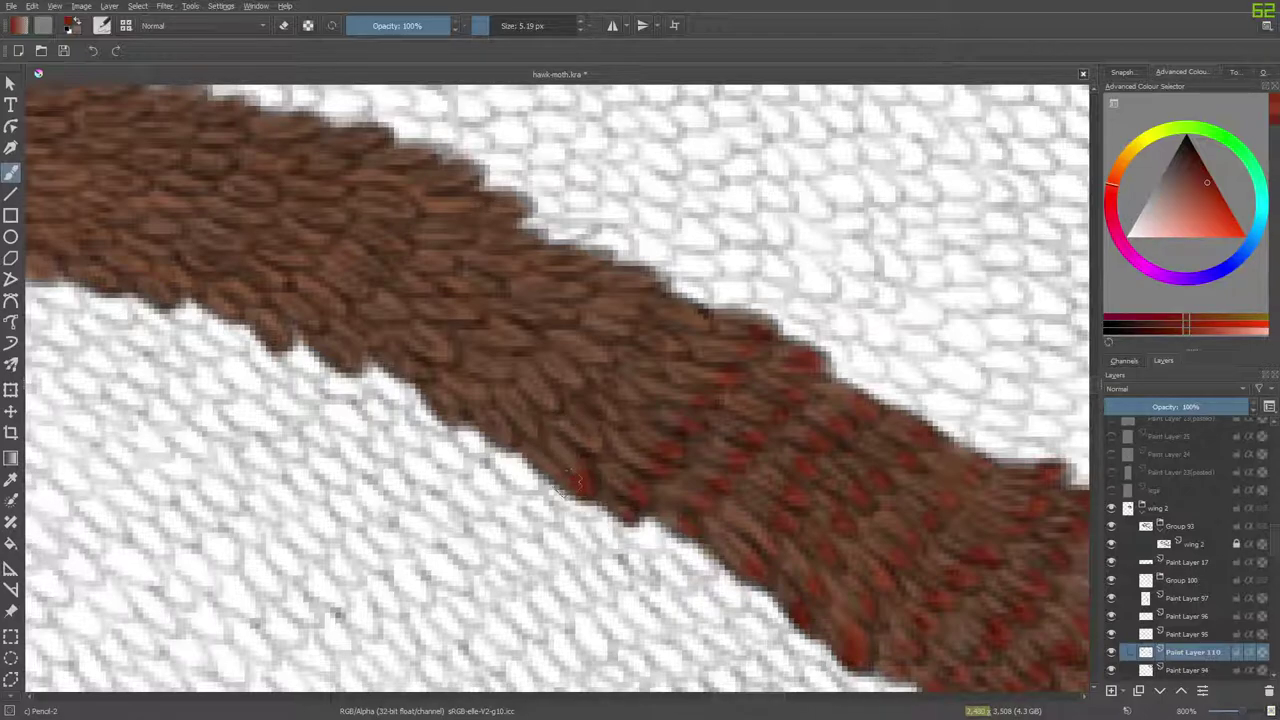
Paint red tips on the scale rows through the vein's bend, including the pointed scales along its lower edge.
click(578, 482)
click(592, 441)
click(616, 415)
click(637, 397)
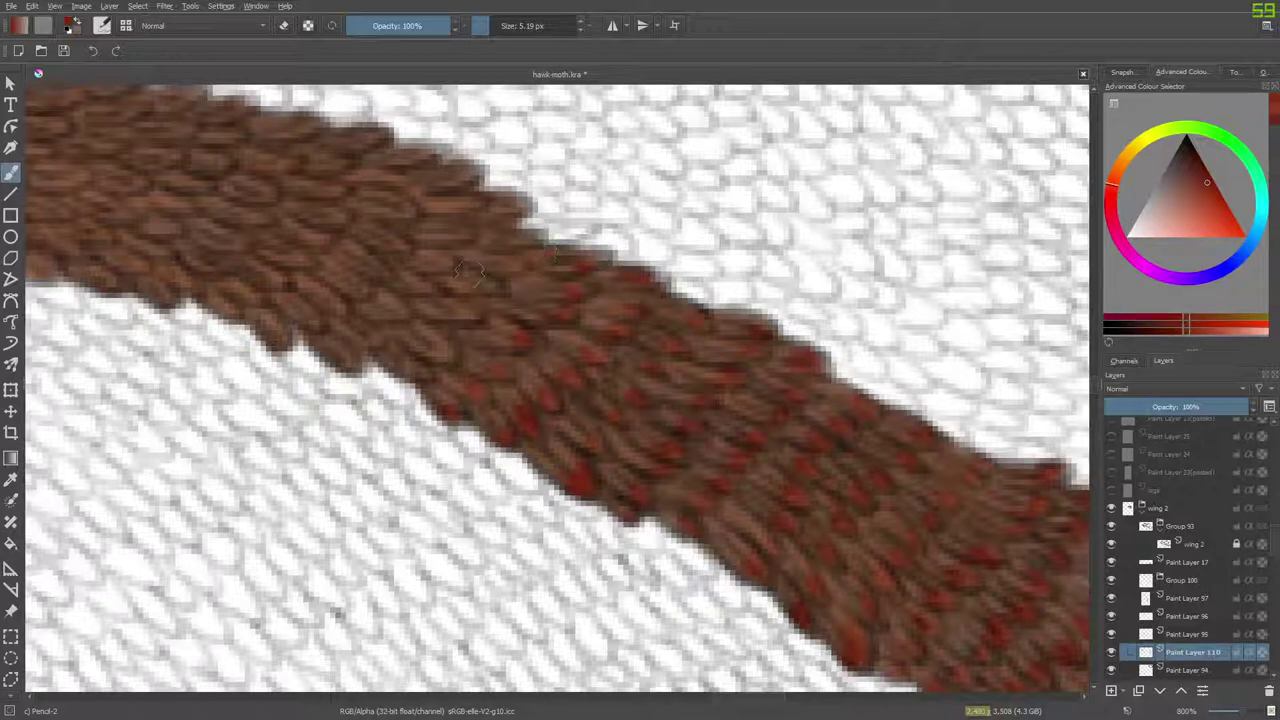
mouse_move(532, 244)
mouse_down()
mouse_move(491, 269)
mouse_move(511, 265)
mouse_move(433, 318)
mouse_move(485, 290)
mouse_move(455, 310)
mouse_up()
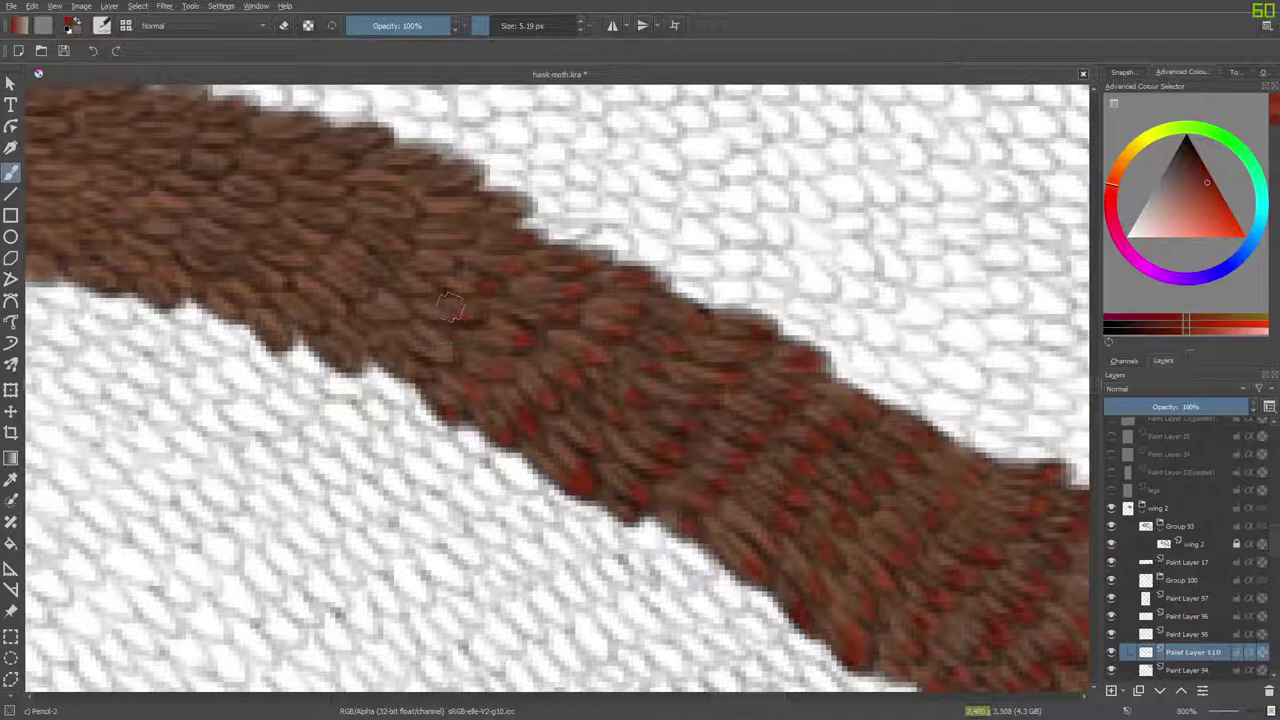
mouse_move(445, 354)
mouse_down()
mouse_move(402, 343)
mouse_move(394, 369)
mouse_move(416, 370)
mouse_move(373, 345)
mouse_move(392, 393)
mouse_move(322, 366)
mouse_move(346, 360)
mouse_move(331, 343)
mouse_move(376, 346)
mouse_move(364, 330)
mouse_move(381, 345)
mouse_move(386, 308)
mouse_move(420, 286)
mouse_move(392, 268)
mouse_move(407, 230)
mouse_move(445, 265)
mouse_move(438, 240)
mouse_move(464, 232)
mouse_move(428, 222)
mouse_move(459, 230)
mouse_move(452, 204)
mouse_move(467, 204)
mouse_move(436, 189)
mouse_up()
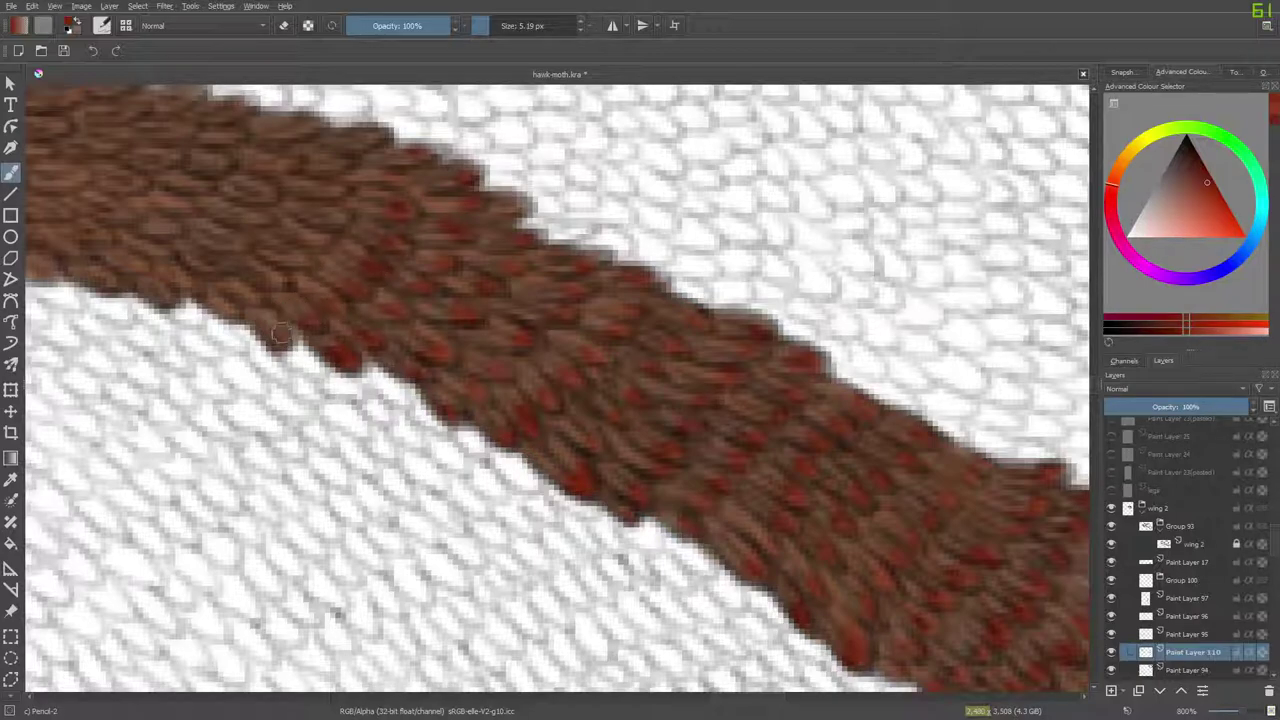
Add red to the scale tips in the next three diagonal rows past the bend, from the upper edge down to the lower edge.
drag(729, 697, 705, 708)
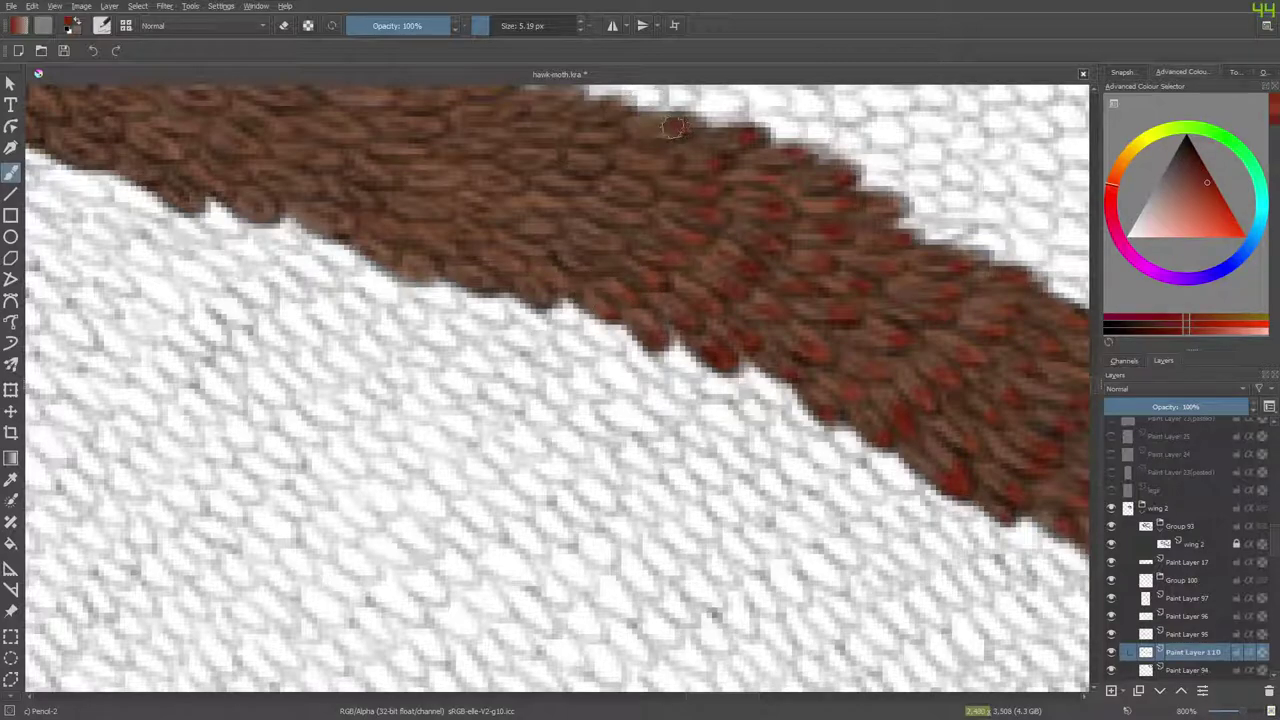
mouse_move(652, 168)
mouse_down()
mouse_move(622, 160)
mouse_move(618, 197)
mouse_move(637, 195)
mouse_move(627, 185)
mouse_move(638, 181)
mouse_move(586, 202)
mouse_move(588, 228)
mouse_move(622, 208)
mouse_move(610, 219)
mouse_move(560, 230)
mouse_move(585, 250)
mouse_move(616, 239)
mouse_move(584, 268)
mouse_up()
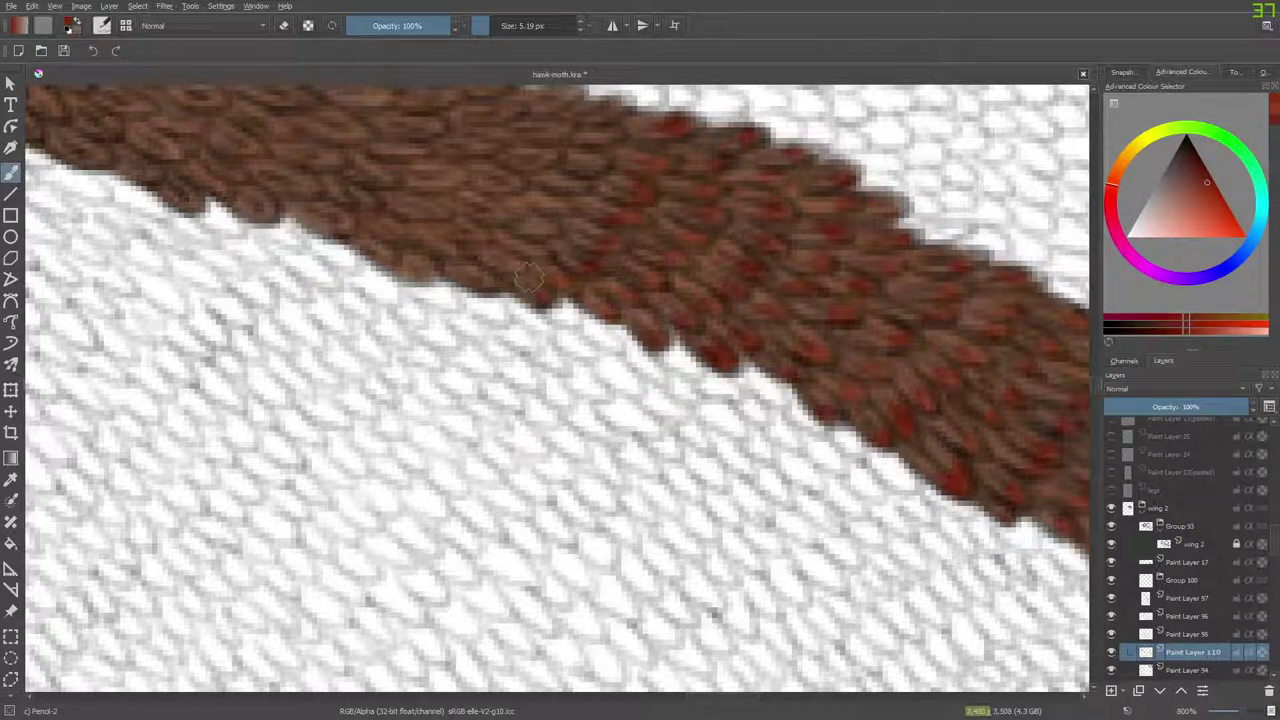
mouse_move(618, 100)
mouse_down()
mouse_move(565, 156)
mouse_move(599, 140)
mouse_up()
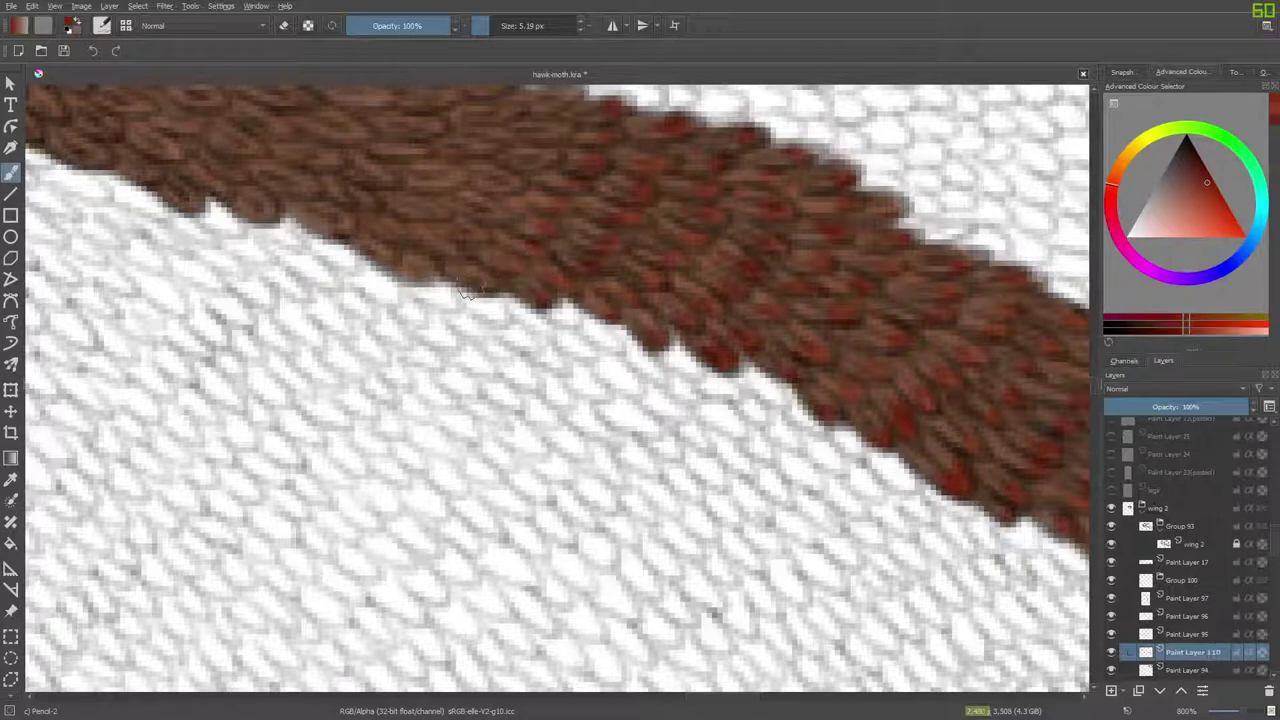
drag(570, 100, 566, 94)
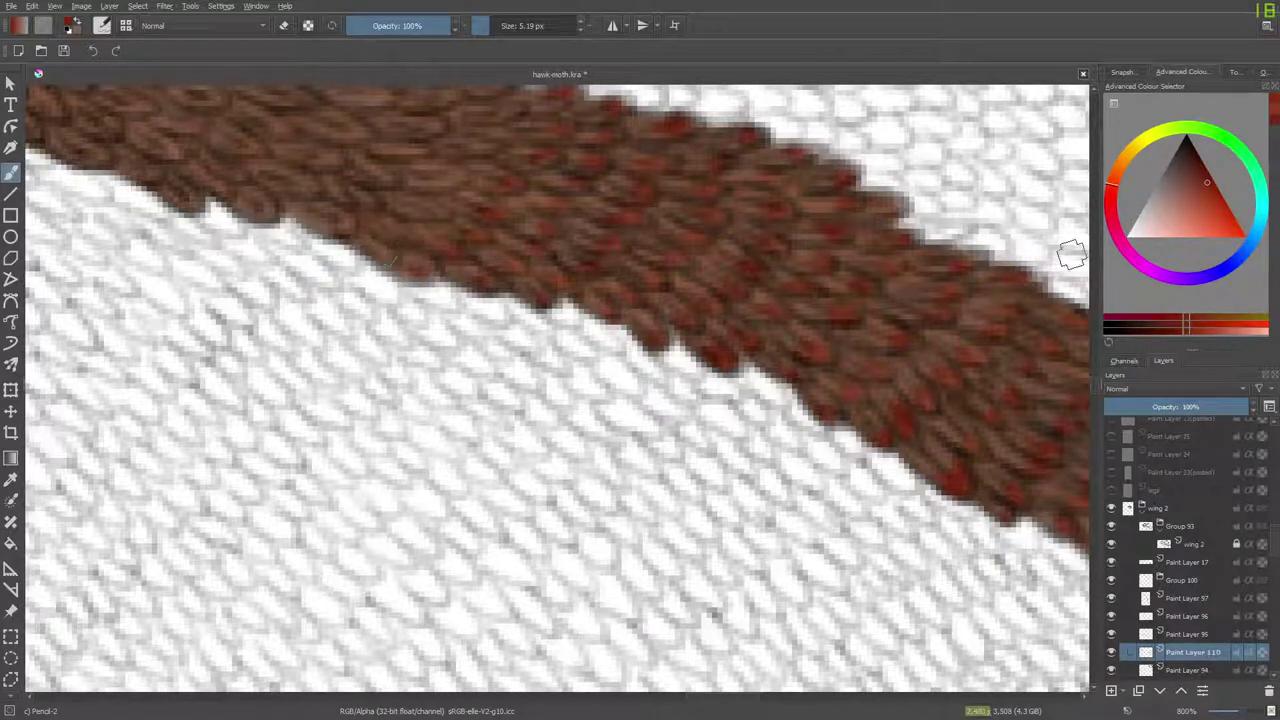
Paint red on the pointed upper-edge scales farther up the vein and on the rows of scales beneath them.
drag(1098, 379, 1097, 379)
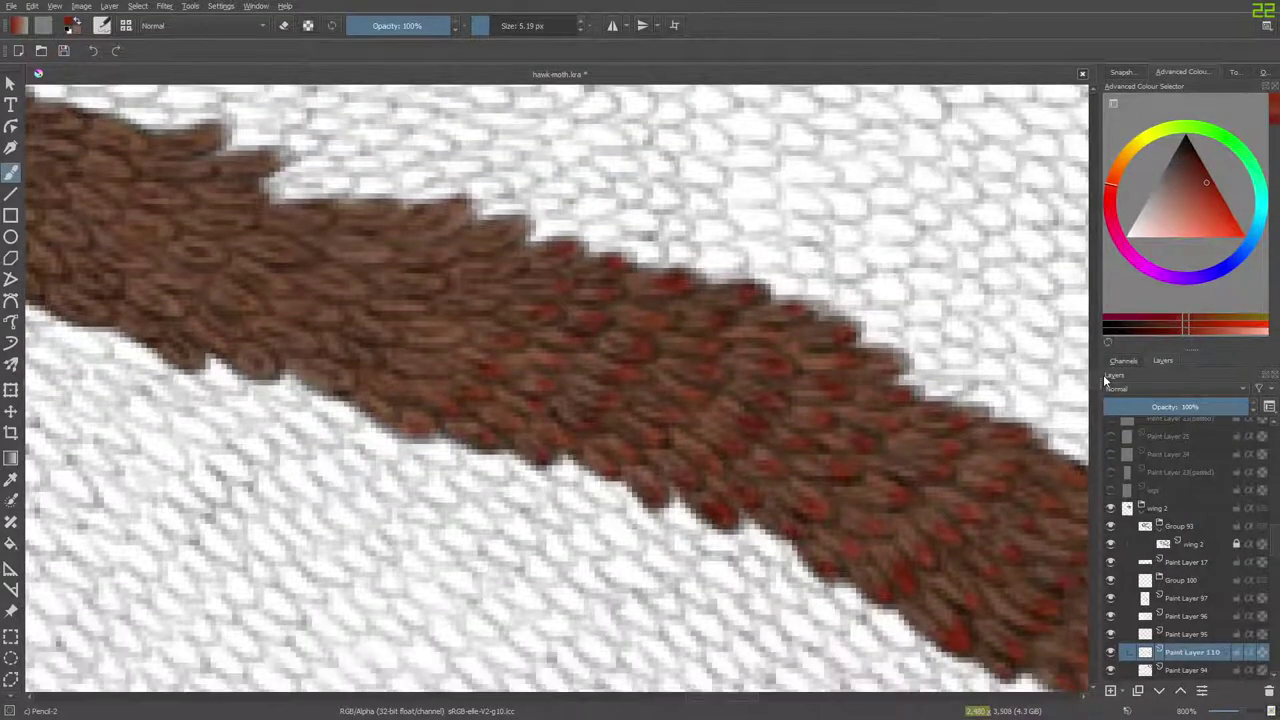
drag(712, 697, 689, 697)
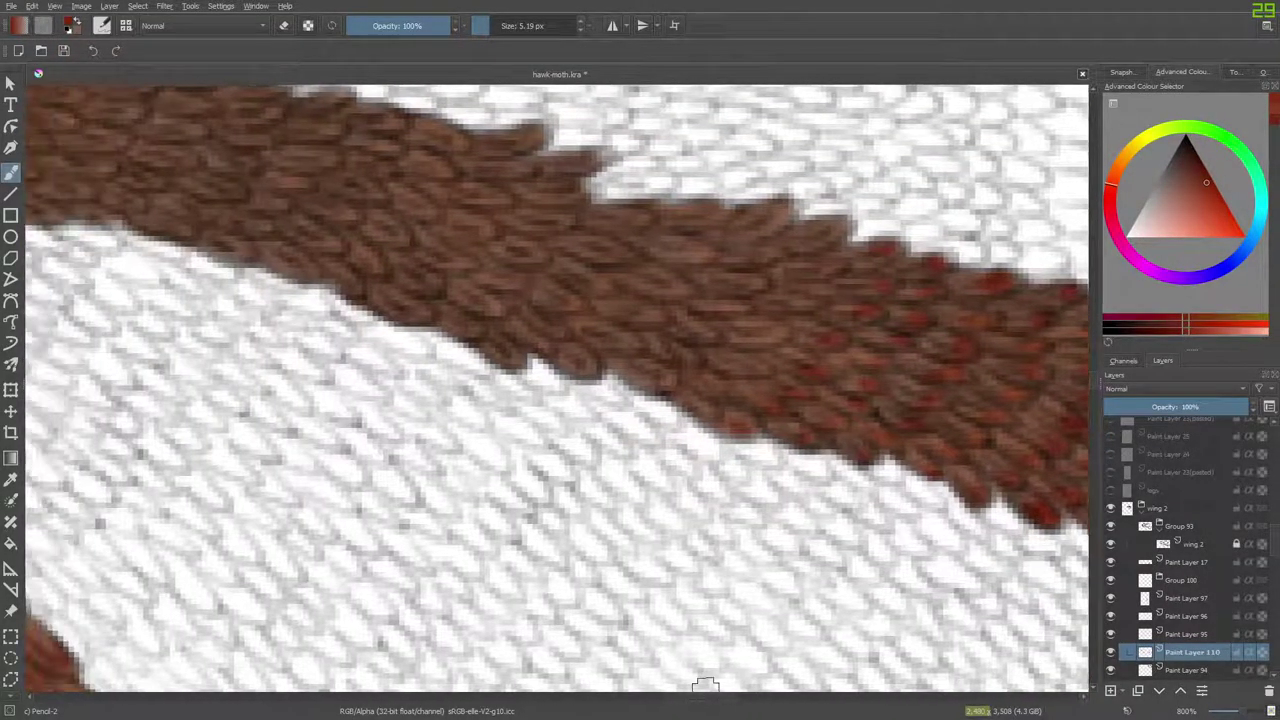
mouse_move(830, 225)
mouse_down()
mouse_move(814, 236)
mouse_move(832, 228)
mouse_up()
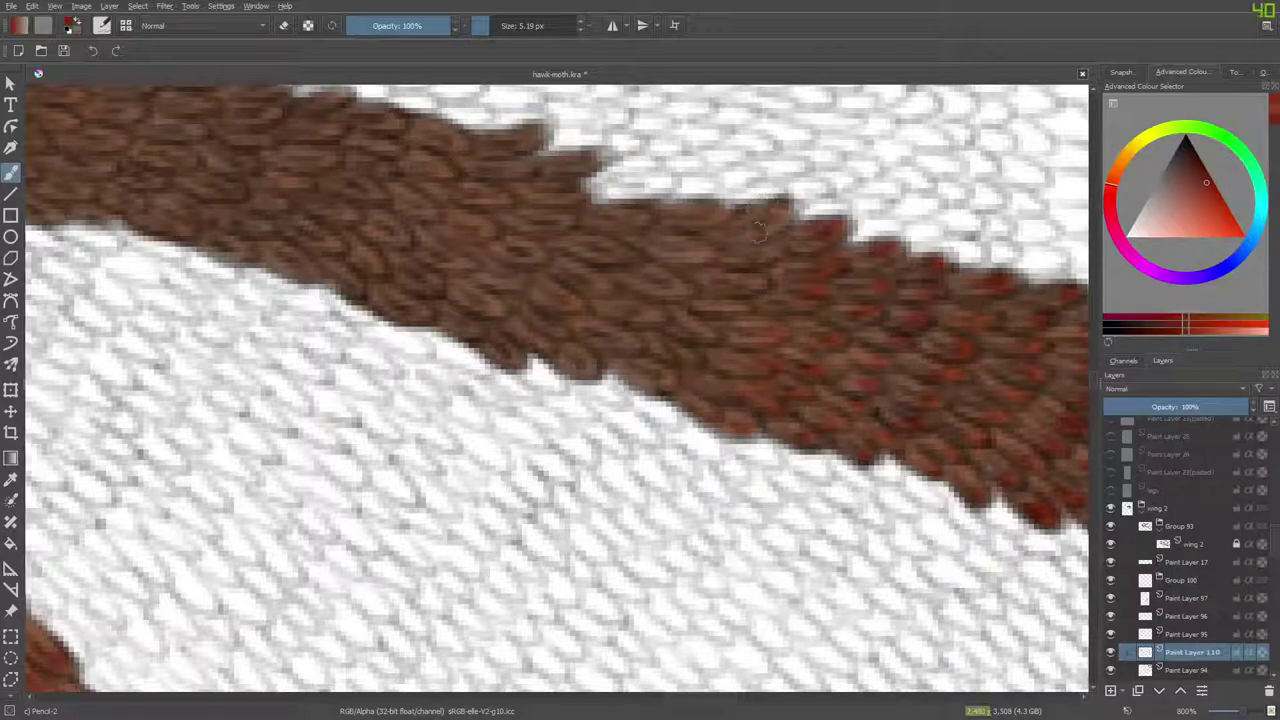
drag(766, 218, 777, 209)
drag(750, 262, 768, 254)
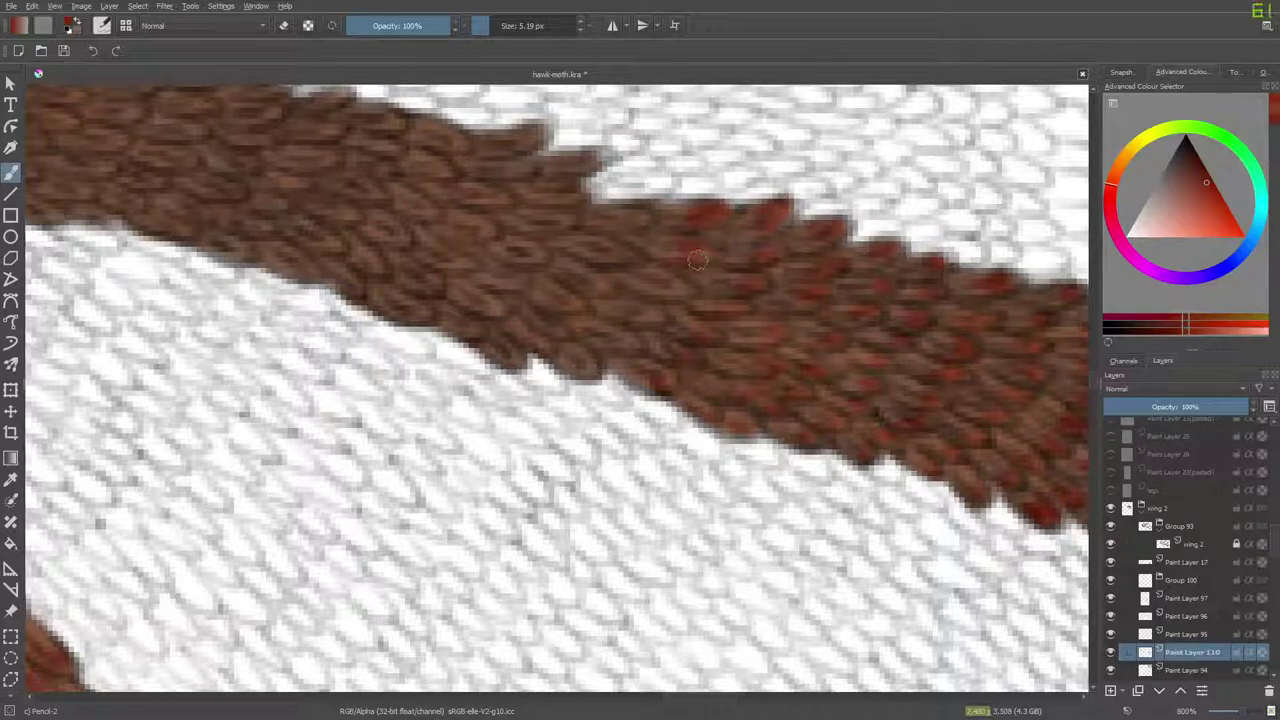
Paint red strokes on the scale rows around and beyond the stepped notch in the vein's upper edge, down to the lower edge.
right_click(662, 296)
click(752, 266)
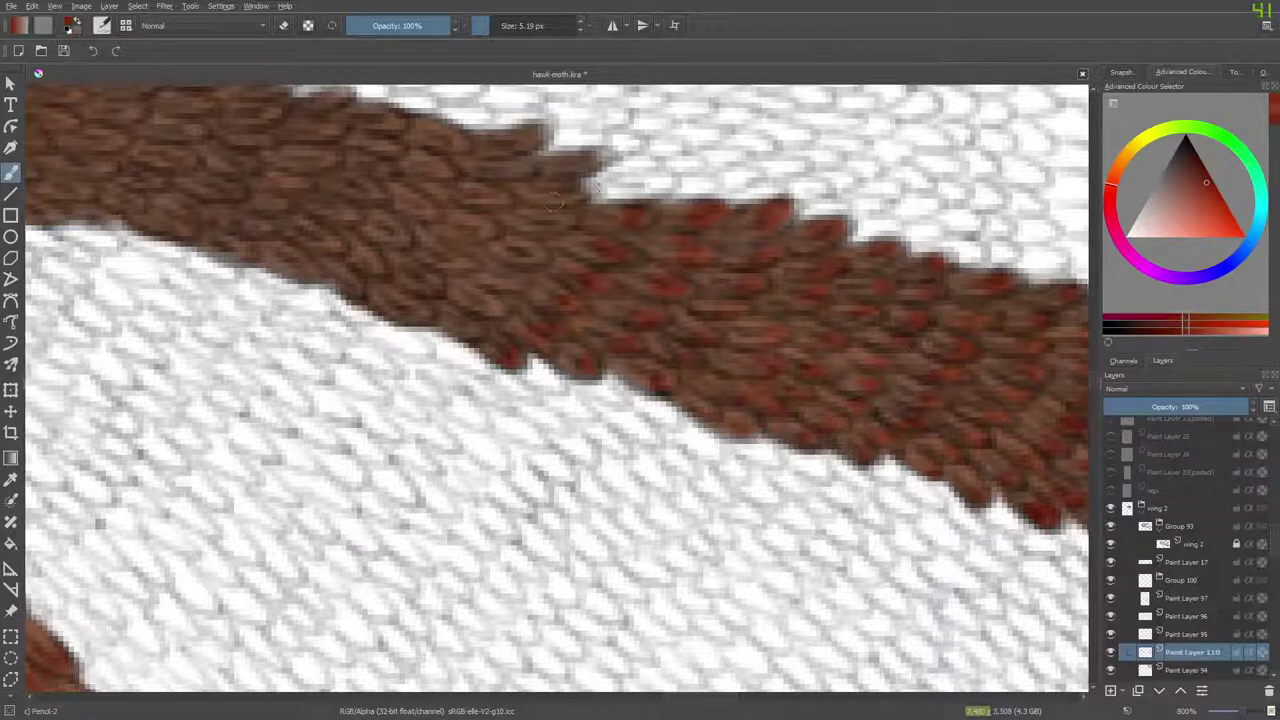
drag(580, 168, 565, 152)
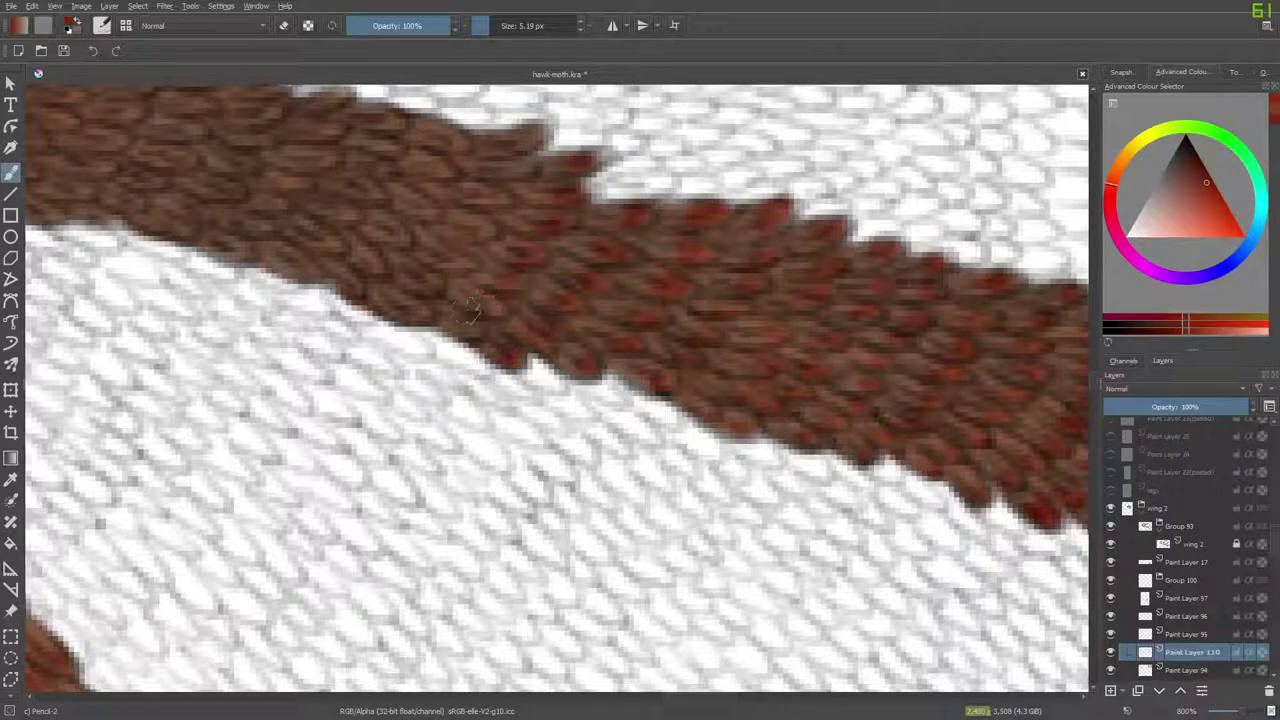
drag(525, 137, 538, 132)
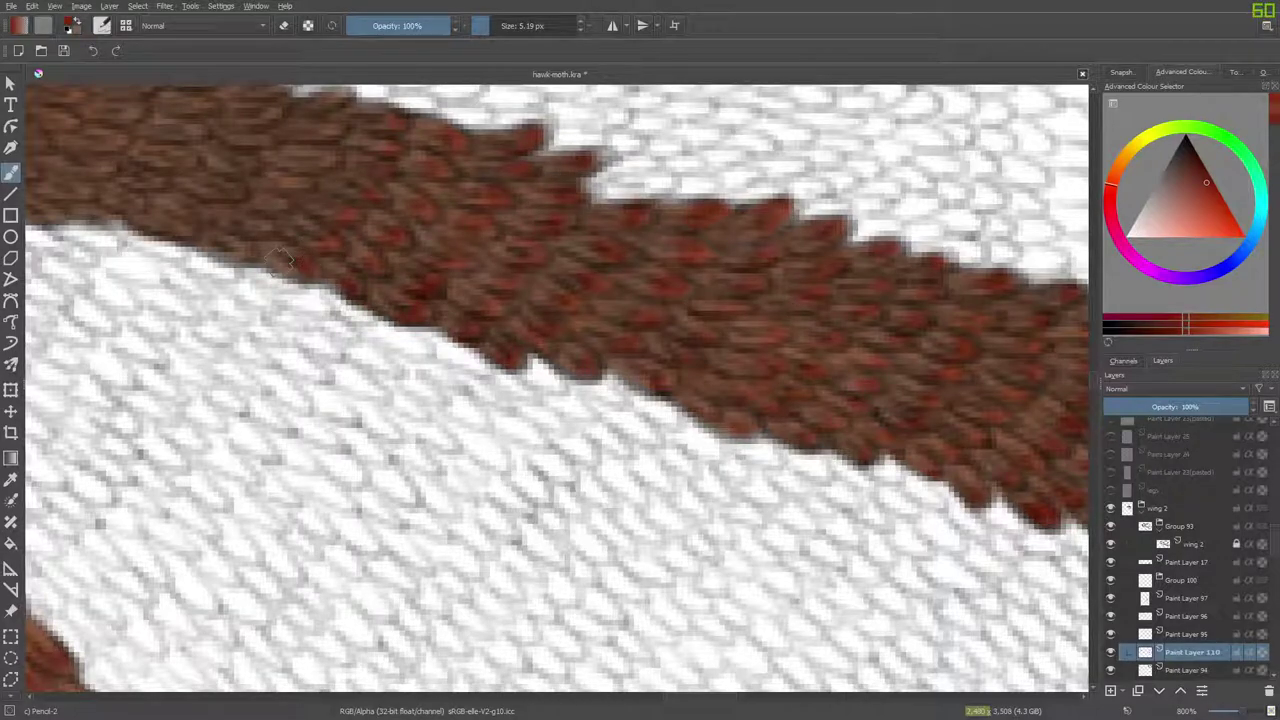
Extend the red scale tips along the next gently sloping stretch of the vein, covering its rows from upper to lower edge.
drag(697, 700, 679, 703)
drag(1094, 381, 1094, 374)
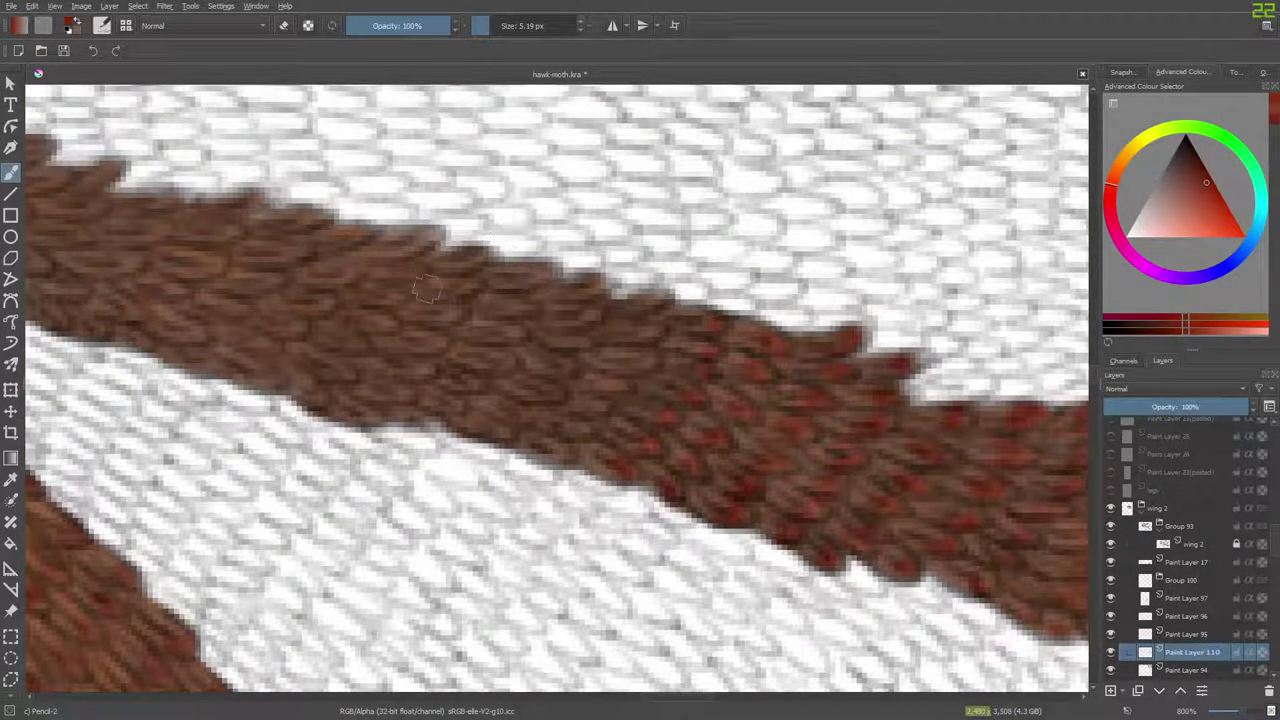
drag(660, 298, 636, 335)
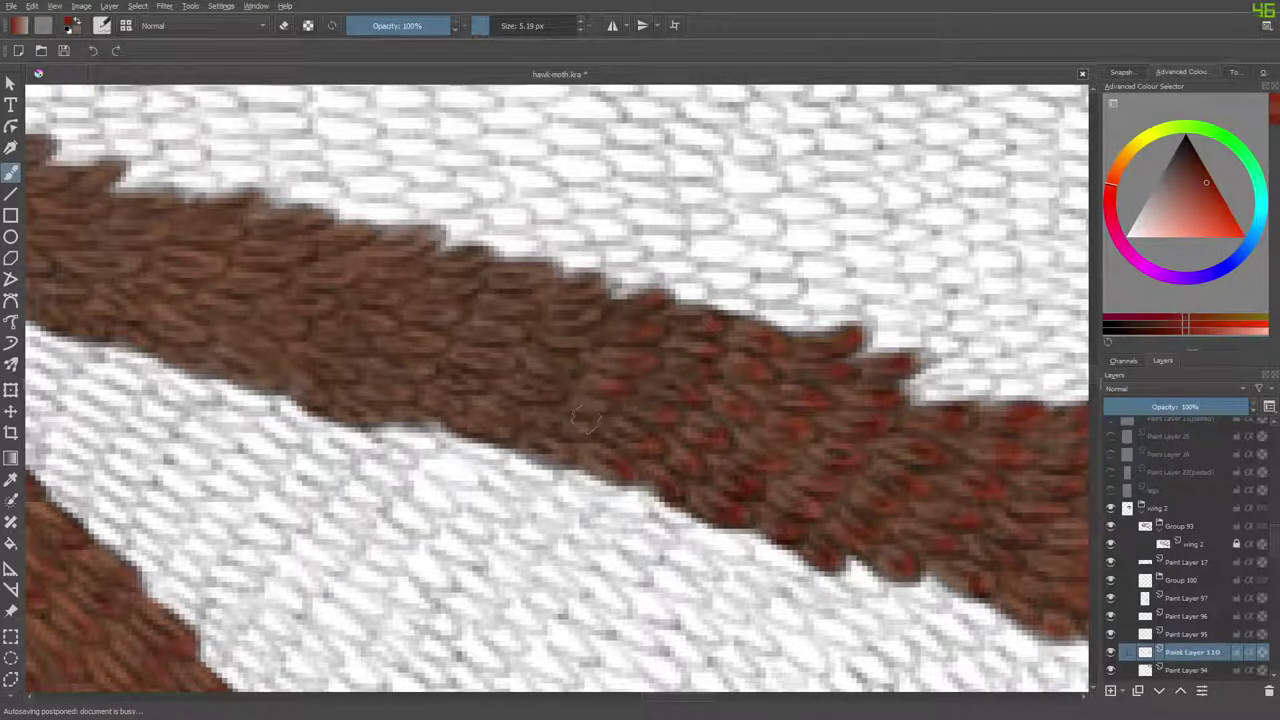
mouse_move(580, 432)
mouse_down()
mouse_move(535, 425)
mouse_move(523, 434)
mouse_move(548, 457)
mouse_up()
mouse_move(585, 288)
mouse_down()
mouse_move(566, 301)
mouse_move(568, 329)
mouse_up()
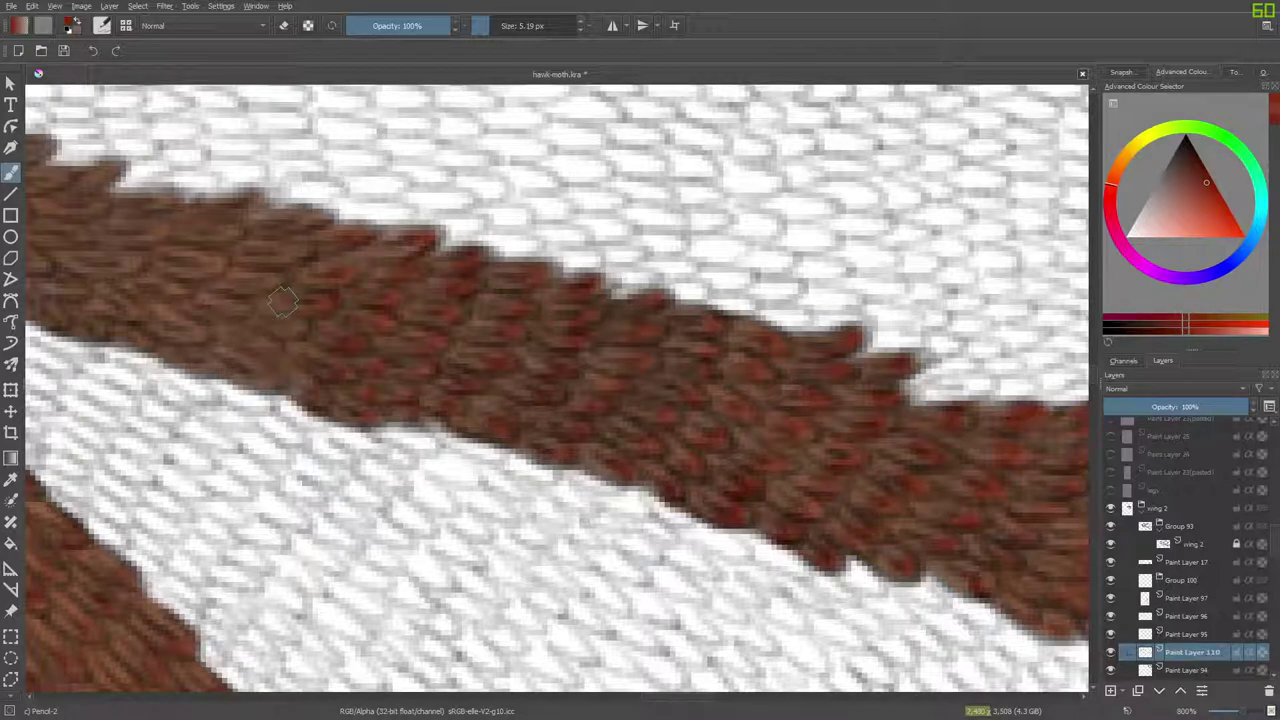
Paint red scale tips along the middle vein's remaining stretch, up to where it merges with the broader lower vein.
drag(676, 697, 649, 704)
scroll(649, 708, right, 2)
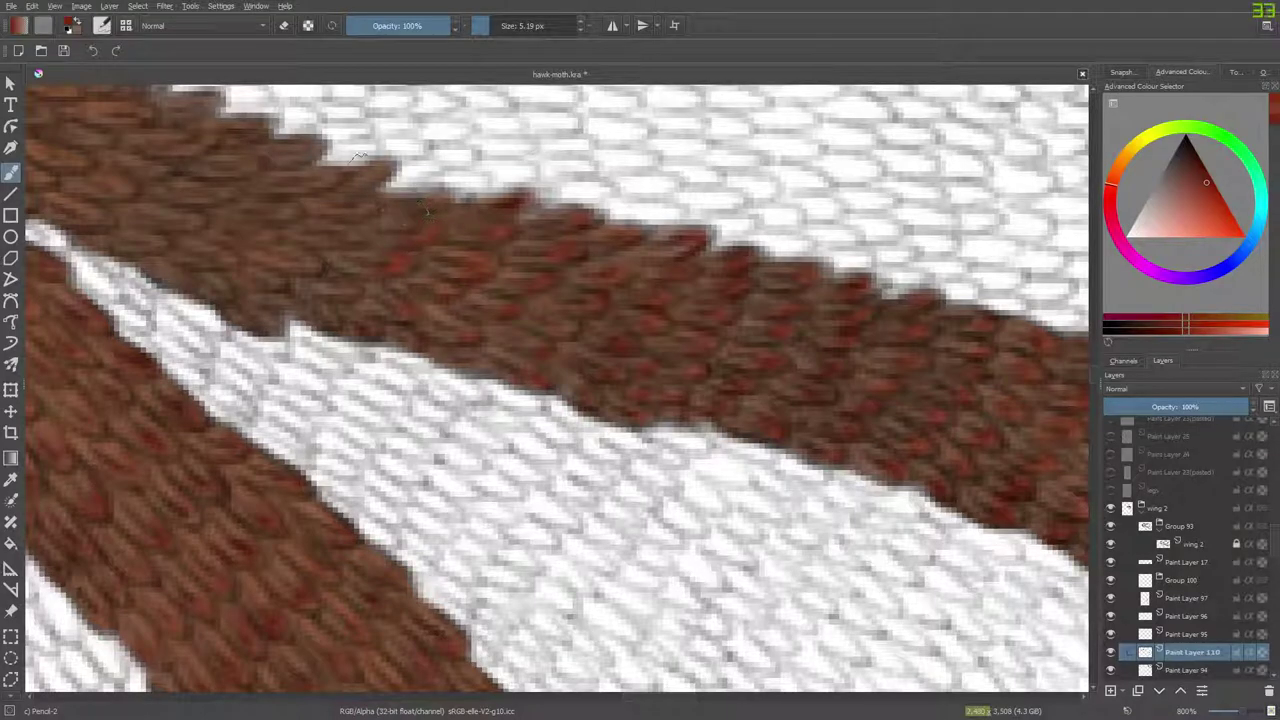
drag(380, 177, 358, 183)
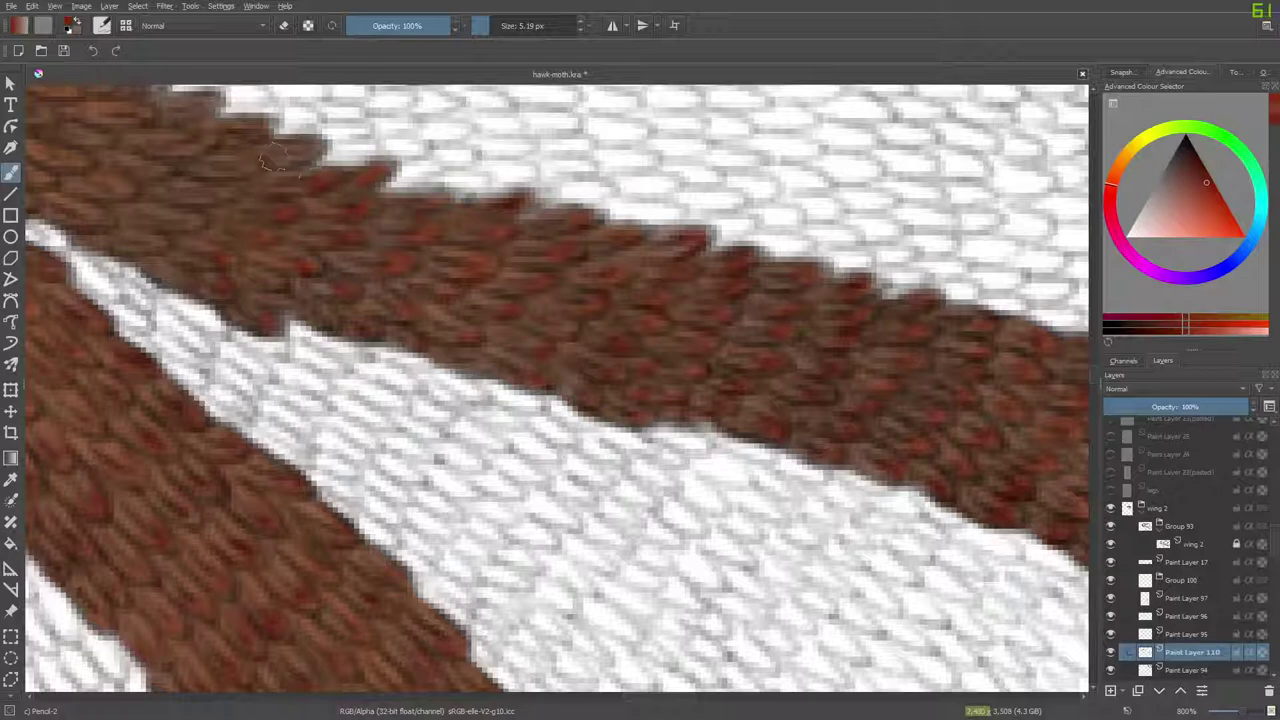
drag(296, 151, 309, 146)
drag(651, 697, 625, 710)
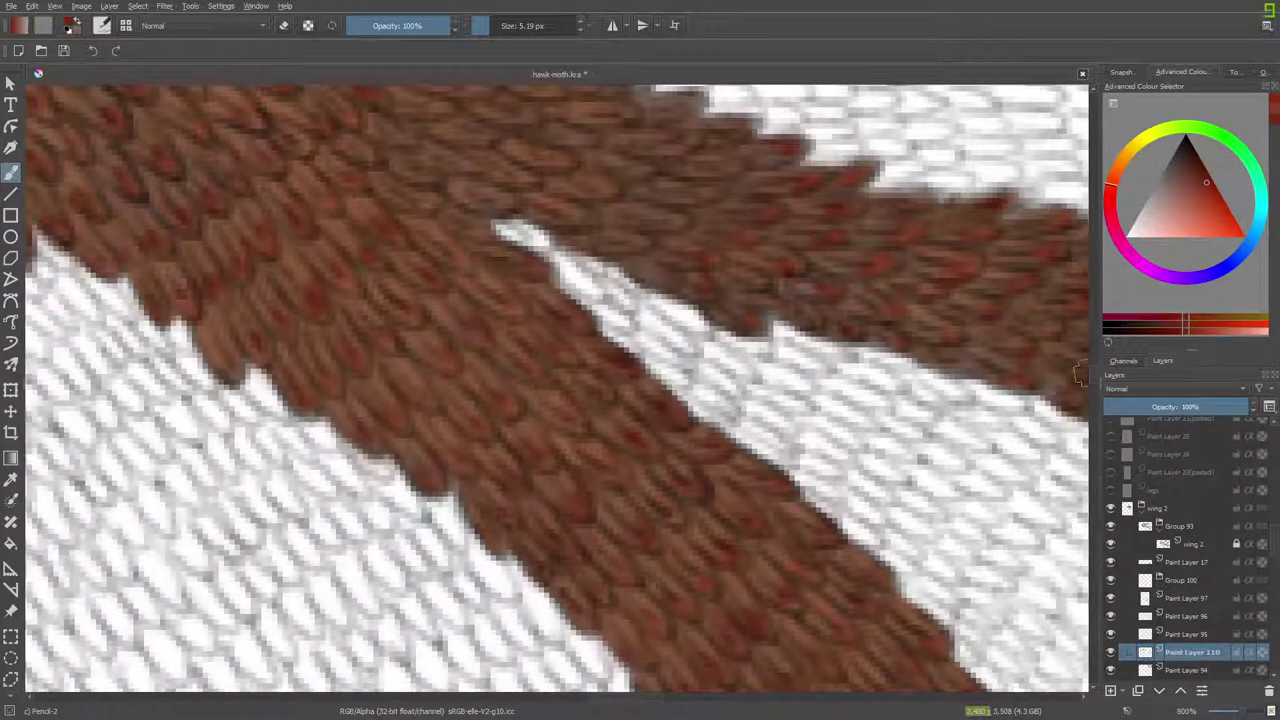
scroll(1080, 376, up, 4)
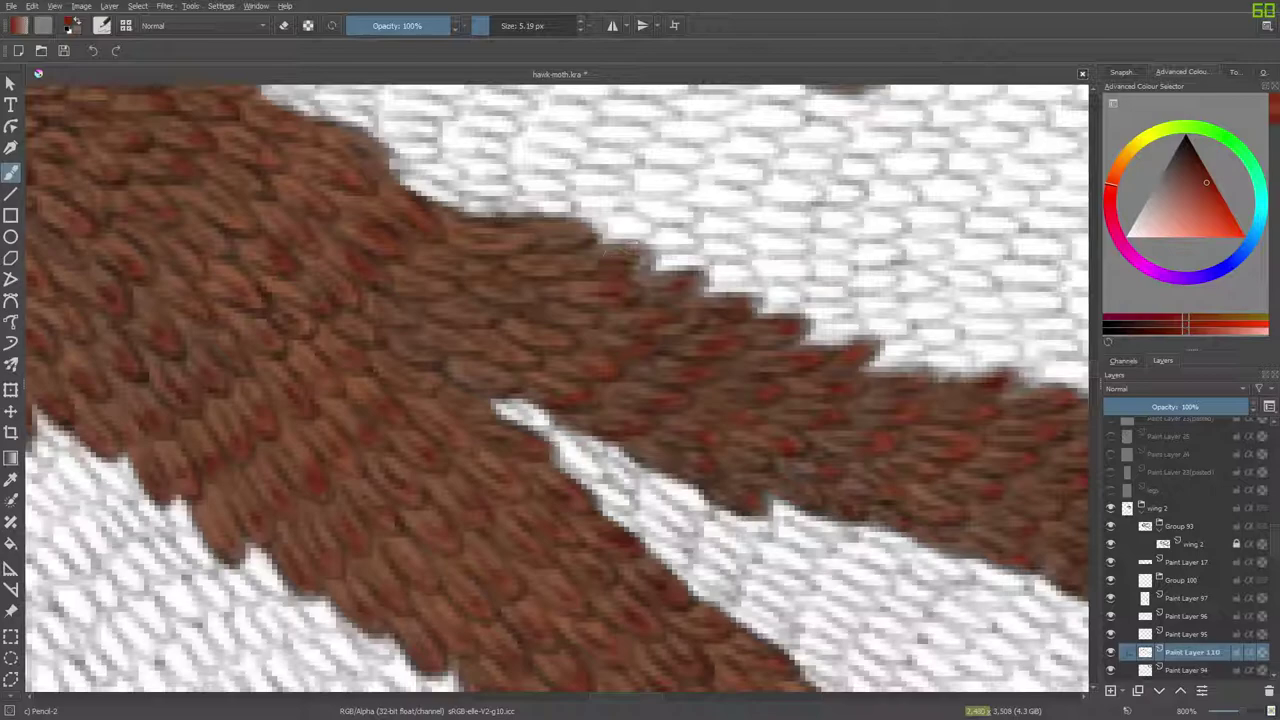
drag(598, 260, 584, 268)
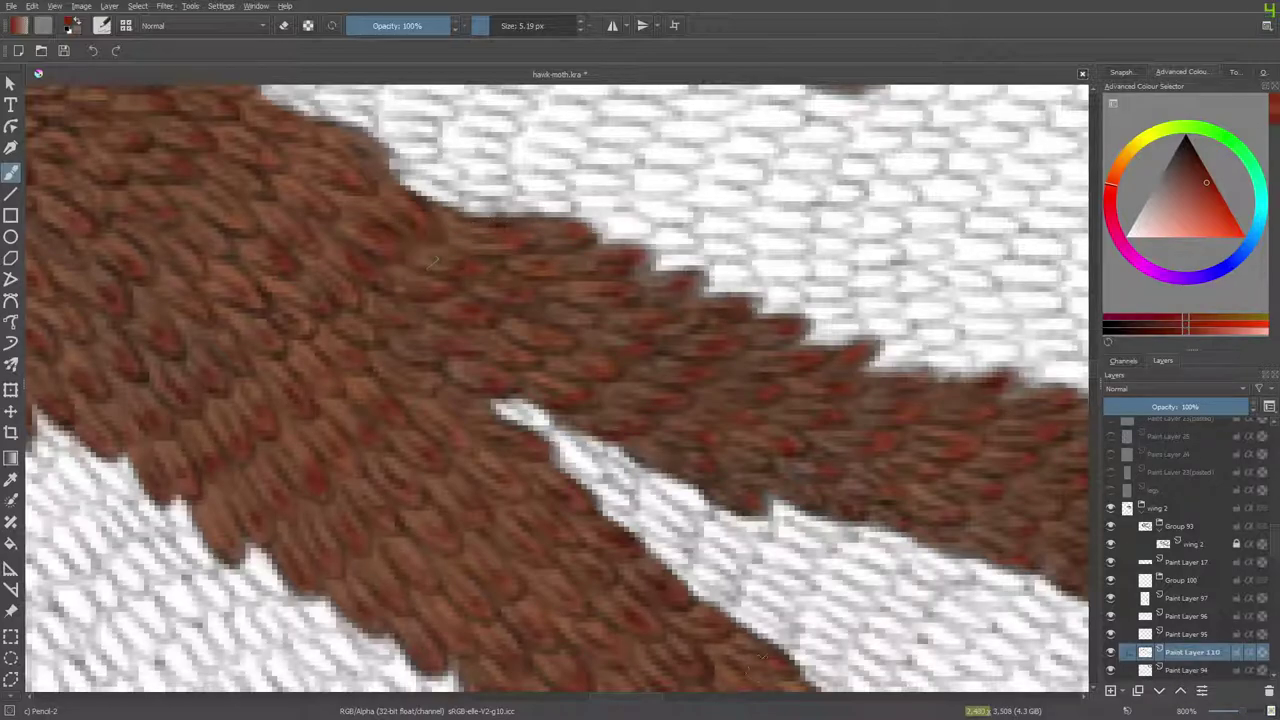
Add red to the scales at the vein junction and in two columns across the uppermost vein's base beside the white wedge's point.
drag(628, 701, 618, 701)
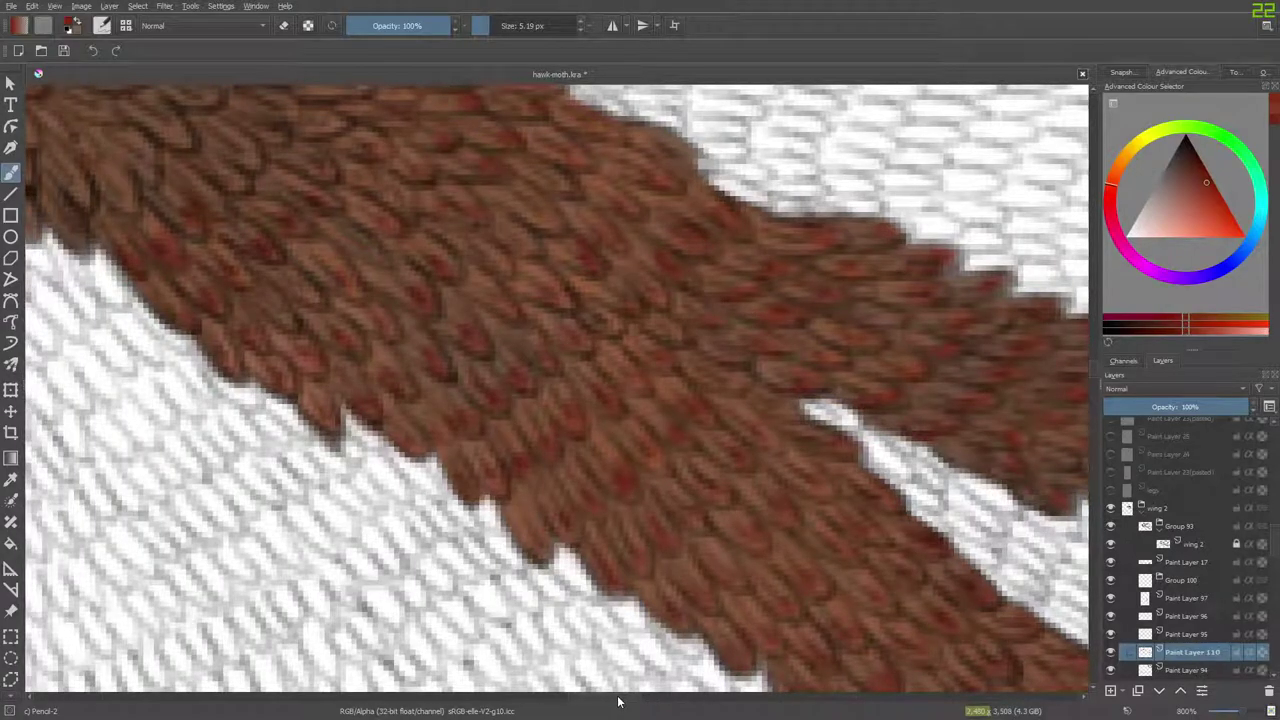
drag(1092, 365, 1092, 358)
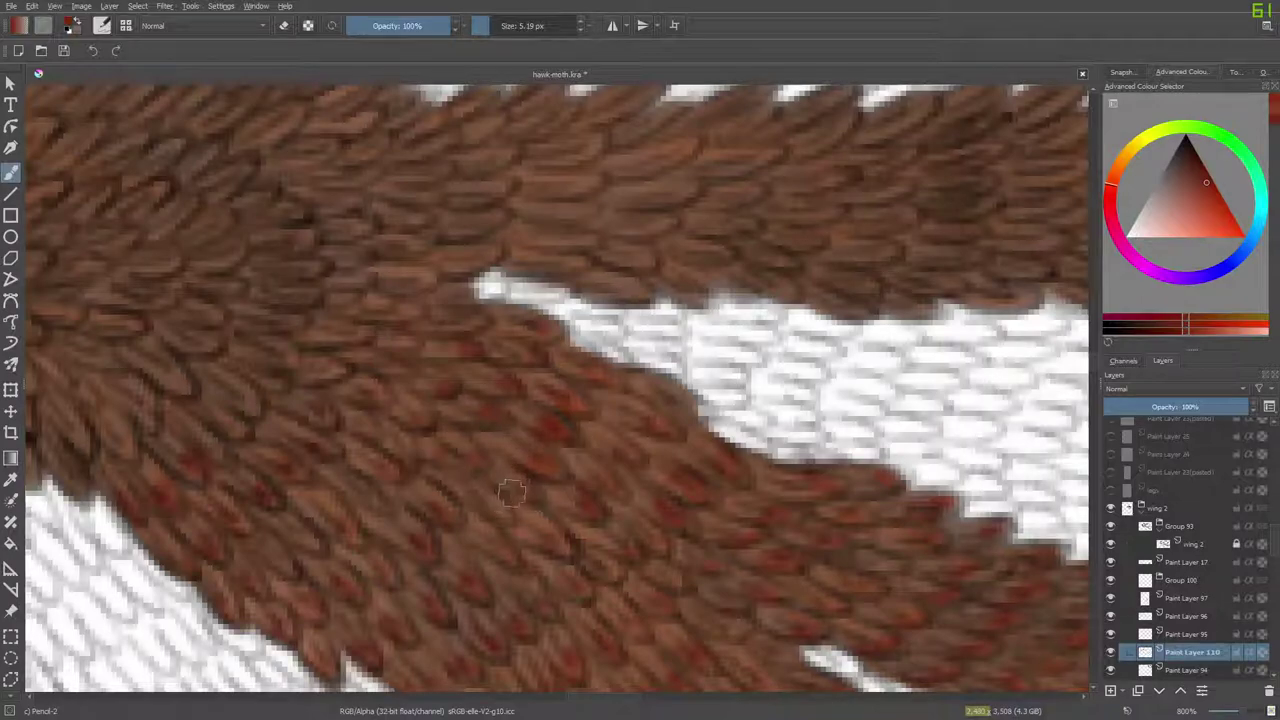
drag(586, 518, 594, 492)
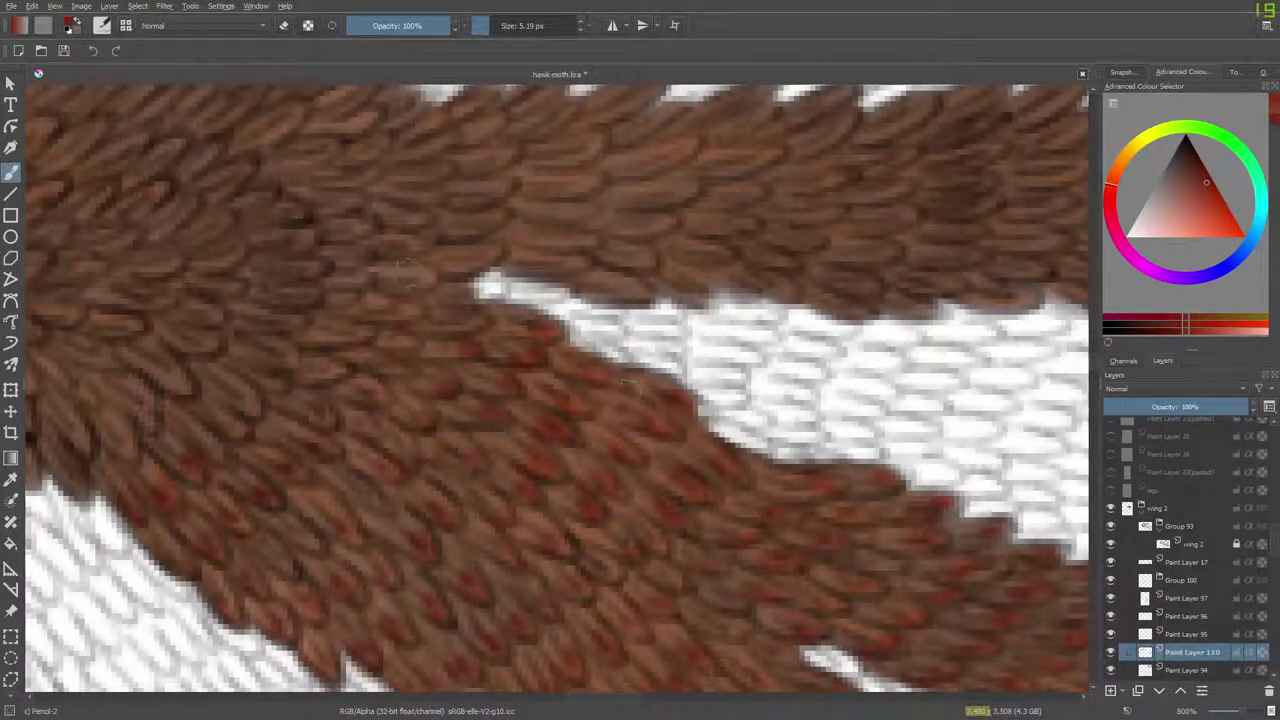
mouse_move(423, 287)
mouse_down()
mouse_move(417, 268)
mouse_move(408, 290)
mouse_up()
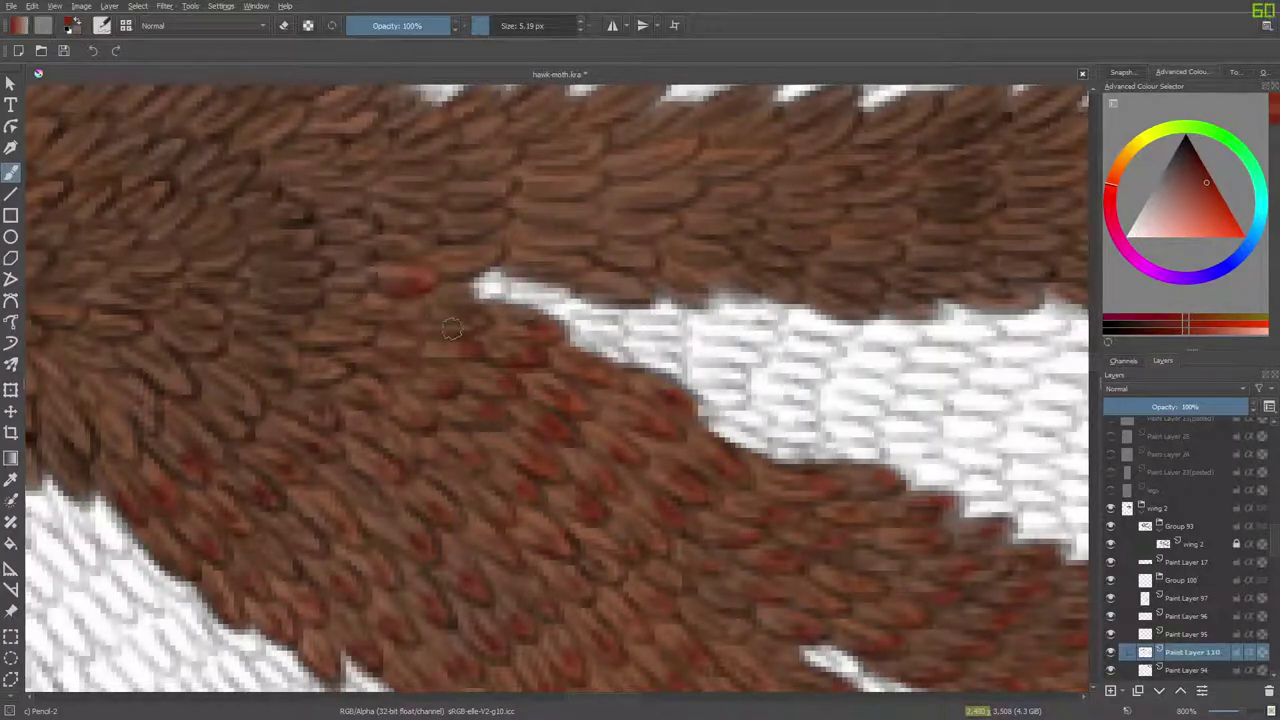
mouse_move(488, 250)
mouse_down()
mouse_move(453, 255)
mouse_move(504, 255)
mouse_move(449, 210)
mouse_move(458, 238)
mouse_move(492, 215)
mouse_move(454, 205)
mouse_move(516, 188)
mouse_move(480, 188)
mouse_up()
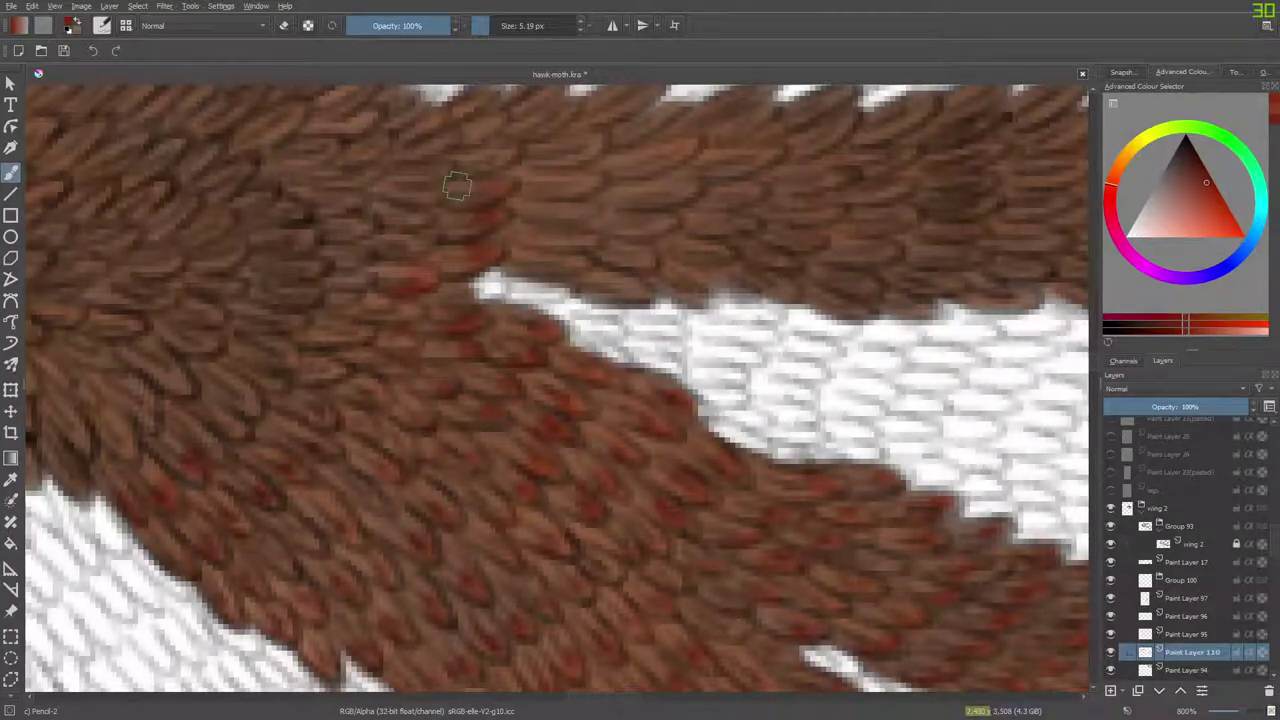
mouse_move(502, 156)
mouse_down()
mouse_move(441, 147)
mouse_move(458, 116)
mouse_move(391, 146)
mouse_move(400, 130)
mouse_move(429, 140)
mouse_move(416, 162)
mouse_move(429, 177)
mouse_move(396, 202)
mouse_move(423, 204)
mouse_move(385, 210)
mouse_move(377, 234)
mouse_move(410, 242)
mouse_up()
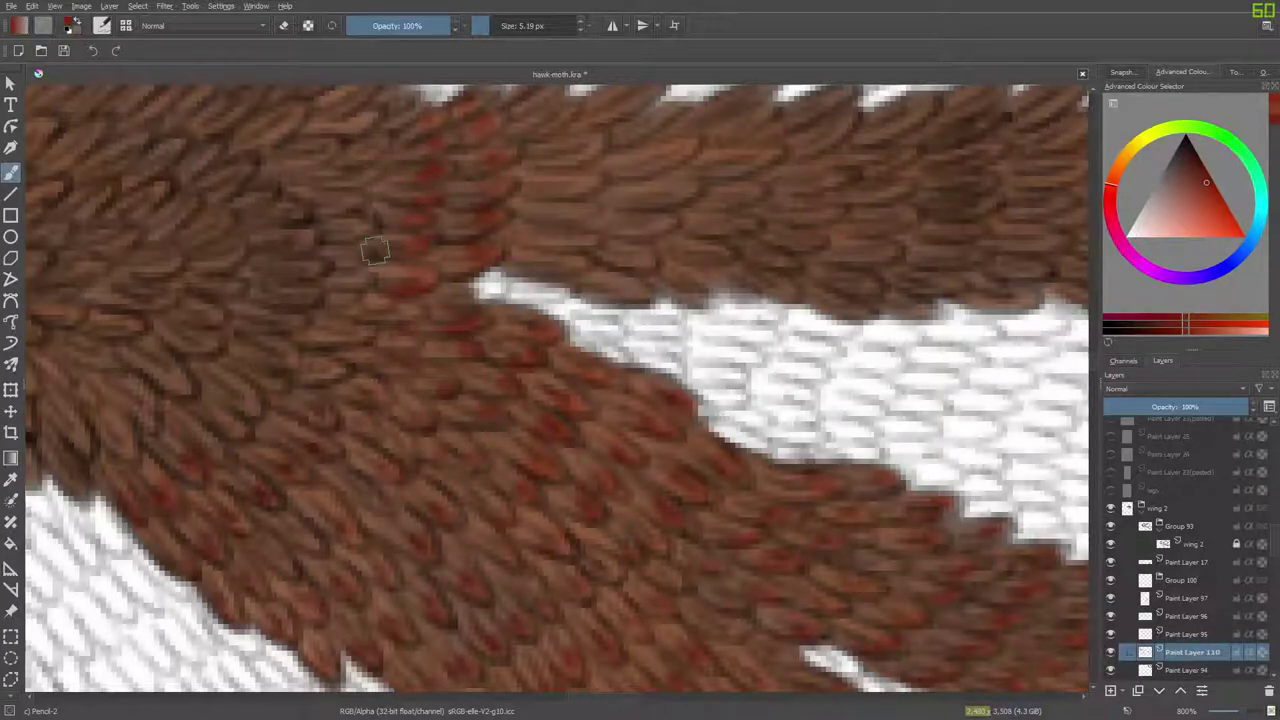
Paint red on the scales at the uppermost vein's outer tip by the wing margin and on the first rows behind it.
drag(1097, 360, 1097, 358)
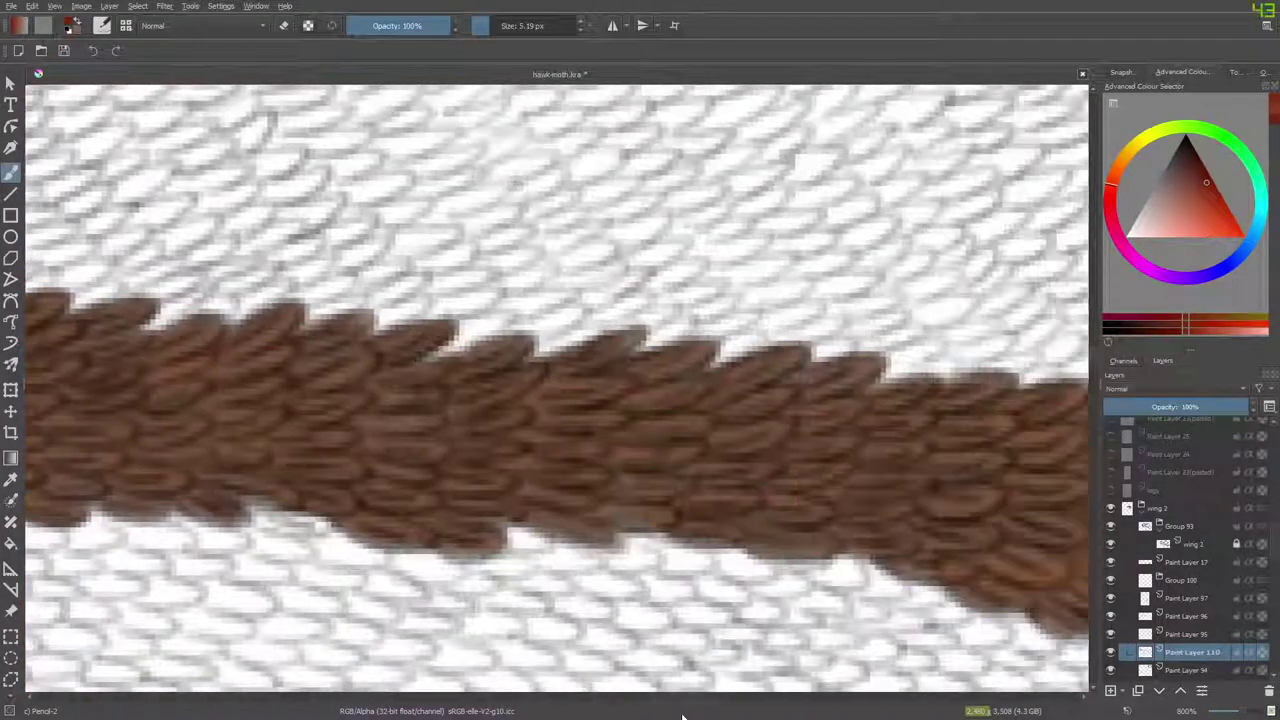
drag(682, 716, 819, 703)
drag(1094, 358, 1096, 365)
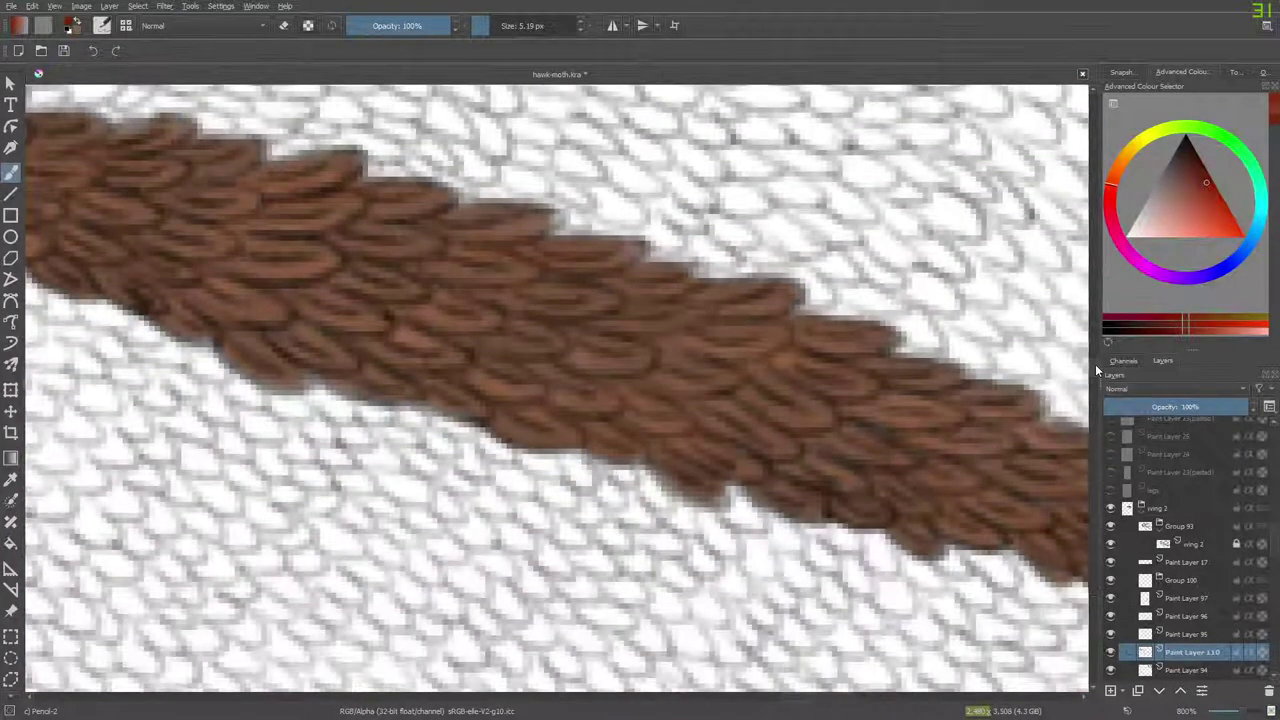
mouse_move(813, 698)
mouse_down()
mouse_move(846, 707)
mouse_move(837, 701)
mouse_up()
mouse_move(866, 550)
mouse_down()
mouse_move(899, 591)
mouse_move(863, 582)
mouse_move(852, 613)
mouse_move(890, 600)
mouse_move(865, 607)
mouse_move(758, 570)
mouse_move(855, 582)
mouse_move(753, 560)
mouse_move(761, 575)
mouse_move(780, 562)
mouse_move(765, 555)
mouse_move(719, 587)
mouse_move(760, 578)
mouse_up()
mouse_move(806, 543)
mouse_down()
mouse_move(784, 504)
mouse_move(820, 514)
mouse_move(732, 481)
mouse_move(779, 492)
mouse_move(750, 484)
mouse_up()
mouse_move(698, 538)
mouse_down()
mouse_move(643, 568)
mouse_move(674, 525)
mouse_move(675, 583)
mouse_move(650, 556)
mouse_up()
mouse_move(567, 518)
mouse_down()
mouse_move(607, 539)
mouse_move(595, 506)
mouse_move(634, 512)
mouse_up()
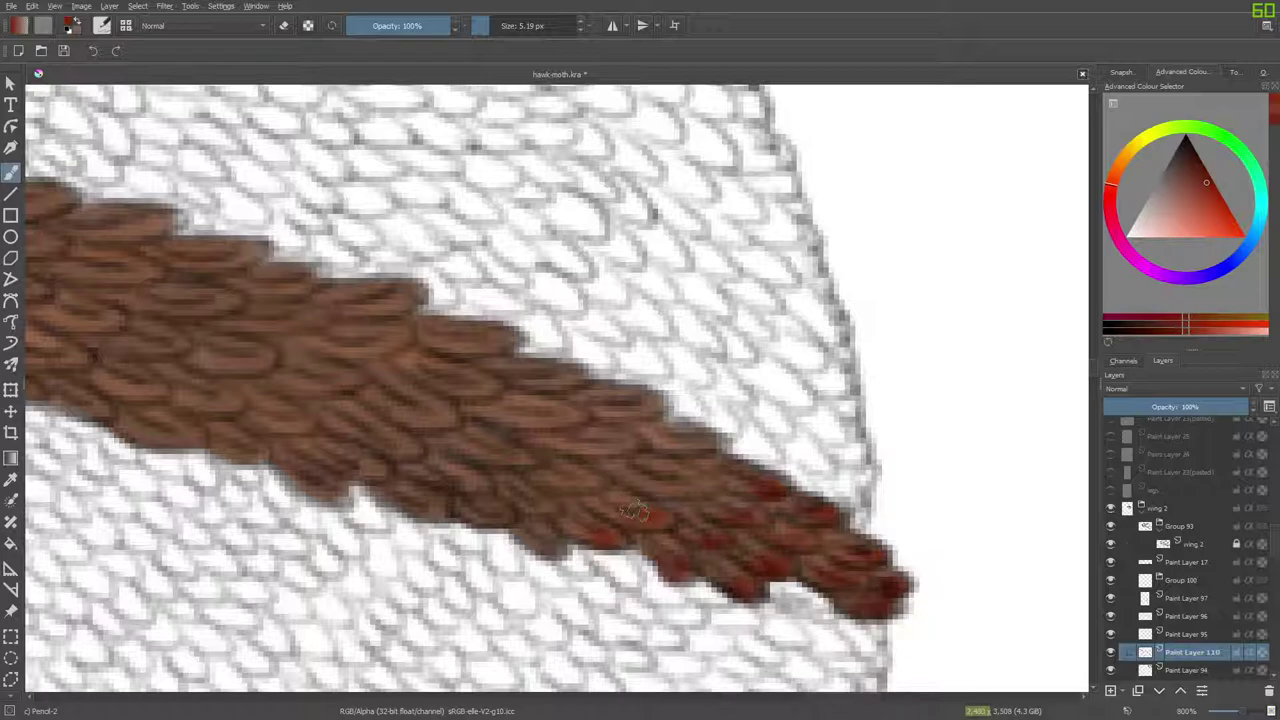
mouse_move(706, 486)
mouse_down()
mouse_move(647, 420)
mouse_move(641, 448)
mouse_move(692, 411)
mouse_move(691, 444)
mouse_move(636, 447)
mouse_up()
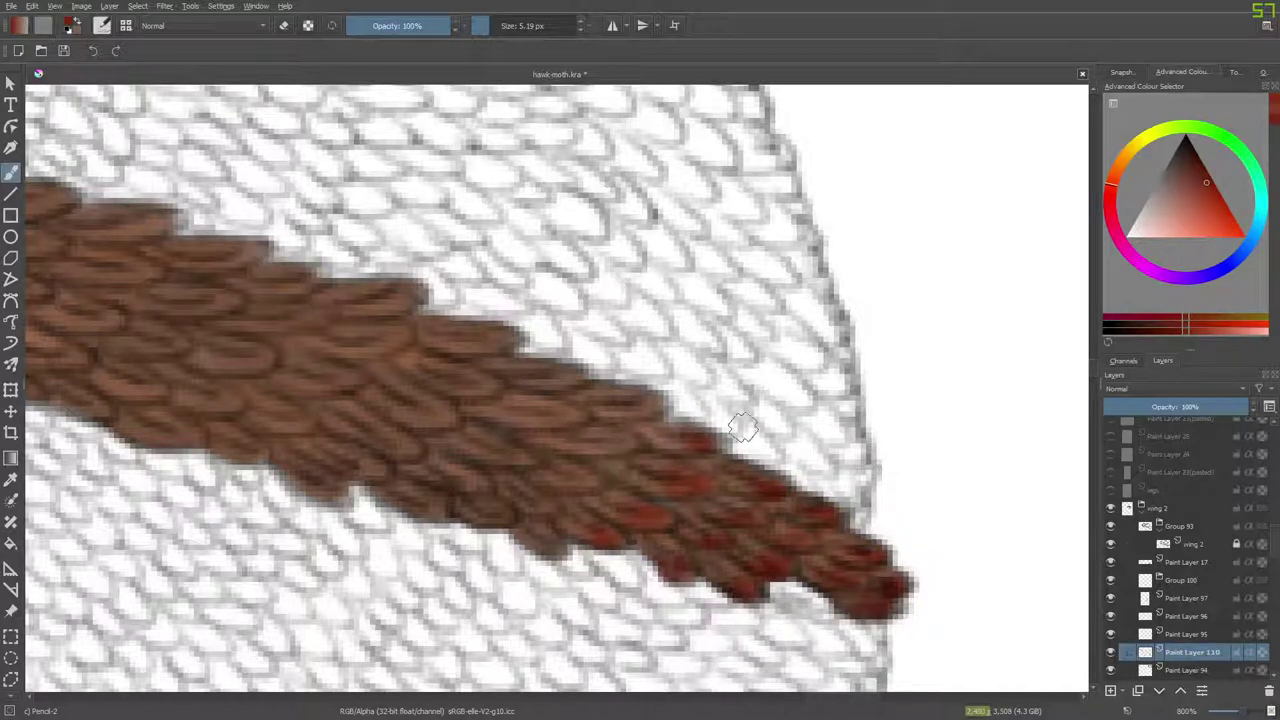
Add red tips to the next two slanted rows of scales inward from the uppermost vein's tip.
drag(618, 399, 637, 404)
mouse_move(600, 450)
mouse_down()
mouse_move(624, 444)
mouse_move(608, 436)
mouse_move(628, 448)
mouse_up()
mouse_move(556, 490)
mouse_down()
mouse_move(573, 465)
mouse_move(594, 483)
mouse_move(558, 478)
mouse_move(597, 480)
mouse_move(515, 487)
mouse_move(539, 515)
mouse_move(503, 500)
mouse_move(480, 520)
mouse_move(506, 512)
mouse_move(434, 456)
mouse_move(417, 504)
mouse_move(403, 504)
mouse_move(440, 510)
mouse_move(416, 506)
mouse_move(508, 455)
mouse_up()
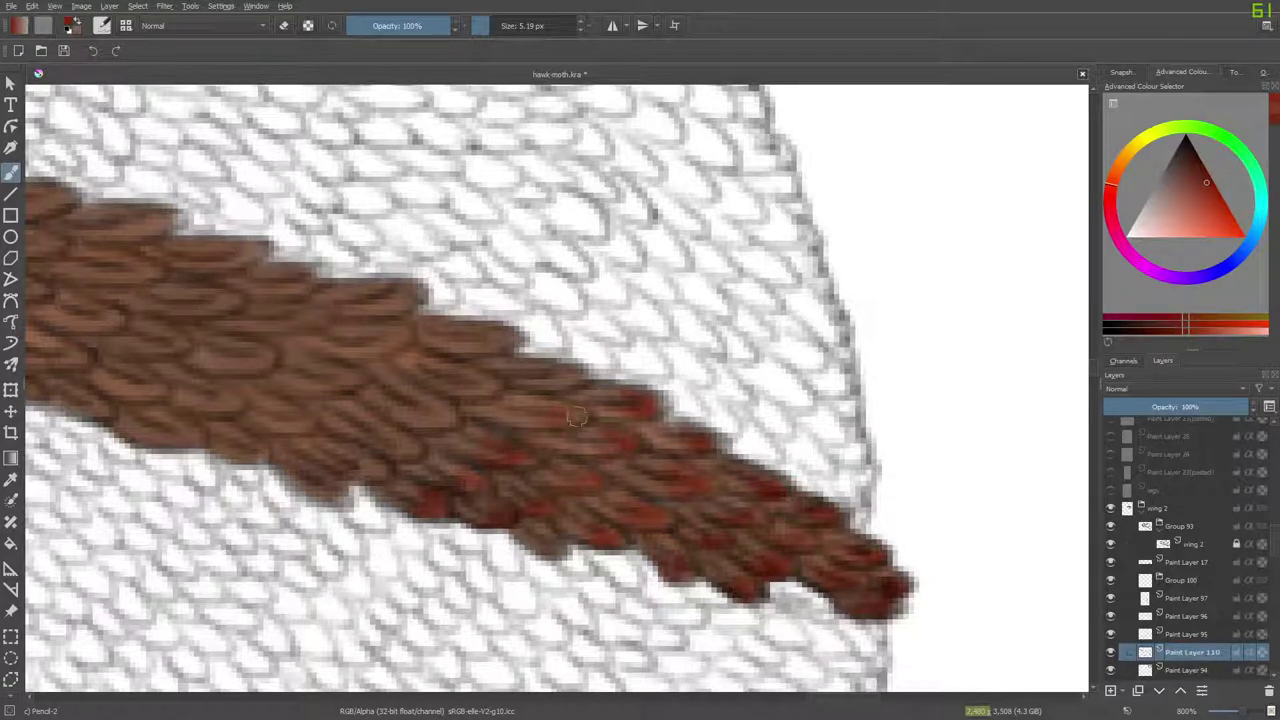
mouse_move(550, 376)
mouse_down()
mouse_move(562, 373)
mouse_move(536, 375)
mouse_up()
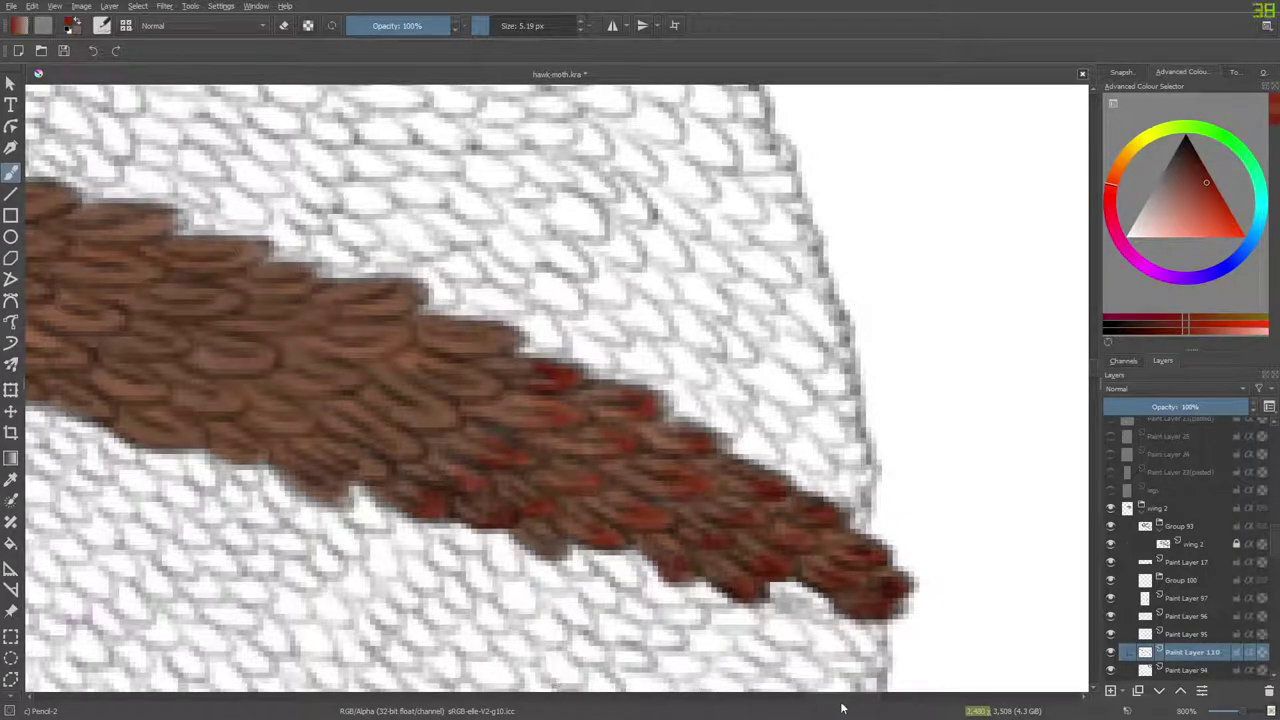
Paint red scale tips farther inward on the uppermost vein, covering the rows around and just beyond its small lower-edge notch.
drag(834, 698, 823, 698)
mouse_move(700, 330)
mouse_down()
mouse_move(644, 352)
mouse_move(644, 331)
mouse_up()
mouse_move(688, 383)
mouse_down()
mouse_move(650, 386)
mouse_move(676, 375)
mouse_move(646, 368)
mouse_move(620, 378)
mouse_move(638, 400)
mouse_move(607, 423)
mouse_move(612, 400)
mouse_move(634, 409)
mouse_move(634, 394)
mouse_move(616, 396)
mouse_move(629, 419)
mouse_move(616, 418)
mouse_move(638, 411)
mouse_move(604, 406)
mouse_move(618, 417)
mouse_move(593, 386)
mouse_up()
mouse_move(575, 447)
mouse_down()
mouse_move(600, 450)
mouse_move(592, 430)
mouse_move(558, 470)
mouse_move(507, 470)
mouse_up()
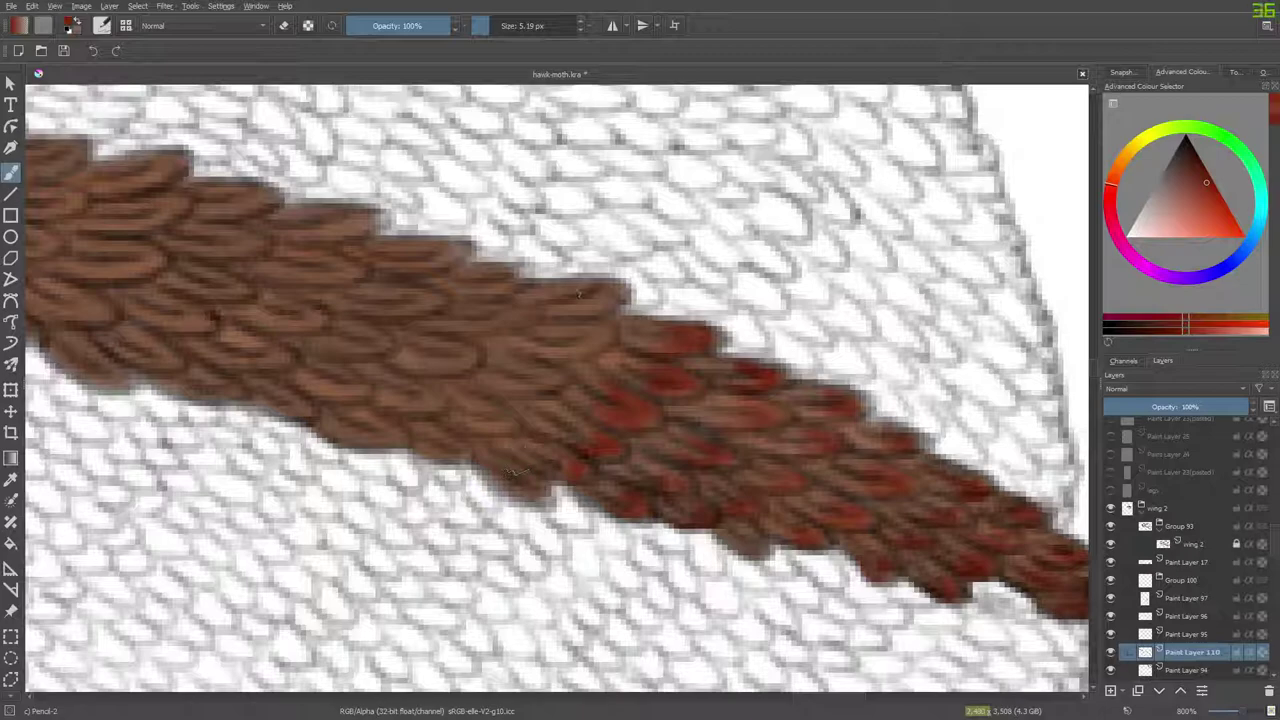
mouse_move(600, 325)
mouse_down()
mouse_move(557, 347)
mouse_move(599, 345)
mouse_move(549, 353)
mouse_move(581, 325)
mouse_move(532, 369)
mouse_move(557, 367)
mouse_move(524, 384)
mouse_up()
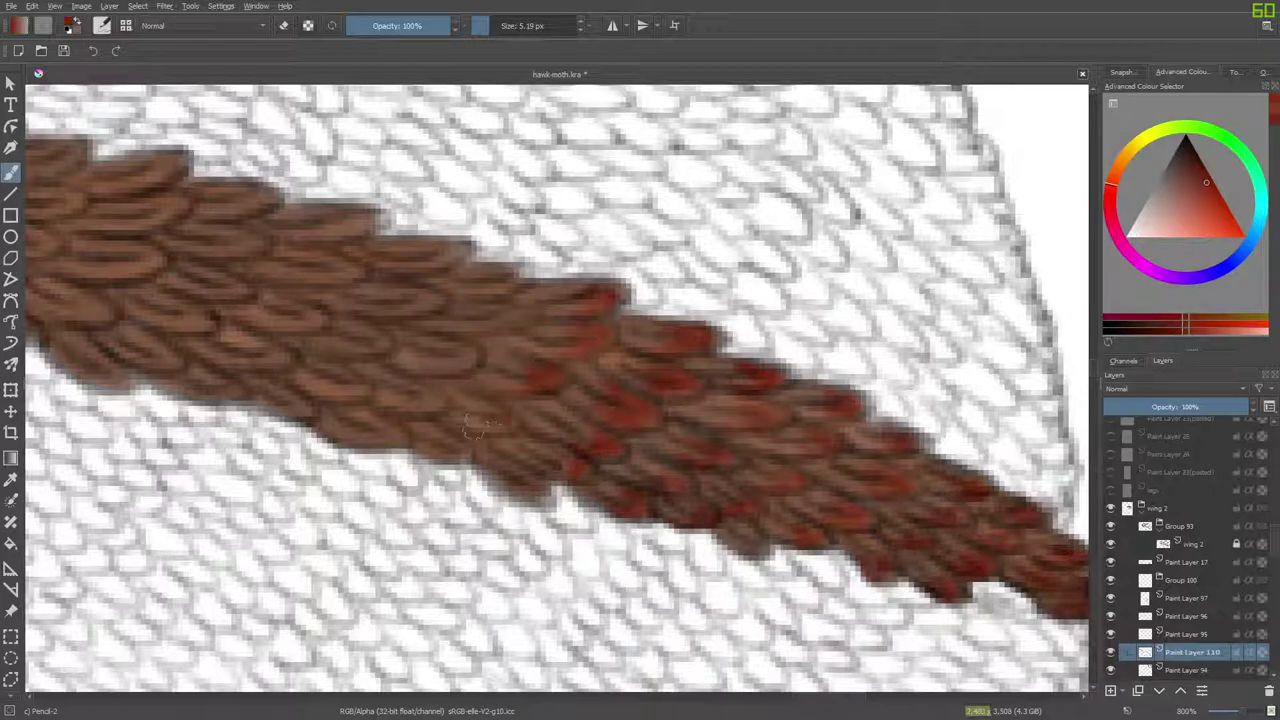
mouse_move(446, 447)
mouse_down()
mouse_move(457, 457)
mouse_move(432, 454)
mouse_up()
mouse_move(510, 266)
mouse_down()
mouse_move(491, 300)
mouse_move(496, 270)
mouse_move(444, 323)
mouse_move(482, 318)
mouse_up()
mouse_move(462, 360)
mouse_down()
mouse_move(429, 367)
mouse_move(452, 347)
mouse_move(400, 358)
mouse_up()
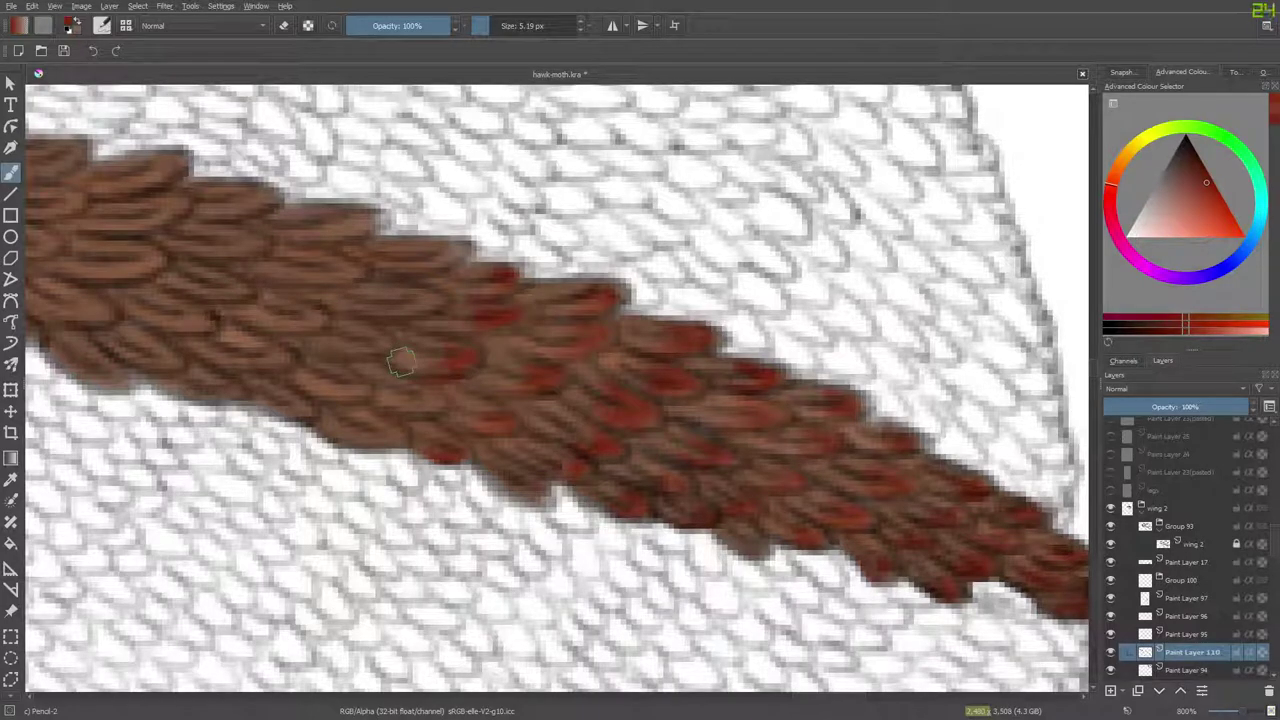
Continue the red scale tips through the next three diagonal rows of the uppermost vein, from lower to upper edge.
drag(818, 700, 799, 702)
drag(645, 393, 638, 395)
mouse_move(588, 442)
mouse_down()
mouse_move(612, 446)
mouse_move(578, 444)
mouse_move(598, 432)
mouse_up()
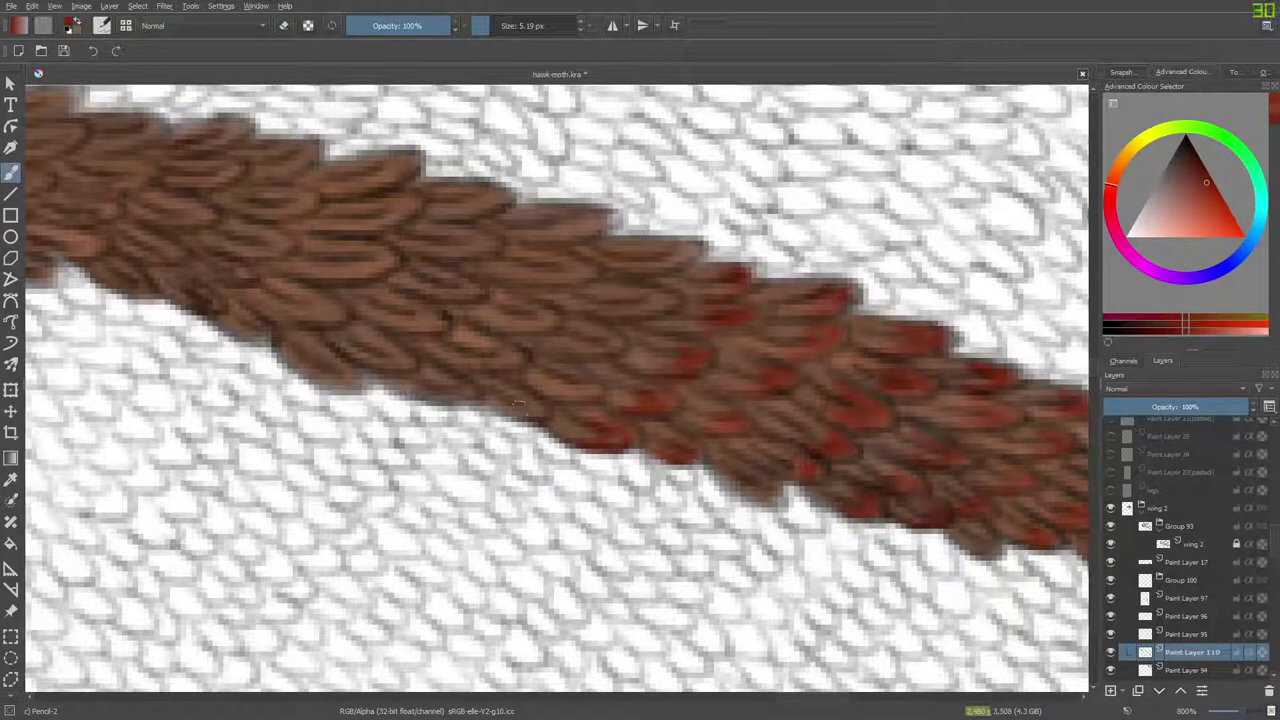
mouse_move(582, 340)
mouse_down()
mouse_move(580, 383)
mouse_move(562, 393)
mouse_move(586, 387)
mouse_move(555, 368)
mouse_move(636, 295)
mouse_move(666, 297)
mouse_move(632, 258)
mouse_move(640, 248)
mouse_move(602, 245)
mouse_move(548, 188)
mouse_move(558, 228)
mouse_move(568, 212)
mouse_move(552, 220)
mouse_up()
mouse_move(562, 272)
mouse_down()
mouse_move(529, 261)
mouse_move(577, 264)
mouse_up()
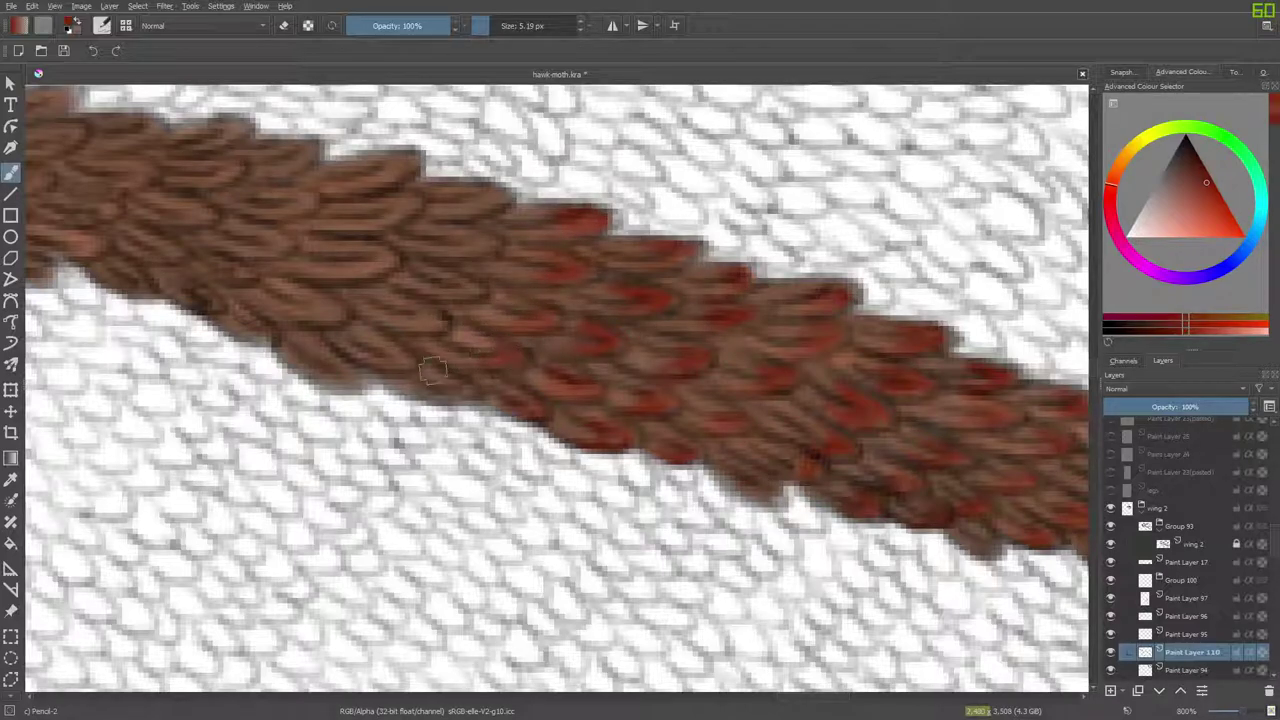
mouse_move(362, 350)
mouse_down()
mouse_move(409, 368)
mouse_move(396, 357)
mouse_move(393, 370)
mouse_move(399, 348)
mouse_move(384, 342)
mouse_move(394, 315)
mouse_move(407, 330)
mouse_move(411, 312)
mouse_move(434, 315)
mouse_move(414, 332)
mouse_move(421, 289)
mouse_move(479, 290)
mouse_move(429, 270)
mouse_move(440, 237)
mouse_move(478, 249)
mouse_move(476, 196)
mouse_up()
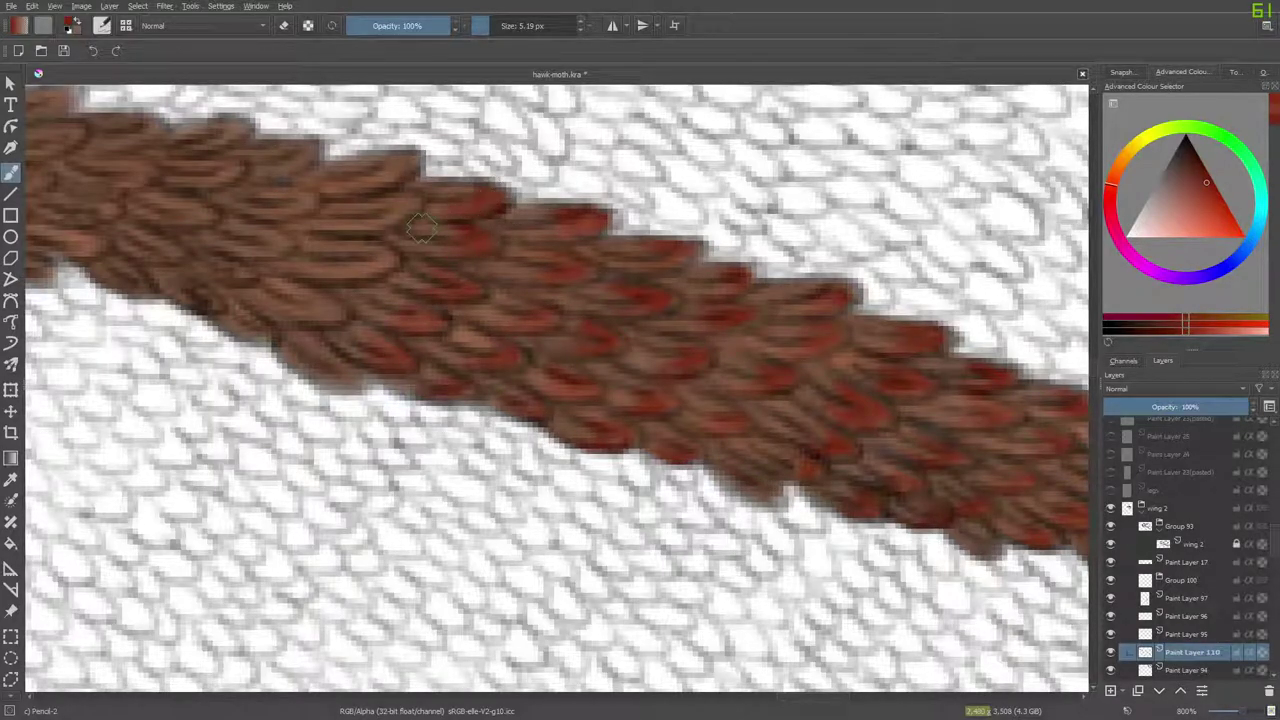
Paint red on the long pointed scales and the rows past them, where the uppermost vein's lower edge slopes up.
scroll(782, 698, left, 5)
mouse_move(734, 163)
mouse_down()
mouse_move(680, 185)
mouse_move(700, 214)
mouse_move(732, 199)
mouse_move(702, 213)
mouse_move(694, 270)
mouse_move(712, 254)
mouse_move(622, 314)
mouse_move(632, 310)
mouse_up()
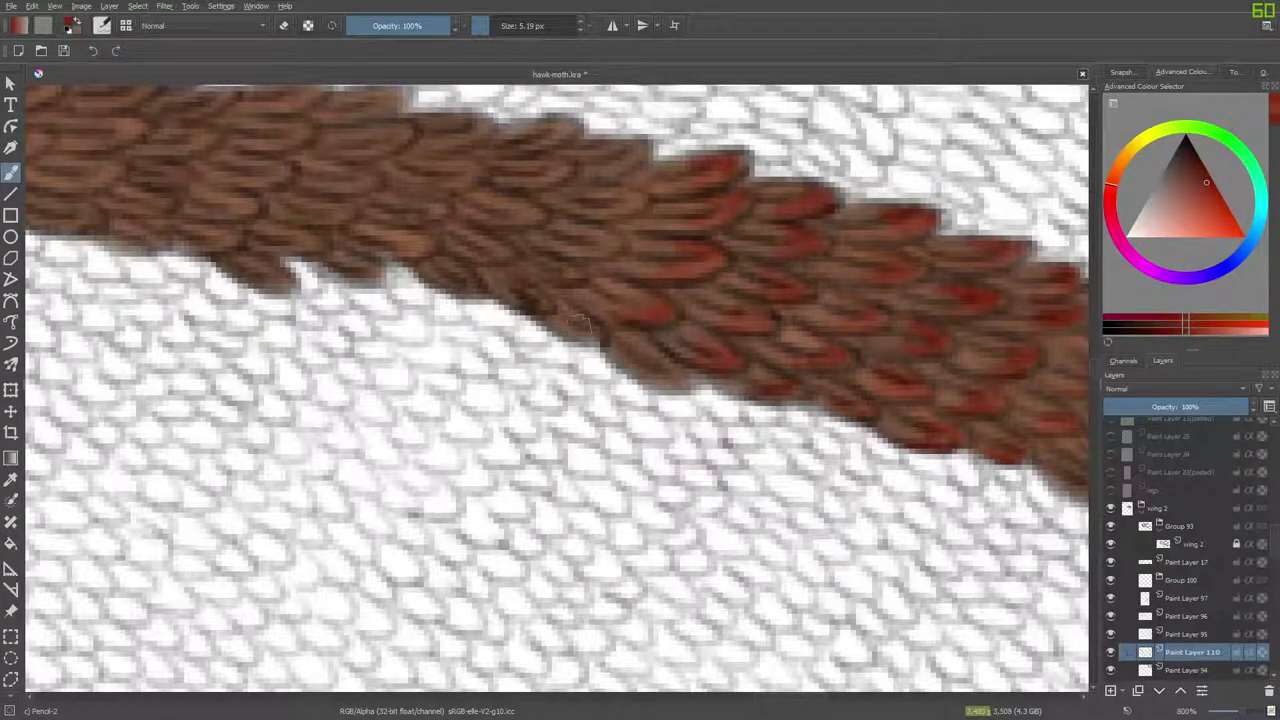
mouse_move(680, 365)
mouse_down()
mouse_move(660, 375)
mouse_move(632, 324)
mouse_up()
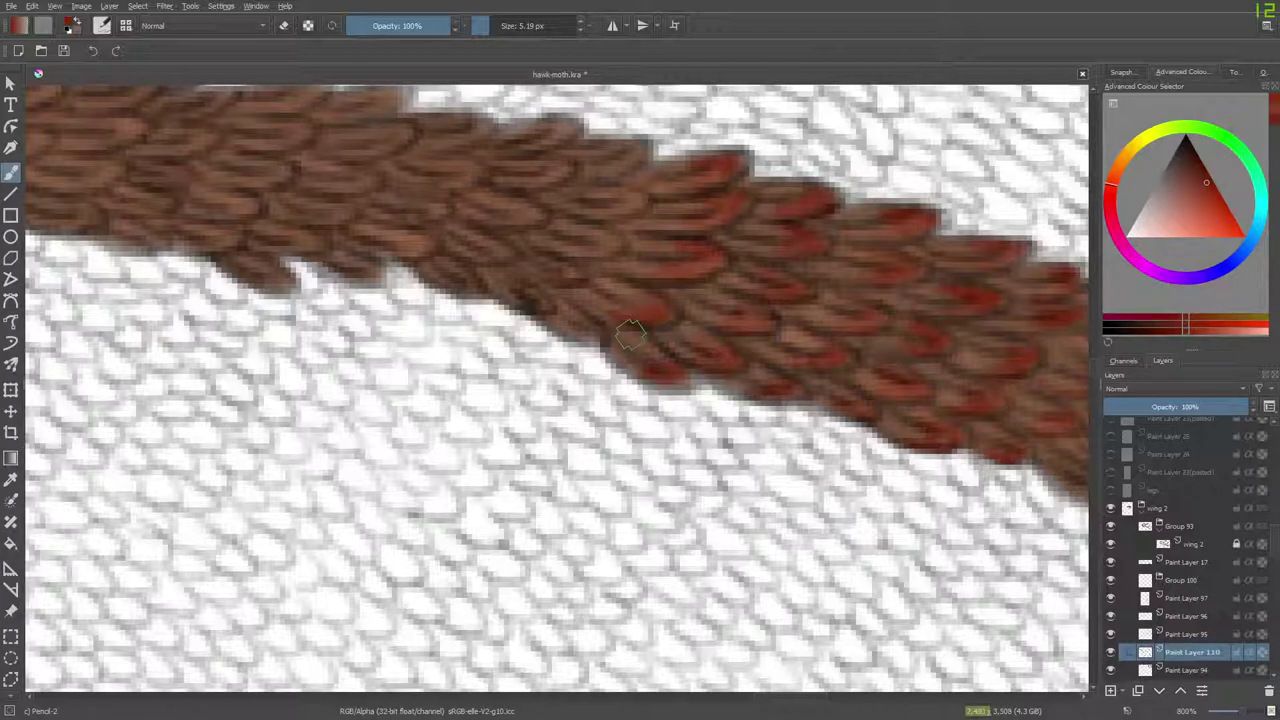
right_click(577, 330)
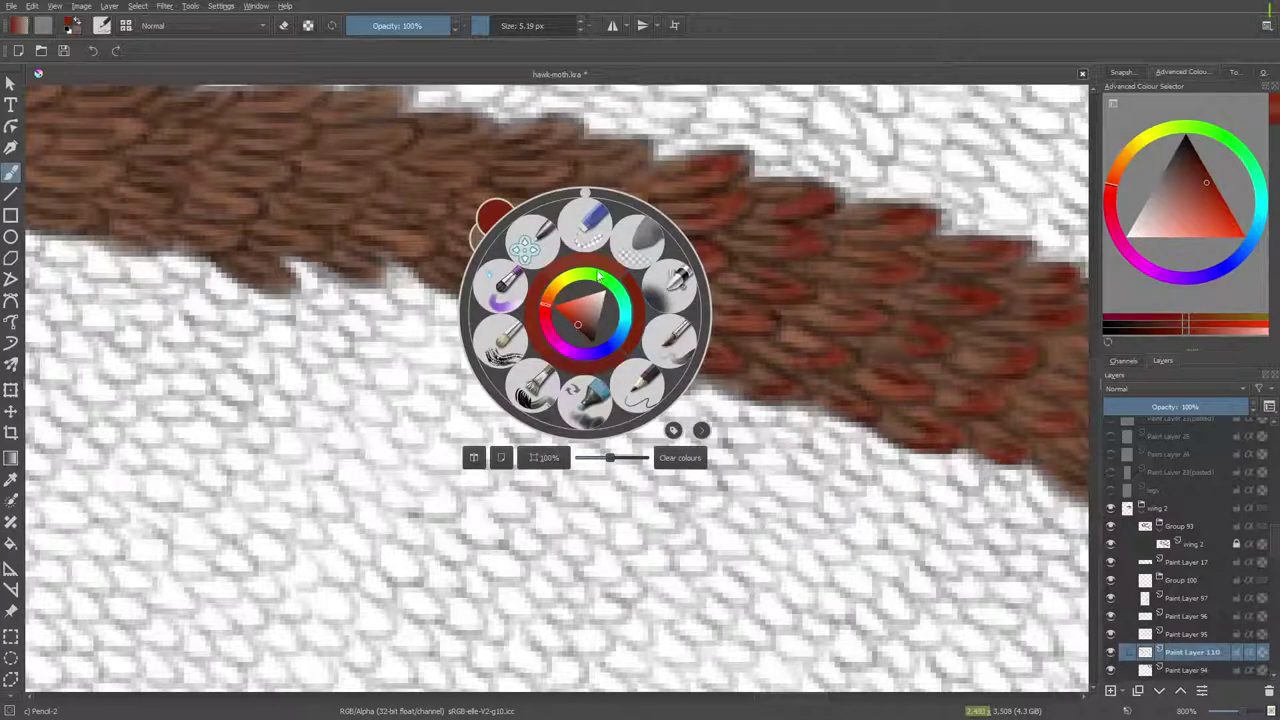
right_click(599, 343)
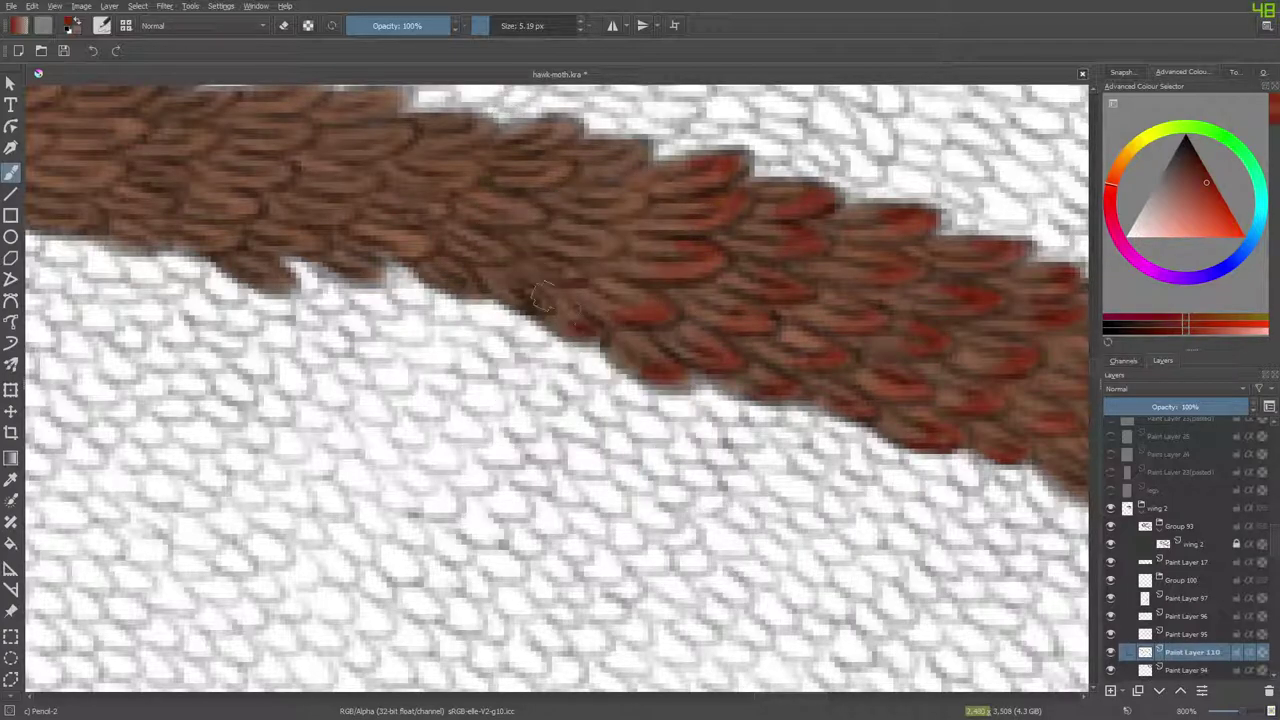
mouse_move(572, 276)
mouse_down()
mouse_move(554, 266)
mouse_move(606, 242)
mouse_move(580, 240)
mouse_up()
drag(645, 204, 594, 213)
mouse_move(634, 149)
mouse_down()
mouse_move(567, 183)
mouse_move(552, 103)
mouse_move(537, 145)
mouse_move(547, 117)
mouse_move(539, 148)
mouse_move(562, 133)
mouse_move(532, 138)
mouse_move(529, 148)
mouse_move(544, 144)
mouse_move(530, 168)
mouse_move(560, 180)
mouse_move(496, 177)
mouse_move(557, 172)
mouse_move(512, 214)
mouse_up()
drag(466, 288, 450, 280)
Add red tips to the next four columns of scales, including the pointed scale protruding from the vein's lower edge.
drag(773, 697, 764, 697)
scroll(1090, 377, up, 3)
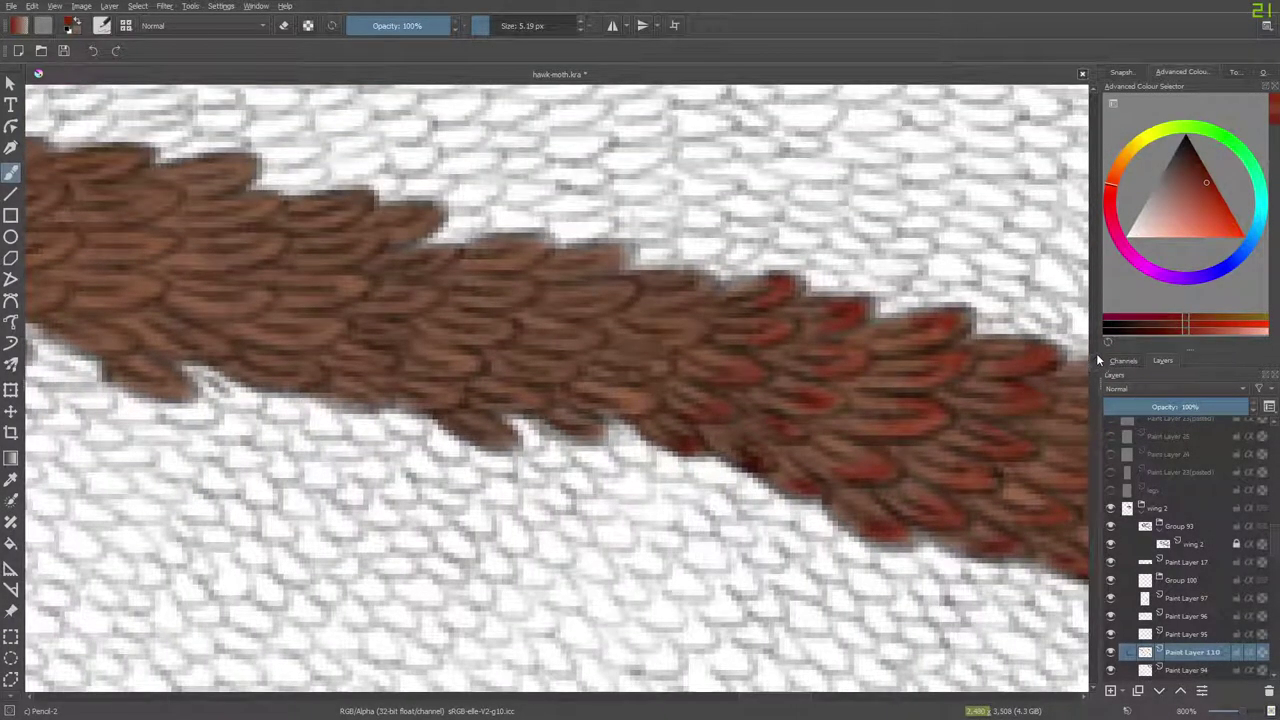
mouse_move(682, 282)
mouse_down()
mouse_move(652, 325)
mouse_move(690, 333)
mouse_move(665, 318)
mouse_move(625, 373)
mouse_move(653, 372)
mouse_move(630, 372)
mouse_move(635, 416)
mouse_move(590, 395)
mouse_up()
mouse_move(585, 265)
mouse_down()
mouse_move(594, 252)
mouse_move(622, 296)
mouse_move(606, 302)
mouse_up()
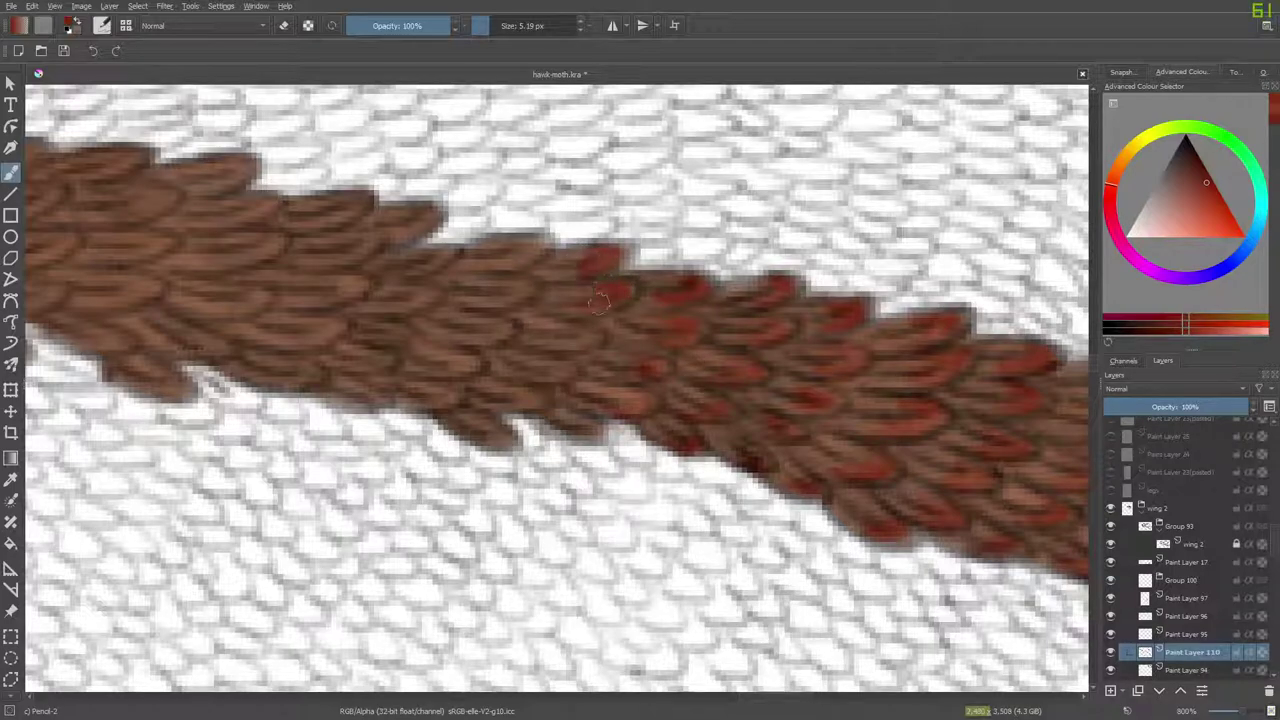
mouse_move(552, 362)
mouse_down()
mouse_move(531, 375)
mouse_move(533, 403)
mouse_move(518, 398)
mouse_up()
mouse_move(514, 249)
mouse_down()
mouse_move(545, 238)
mouse_move(510, 240)
mouse_up()
mouse_move(489, 307)
mouse_down()
mouse_move(505, 285)
mouse_move(475, 325)
mouse_move(503, 328)
mouse_move(478, 325)
mouse_up()
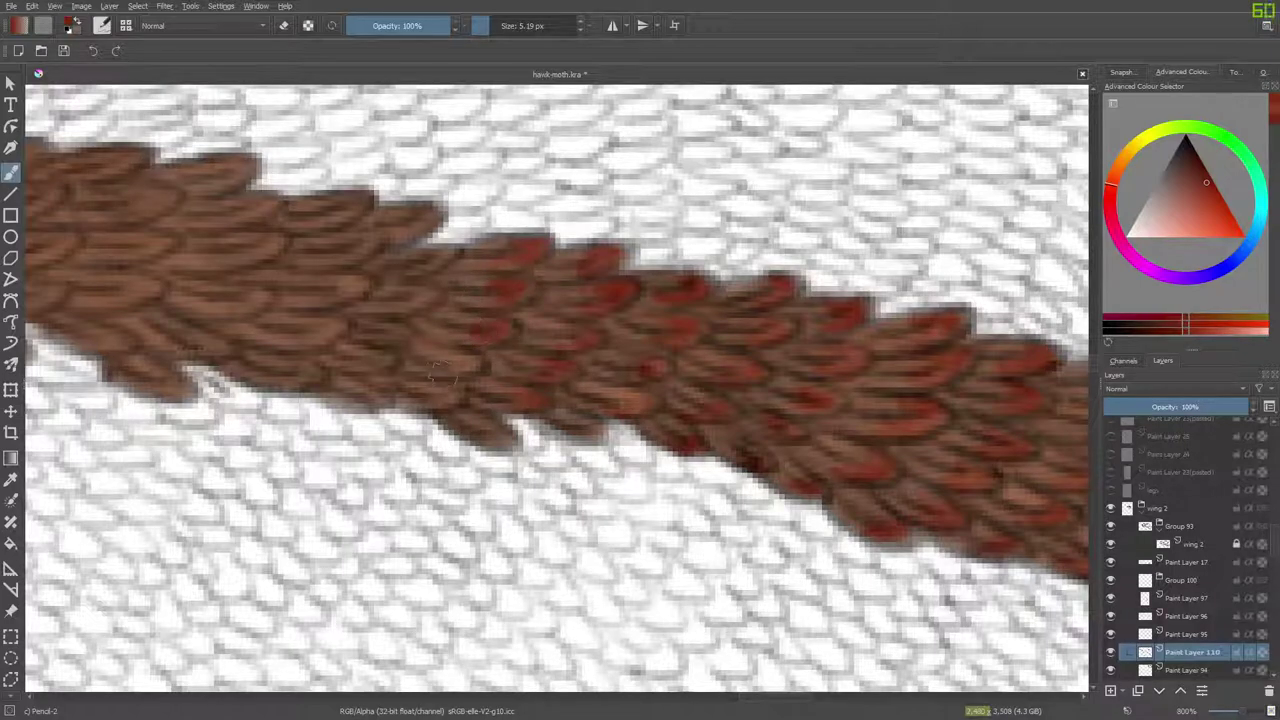
drag(430, 402, 456, 395)
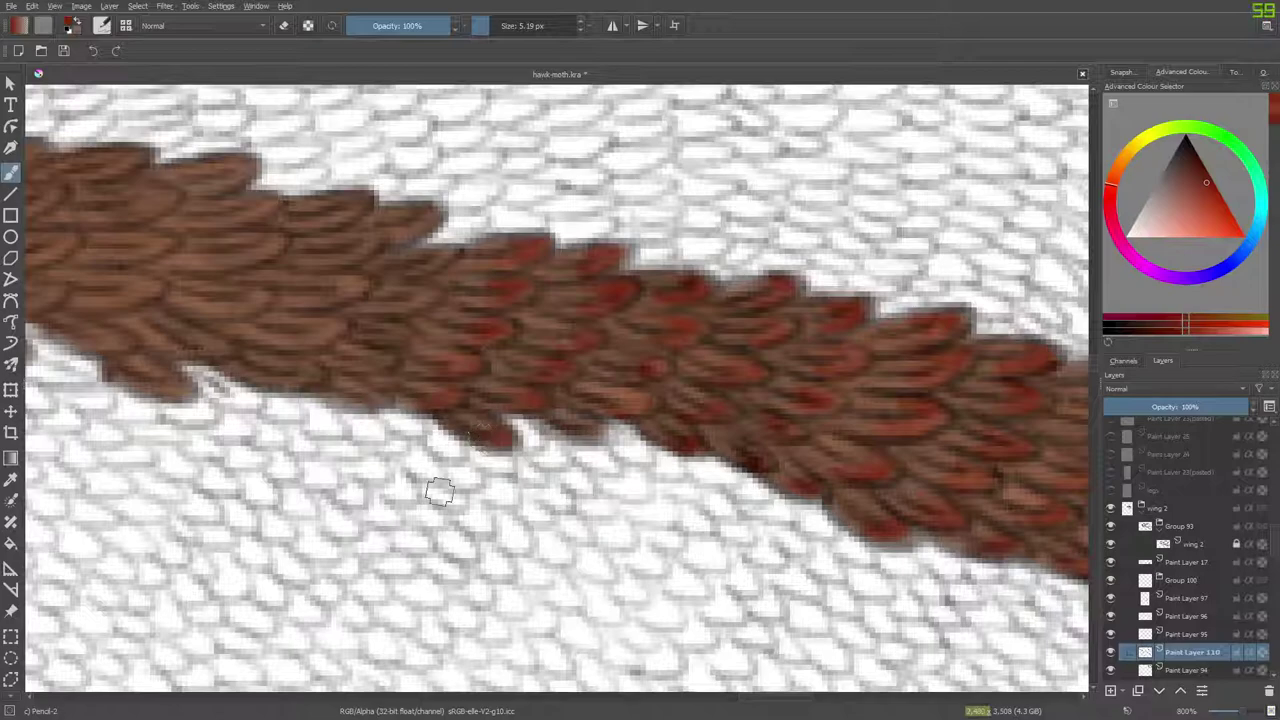
Paint red on the scales at the stepped upper edge beyond the protruding scale and on the column beneath them.
drag(762, 698, 745, 698)
drag(756, 250, 730, 260)
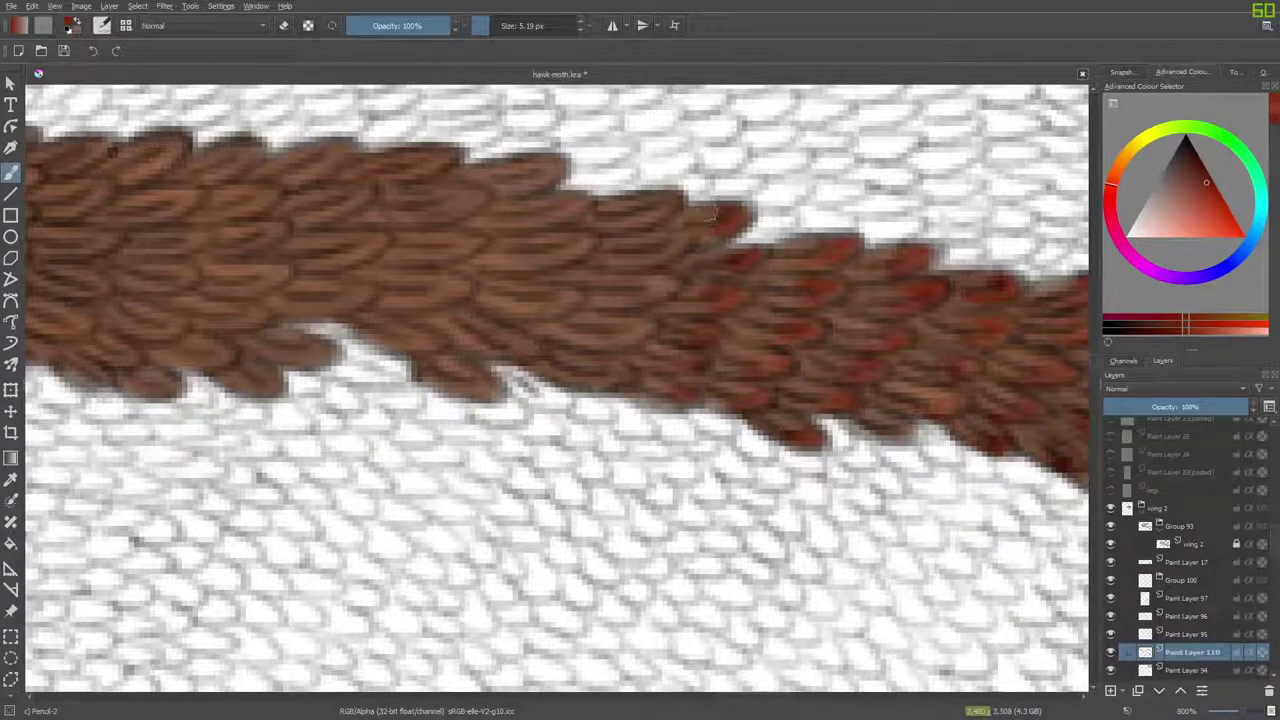
drag(672, 200, 634, 202)
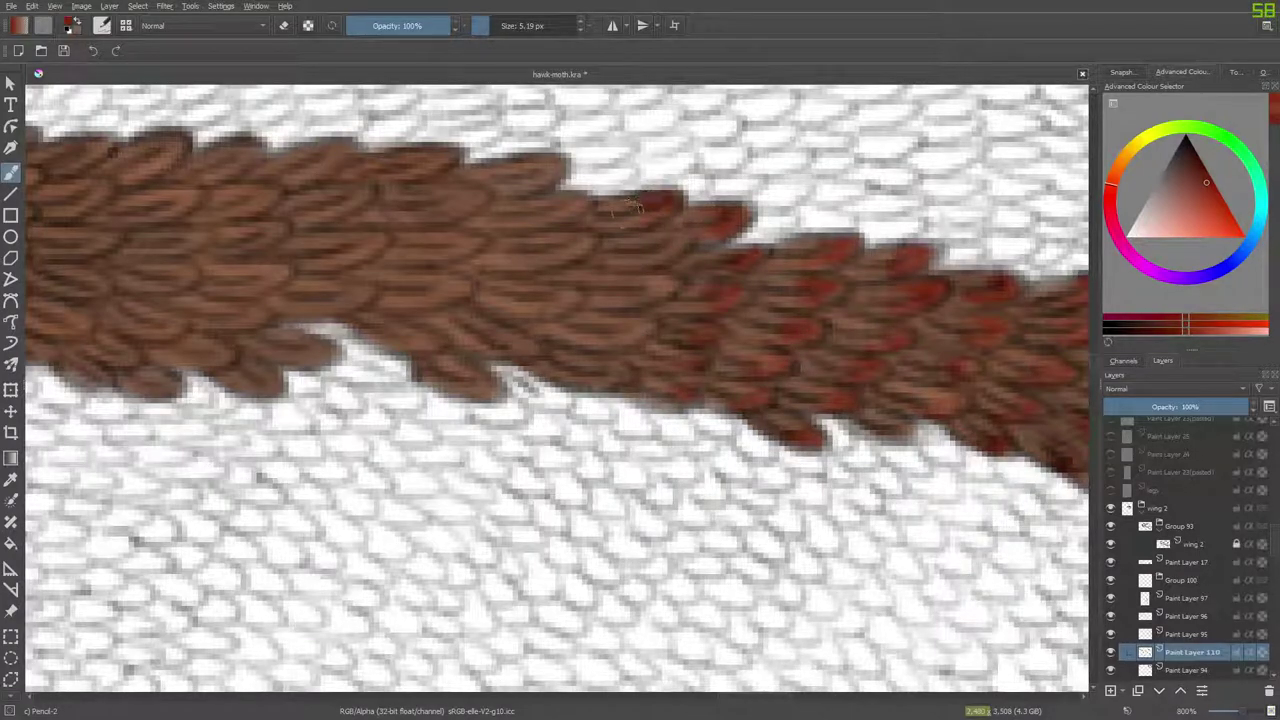
drag(678, 238, 651, 246)
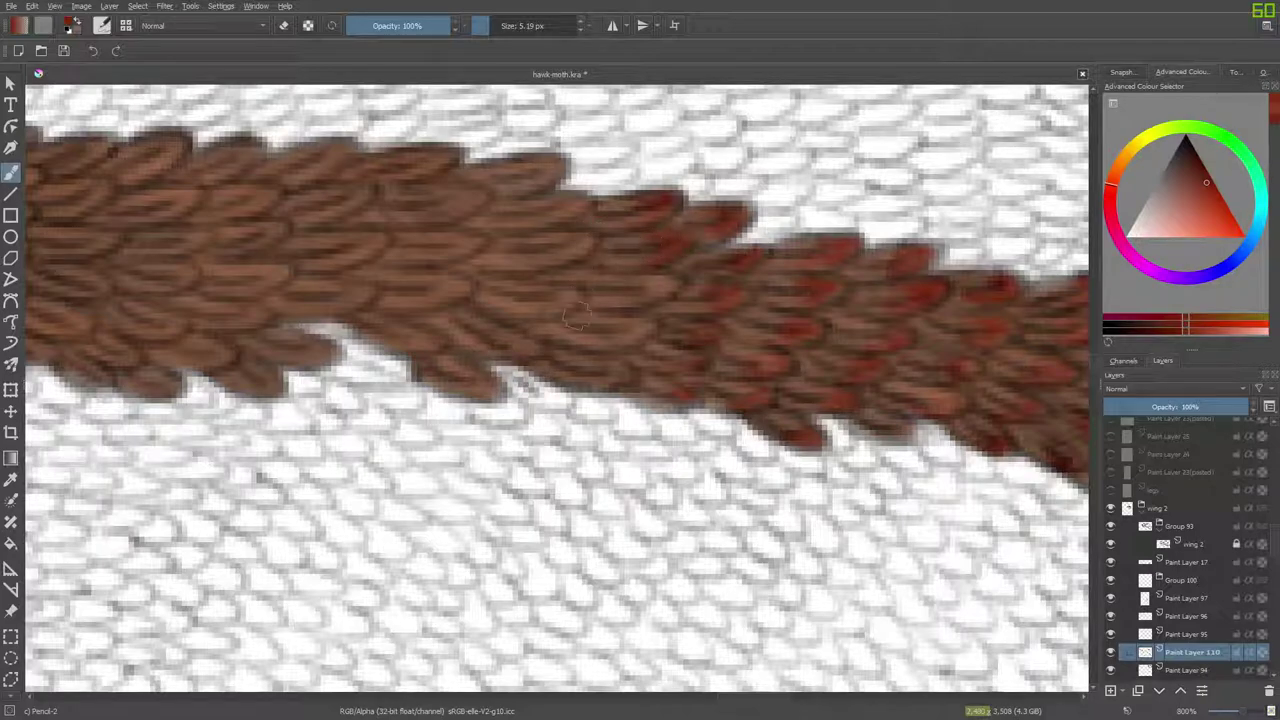
drag(668, 289, 652, 297)
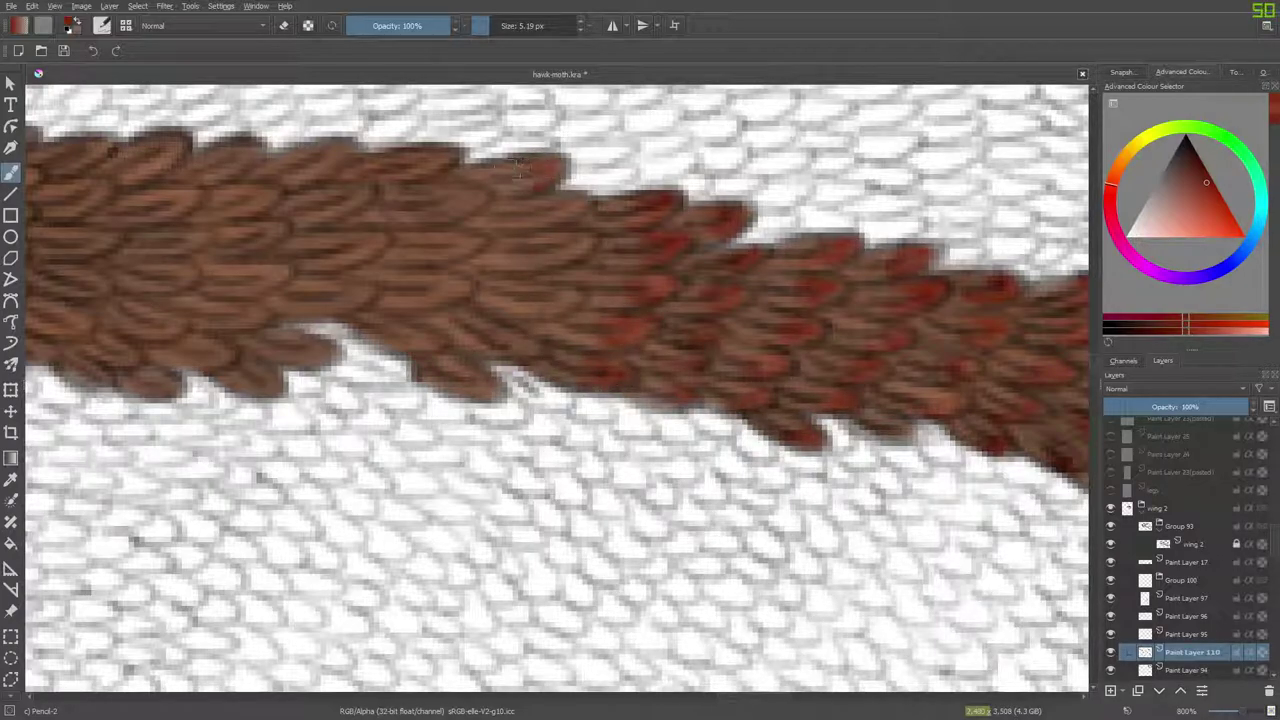
Paint red on the next two columns of scales along the uppermost vein, including the pointed scale projecting from its lower edge.
mouse_move(587, 207)
mouse_down()
mouse_move(538, 235)
mouse_move(583, 205)
mouse_move(568, 252)
mouse_move(523, 255)
mouse_move(573, 230)
mouse_move(566, 240)
mouse_move(583, 240)
mouse_move(530, 262)
mouse_up()
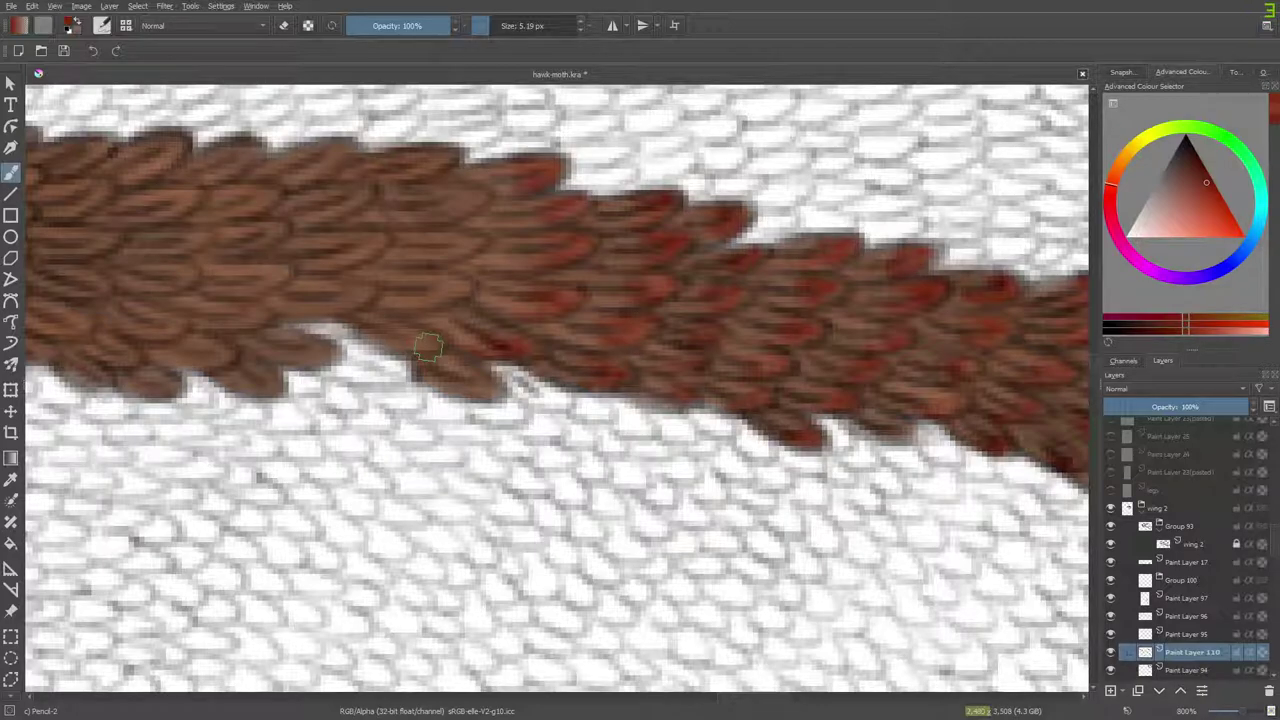
drag(474, 384, 493, 392)
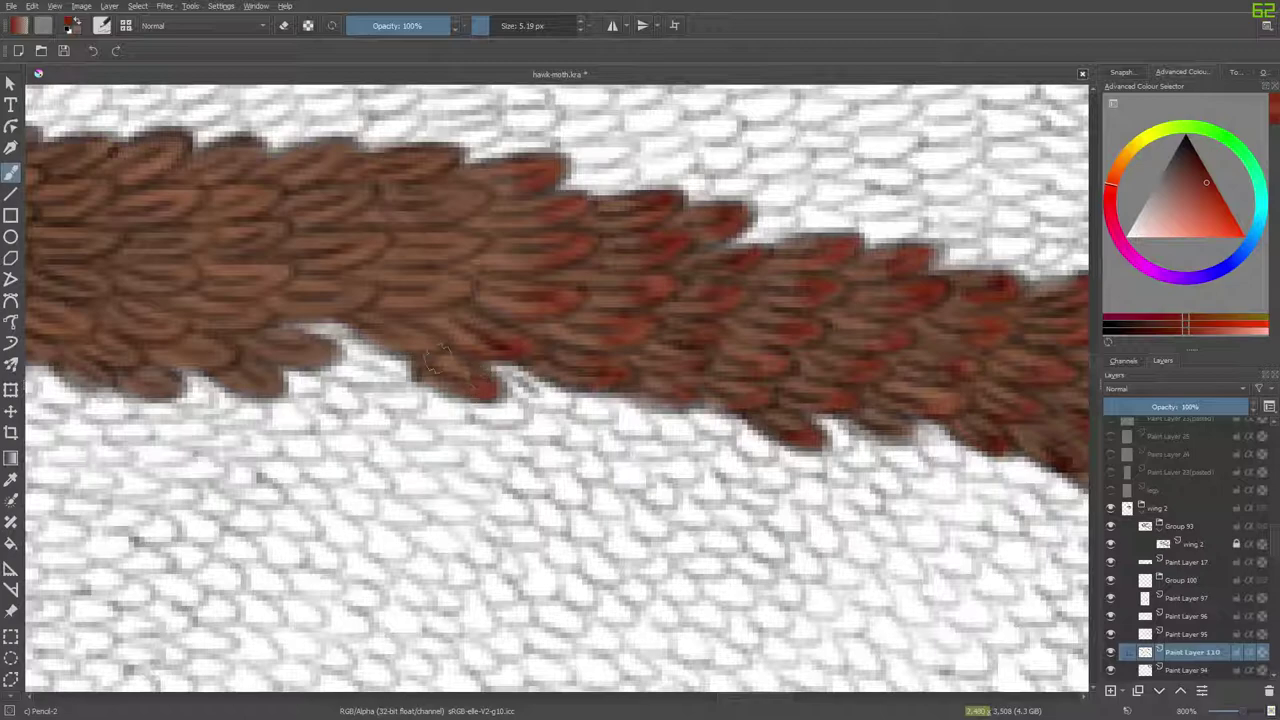
mouse_move(418, 162)
mouse_down()
mouse_move(440, 167)
mouse_move(440, 155)
mouse_move(426, 170)
mouse_move(466, 196)
mouse_move(448, 200)
mouse_move(462, 196)
mouse_up()
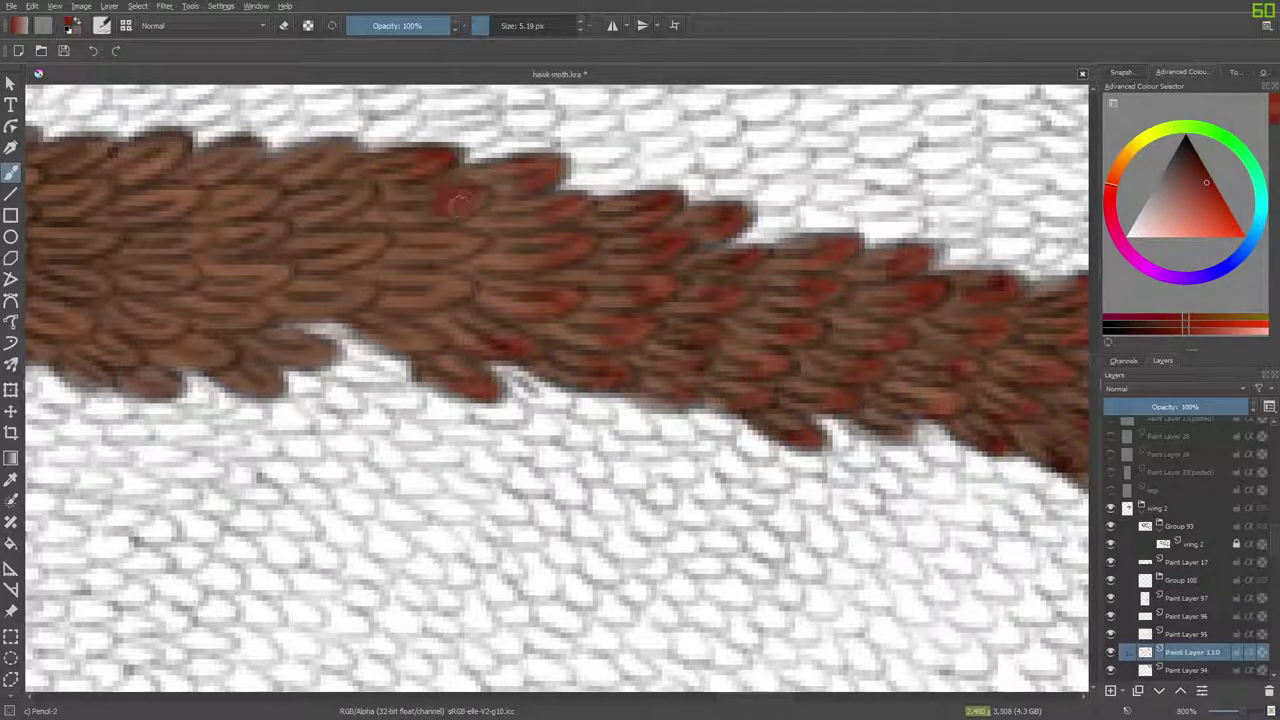
drag(454, 252, 474, 245)
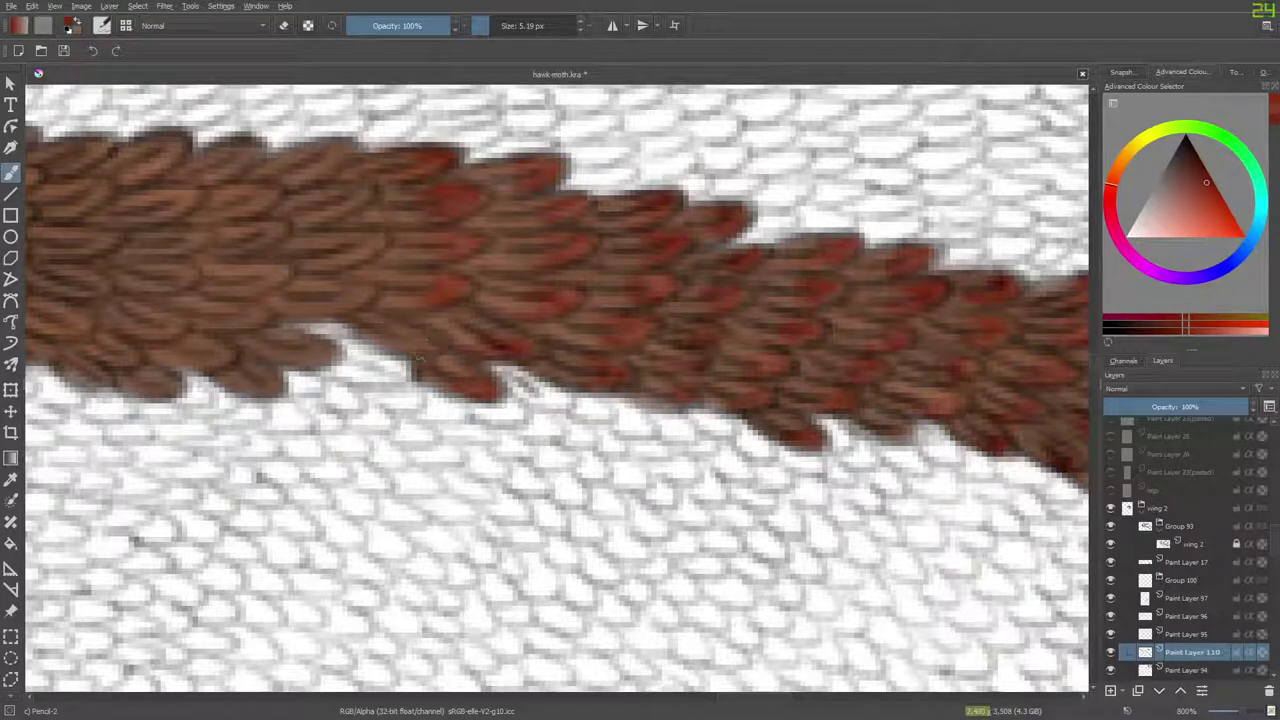
Add red tips to the next two columns inward and to the pair of blunt scales jutting from the vein's lower edge.
drag(741, 698, 722, 701)
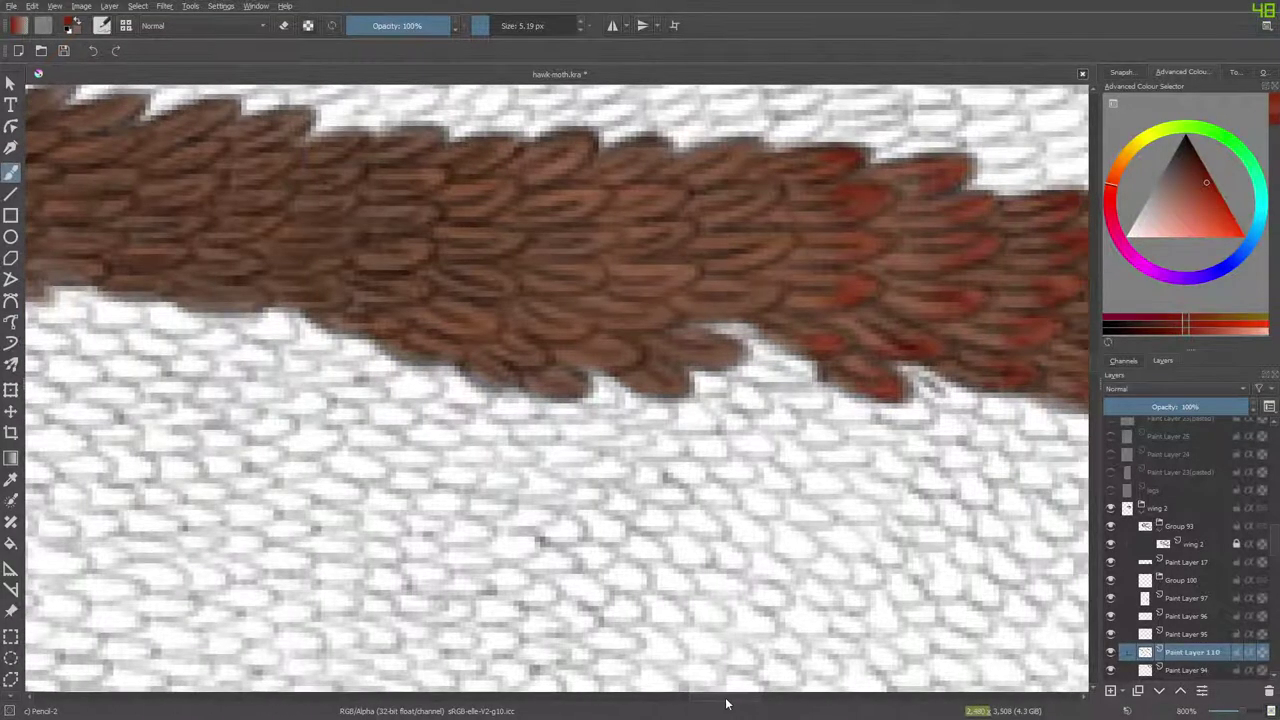
mouse_move(746, 150)
mouse_down()
mouse_move(693, 186)
mouse_move(724, 155)
mouse_move(729, 206)
mouse_up()
mouse_move(774, 243)
mouse_down()
mouse_move(743, 263)
mouse_move(776, 244)
mouse_up()
drag(746, 292, 706, 300)
key(e)
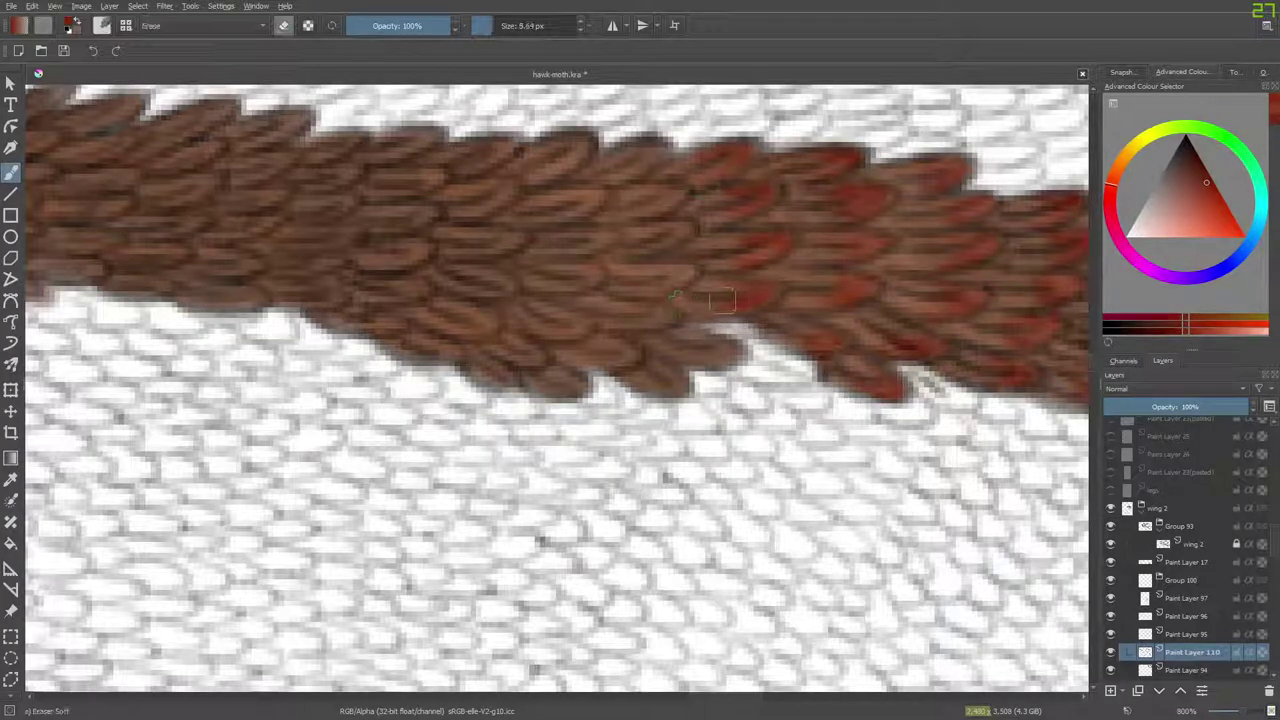
key(e)
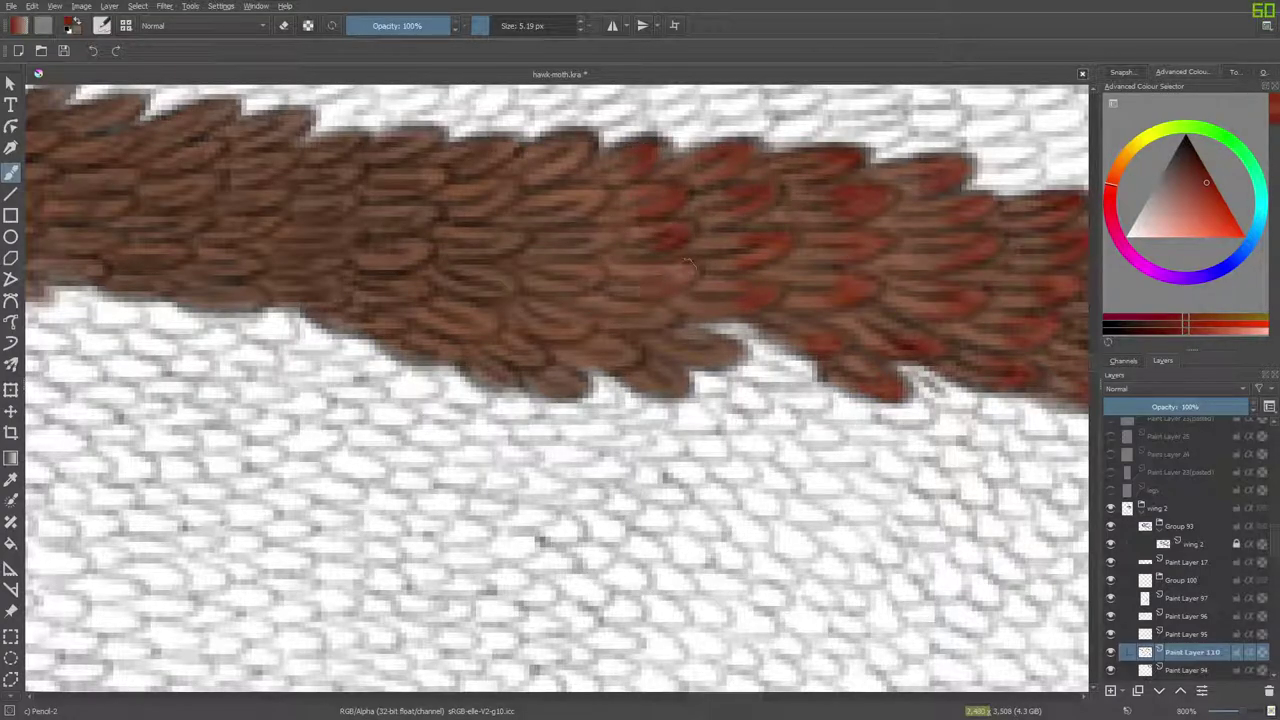
mouse_move(672, 278)
mouse_down()
mouse_move(645, 288)
mouse_move(640, 320)
mouse_move(660, 308)
mouse_up()
mouse_move(706, 352)
mouse_down()
mouse_move(670, 350)
mouse_move(669, 373)
mouse_move(614, 380)
mouse_move(628, 357)
mouse_move(573, 345)
mouse_up()
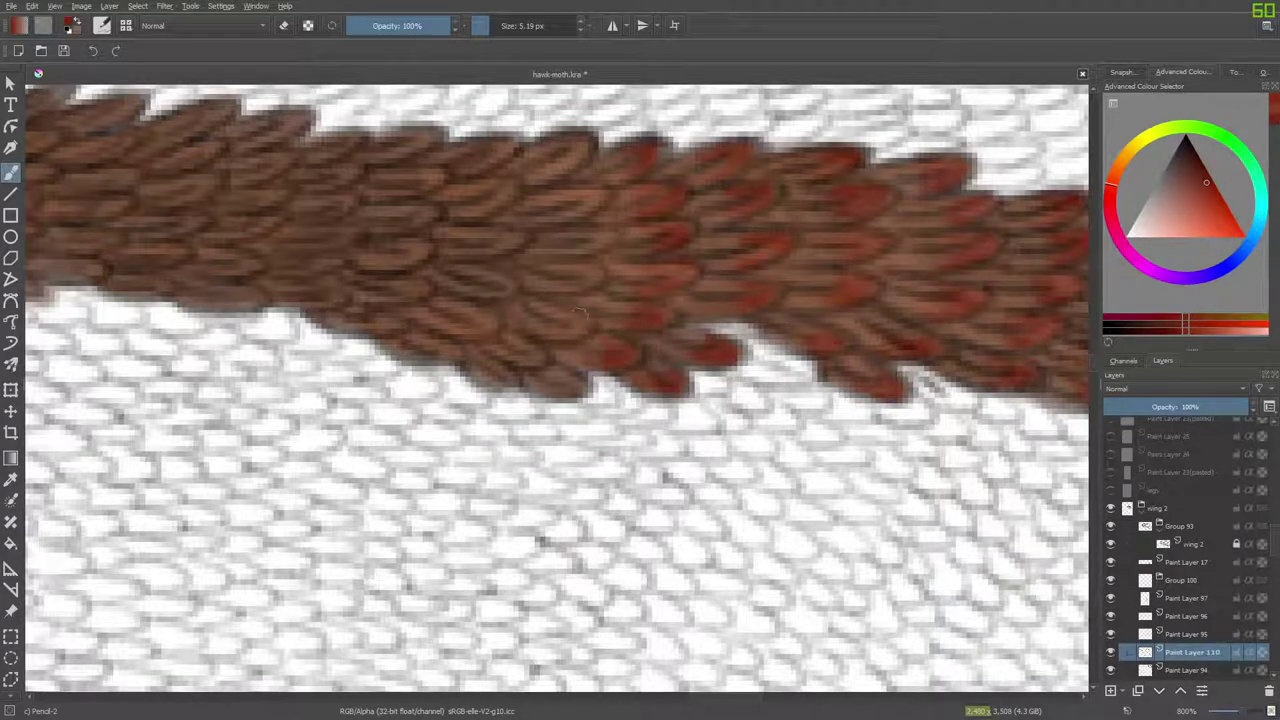
Redden the scale tips in the next three columns, from the rounded scales on the lower bulge up to the upper edge.
drag(558, 412, 578, 385)
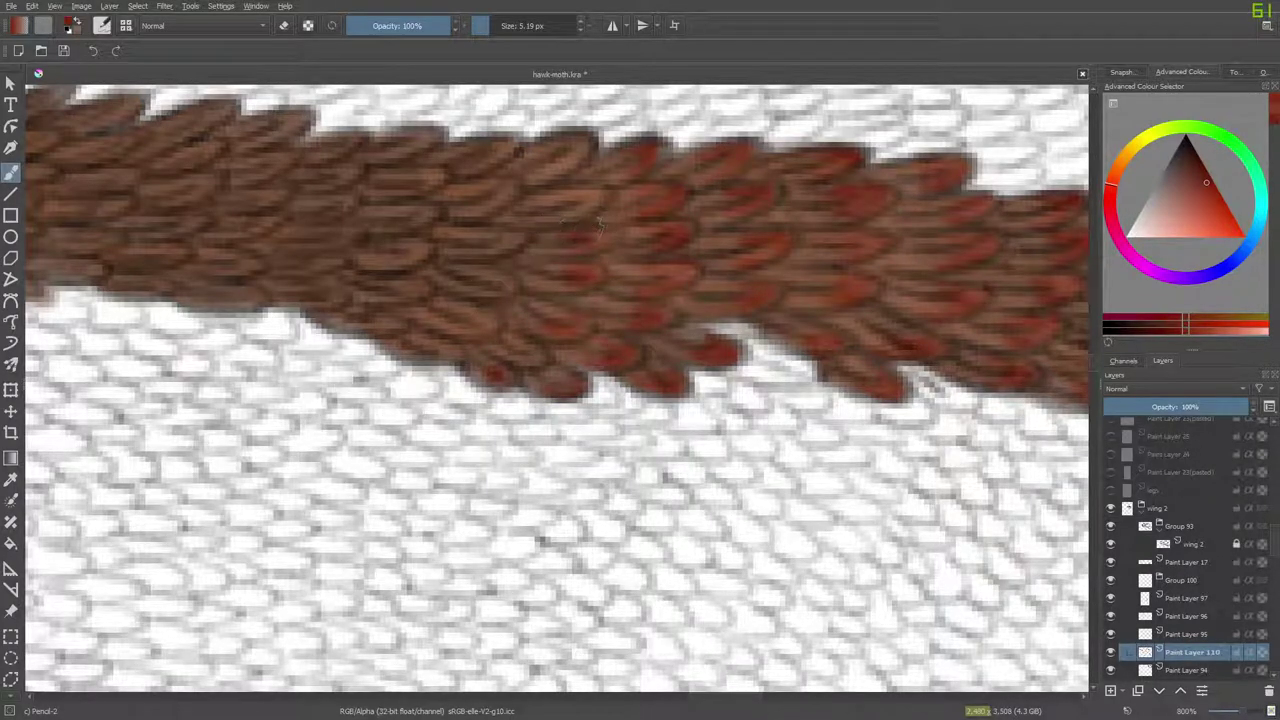
mouse_move(585, 140)
mouse_down()
mouse_move(527, 183)
mouse_move(463, 170)
mouse_move(485, 152)
mouse_move(473, 160)
mouse_move(487, 163)
mouse_move(465, 192)
mouse_move(470, 238)
mouse_up()
drag(498, 292, 465, 293)
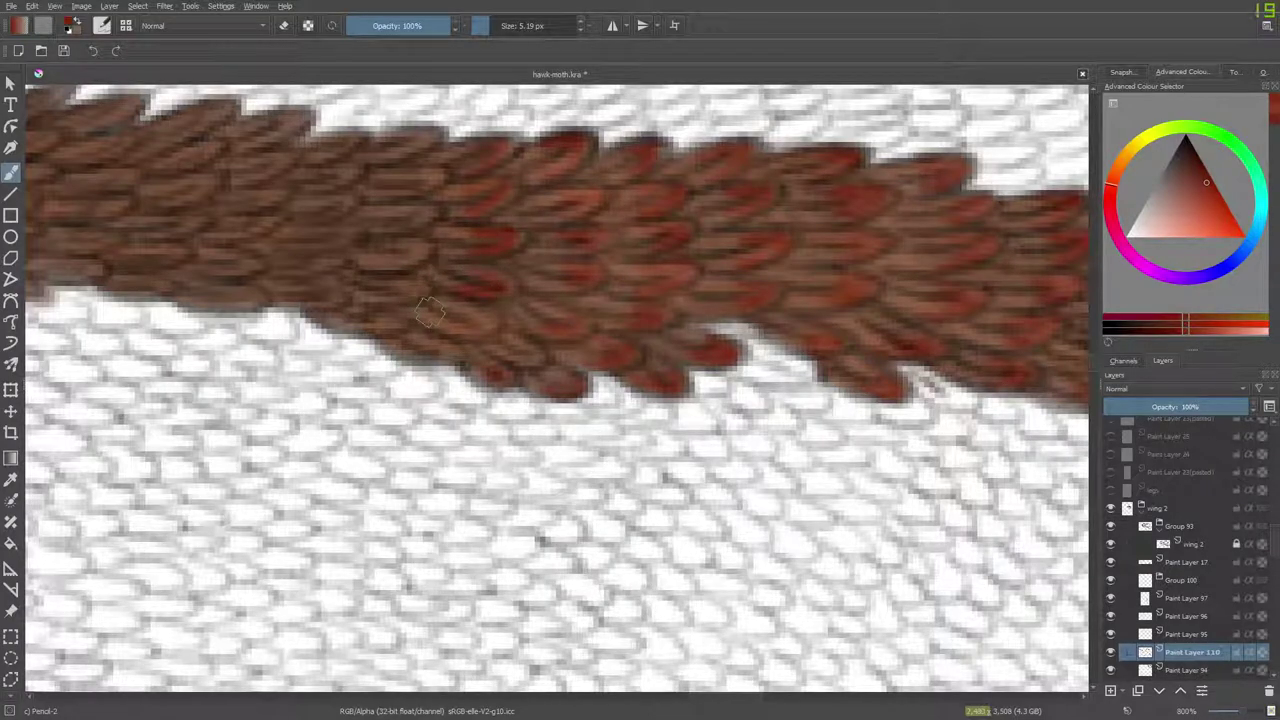
drag(413, 141, 434, 172)
mouse_move(390, 220)
mouse_down()
mouse_move(406, 214)
mouse_move(382, 220)
mouse_move(385, 260)
mouse_move(398, 250)
mouse_move(372, 280)
mouse_move(396, 285)
mouse_move(345, 305)
mouse_move(362, 322)
mouse_up()
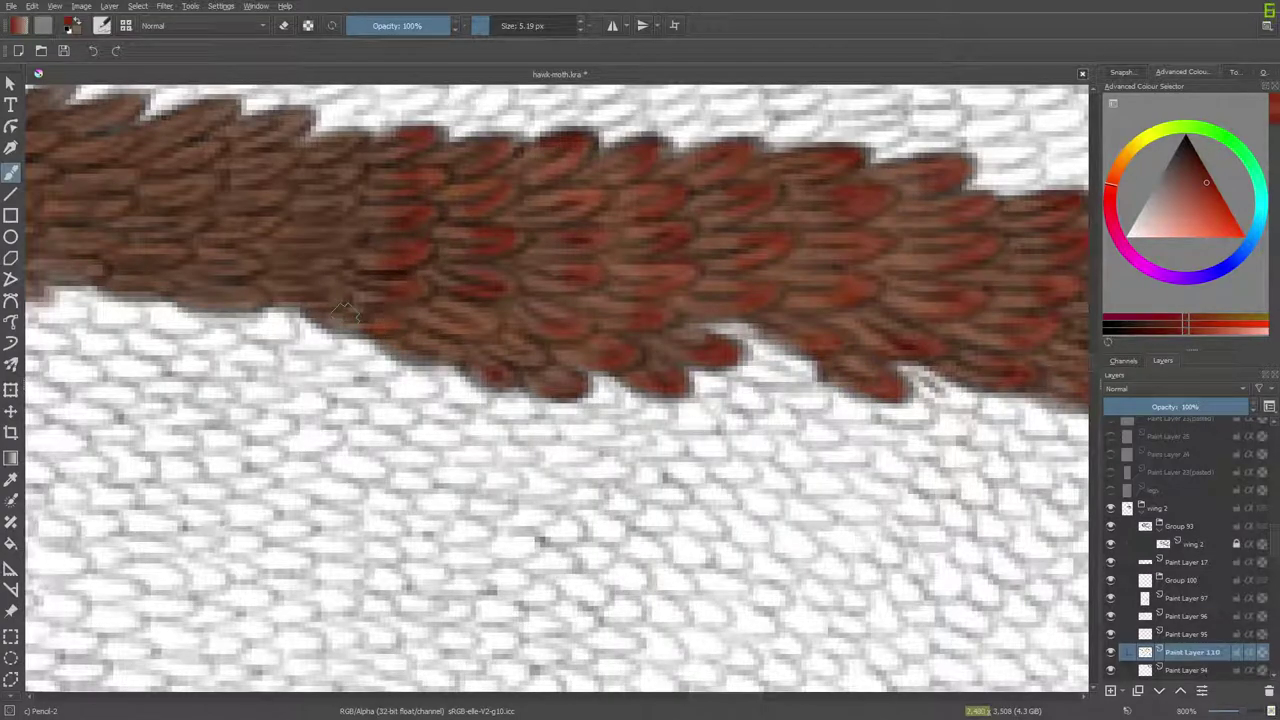
drag(462, 356, 418, 358)
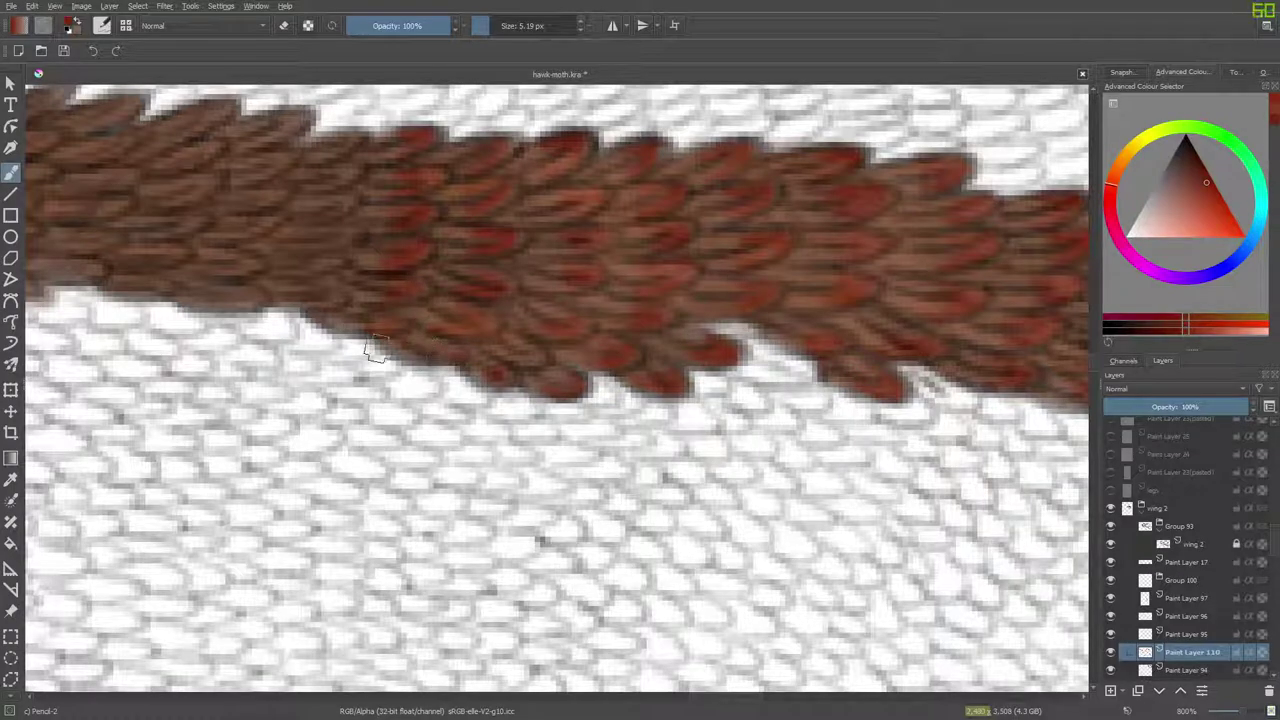
Paint red tips on the three columns inward of the bulge, where the vein's lower edge levels out.
drag(708, 697, 695, 698)
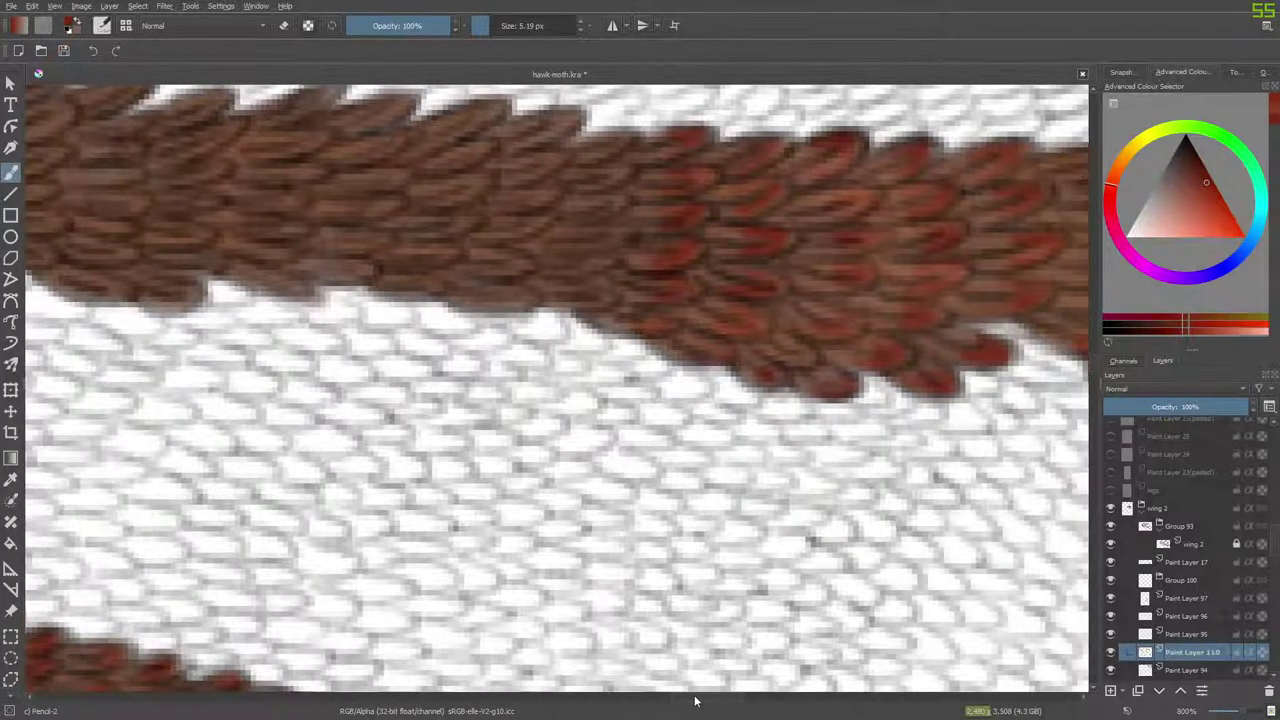
scroll(1092, 361, up, 3)
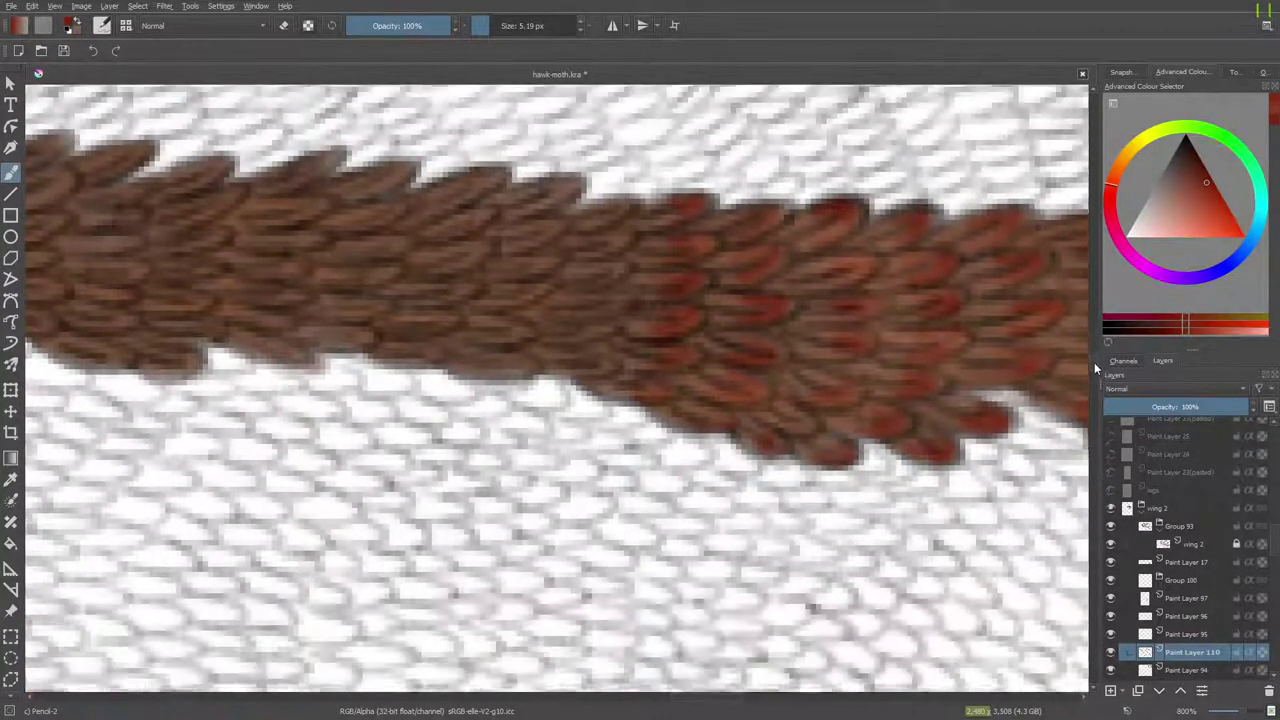
mouse_move(624, 252)
mouse_down()
mouse_move(595, 289)
mouse_move(612, 293)
mouse_move(577, 299)
mouse_move(589, 323)
mouse_move(614, 319)
mouse_move(574, 317)
mouse_move(537, 353)
mouse_move(596, 349)
mouse_move(550, 342)
mouse_move(606, 376)
mouse_move(524, 396)
mouse_move(576, 410)
mouse_up()
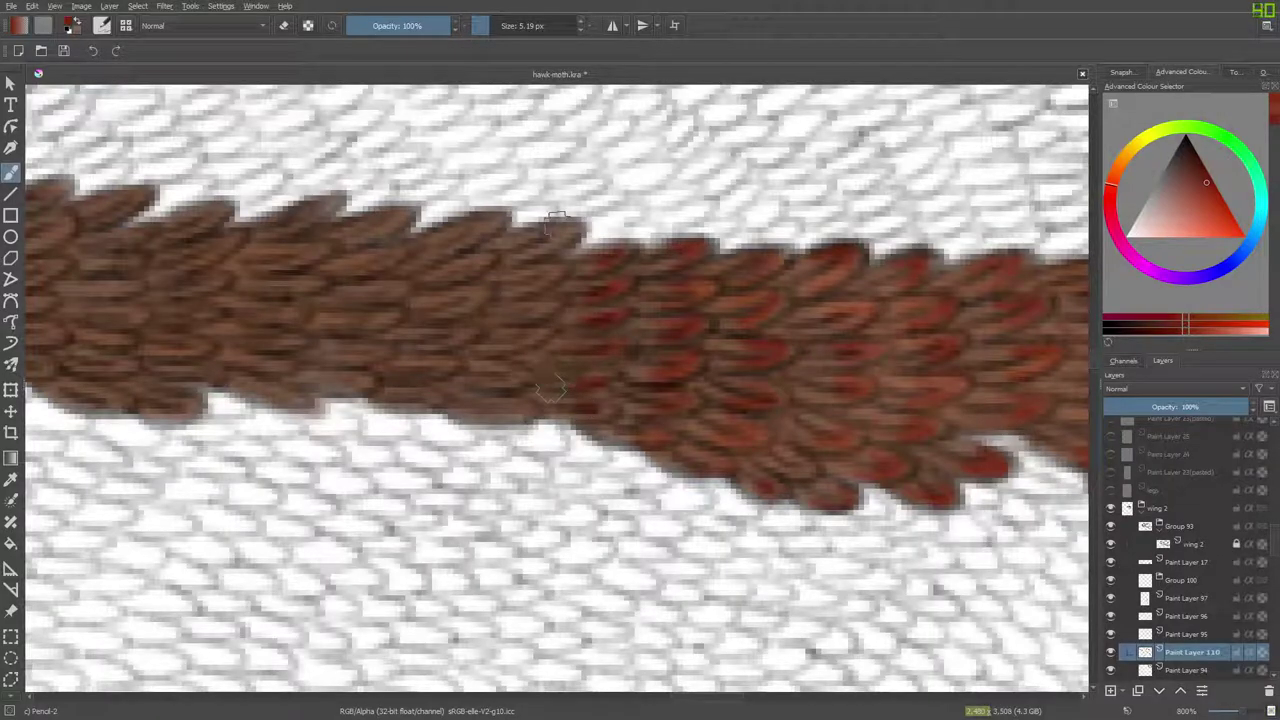
mouse_move(570, 231)
mouse_down()
mouse_move(497, 262)
mouse_move(523, 281)
mouse_move(555, 270)
mouse_move(504, 328)
mouse_move(551, 308)
mouse_move(487, 327)
mouse_move(521, 345)
mouse_move(475, 355)
mouse_move(519, 364)
mouse_move(484, 384)
mouse_move(500, 370)
mouse_move(521, 405)
mouse_up()
mouse_move(486, 226)
mouse_down()
mouse_move(435, 268)
mouse_move(483, 258)
mouse_move(443, 278)
mouse_move(436, 315)
mouse_move(478, 295)
mouse_move(448, 297)
mouse_move(485, 293)
mouse_move(405, 305)
mouse_move(441, 341)
mouse_move(462, 336)
mouse_move(420, 331)
mouse_move(404, 377)
mouse_move(454, 365)
mouse_move(389, 376)
mouse_move(371, 389)
mouse_up()
drag(496, 388, 516, 408)
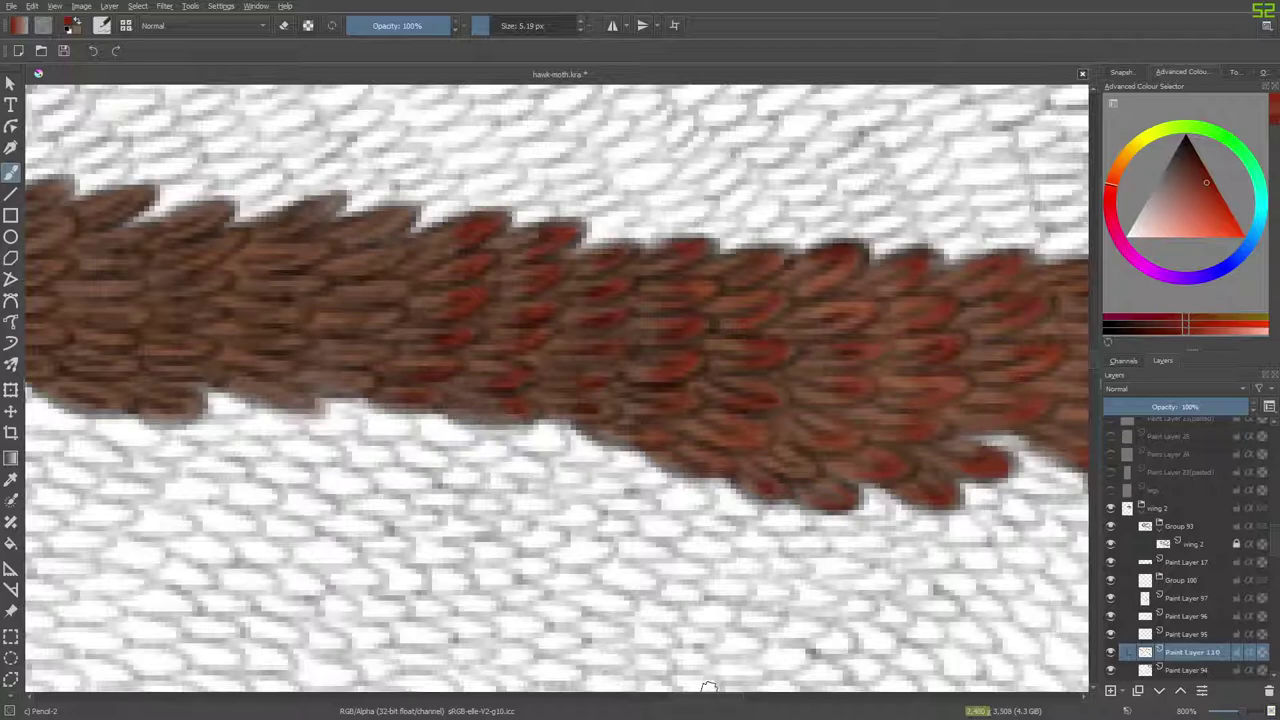
Add red to the next single column of scales, from the pointed scale at the upper edge down to the lower edge.
drag(706, 700, 680, 691)
mouse_move(798, 214)
mouse_down()
mouse_move(766, 256)
mouse_move(792, 285)
mouse_move(792, 313)
mouse_up()
drag(747, 358, 776, 352)
drag(698, 369, 728, 406)
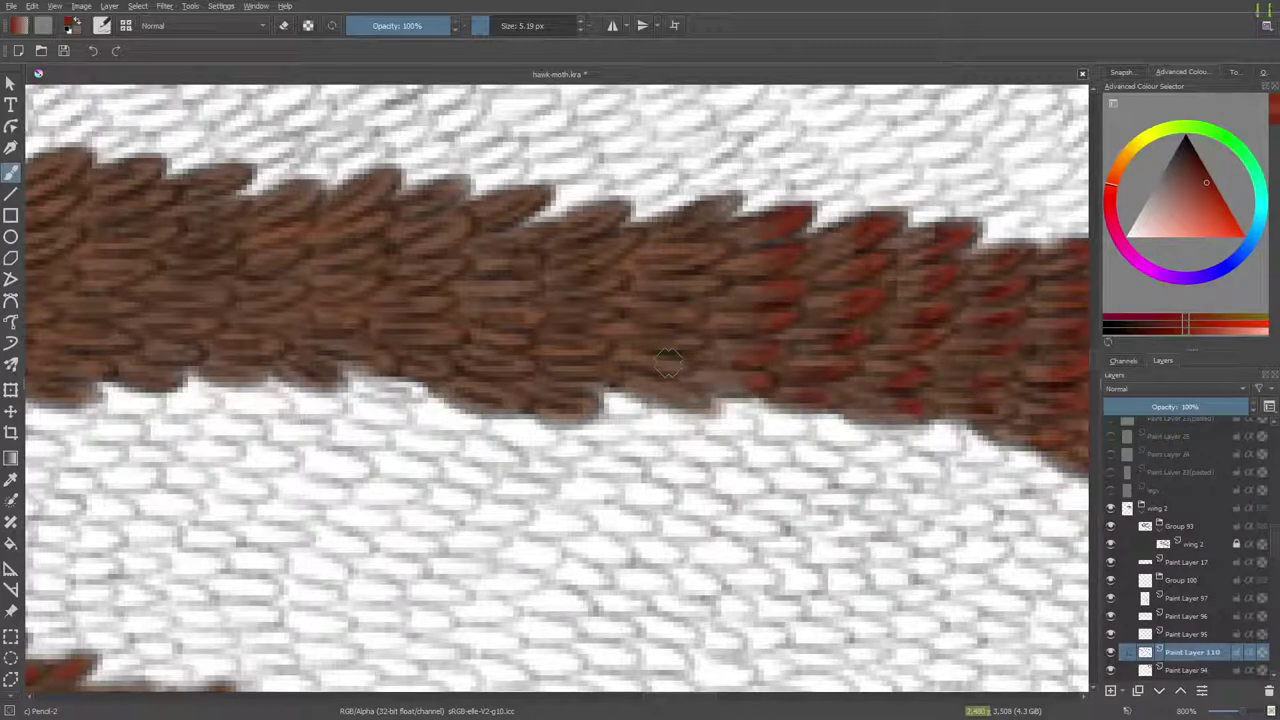
Leave a column-wide gap and paint red tips on the next four columns, down to the blunt scales at the lower edge.
mouse_move(595, 218)
mouse_down()
mouse_move(612, 208)
mouse_move(600, 212)
mouse_up()
drag(606, 256, 626, 242)
mouse_move(596, 287)
mouse_down()
mouse_move(612, 281)
mouse_move(590, 316)
mouse_move(598, 368)
mouse_up()
drag(556, 406, 586, 400)
mouse_move(528, 192)
mouse_down()
mouse_move(505, 212)
mouse_move(538, 287)
mouse_move(500, 300)
mouse_move(526, 306)
mouse_move(490, 333)
mouse_move(508, 371)
mouse_move(462, 381)
mouse_up()
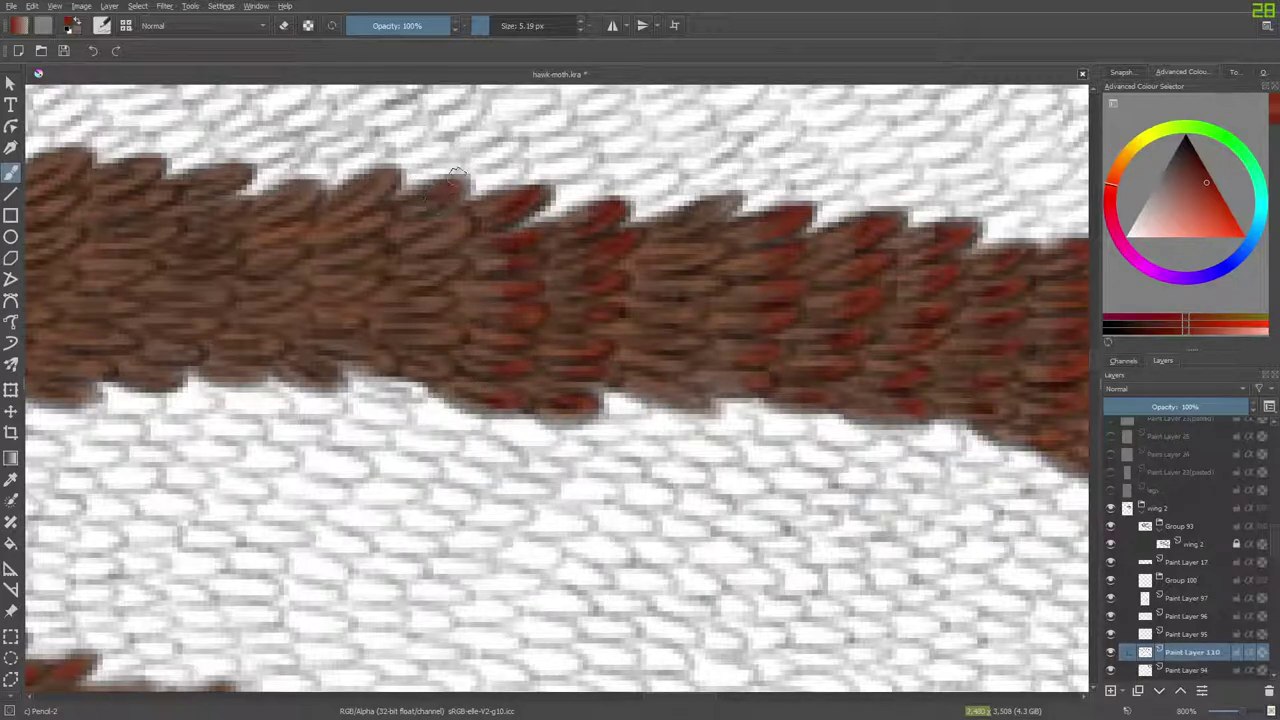
mouse_move(438, 230)
mouse_down()
mouse_move(408, 250)
mouse_move(374, 325)
mouse_move(453, 265)
mouse_move(419, 268)
mouse_move(391, 320)
mouse_move(442, 306)
mouse_move(413, 327)
mouse_move(439, 328)
mouse_move(431, 345)
mouse_move(453, 339)
mouse_move(381, 352)
mouse_move(422, 373)
mouse_up()
mouse_move(364, 204)
mouse_down()
mouse_move(340, 228)
mouse_move(369, 226)
mouse_move(338, 247)
mouse_move(376, 246)
mouse_move(340, 262)
mouse_up()
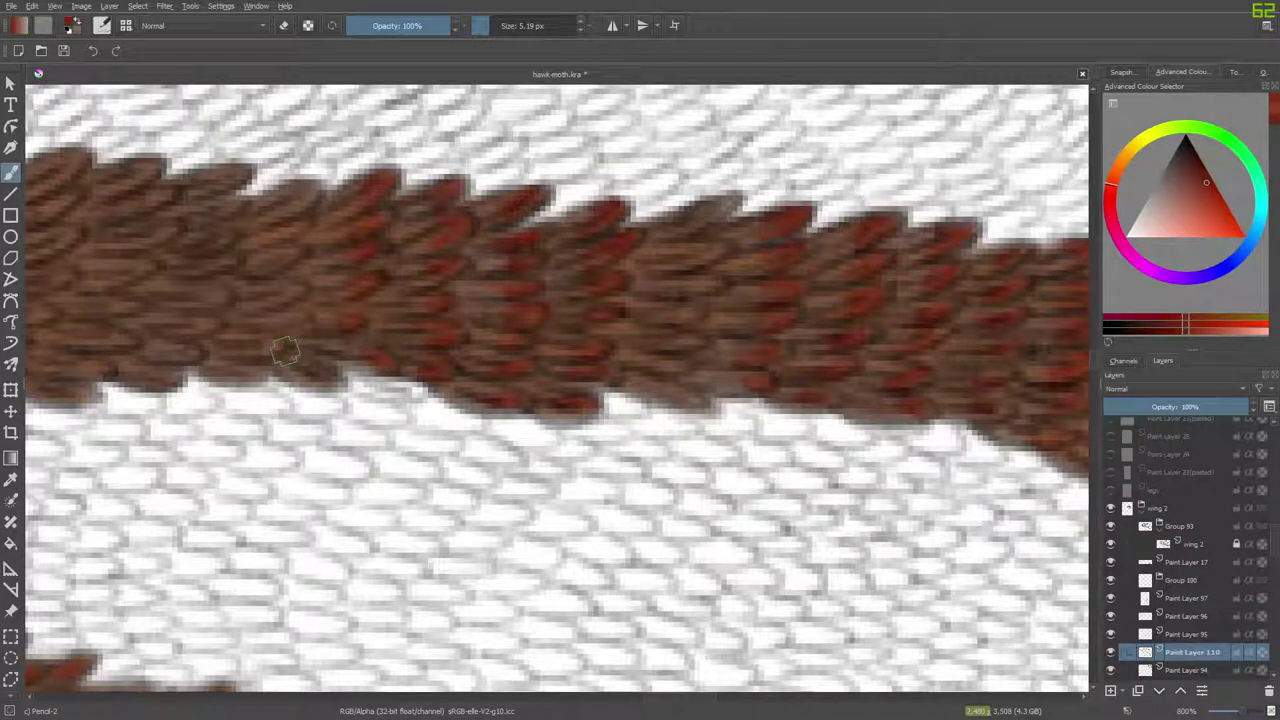
mouse_move(308, 362)
mouse_down()
mouse_move(322, 371)
mouse_move(301, 367)
mouse_up()
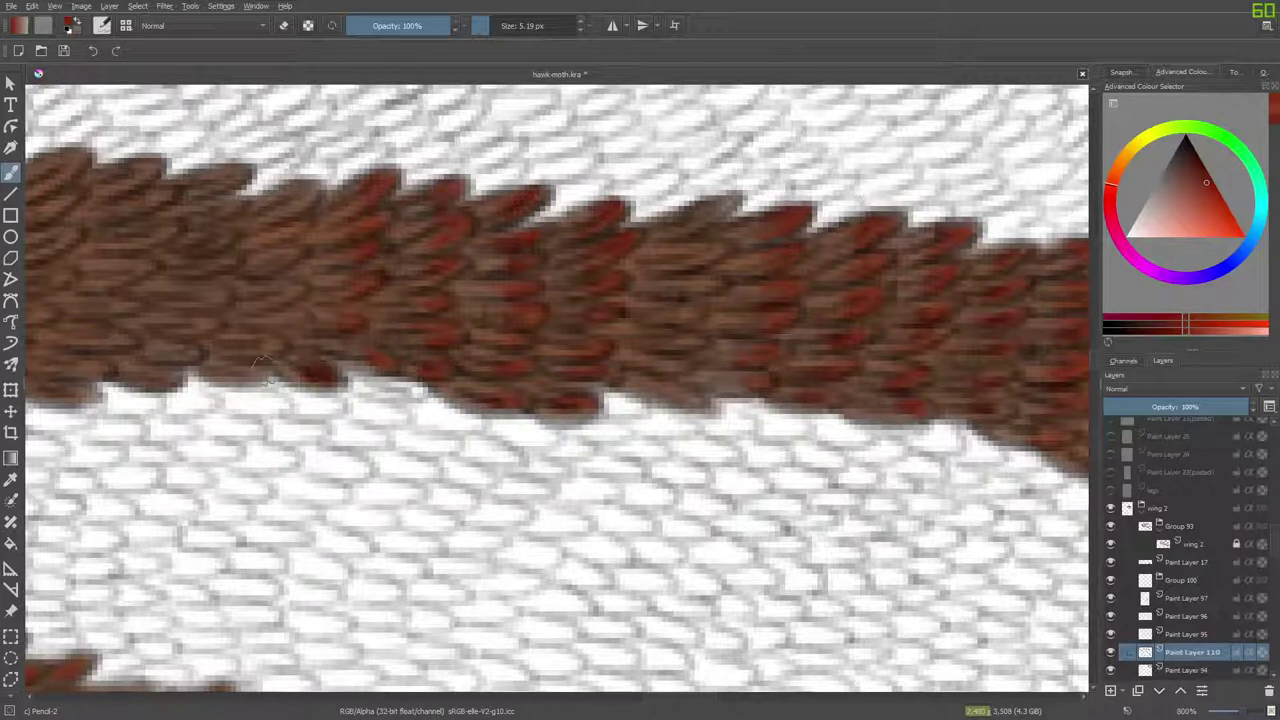
Continue the red tips through the following five columns of scales, up to the edge of the darker brown patch.
drag(674, 698, 645, 706)
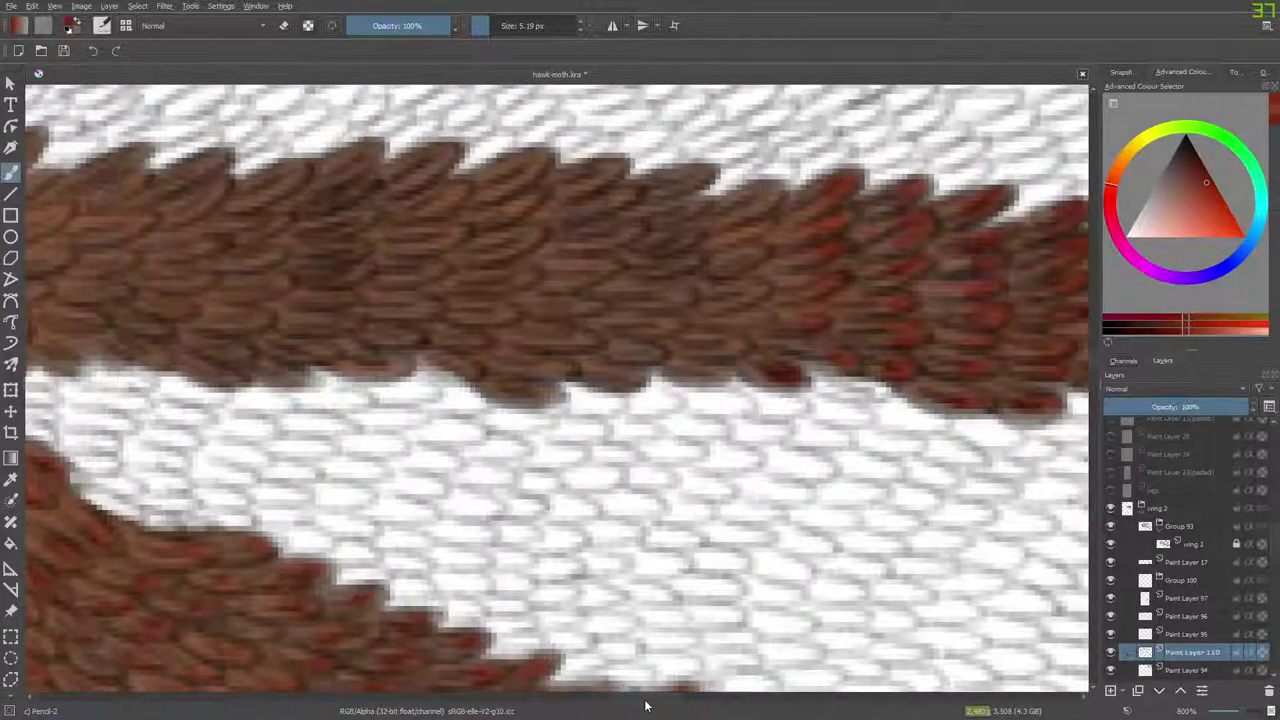
mouse_move(751, 195)
mouse_down()
mouse_move(772, 196)
mouse_move(735, 208)
mouse_up()
mouse_move(731, 264)
mouse_down()
mouse_move(758, 293)
mouse_move(716, 286)
mouse_move(764, 314)
mouse_move(722, 342)
mouse_move(737, 344)
mouse_move(690, 350)
mouse_up()
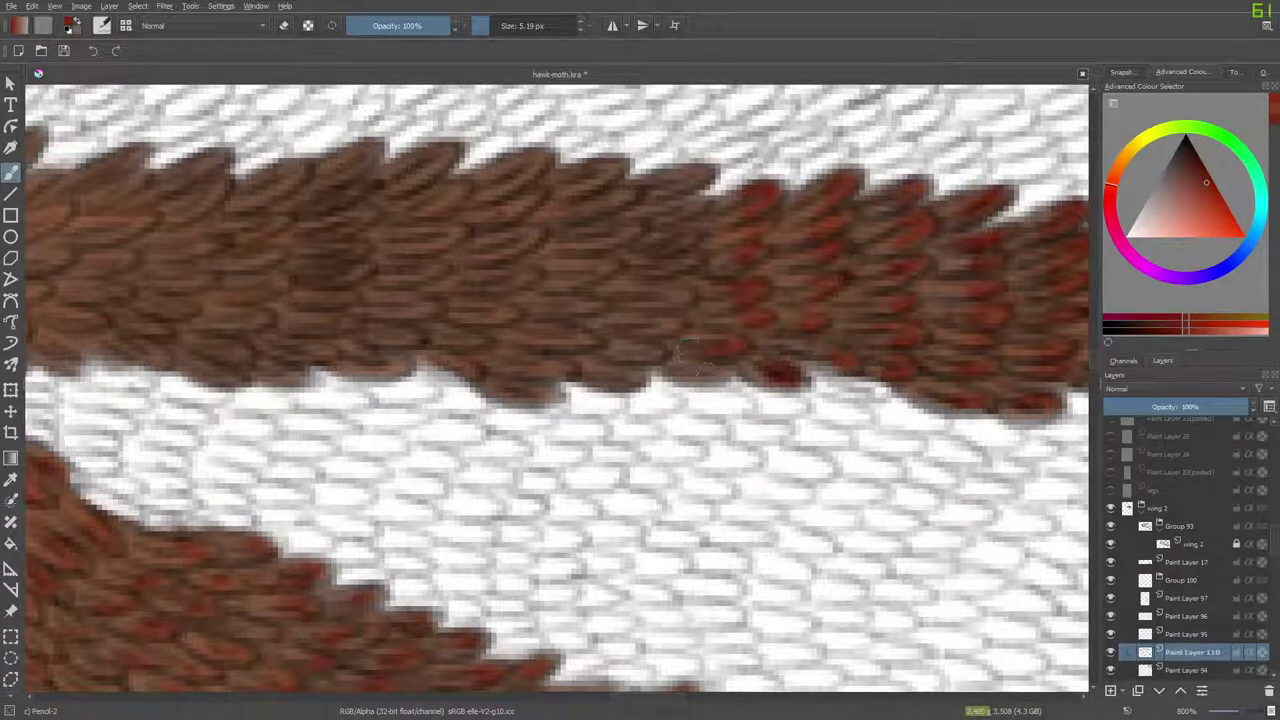
mouse_move(668, 208)
mouse_down()
mouse_move(700, 213)
mouse_move(667, 240)
mouse_move(697, 238)
mouse_move(670, 266)
mouse_move(692, 263)
mouse_move(652, 286)
mouse_move(690, 297)
mouse_move(642, 307)
mouse_move(659, 293)
mouse_move(632, 325)
mouse_move(634, 338)
mouse_move(655, 332)
mouse_move(622, 336)
mouse_move(608, 357)
mouse_move(650, 358)
mouse_move(603, 373)
mouse_move(638, 387)
mouse_move(600, 378)
mouse_up()
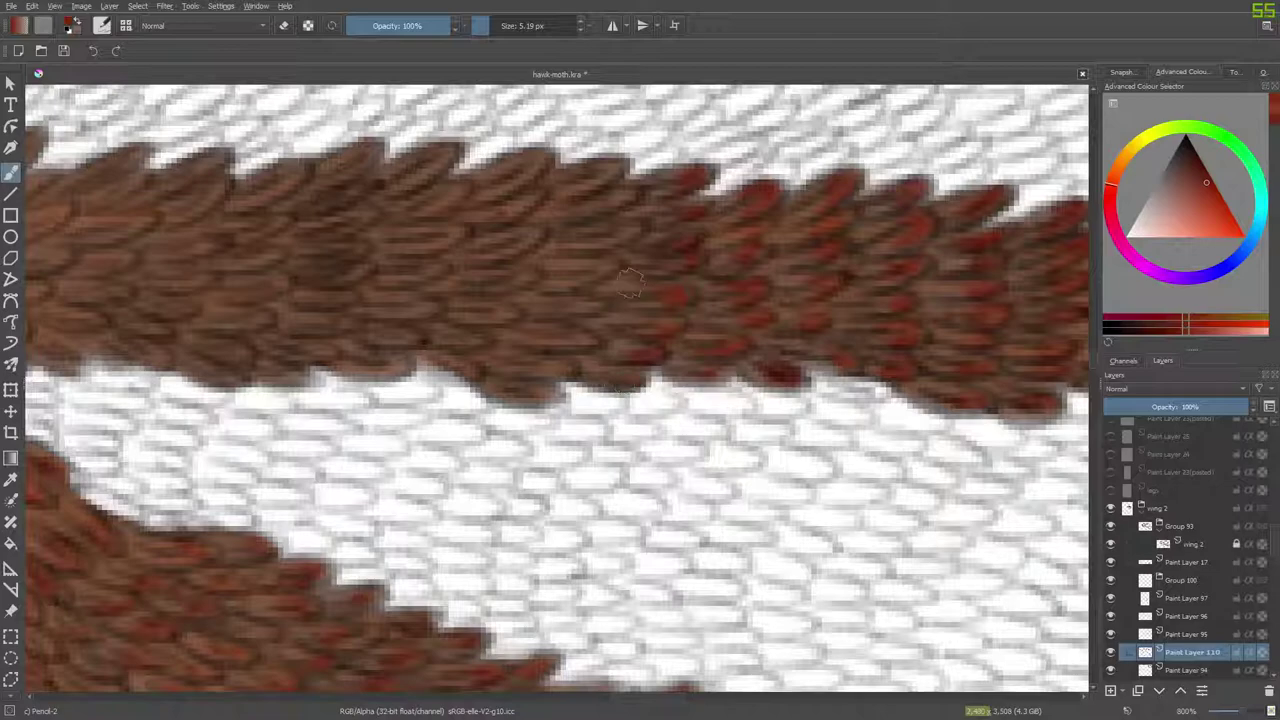
mouse_move(583, 183)
mouse_down()
mouse_move(571, 212)
mouse_move(619, 196)
mouse_move(576, 225)
mouse_up()
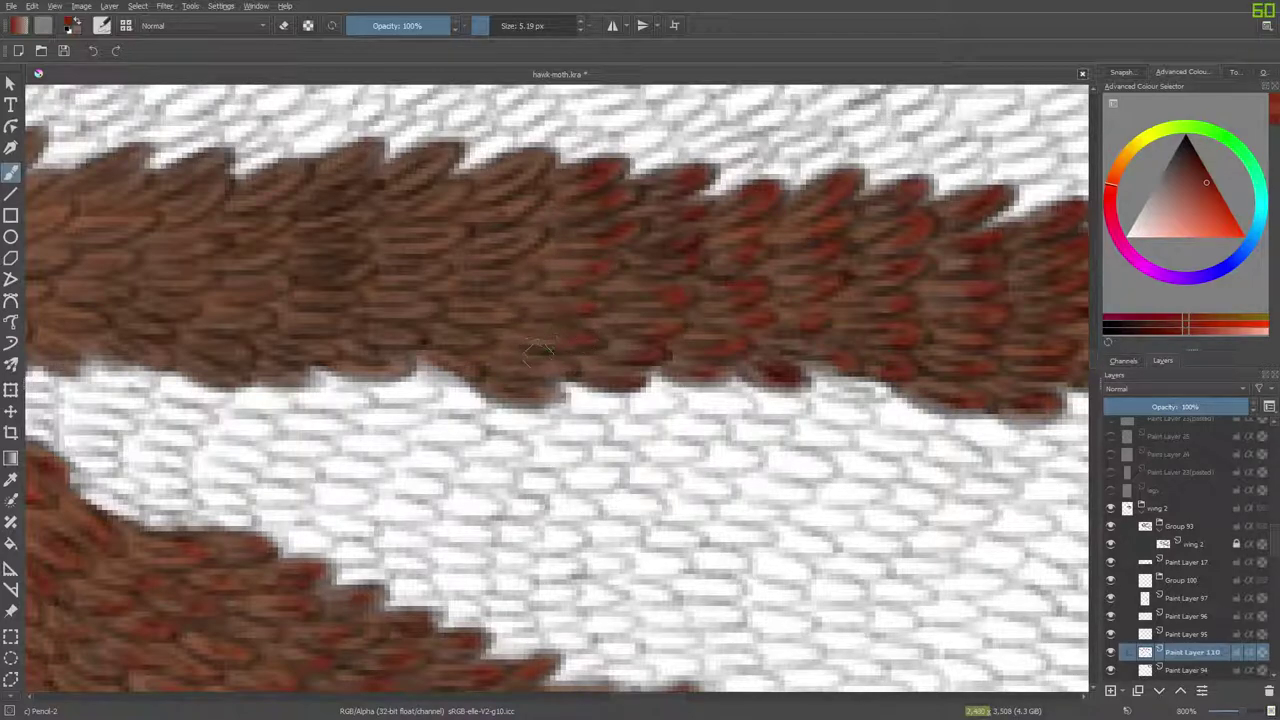
mouse_move(532, 166)
mouse_down()
mouse_move(512, 184)
mouse_move(529, 163)
mouse_up()
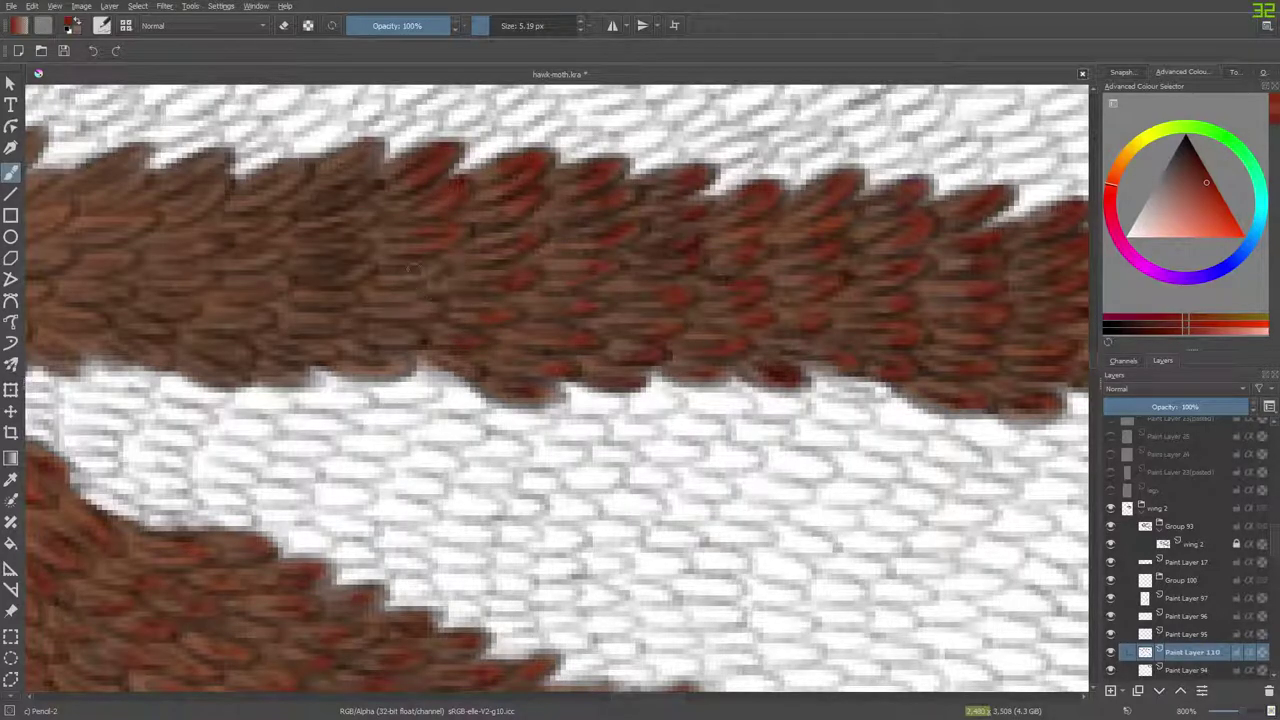
mouse_move(412, 339)
mouse_down()
mouse_move(390, 336)
mouse_move(374, 360)
mouse_up()
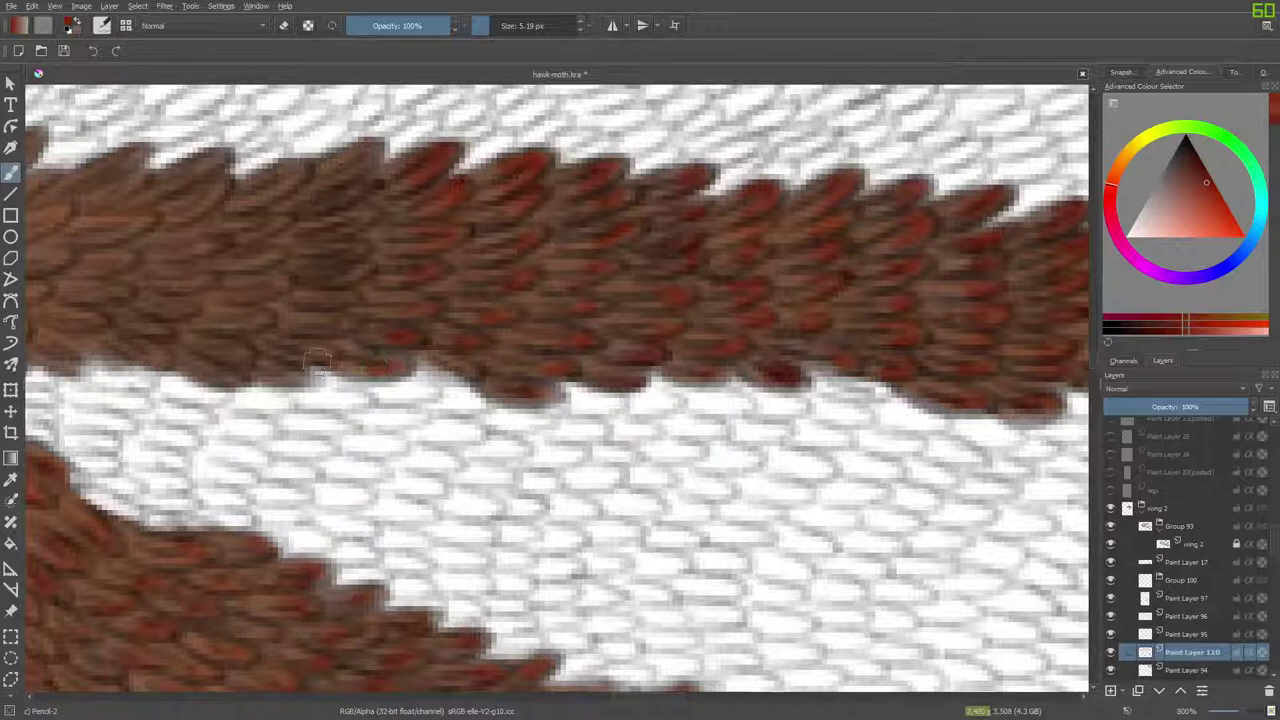
Paint red on the scale tips of the dark brown column and of the column just inward of it.
drag(652, 699, 620, 699)
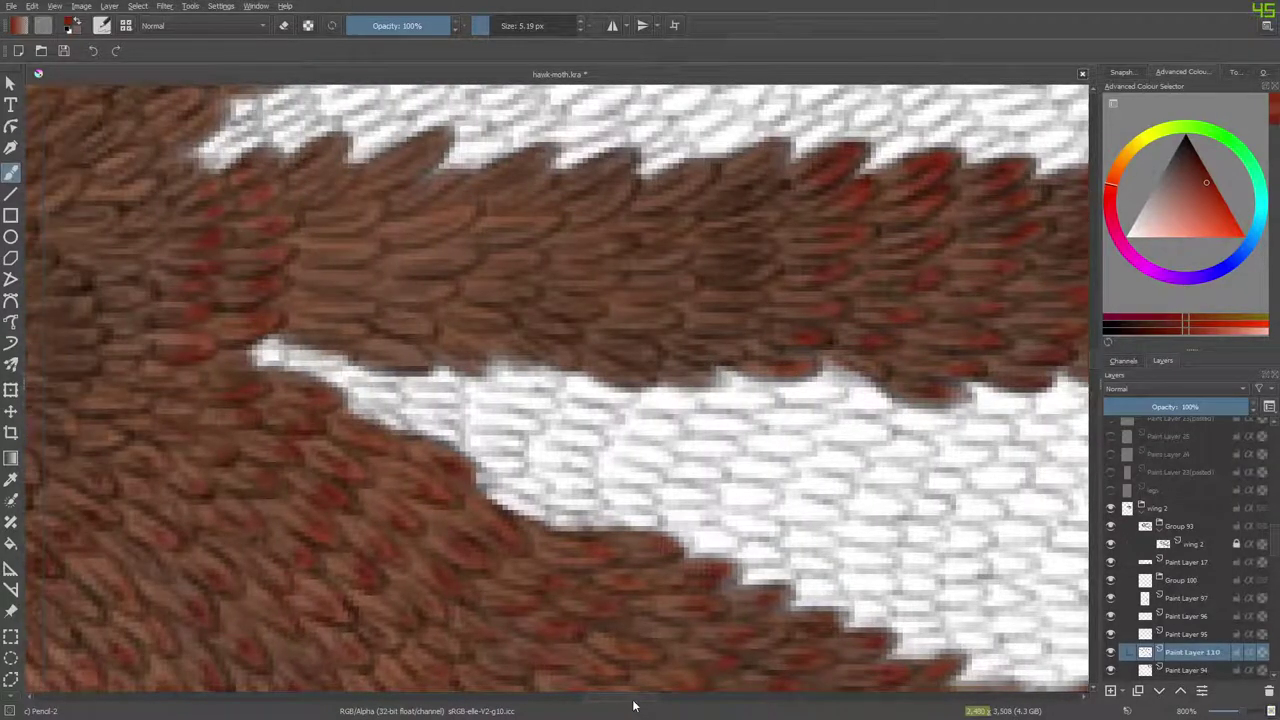
drag(742, 170, 776, 148)
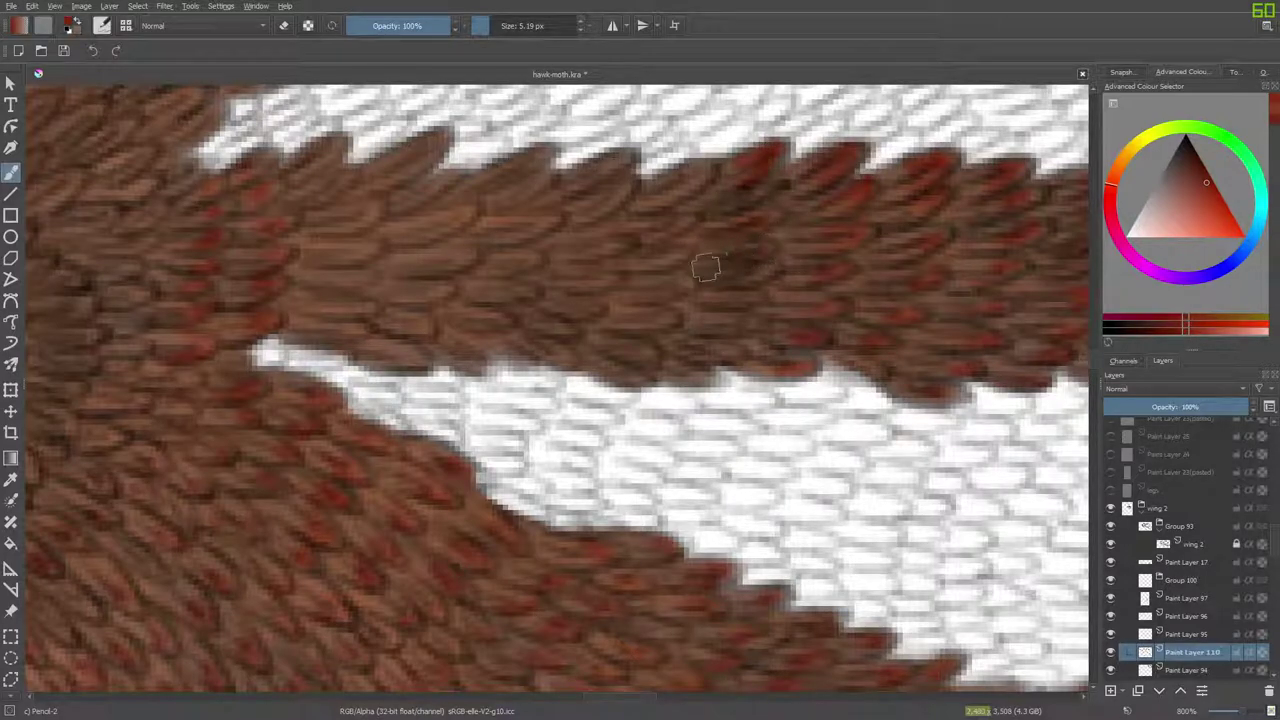
mouse_move(724, 303)
mouse_down()
mouse_move(703, 303)
mouse_move(708, 330)
mouse_move(750, 326)
mouse_up()
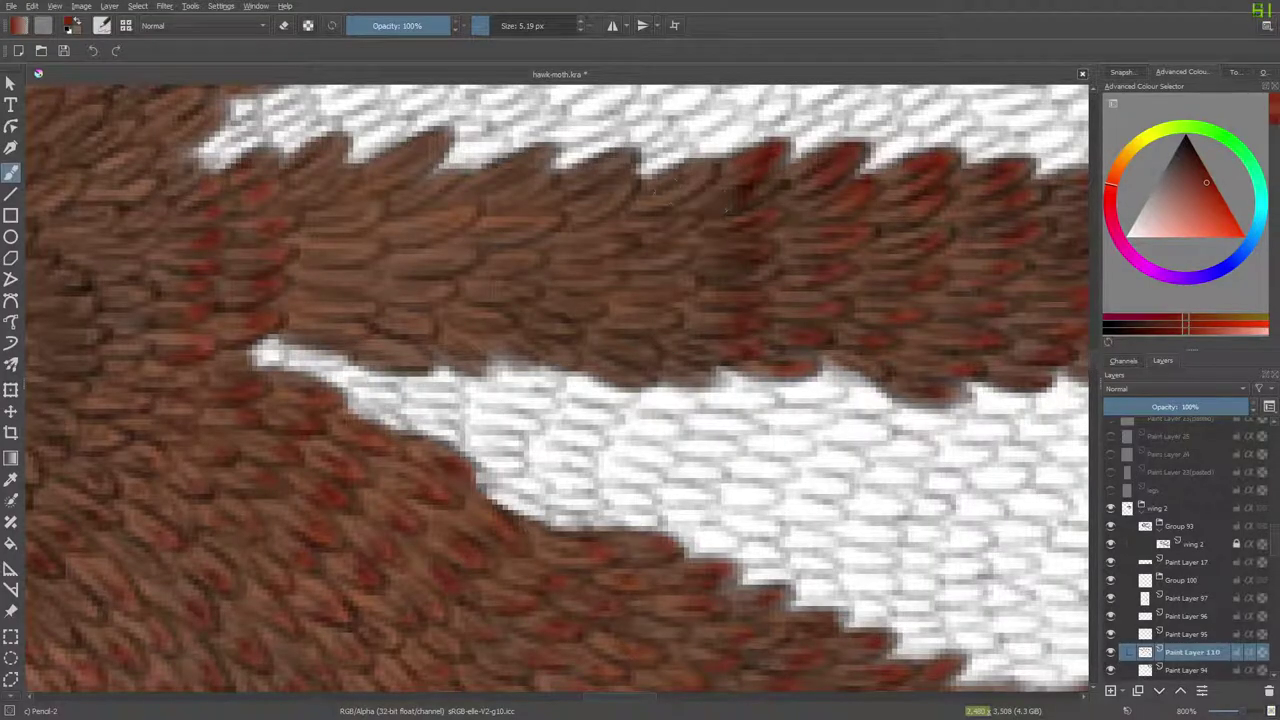
mouse_move(710, 174)
mouse_down()
mouse_move(660, 210)
mouse_move(680, 185)
mouse_move(668, 190)
mouse_move(713, 178)
mouse_move(686, 192)
mouse_up()
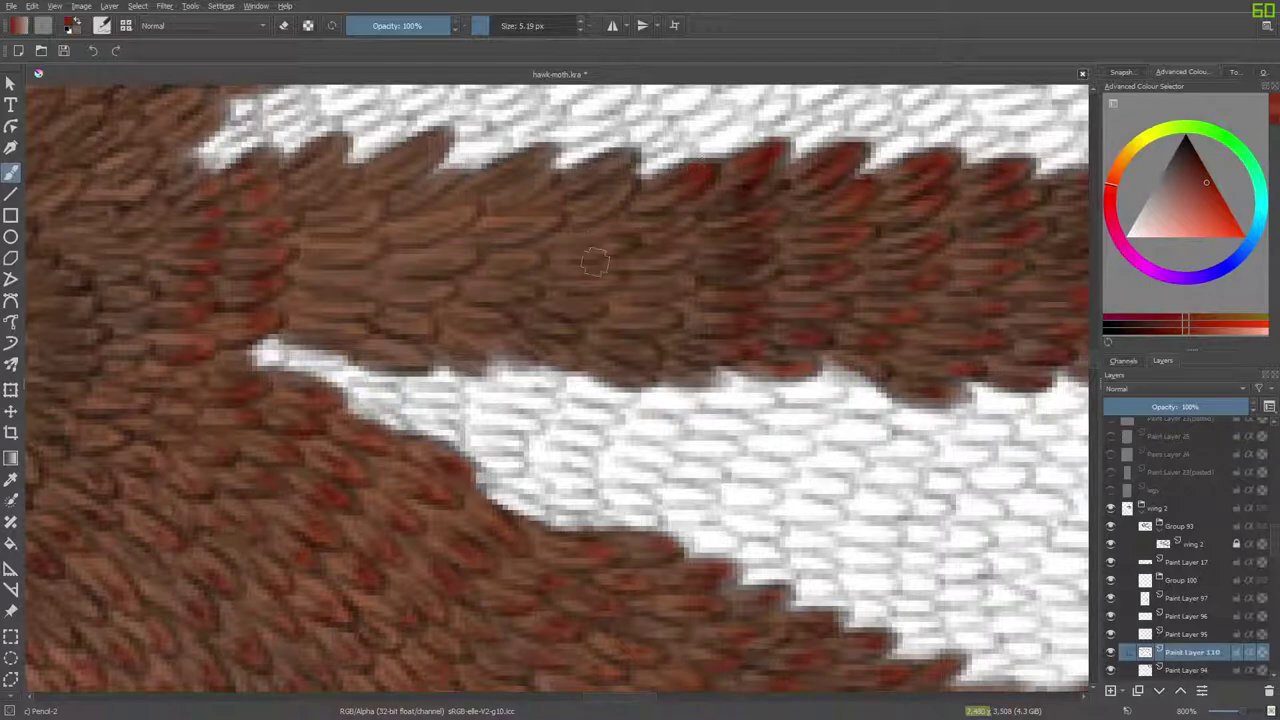
drag(697, 283, 675, 279)
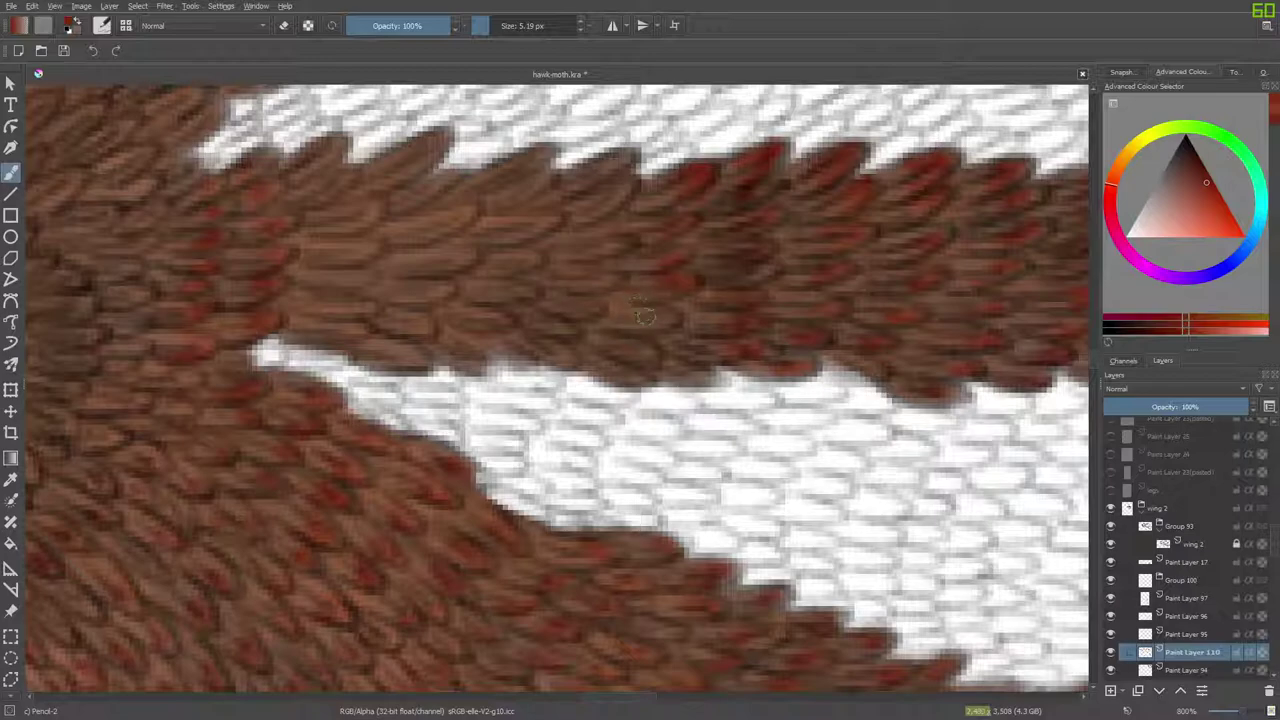
drag(636, 373, 610, 377)
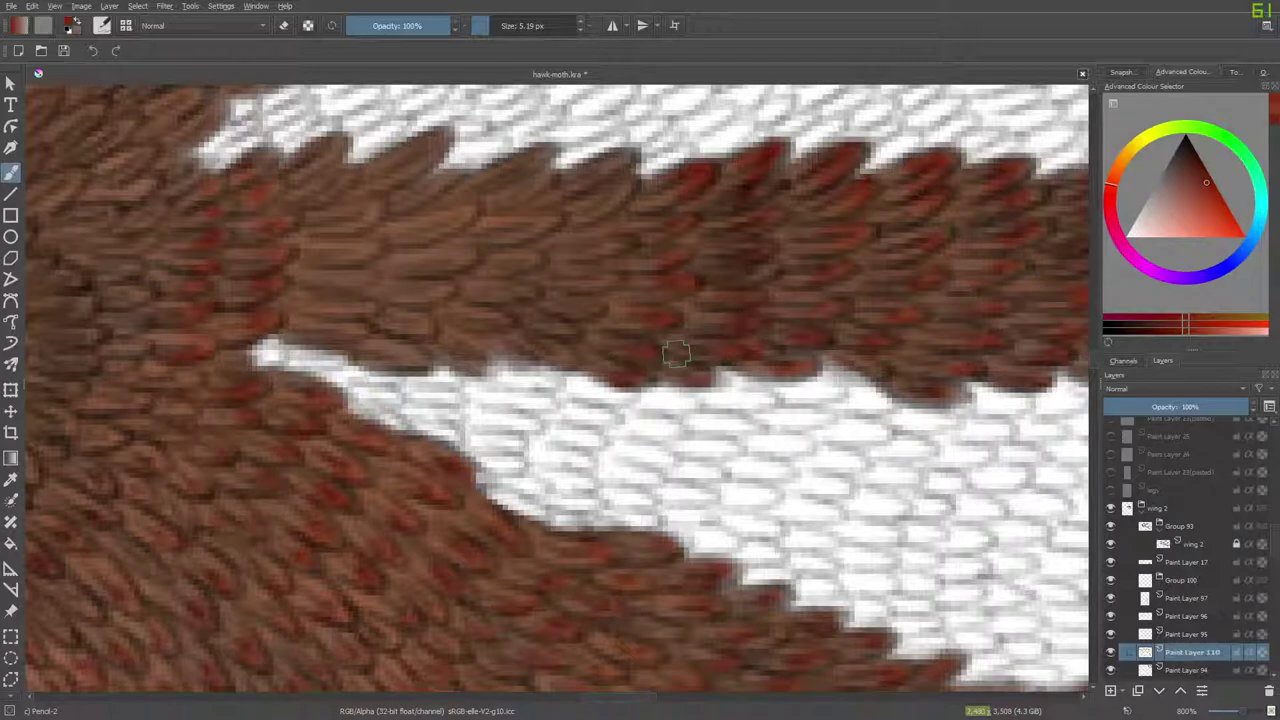
Paint red tips on the next few columns of scales along the uppermost vein, from its upper edge to its lower edge.
drag(605, 180, 611, 150)
drag(600, 208, 624, 184)
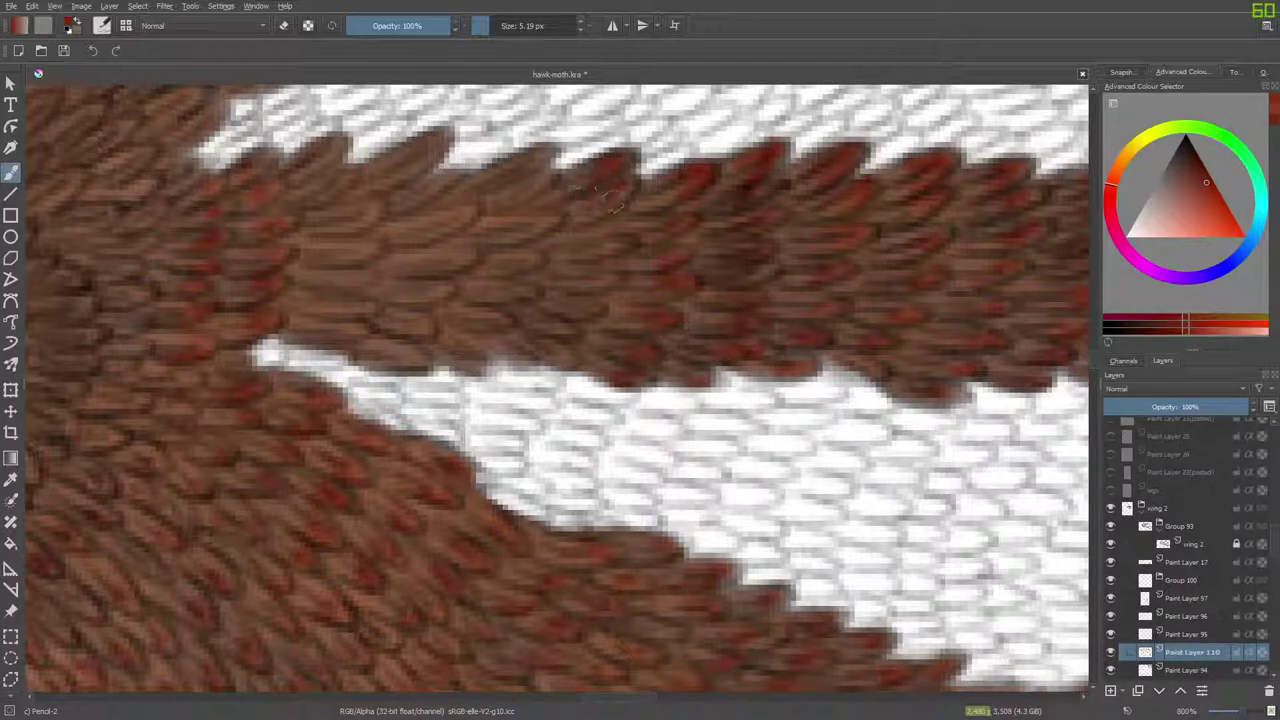
drag(608, 248, 626, 238)
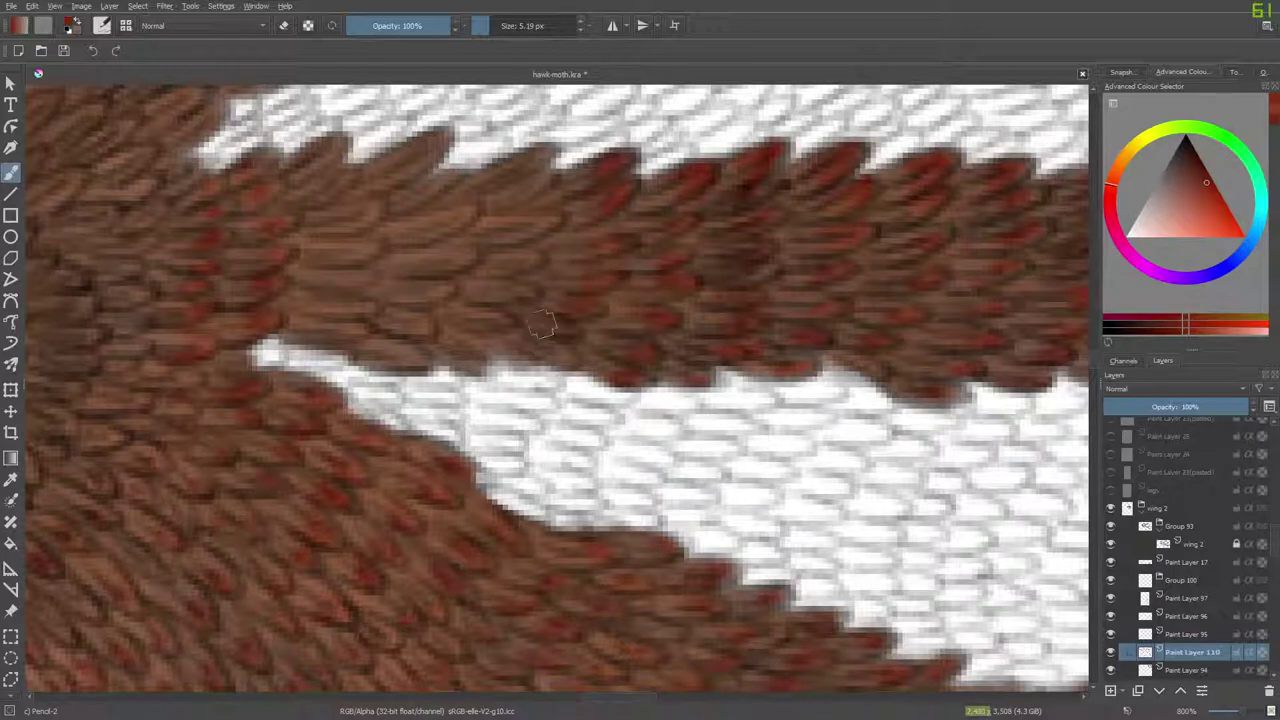
drag(512, 170, 542, 156)
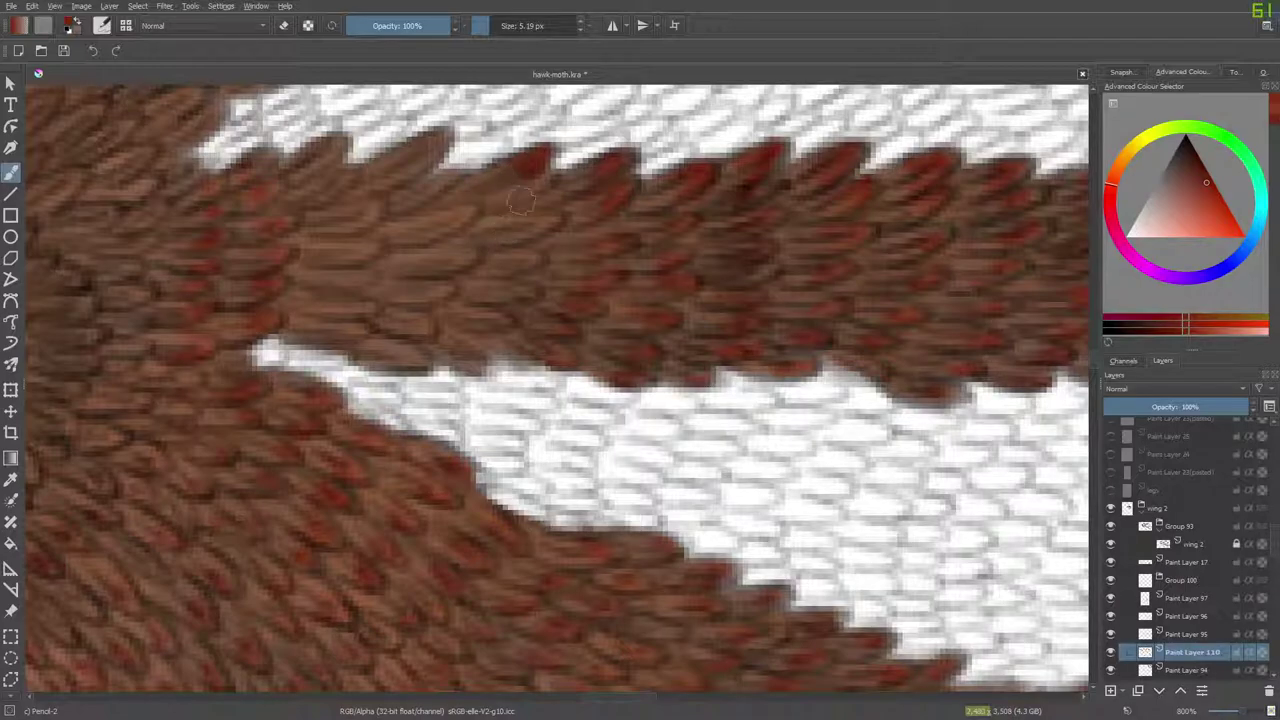
mouse_move(540, 214)
mouse_down()
mouse_move(502, 241)
mouse_move(544, 215)
mouse_move(519, 230)
mouse_move(515, 263)
mouse_move(536, 262)
mouse_move(505, 261)
mouse_move(509, 238)
mouse_move(478, 230)
mouse_up()
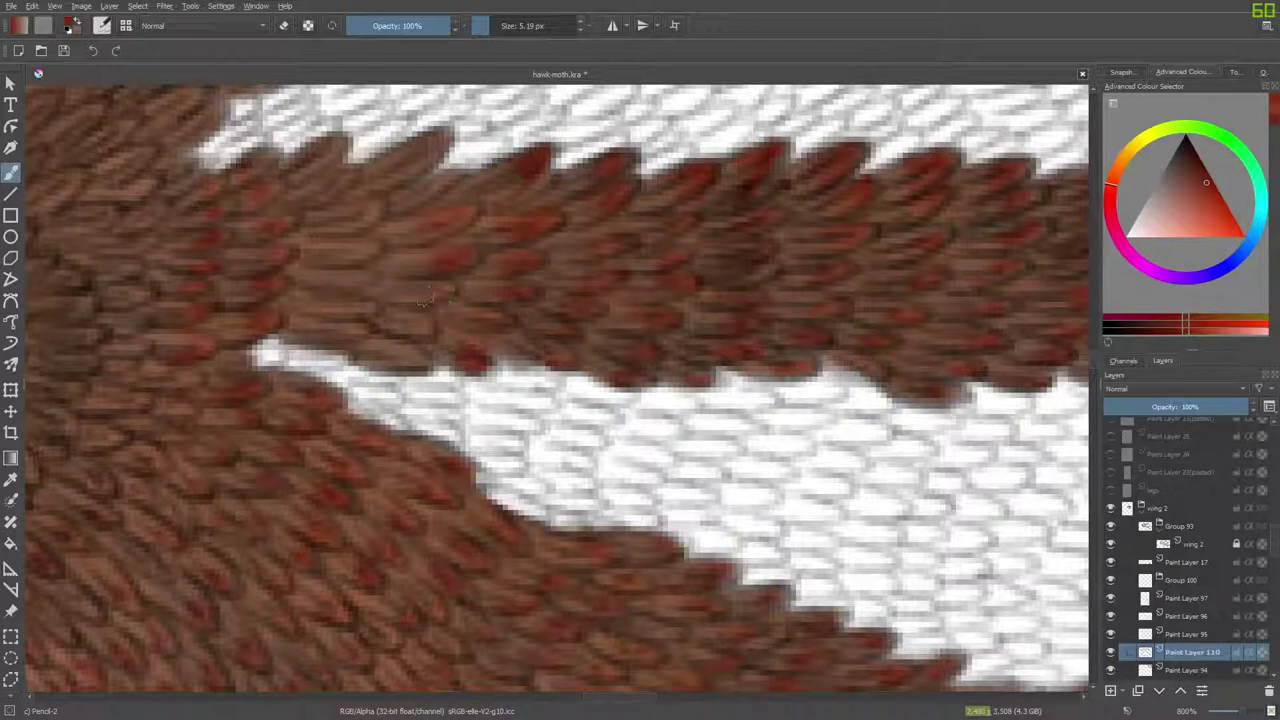
mouse_move(416, 328)
mouse_down()
mouse_move(400, 325)
mouse_move(398, 353)
mouse_up()
Redden the scale tips in the last plain columns of the uppermost vein, joining them to the reddened wing base.
drag(623, 699, 622, 704)
drag(680, 180, 685, 192)
mouse_move(672, 143)
mouse_down()
mouse_move(698, 140)
mouse_move(656, 160)
mouse_up()
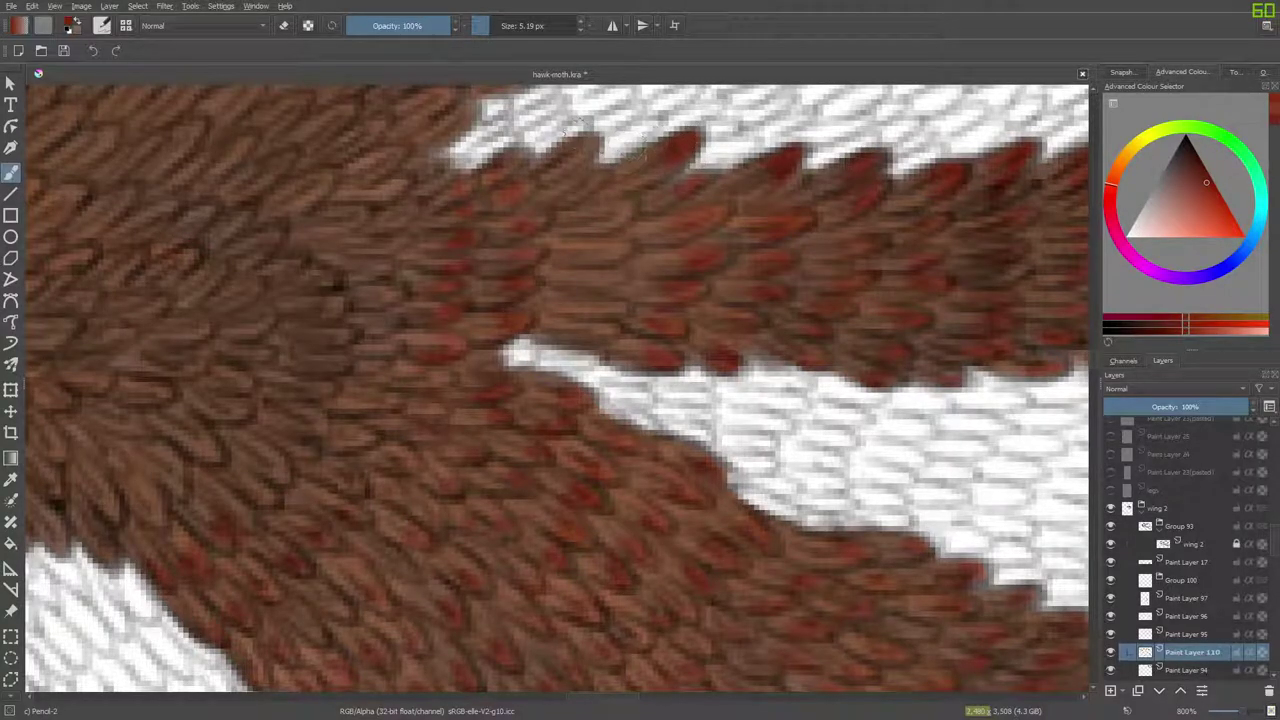
drag(562, 160, 585, 132)
mouse_move(585, 183)
mouse_down()
mouse_move(600, 174)
mouse_move(608, 215)
mouse_up()
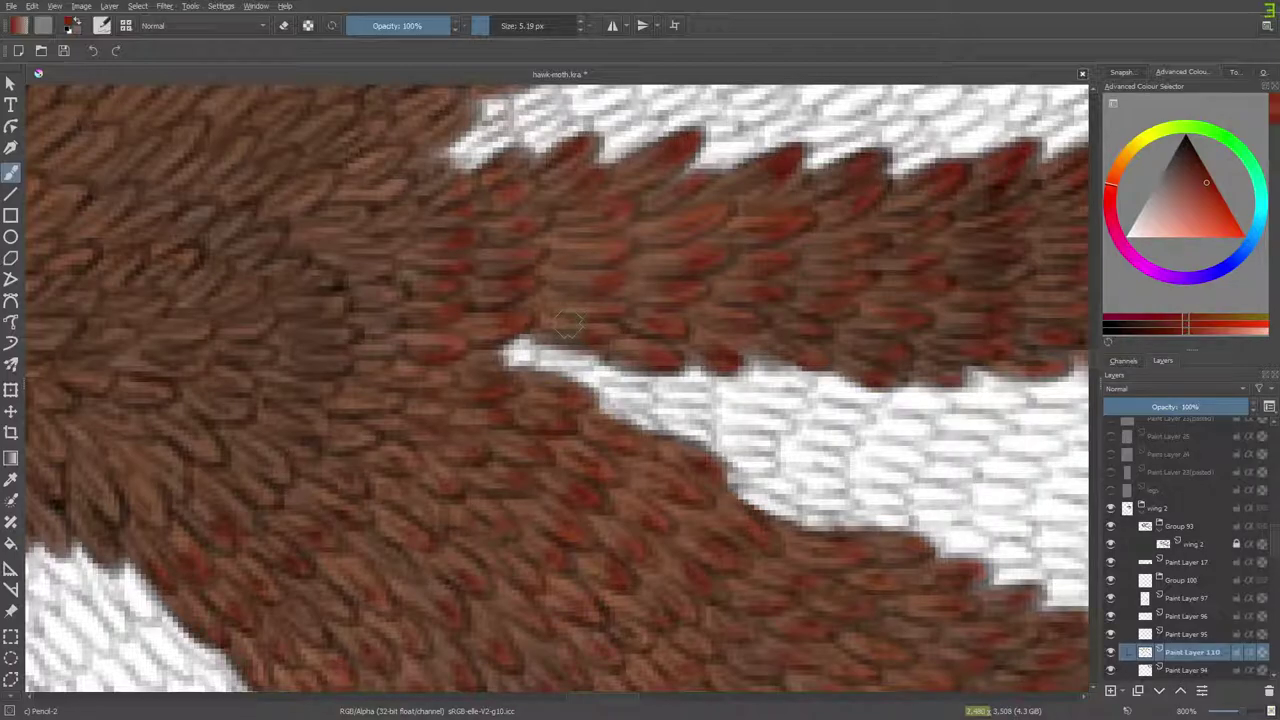
Erase the red colouring from the scales along the lower part of the diagonal vein, down towards its outer tip.
mouse_move(1092, 354)
mouse_down()
mouse_move(1094, 342)
mouse_move(1098, 386)
mouse_move(1099, 368)
mouse_up()
drag(591, 697, 631, 716)
drag(1090, 323, 1097, 401)
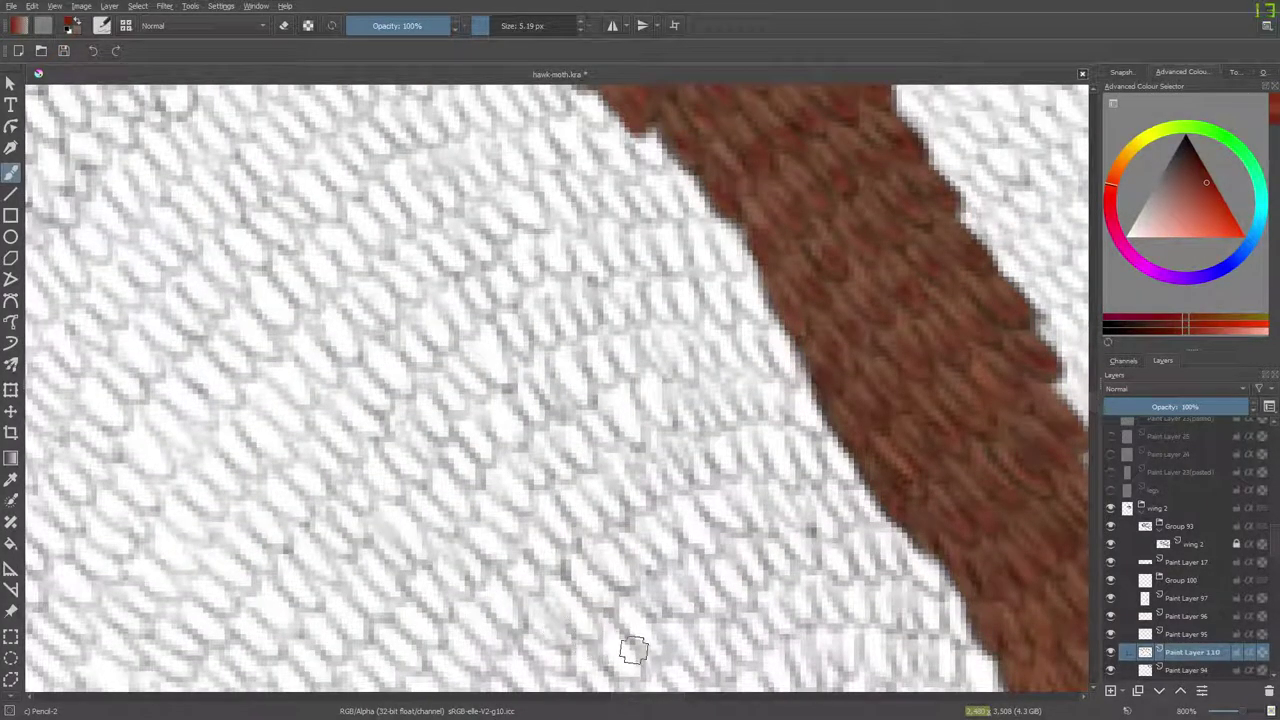
drag(643, 697, 688, 704)
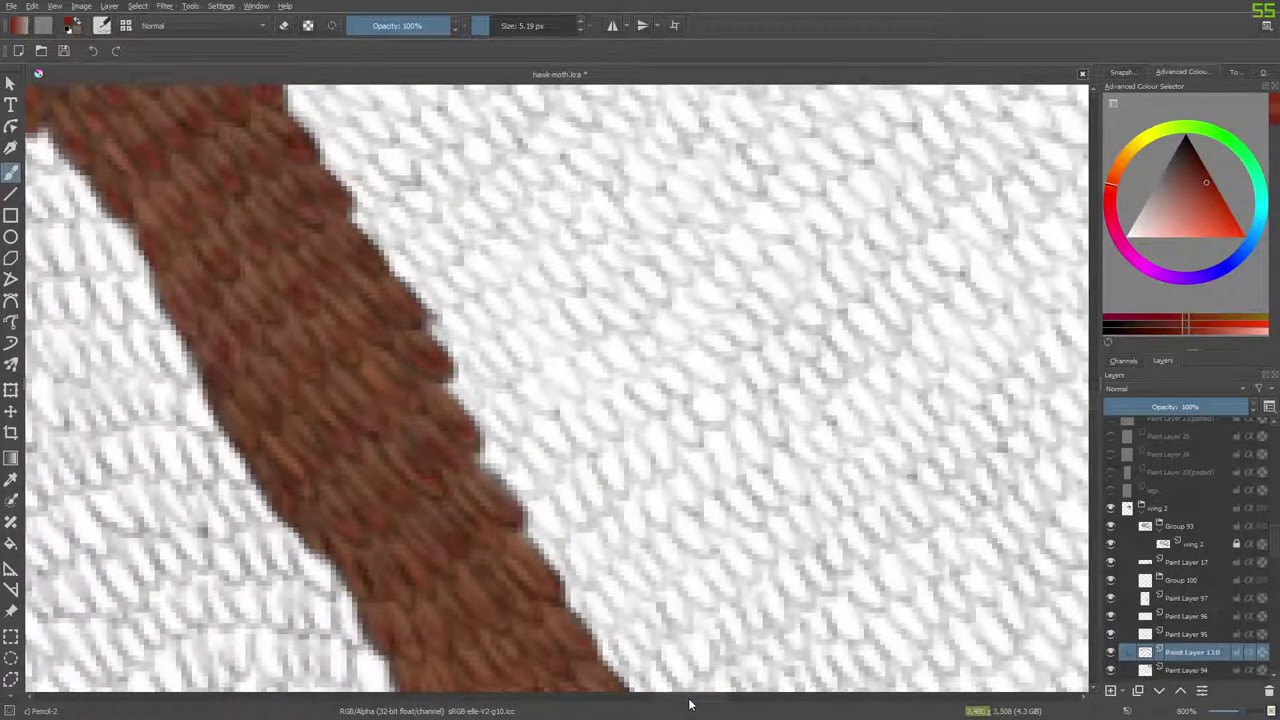
key(e)
key(e)
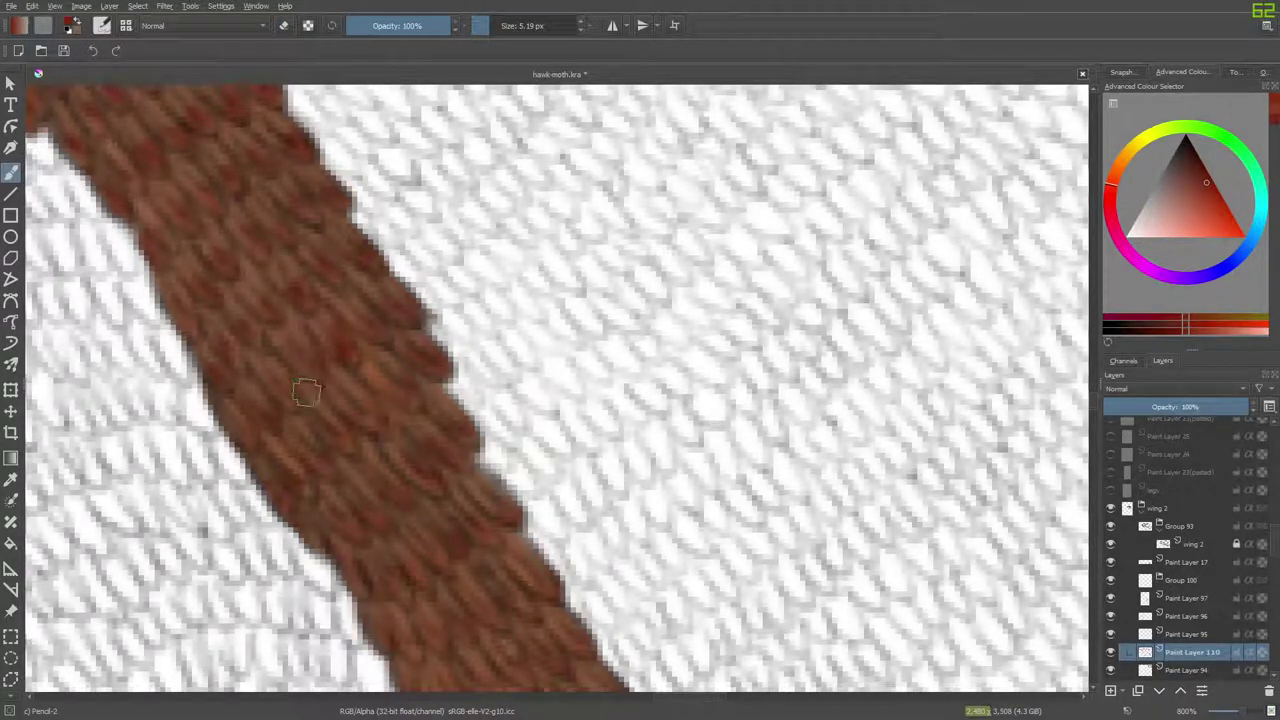
key(e)
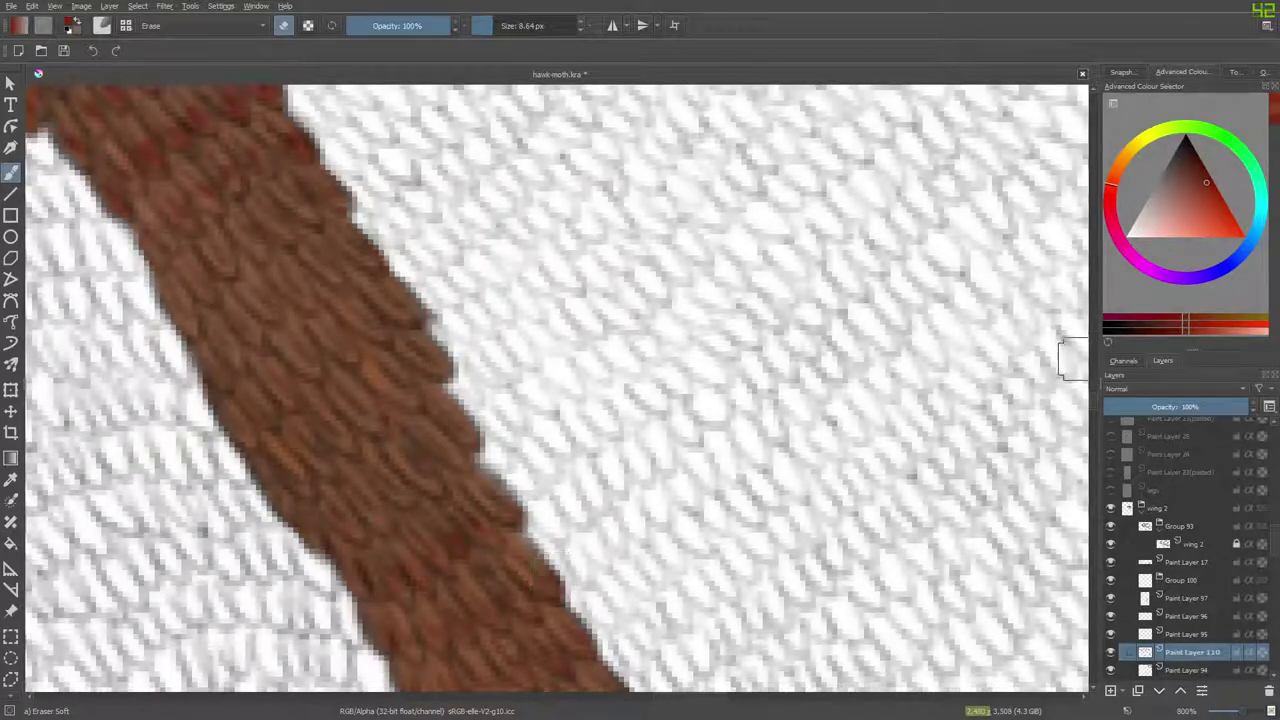
drag(1093, 400, 1092, 412)
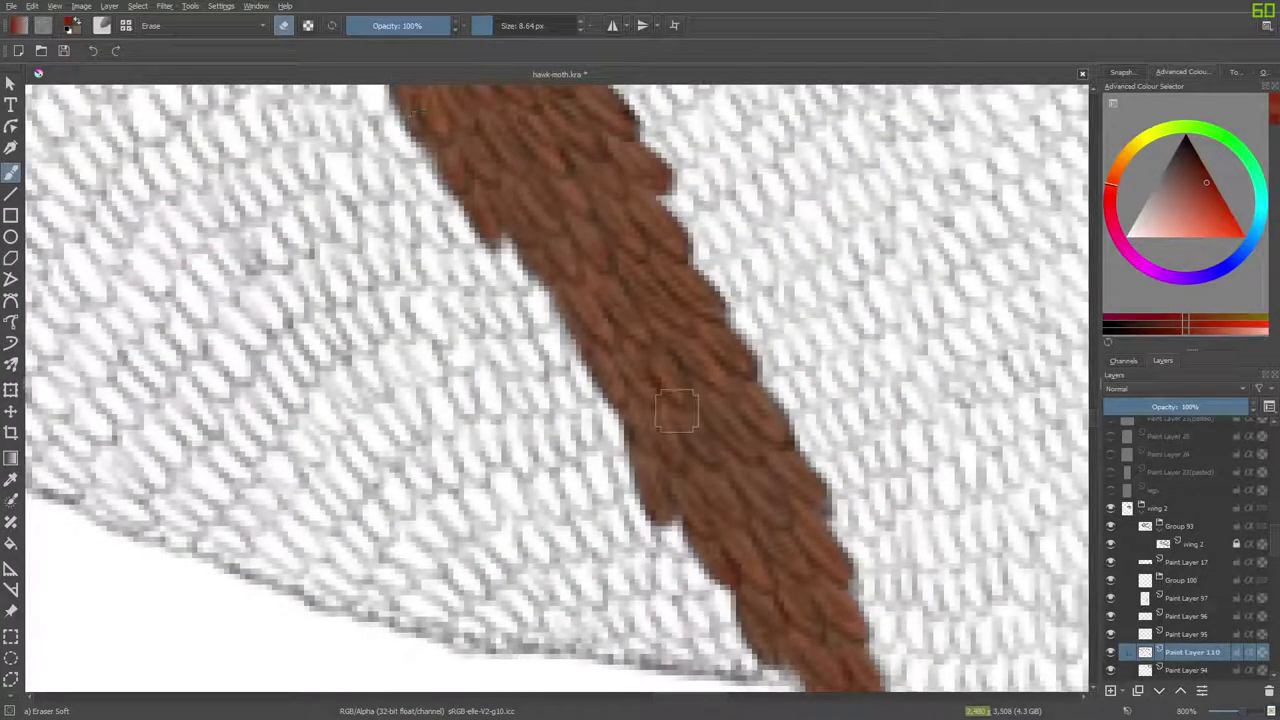
scroll(1085, 420, up, 3)
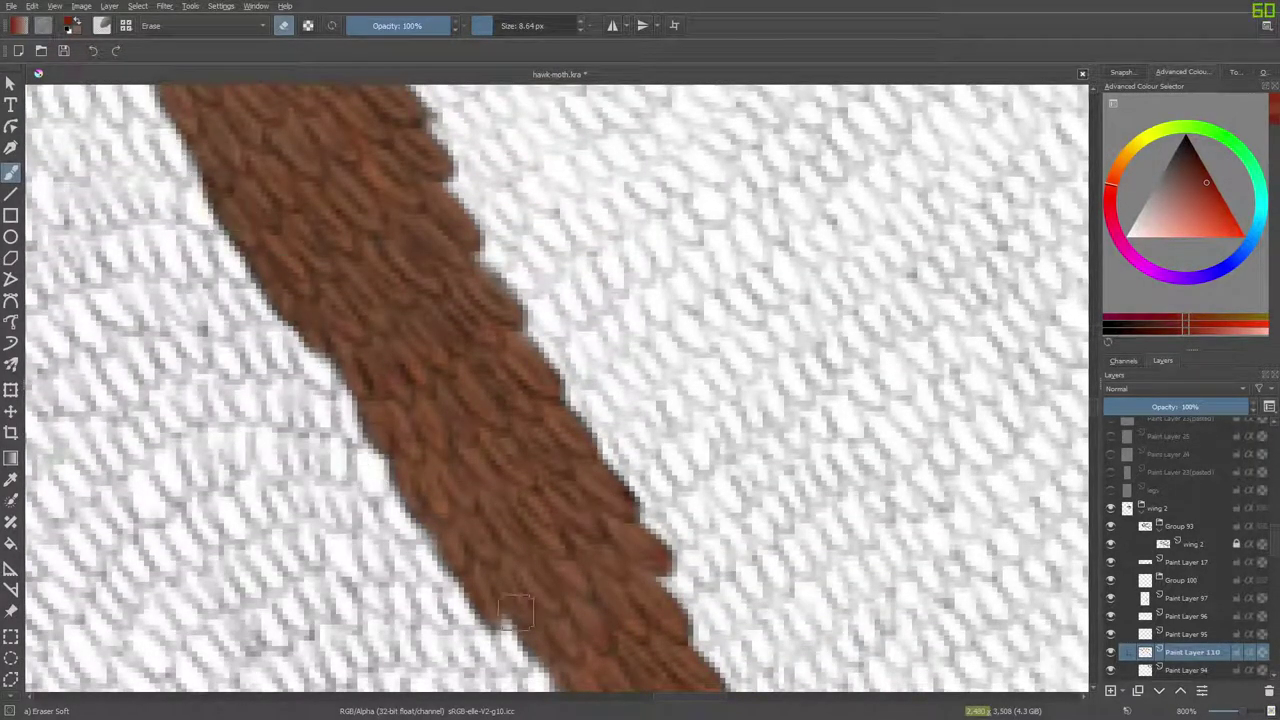
scroll(1085, 415, down, 5)
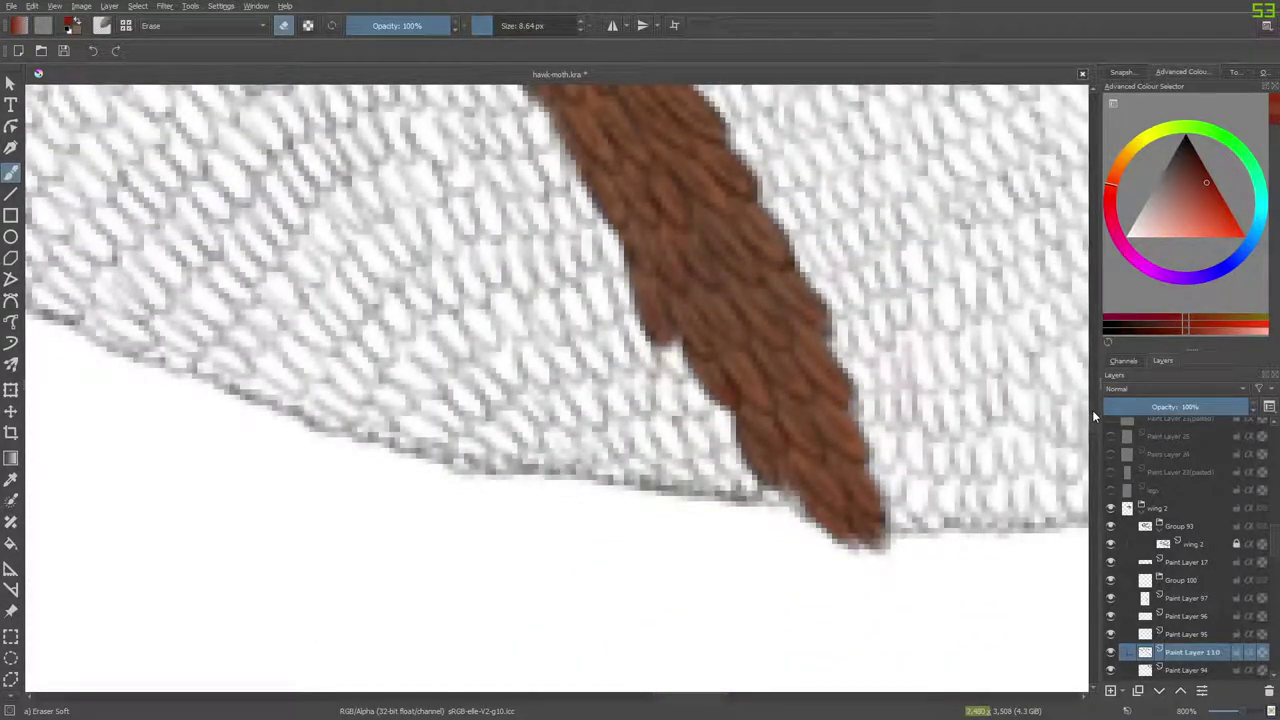
Paint red tips on the lowest few rows of scales at the diagonal vein's outer end.
key(e)
drag(868, 540, 876, 530)
mouse_move(862, 484)
mouse_down()
mouse_move(876, 508)
mouse_move(864, 484)
mouse_up()
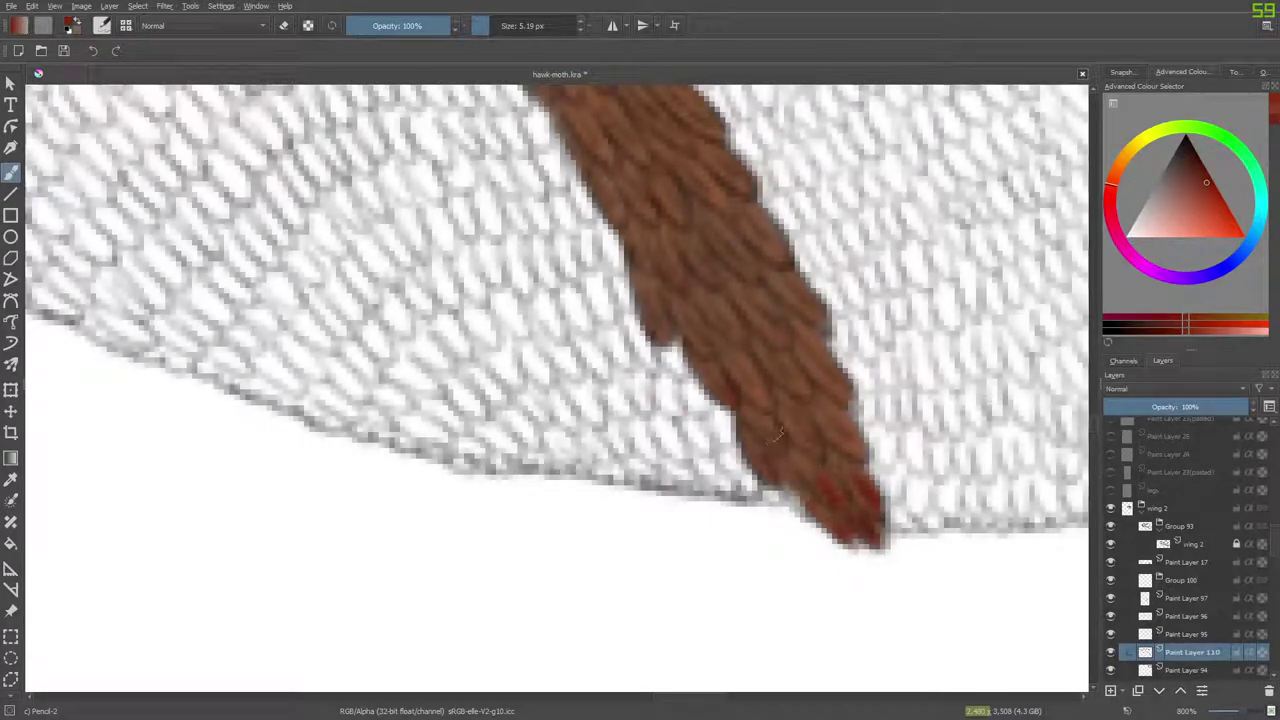
mouse_move(797, 428)
mouse_down()
mouse_move(812, 450)
mouse_move(782, 438)
mouse_up()
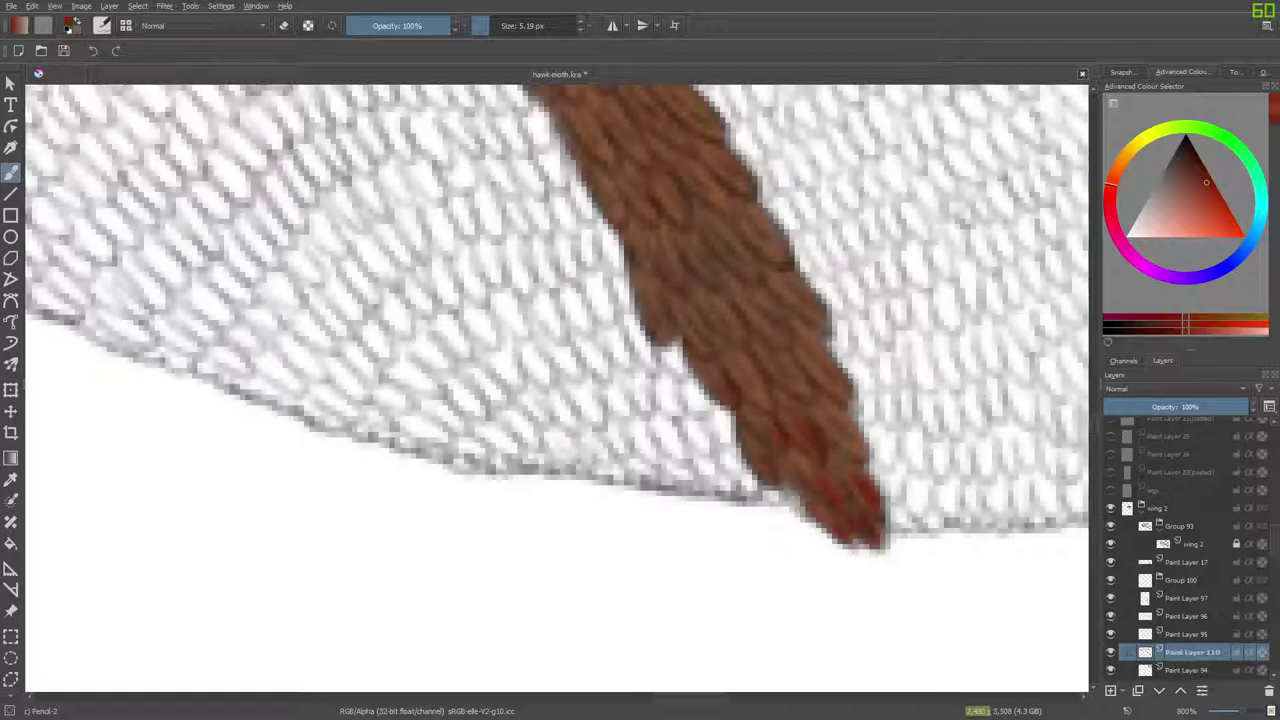
mouse_move(836, 392)
mouse_down()
mouse_move(822, 375)
mouse_move(788, 373)
mouse_move(764, 398)
mouse_move(732, 398)
mouse_up()
Add red tips to the next three rows of scales further up the diagonal vein, from edge to edge.
mouse_move(700, 333)
mouse_down()
mouse_move(743, 330)
mouse_move(744, 280)
mouse_move(775, 330)
mouse_move(810, 314)
mouse_up()
drag(662, 318, 652, 332)
mouse_move(641, 250)
mouse_down()
mouse_move(672, 260)
mouse_move(673, 245)
mouse_move(708, 264)
mouse_move(692, 214)
mouse_move(745, 245)
mouse_move(750, 276)
mouse_move(734, 238)
mouse_move(780, 242)
mouse_up()
mouse_move(714, 200)
mouse_down()
mouse_move(682, 192)
mouse_move(687, 210)
mouse_move(653, 188)
mouse_move(628, 202)
mouse_move(635, 190)
mouse_move(614, 215)
mouse_up()
drag(726, 188, 738, 174)
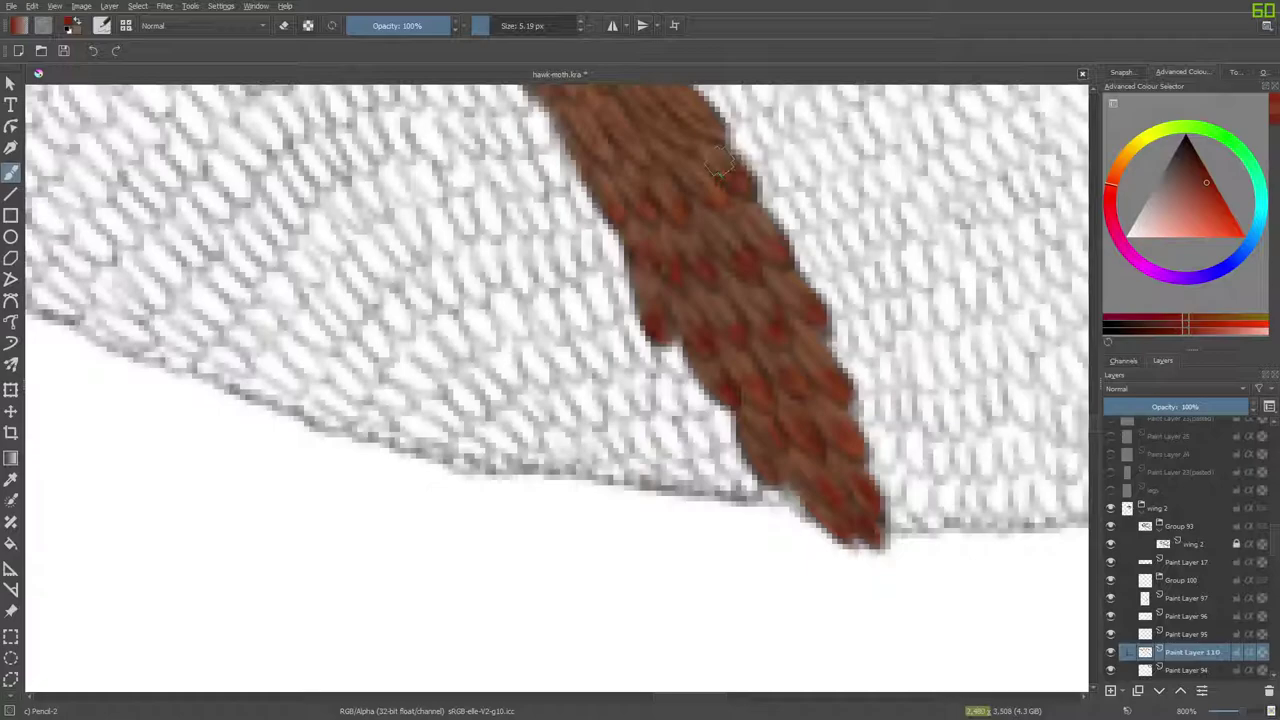
Continue the red tips up the diagonal vein through the rows around its pointed right-edge scale.
drag(1095, 429, 1097, 424)
drag(1097, 423, 1099, 412)
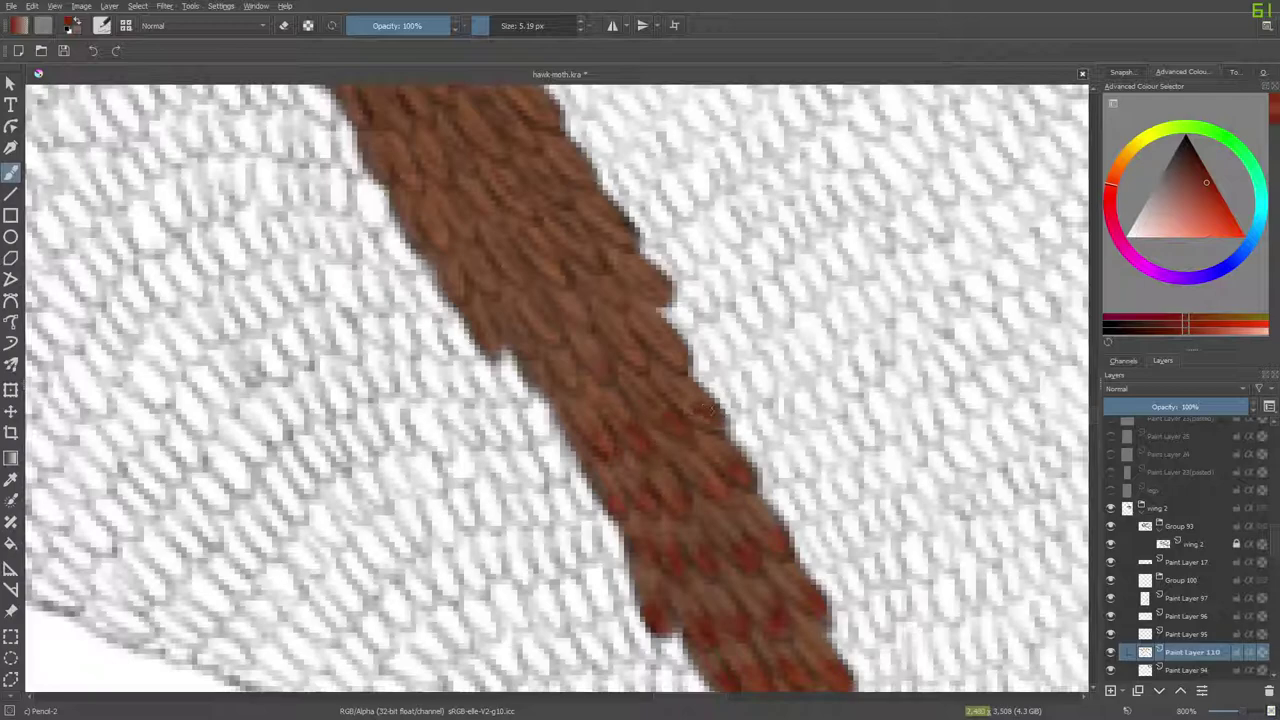
mouse_move(678, 356)
mouse_down()
mouse_move(610, 337)
mouse_move(600, 377)
mouse_move(522, 357)
mouse_move(478, 327)
mouse_move(482, 339)
mouse_move(483, 317)
mouse_move(522, 339)
mouse_move(552, 314)
mouse_up()
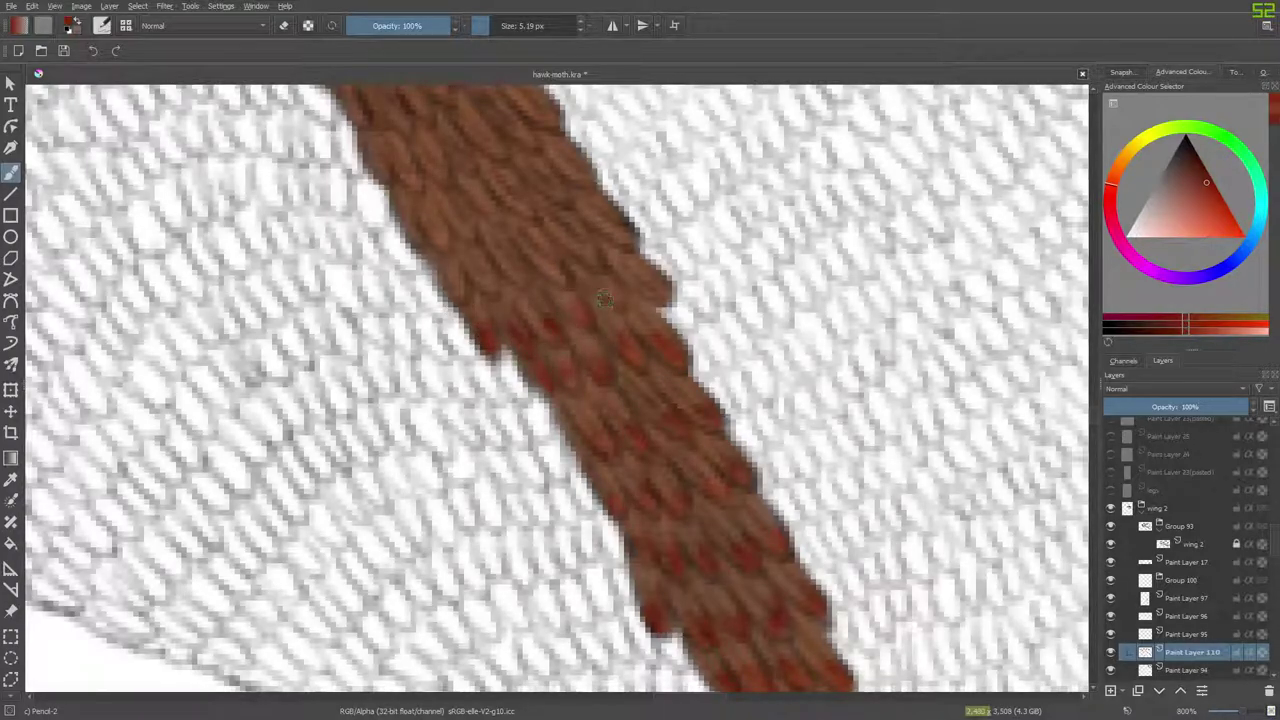
mouse_move(622, 305)
mouse_down()
mouse_move(613, 291)
mouse_move(647, 283)
mouse_up()
mouse_move(632, 240)
mouse_down()
mouse_move(553, 225)
mouse_move(555, 262)
mouse_move(555, 248)
mouse_move(520, 258)
mouse_move(516, 278)
mouse_move(496, 263)
mouse_move(495, 282)
mouse_move(472, 278)
mouse_move(452, 297)
mouse_move(382, 195)
mouse_move(428, 232)
mouse_move(420, 220)
mouse_move(497, 203)
mouse_up()
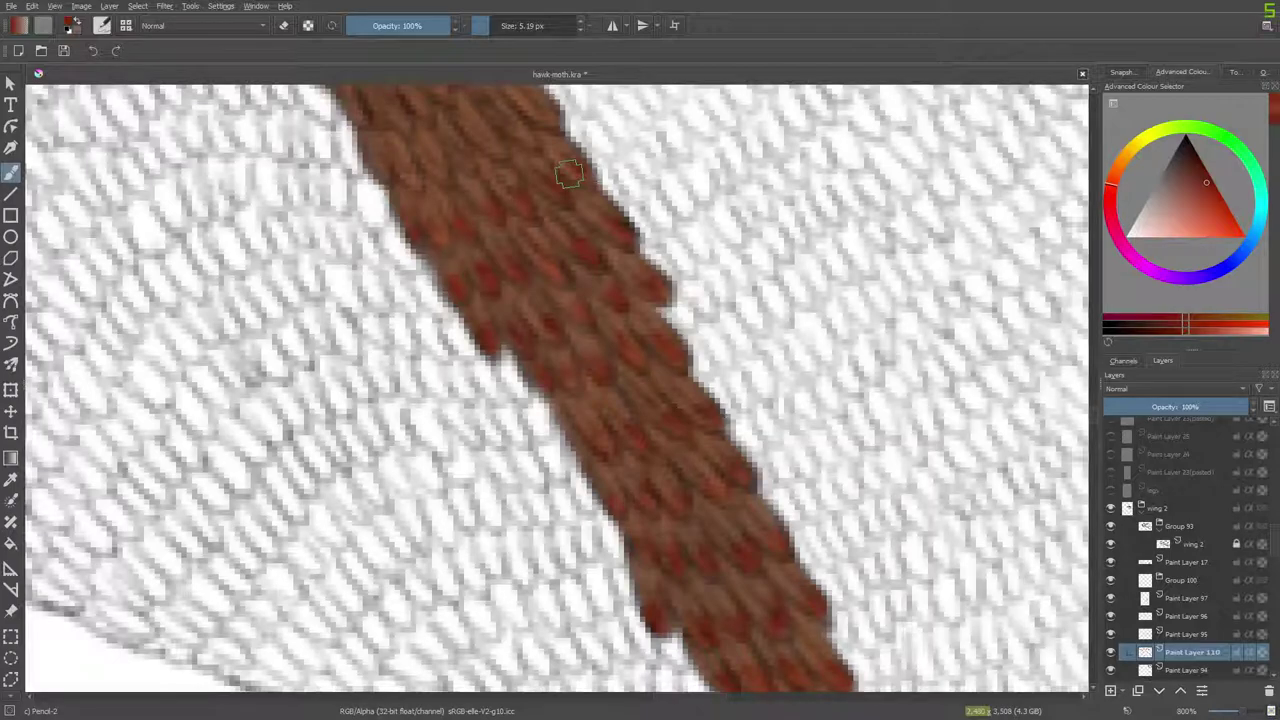
Redden the scale tips across the darker brown patch of the diagonal vein and the row just above it.
drag(1093, 424, 1095, 408)
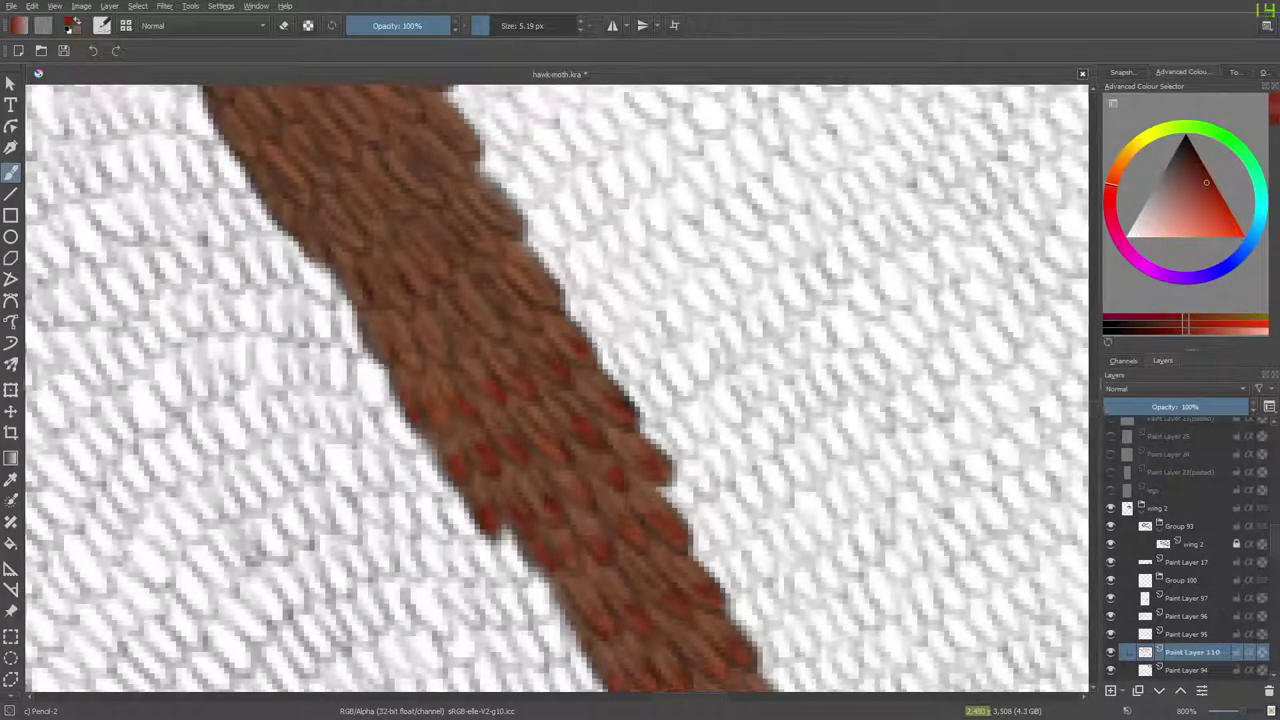
mouse_move(541, 289)
mouse_down()
mouse_move(482, 285)
mouse_move(512, 320)
mouse_move(444, 302)
mouse_move(467, 350)
mouse_move(359, 345)
mouse_move(384, 342)
mouse_move(378, 276)
mouse_move(358, 298)
mouse_move(360, 285)
mouse_move(403, 294)
mouse_move(389, 265)
mouse_move(432, 278)
mouse_move(400, 222)
mouse_move(434, 261)
mouse_move(432, 245)
mouse_move(462, 234)
mouse_move(457, 254)
mouse_move(467, 237)
mouse_move(484, 243)
mouse_move(469, 210)
mouse_move(500, 205)
mouse_up()
mouse_move(468, 150)
mouse_down()
mouse_move(443, 133)
mouse_move(443, 170)
mouse_move(407, 188)
mouse_move(431, 172)
mouse_move(408, 170)
mouse_move(418, 178)
mouse_move(398, 176)
mouse_move(399, 195)
mouse_move(359, 185)
mouse_move(387, 195)
mouse_move(371, 218)
mouse_move(314, 243)
mouse_up()
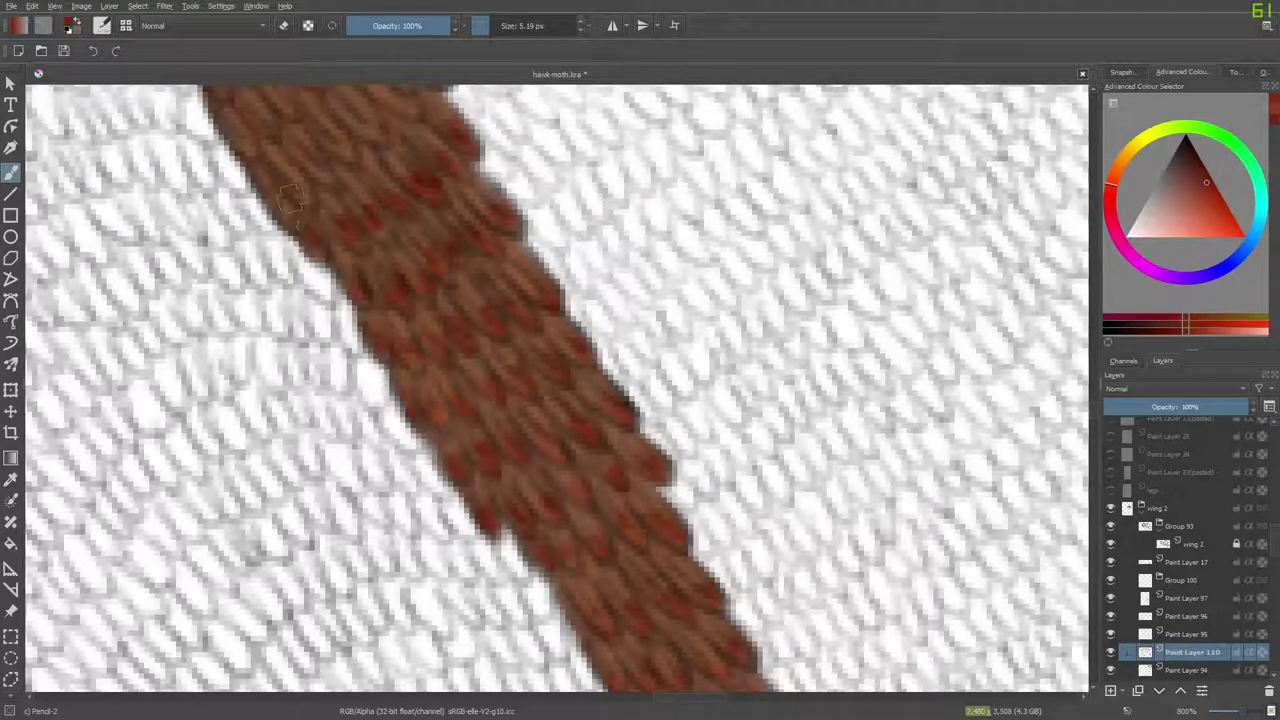
Paint red on the scale tips just above the finished rows of the diagonal vein, including those on its right edge.
scroll(1094, 402, down, 1)
scroll(1097, 401, down, 4)
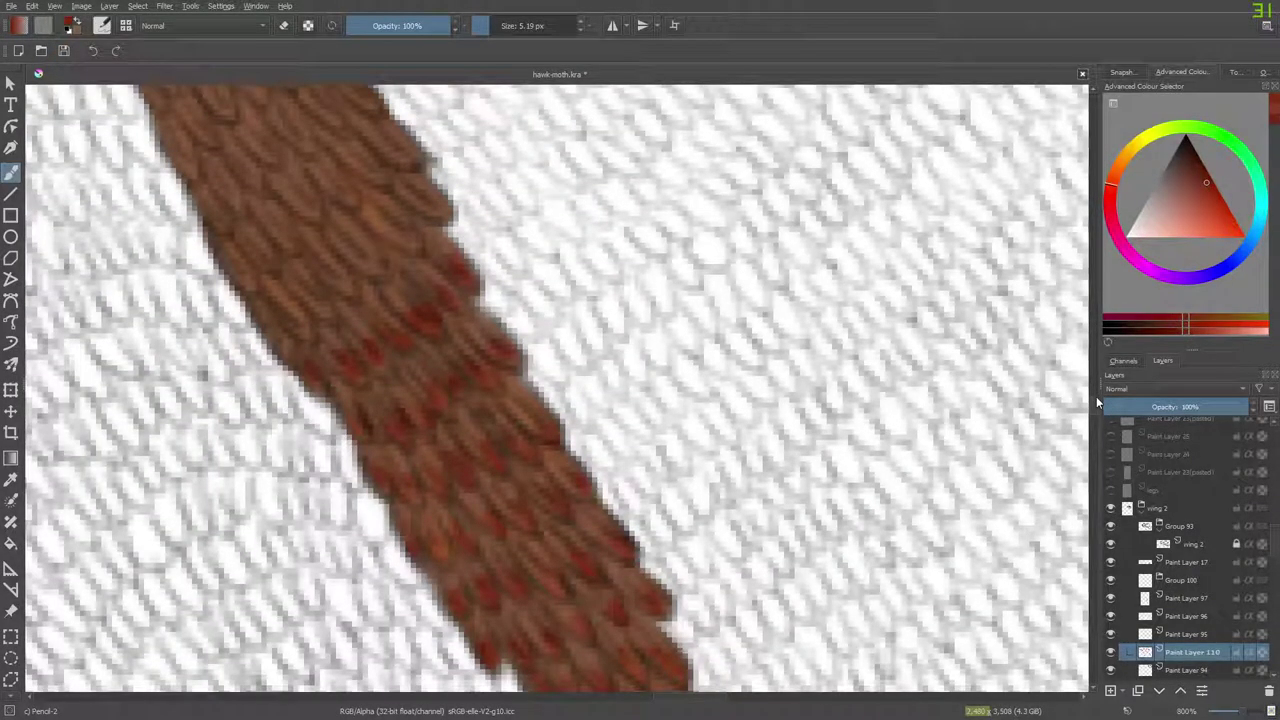
scroll(670, 698, left, 6)
drag(670, 698, 664, 698)
drag(1091, 405, 1094, 395)
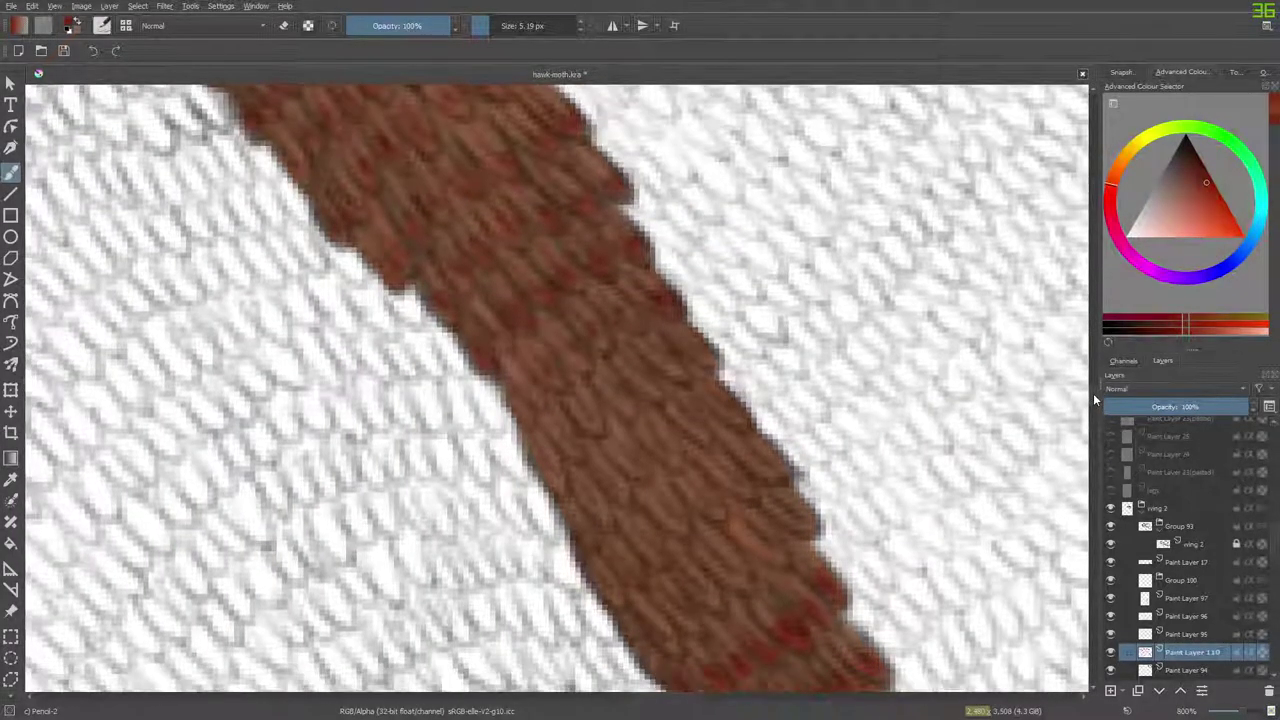
scroll(1093, 392, up, 1)
scroll(1094, 391, down, 2)
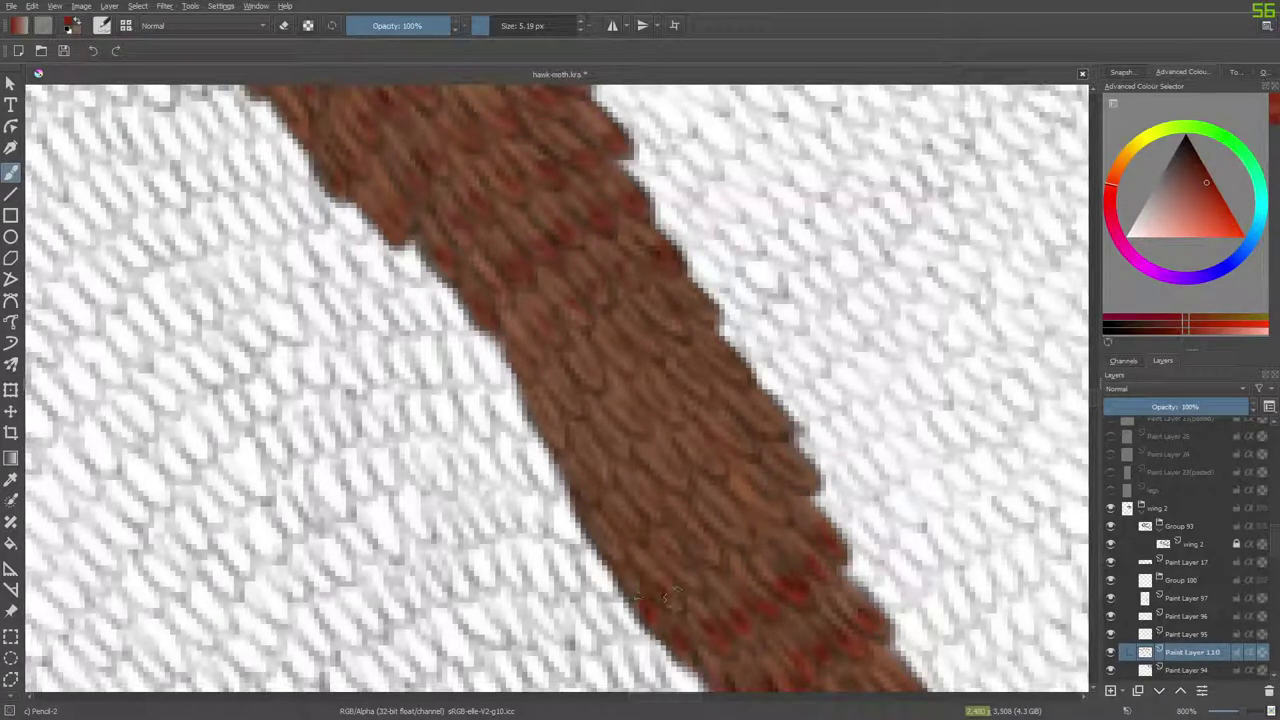
mouse_move(683, 562)
mouse_down()
mouse_move(701, 525)
mouse_move(736, 532)
mouse_up()
drag(758, 490, 776, 512)
drag(788, 460, 802, 474)
drag(820, 532, 834, 550)
Fill the remaining plain rows of the diagonal vein with red tips, up to the section already reddened.
mouse_move(760, 408)
mouse_down()
mouse_move(694, 429)
mouse_move(728, 449)
mouse_move(748, 434)
mouse_move(702, 456)
mouse_move(683, 444)
mouse_move(676, 485)
mouse_move(633, 455)
mouse_move(651, 497)
mouse_move(635, 495)
mouse_move(605, 545)
mouse_move(601, 488)
mouse_move(575, 455)
mouse_move(608, 546)
mouse_up()
mouse_move(583, 481)
mouse_down()
mouse_move(629, 414)
mouse_move(641, 422)
mouse_move(637, 411)
mouse_move(602, 463)
mouse_move(676, 402)
mouse_up()
drag(732, 360, 744, 376)
mouse_move(700, 300)
mouse_down()
mouse_move(682, 334)
mouse_move(652, 323)
mouse_move(624, 331)
mouse_move(652, 342)
mouse_up()
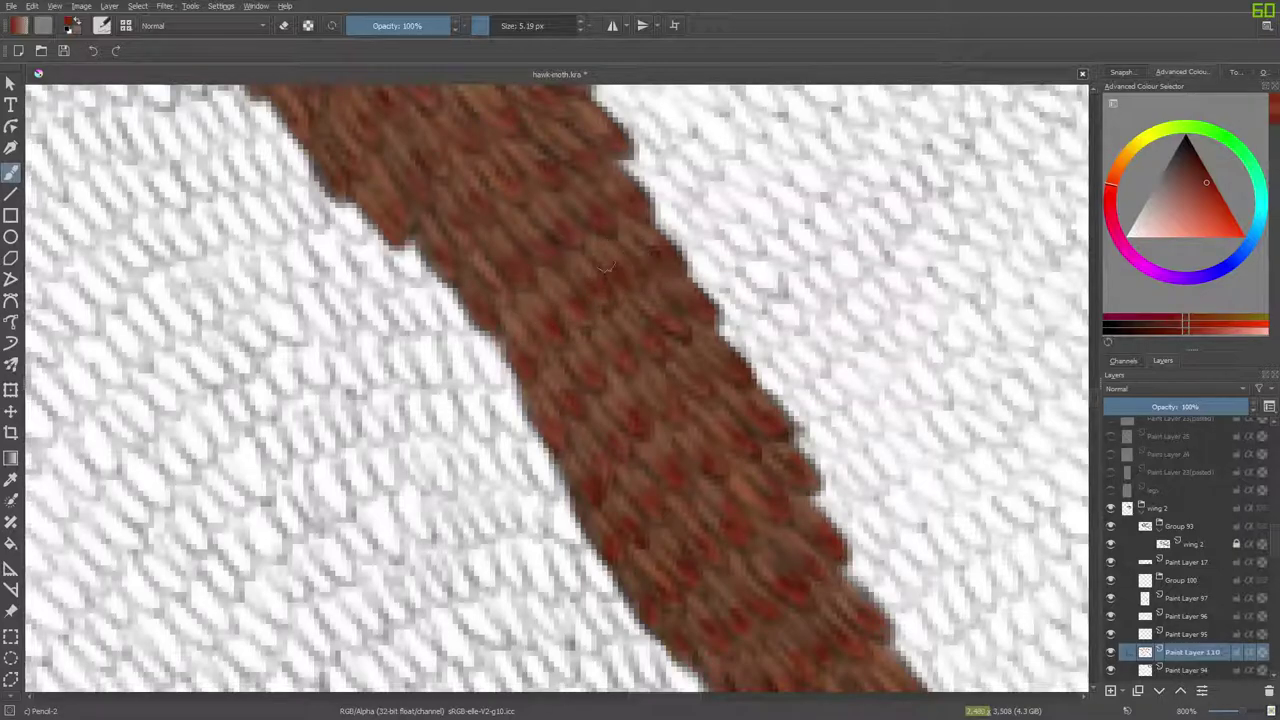
Erase the older red colouring from the middle section of the diagonal vein, across its full width.
drag(1093, 394, 1093, 390)
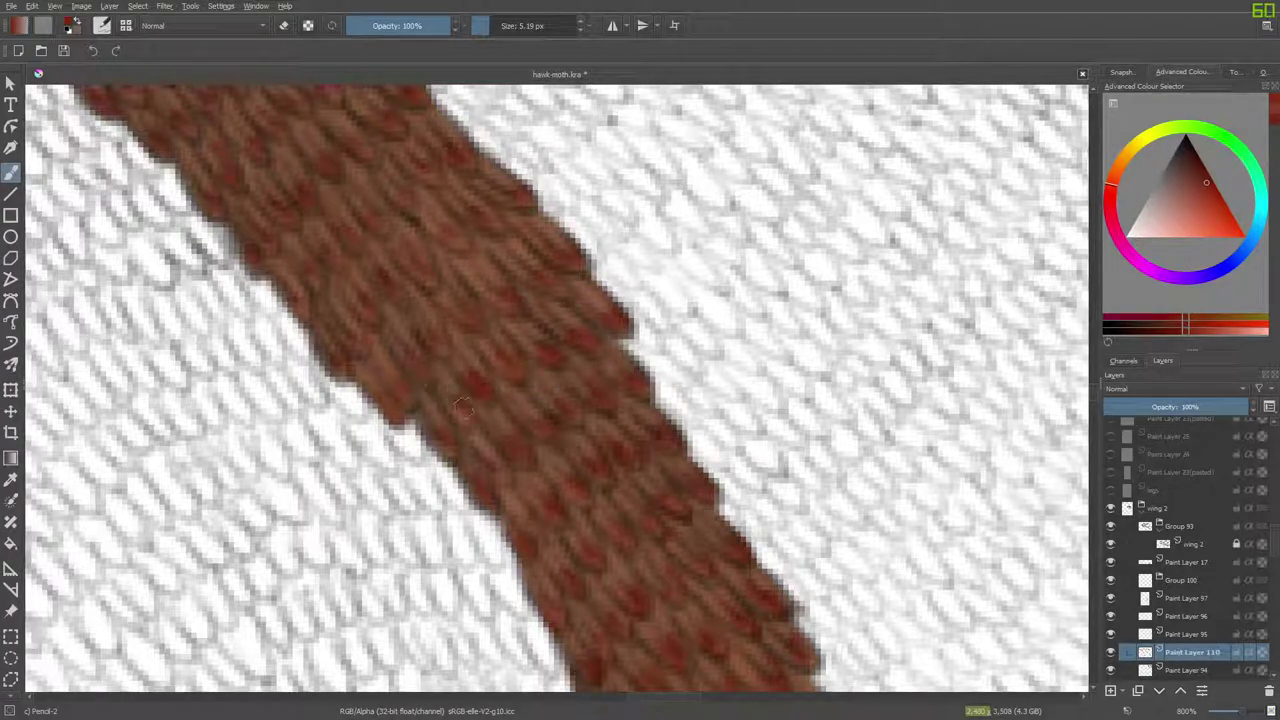
key(e)
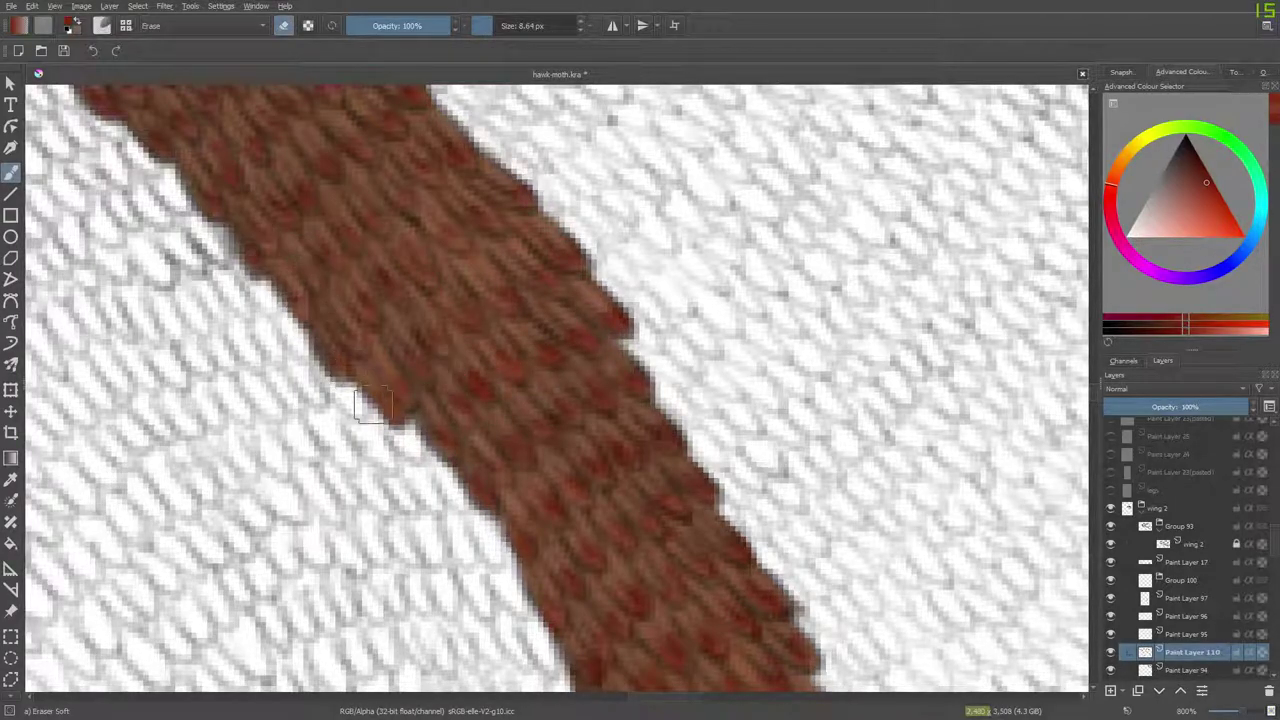
mouse_move(328, 140)
mouse_down()
mouse_move(481, 284)
mouse_move(530, 300)
mouse_move(576, 295)
mouse_move(565, 190)
mouse_move(589, 224)
mouse_move(582, 283)
mouse_up()
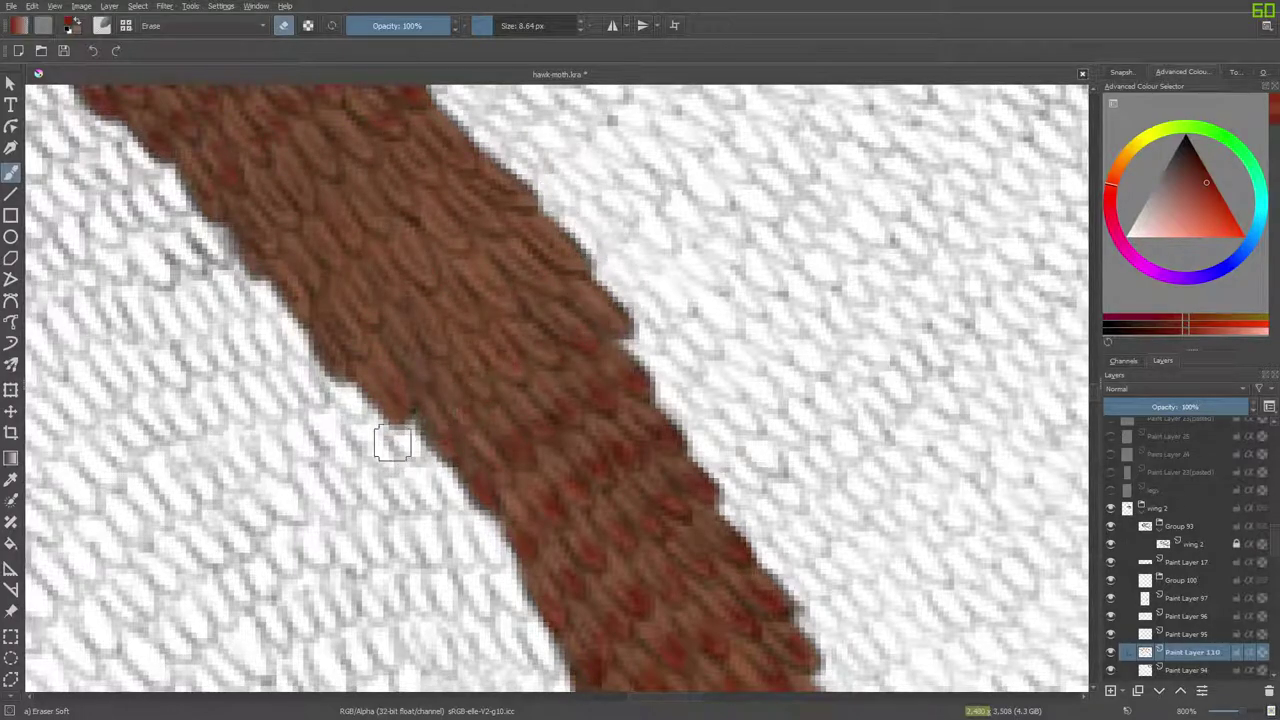
drag(226, 163, 273, 169)
key(e)
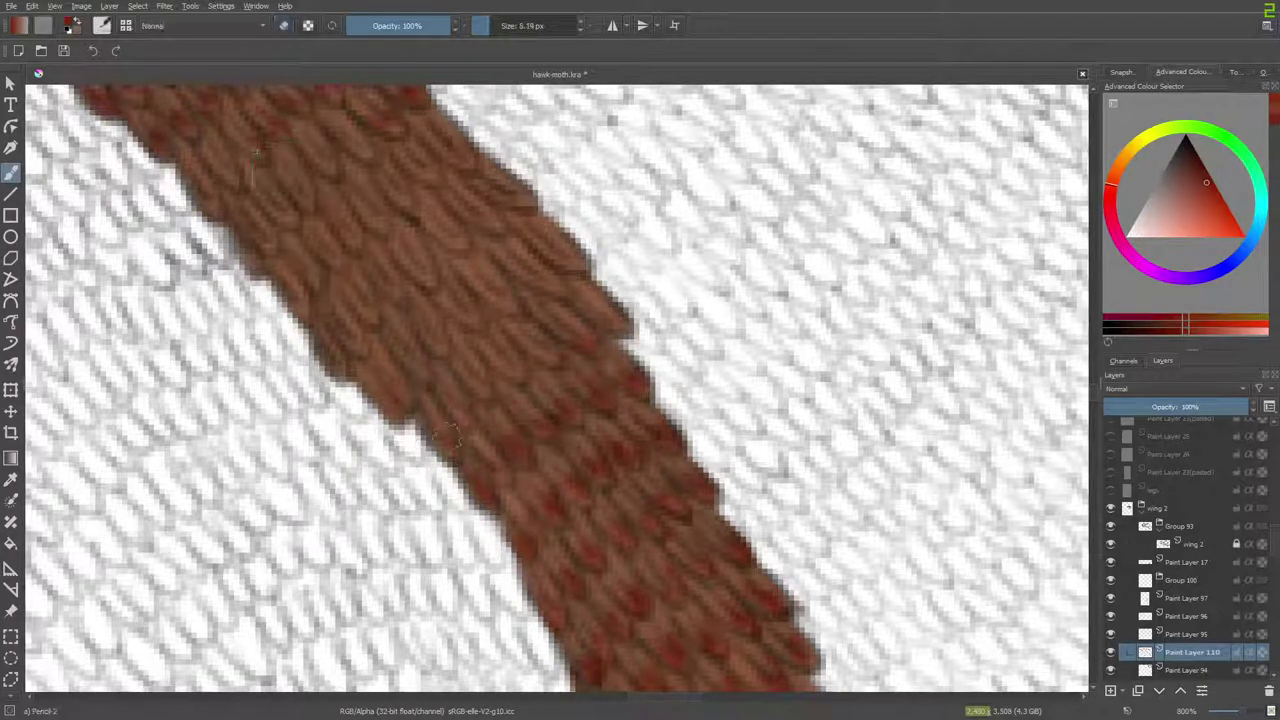
Repaint crisp red tips on the lower rows of the erased section, including the protruding left-edge scales.
mouse_move(440, 418)
mouse_down()
mouse_move(481, 358)
mouse_move(518, 362)
mouse_up()
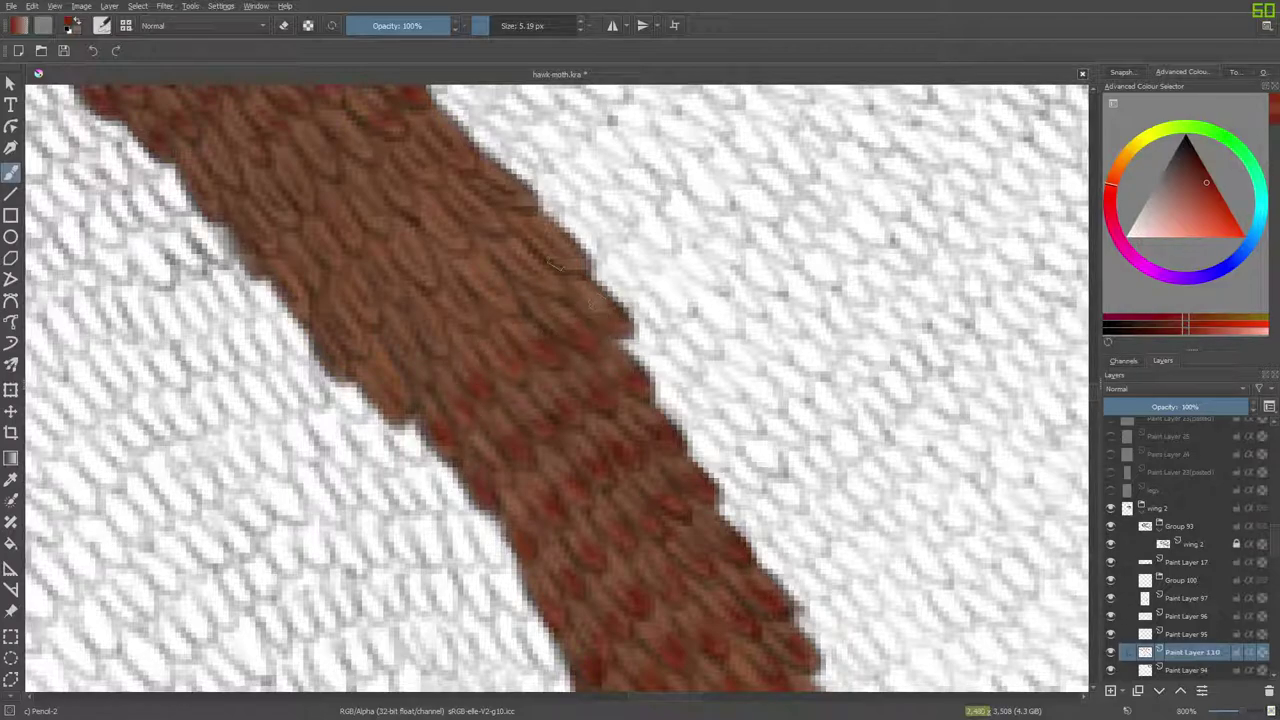
mouse_move(532, 270)
mouse_down()
mouse_move(548, 288)
mouse_move(508, 300)
mouse_up()
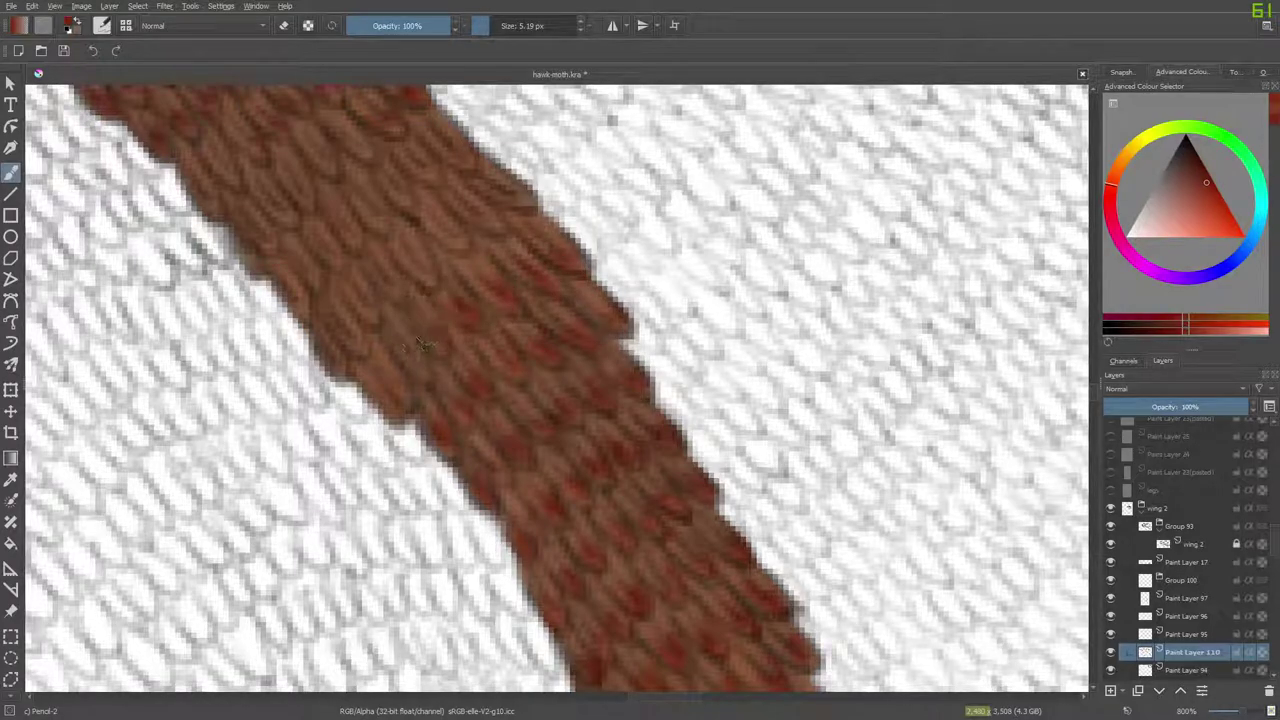
mouse_move(326, 355)
mouse_down()
mouse_move(336, 372)
mouse_move(355, 350)
mouse_up()
Add red tips to the next rows up the erased section, working between the right and left edges of the vein.
mouse_move(364, 292)
mouse_down()
mouse_move(416, 222)
mouse_move(394, 185)
mouse_move(426, 257)
mouse_move(416, 262)
mouse_move(422, 225)
mouse_move(470, 245)
mouse_move(469, 208)
mouse_move(484, 222)
mouse_move(446, 148)
mouse_move(496, 205)
mouse_move(528, 201)
mouse_up()
mouse_move(448, 144)
mouse_down()
mouse_move(408, 125)
mouse_move(415, 170)
mouse_move(420, 156)
mouse_move(382, 180)
mouse_move(388, 163)
mouse_move(405, 200)
mouse_up()
key(e)
key(e)
mouse_move(369, 212)
mouse_down()
mouse_move(337, 248)
mouse_move(357, 240)
mouse_move(335, 240)
mouse_move(347, 215)
mouse_move(307, 232)
mouse_move(332, 262)
mouse_move(312, 240)
mouse_move(293, 298)
mouse_up()
Erase the older red from the left-edge scales further up the diagonal vein.
drag(1095, 390, 1095, 386)
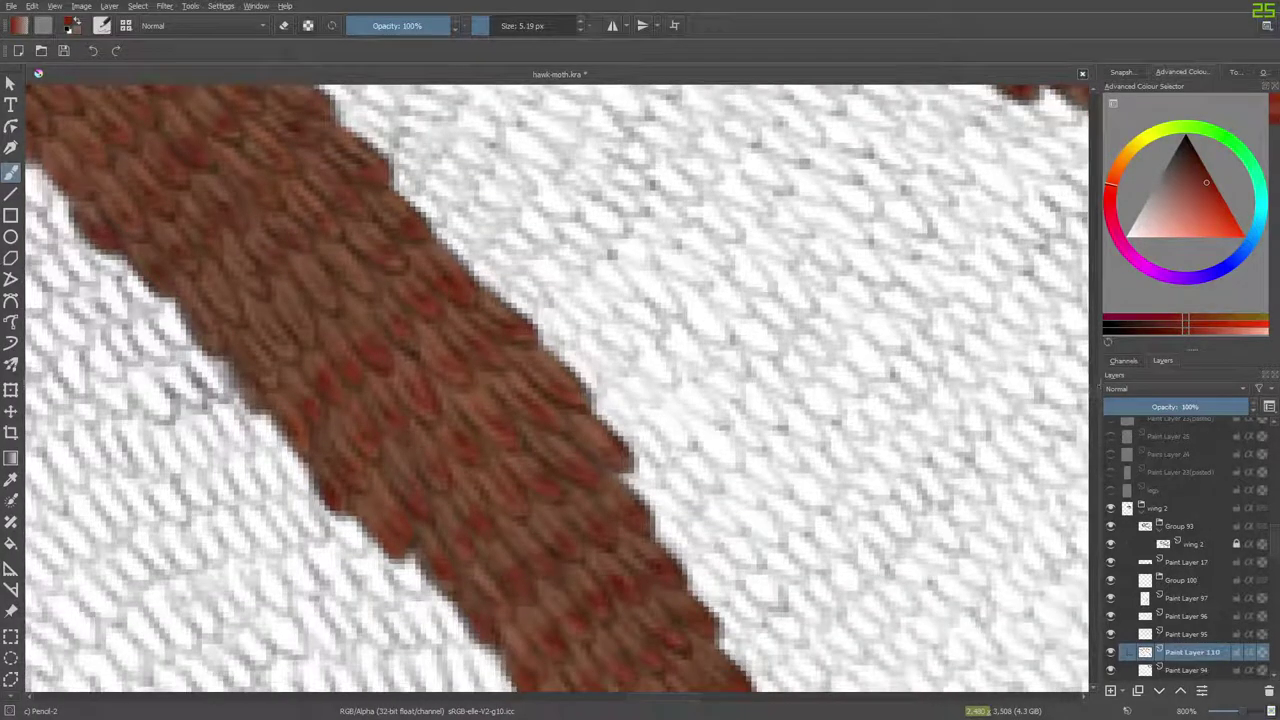
mouse_move(679, 696)
mouse_down()
mouse_move(636, 696)
mouse_move(657, 696)
mouse_up()
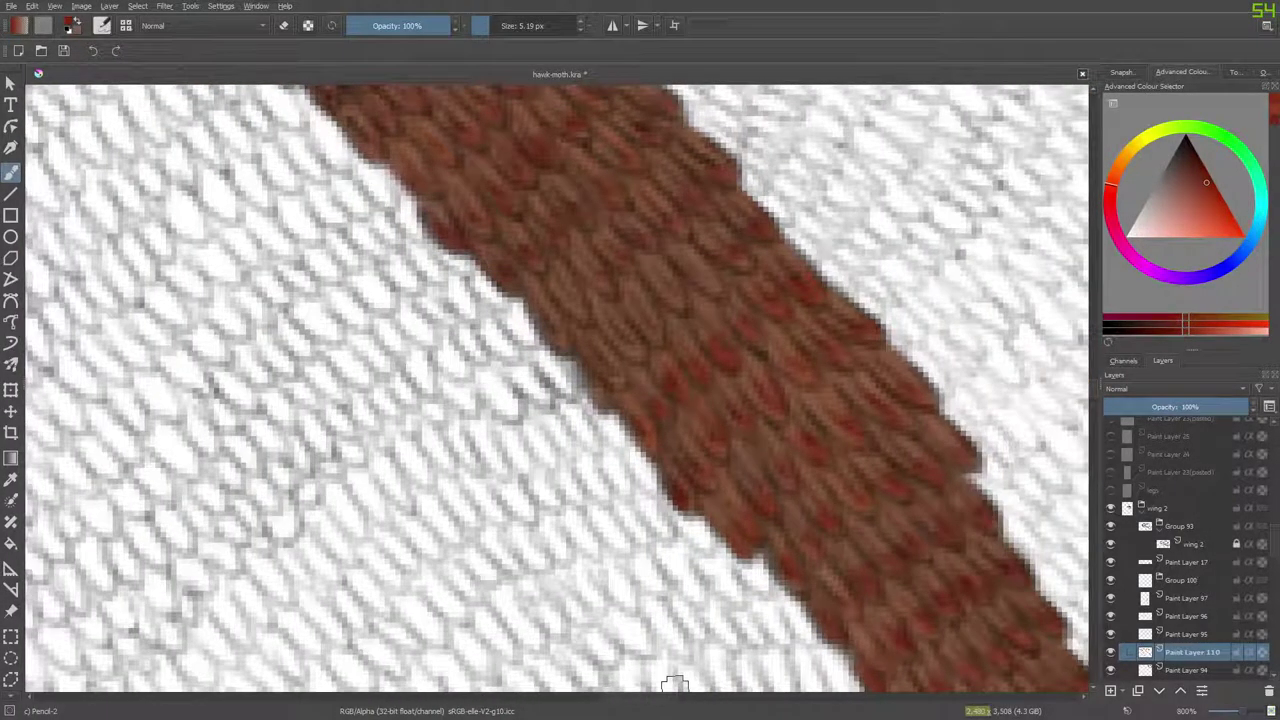
drag(1093, 385, 1096, 379)
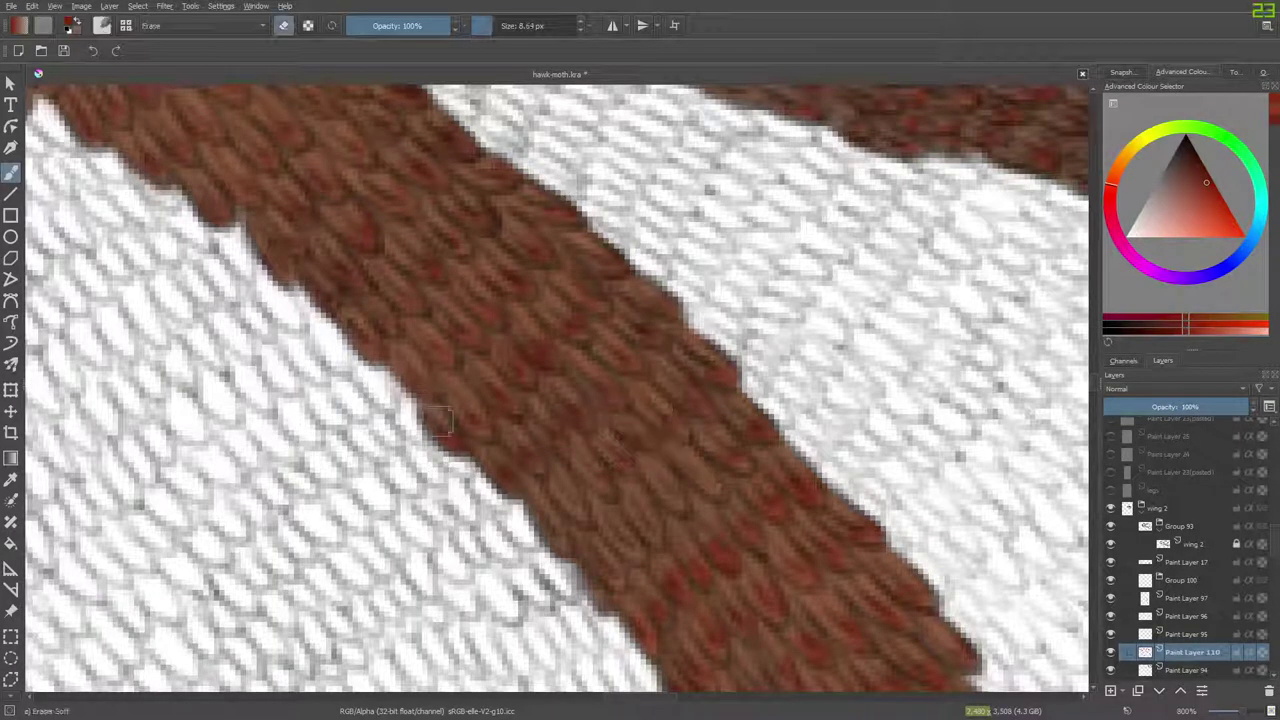
right_click(500, 463)
click(454, 392)
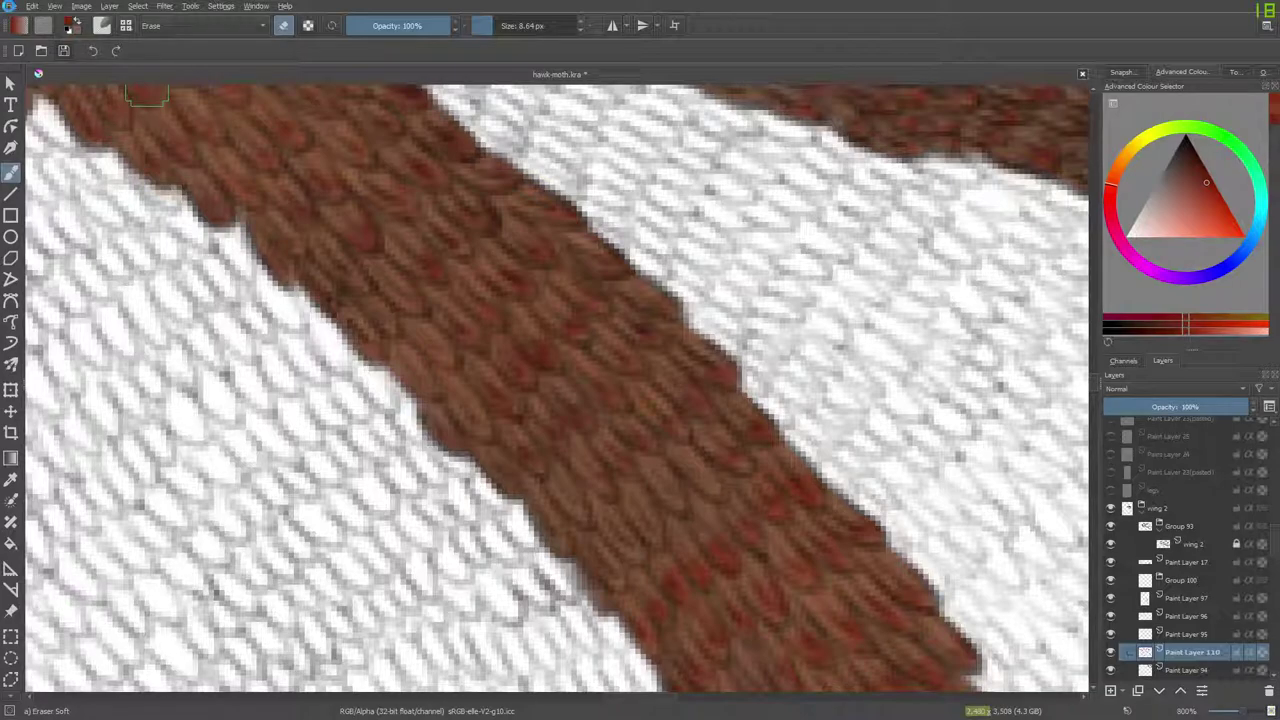
Save the changes to hawk-moth.kra and quit the program.
click(10, 6)
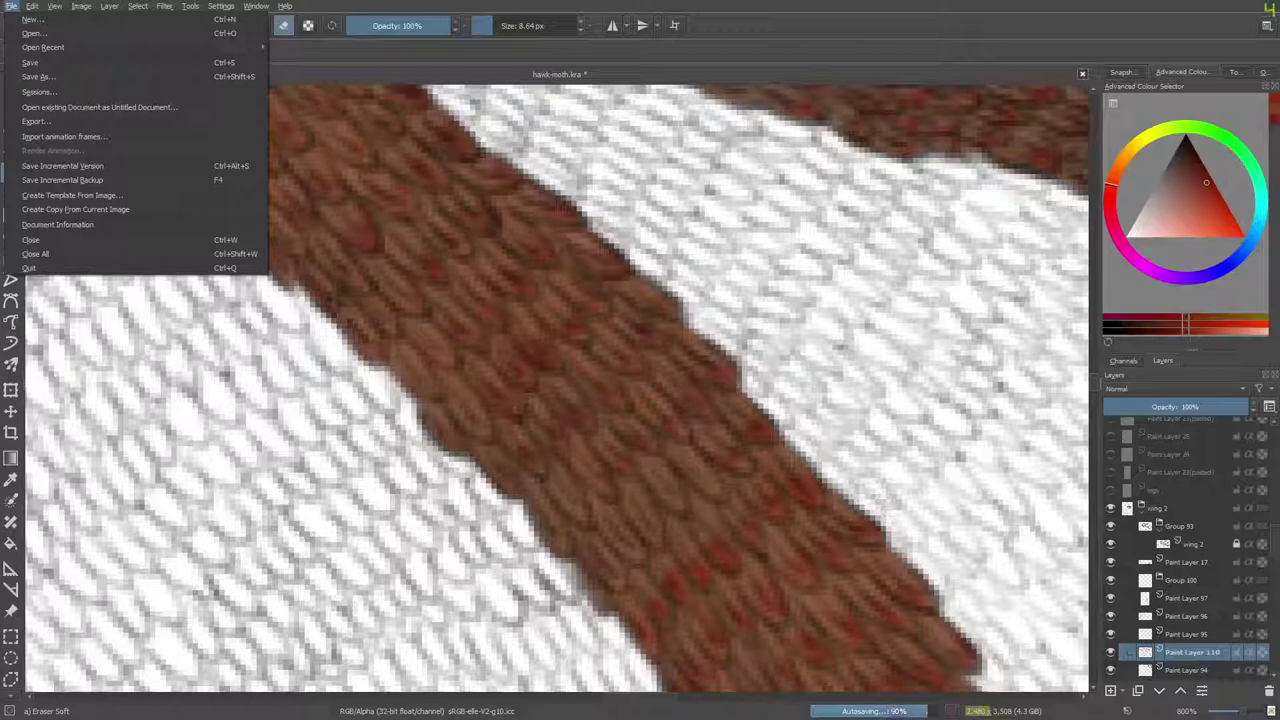
click(147, 77)
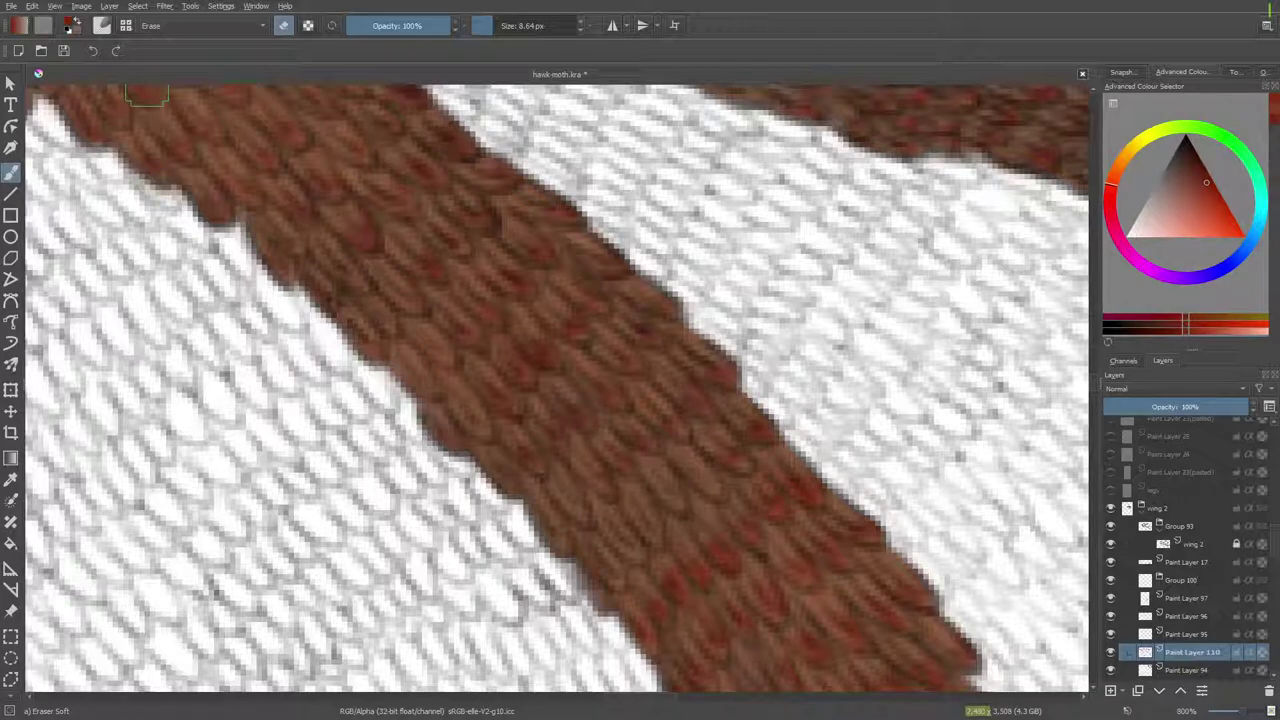
click(10, 6)
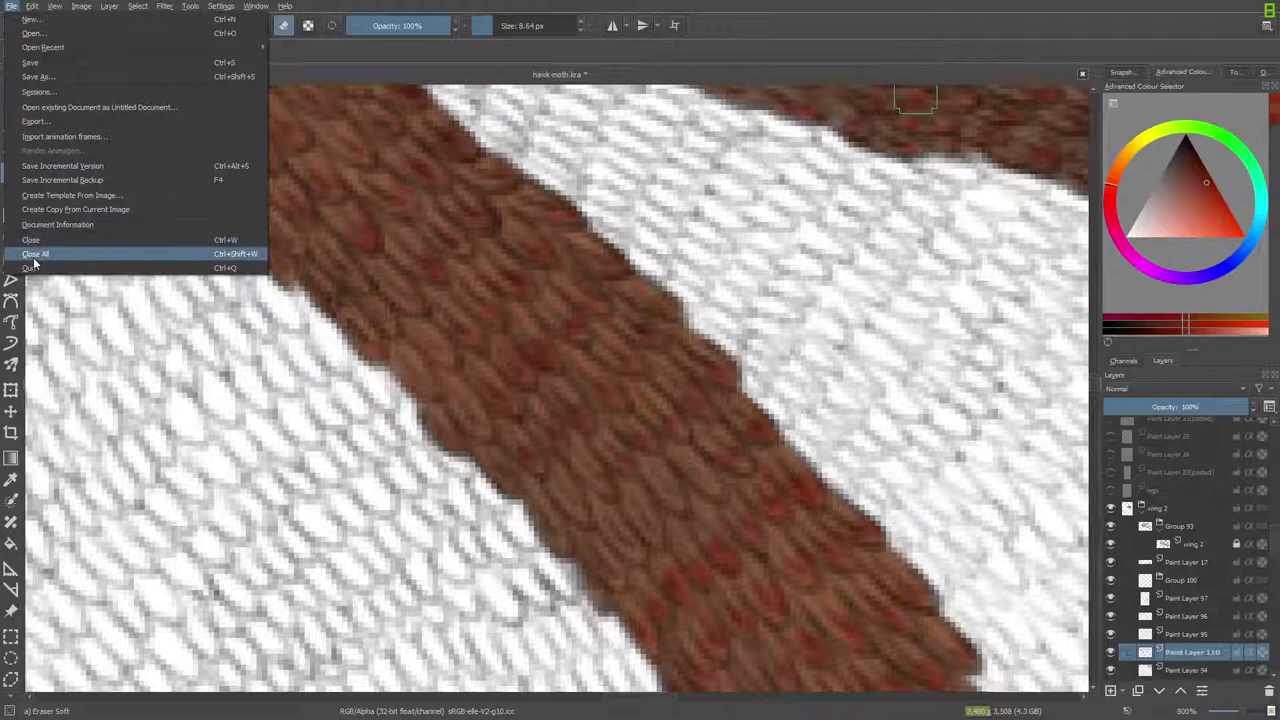
click(32, 268)
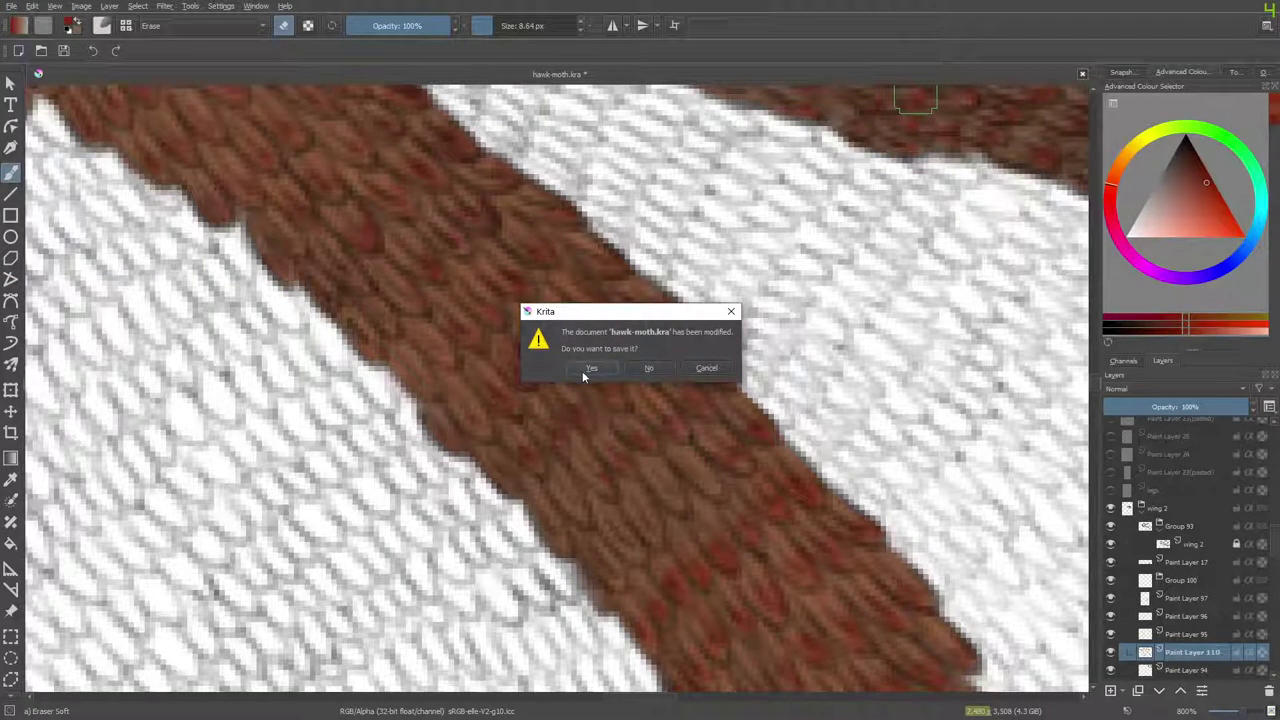
click(585, 369)
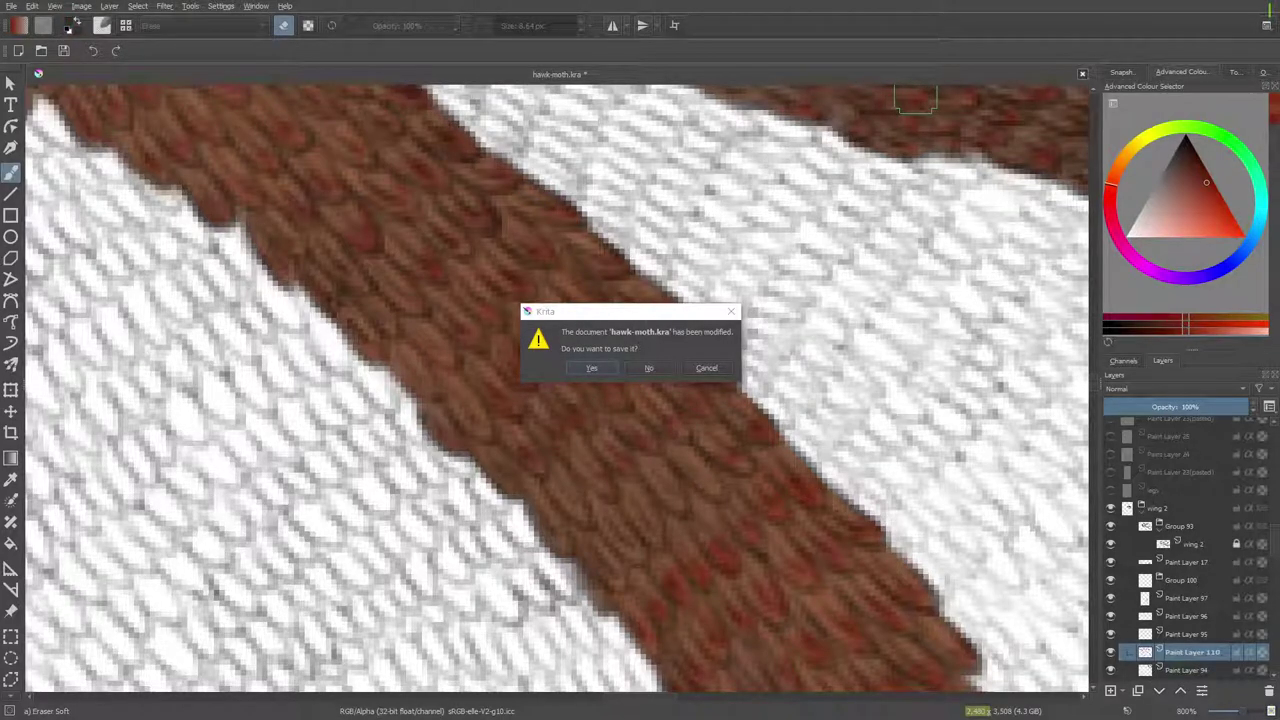
click(580, 369)
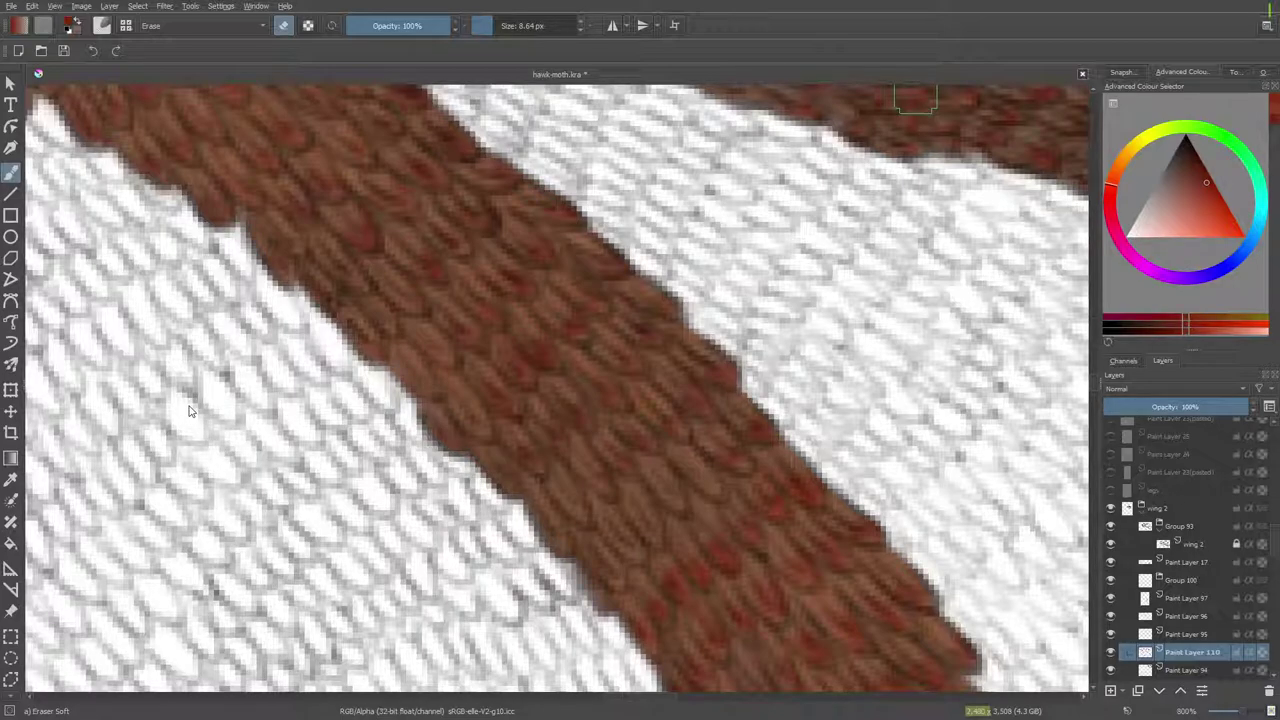
key(ctrl+s)
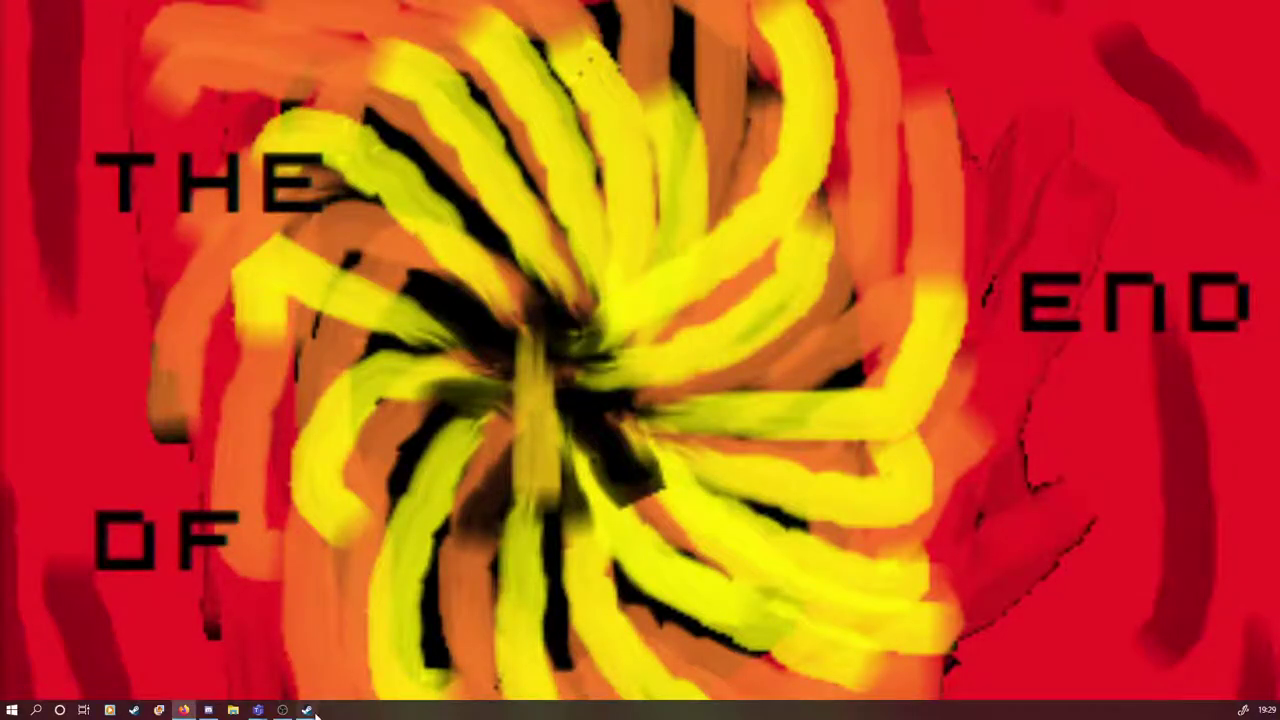
Reopen Krita with hawk-moth.kra, maximize its window and switch to full-screen mode.
mouse_move(306, 710)
click(284, 664)
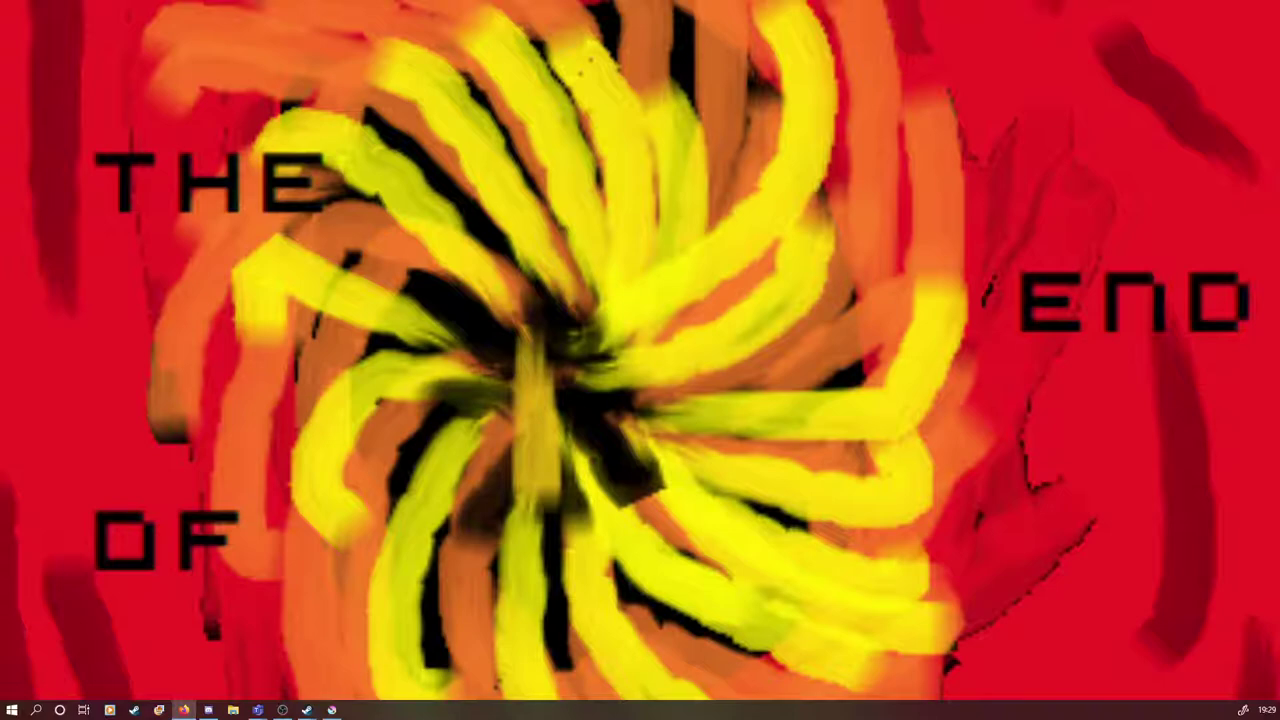
click(332, 710)
key(alt+Tab)
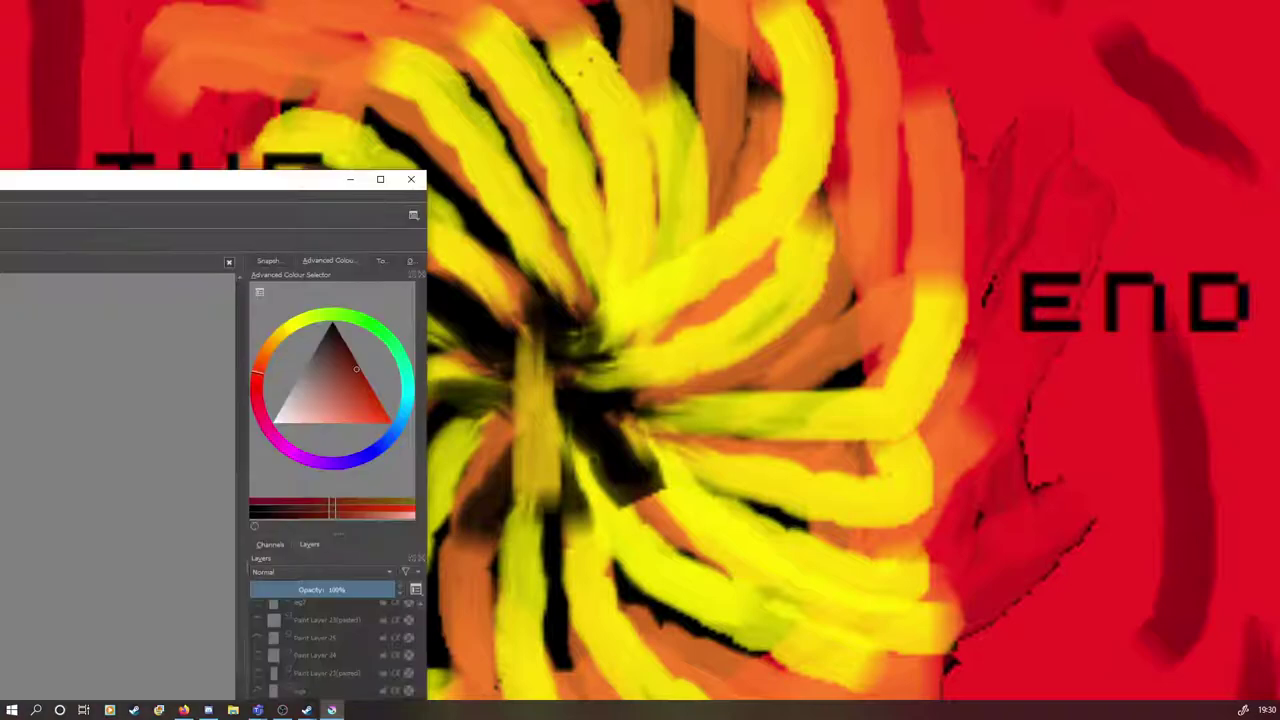
drag(0, 179, 245, 4)
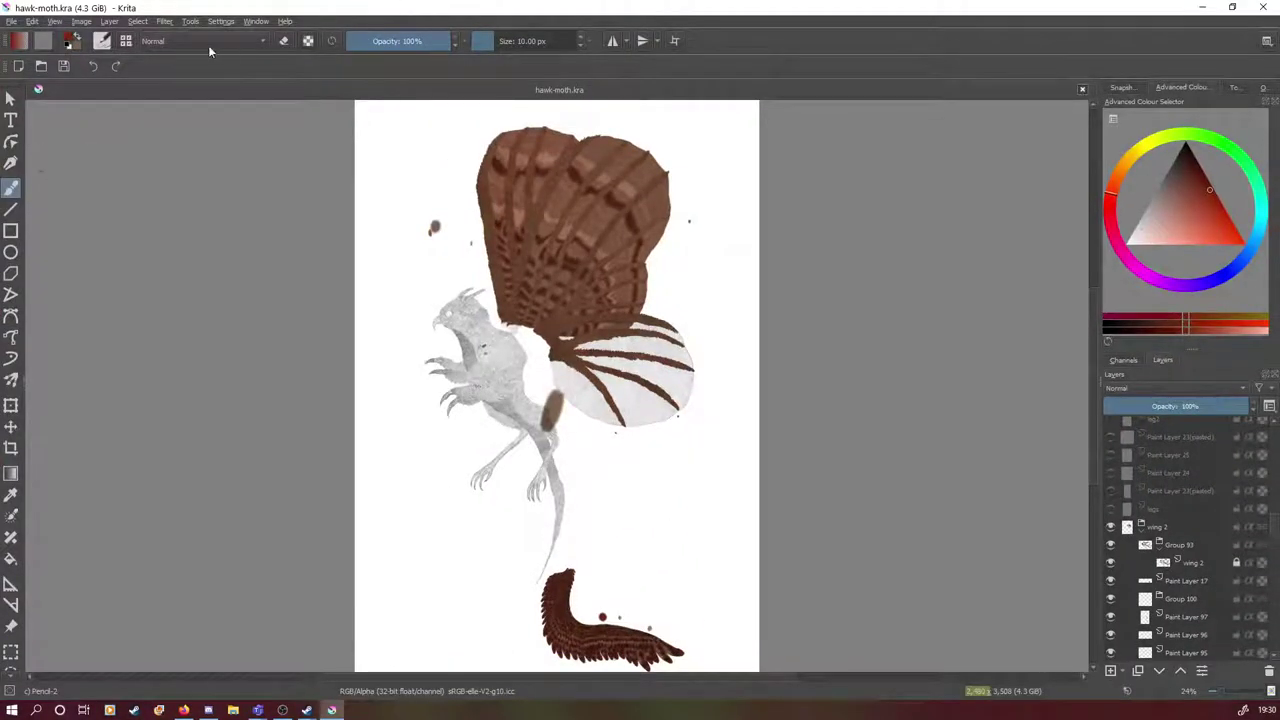
click(56, 21)
click(60, 48)
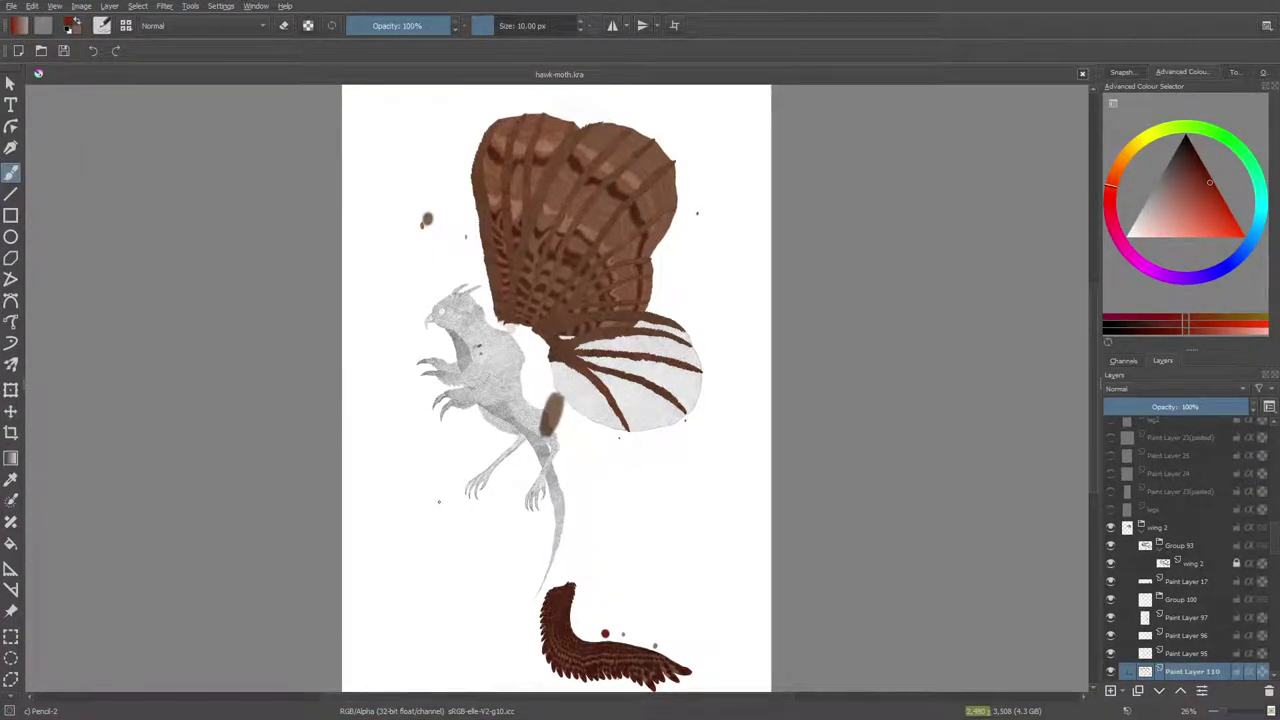
Return to the lower wing's diagonal vein and reduce the Pencil-2 brush to 5.19 px.
scroll(602, 588, up, 2)
scroll(583, 575, down, 2)
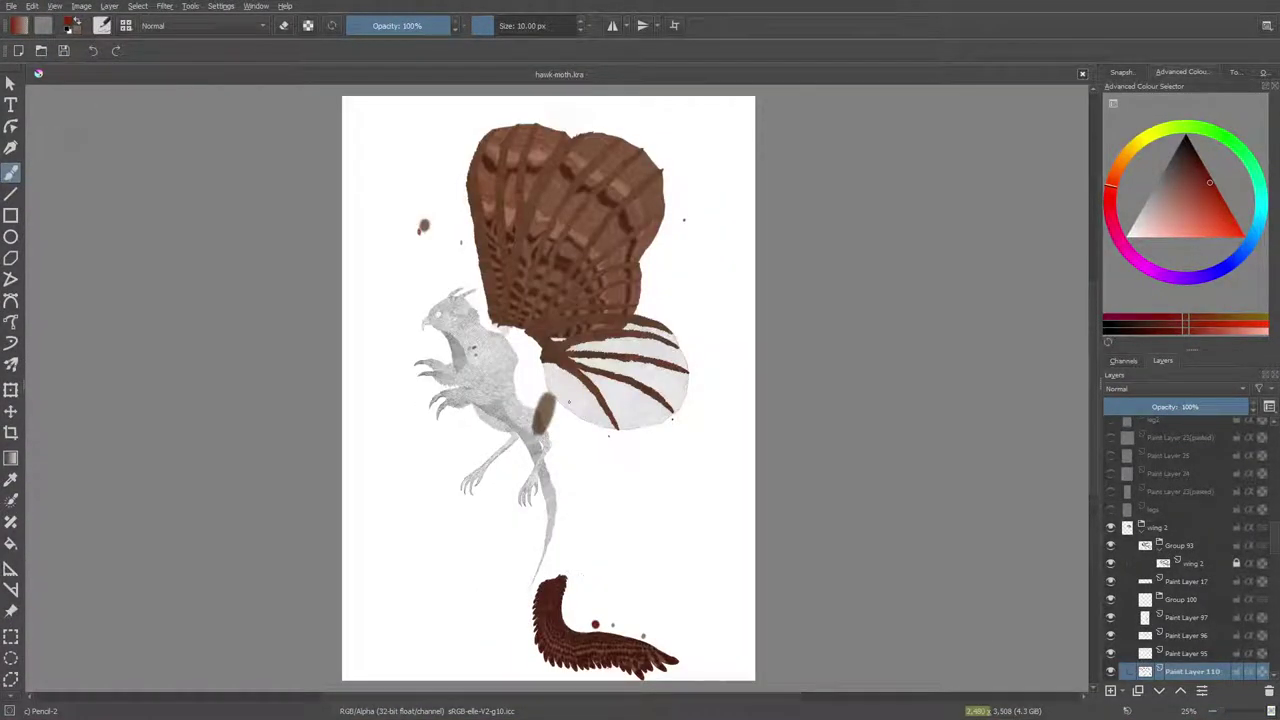
scroll(567, 404, up, 8)
scroll(567, 404, down, 8)
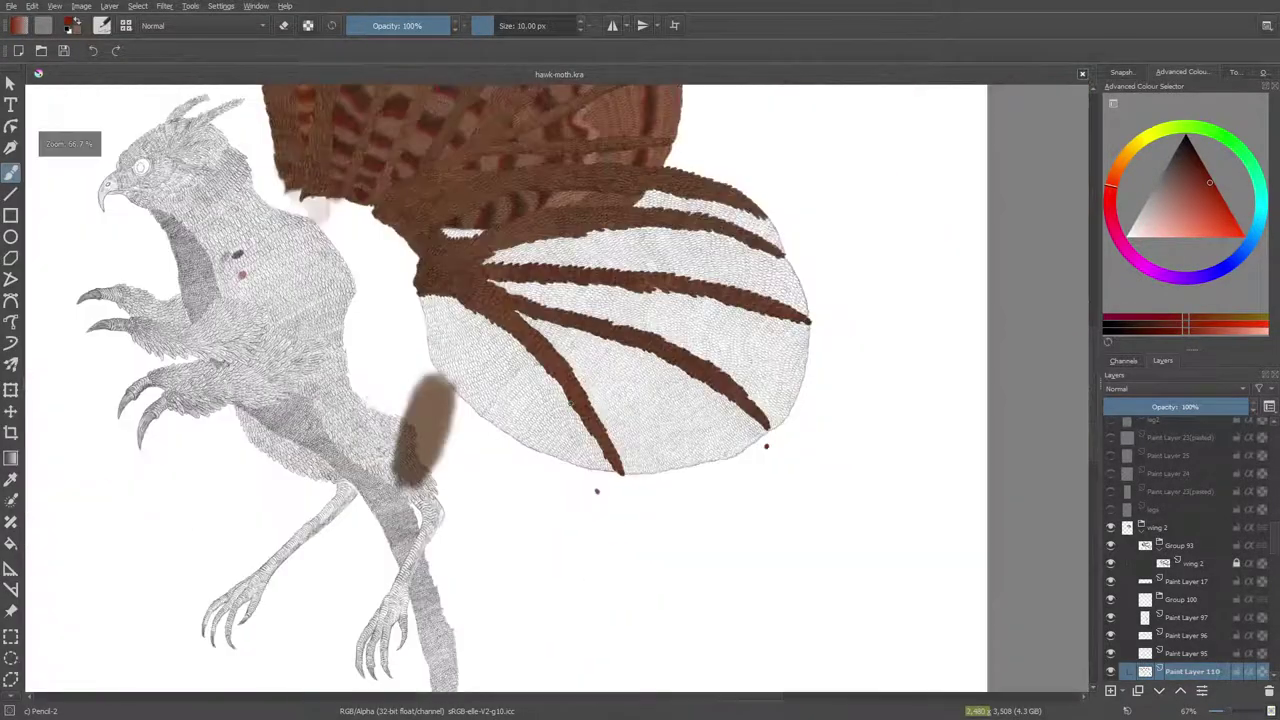
scroll(487, 452, up, 6)
scroll(487, 452, up, 4)
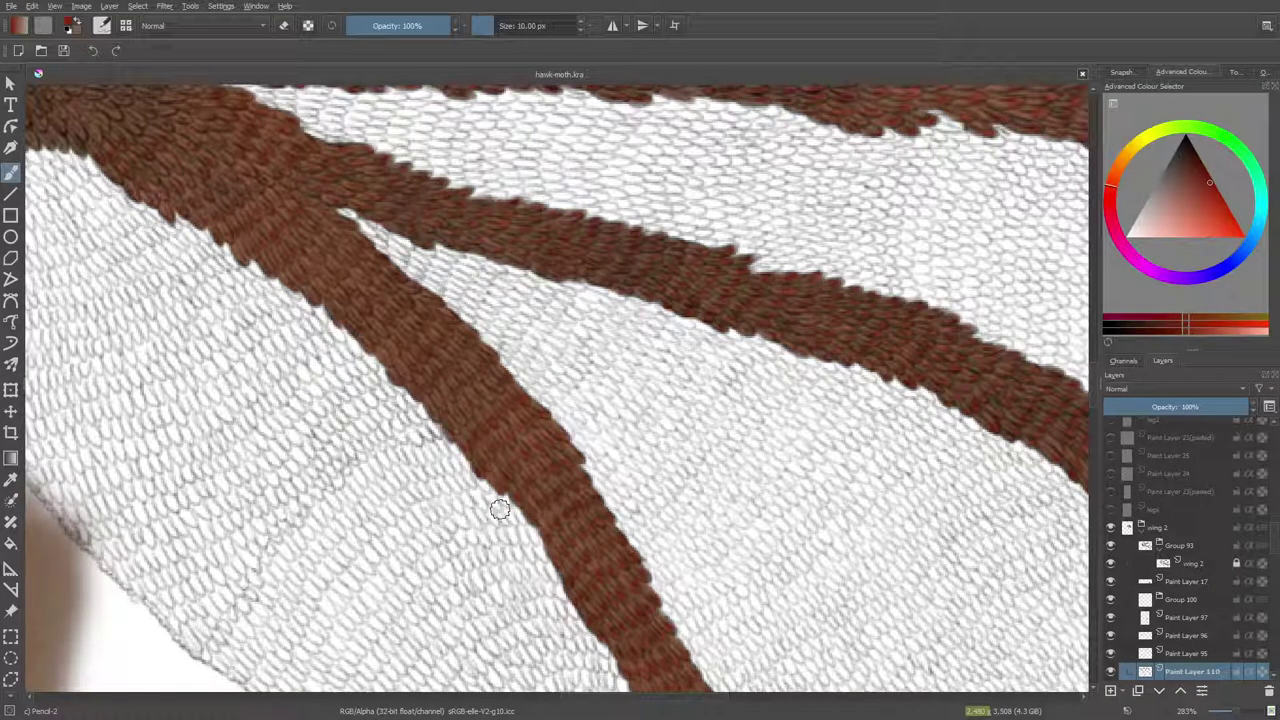
key(e)
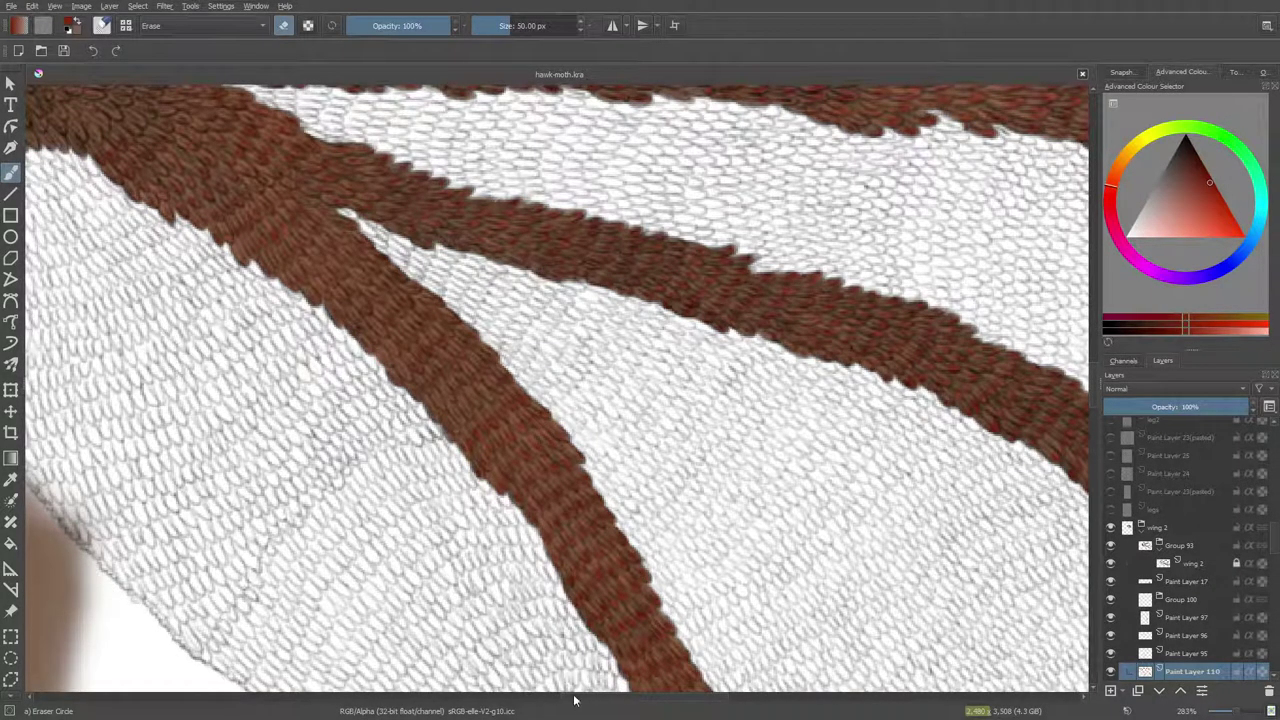
mouse_move(586, 698)
mouse_down()
mouse_move(659, 694)
mouse_move(563, 694)
mouse_up()
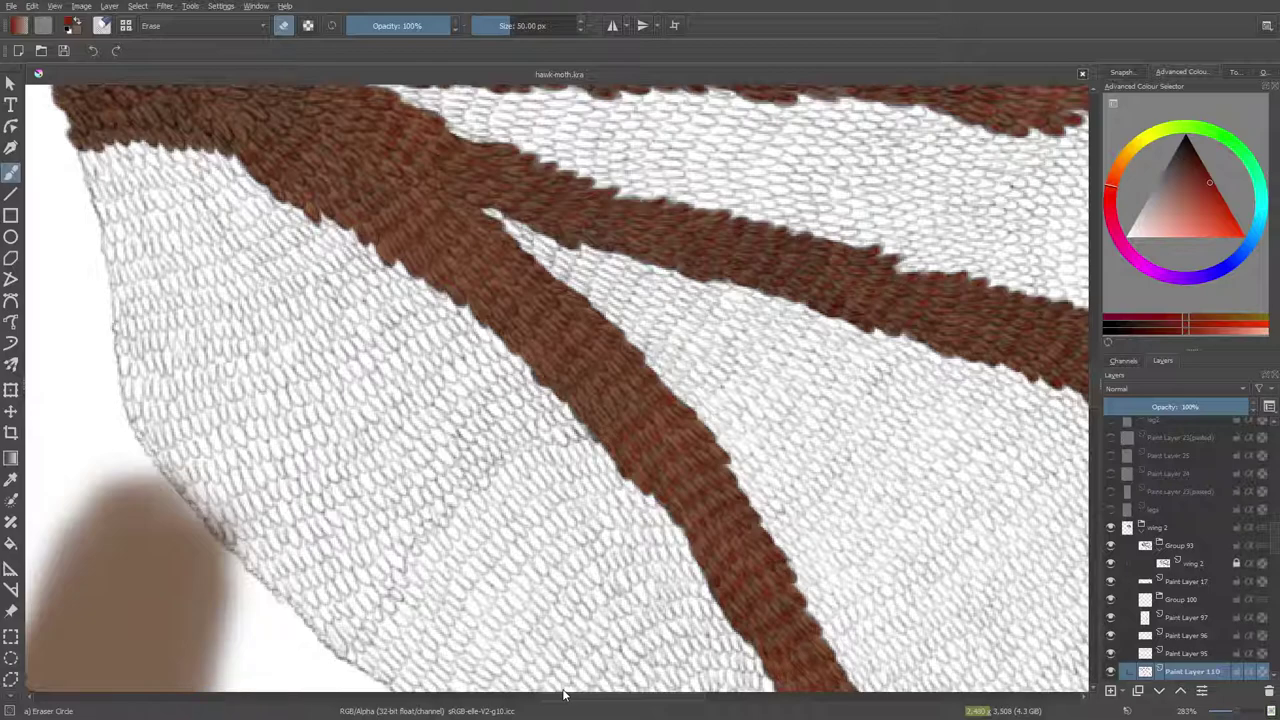
key(/)
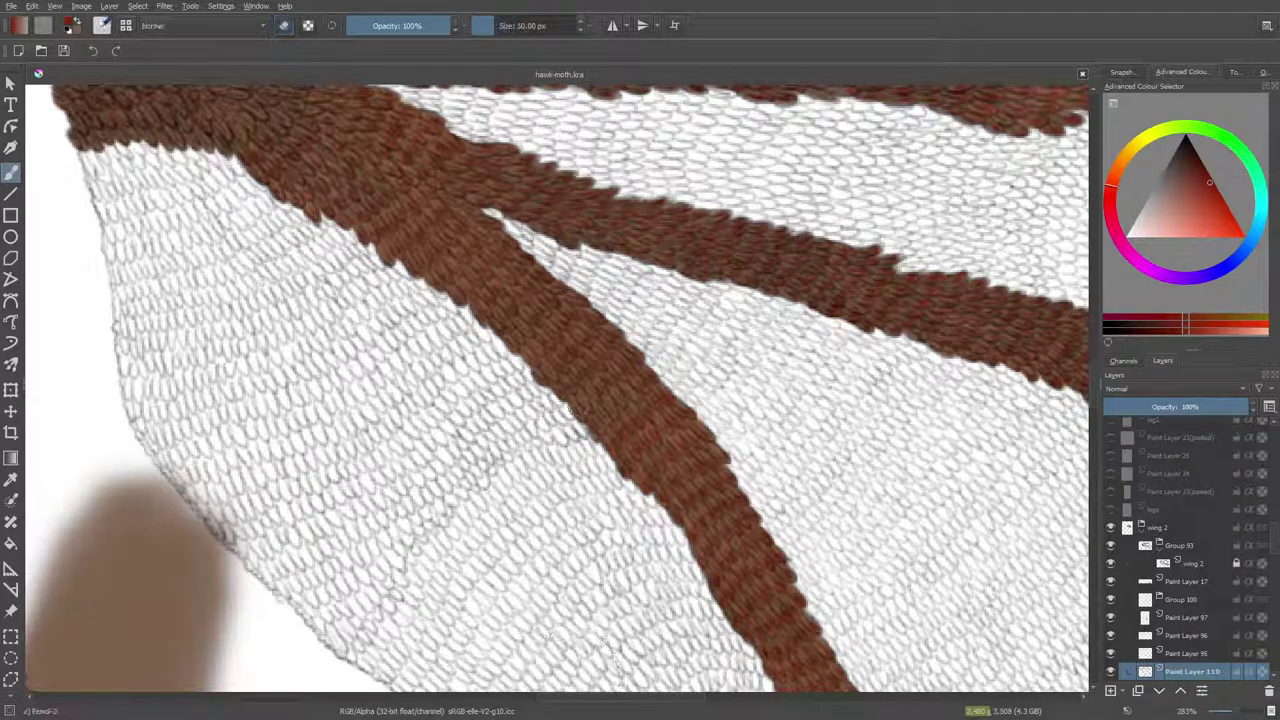
drag(574, 404, 582, 414)
drag(496, 25, 489, 25)
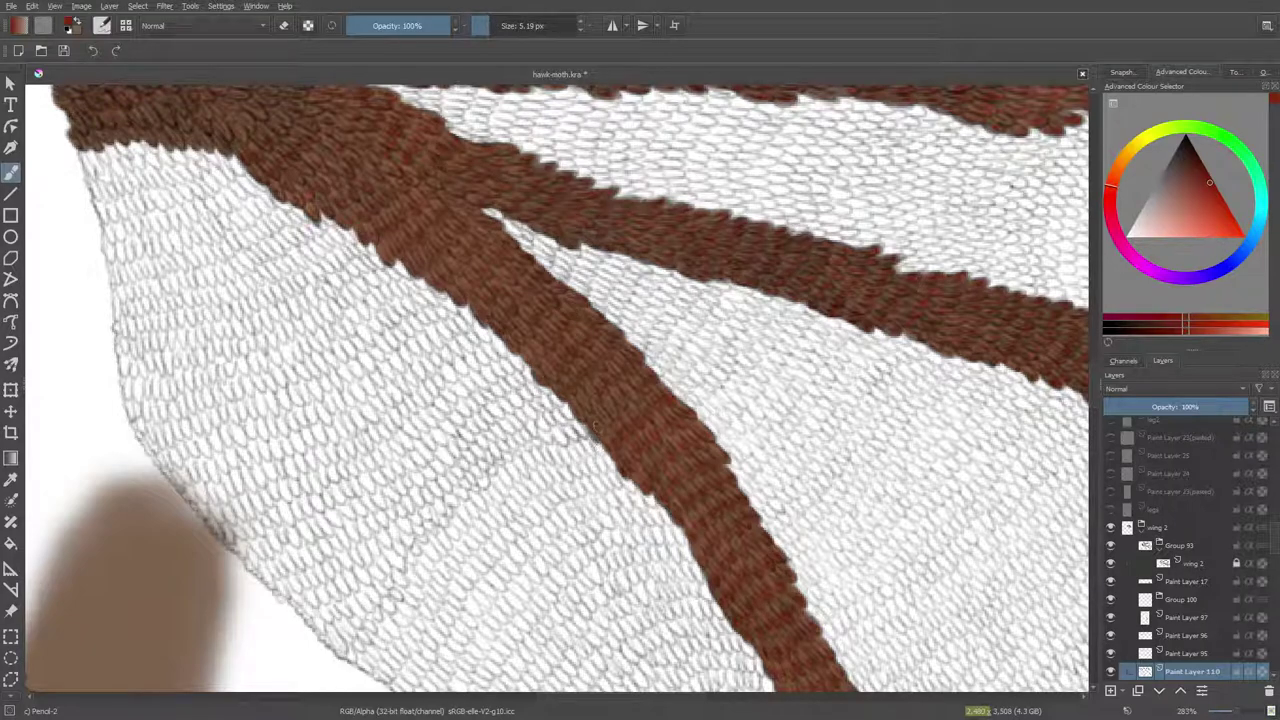
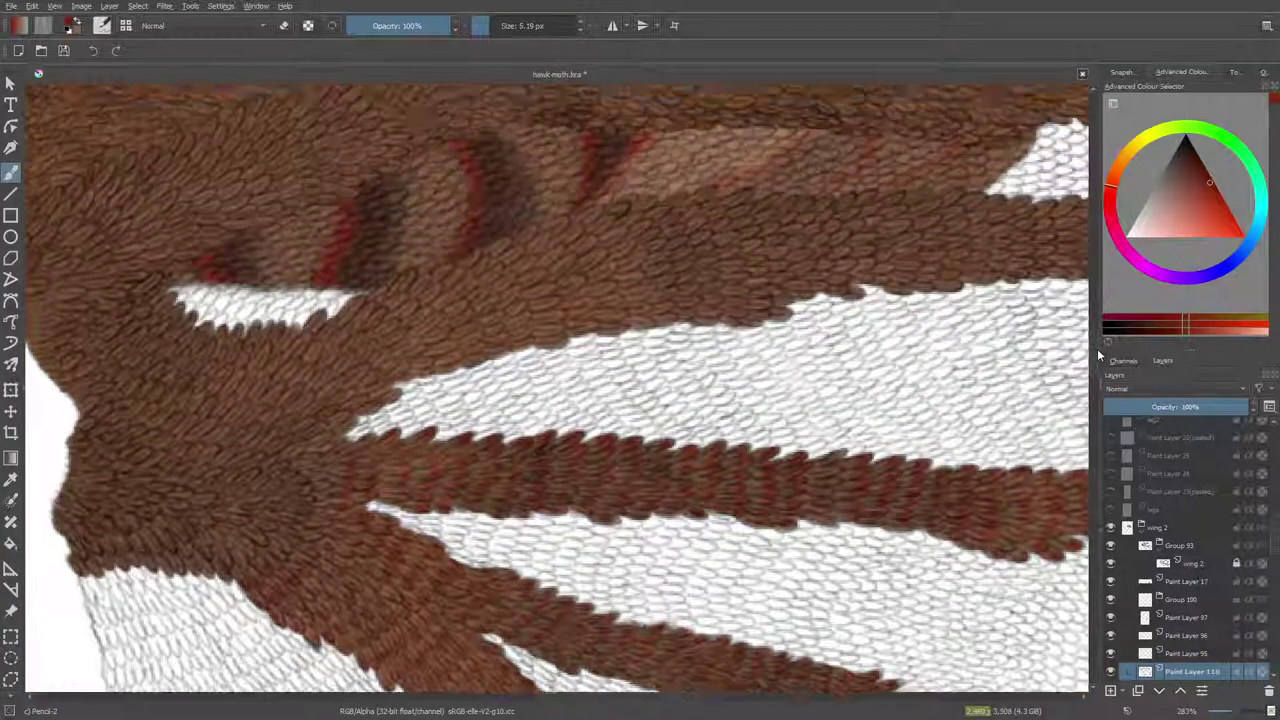
Hide the wing 2 group to examine the upper wing beneath it, and show the group again.
drag(1097, 349, 1104, 341)
click(1111, 528)
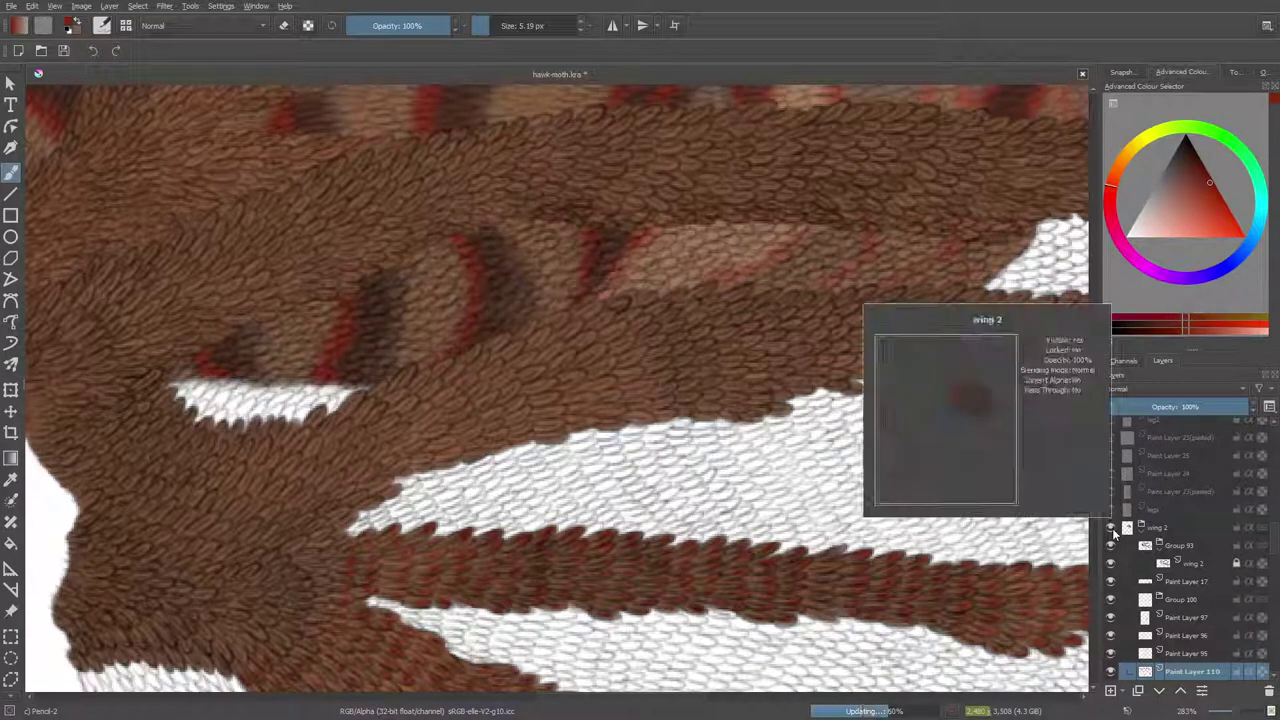
click(1111, 527)
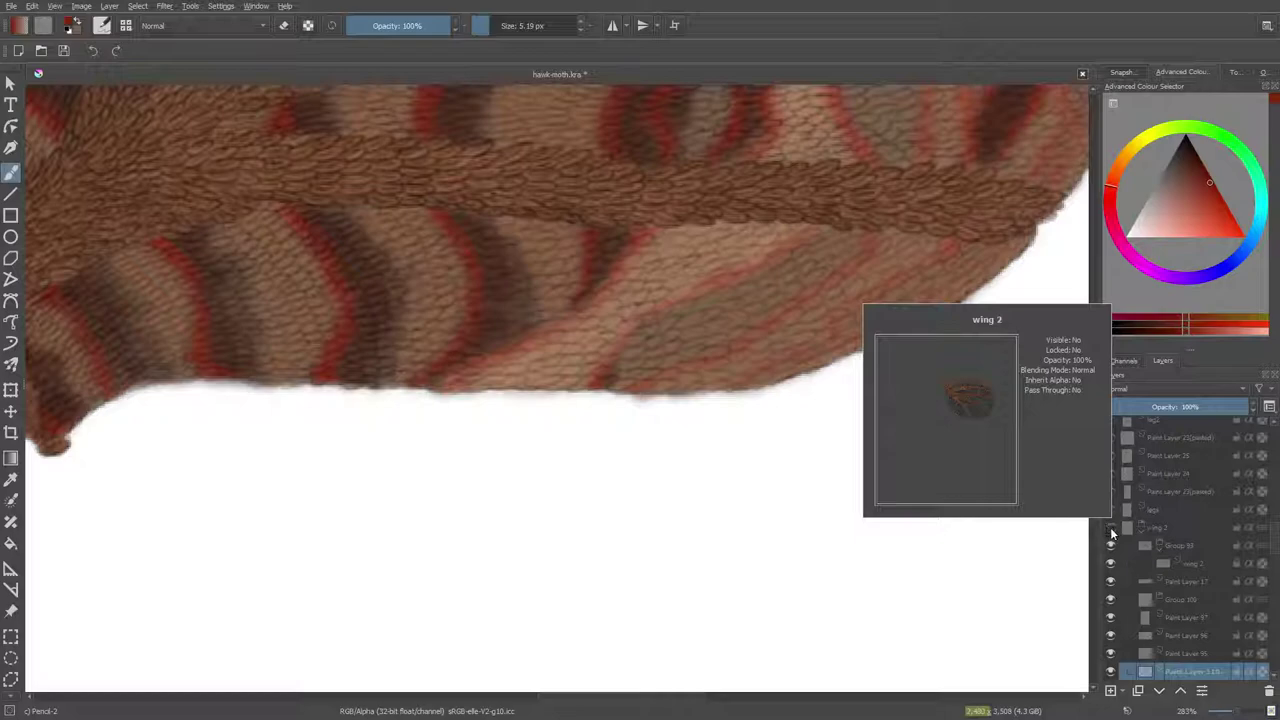
click(1109, 526)
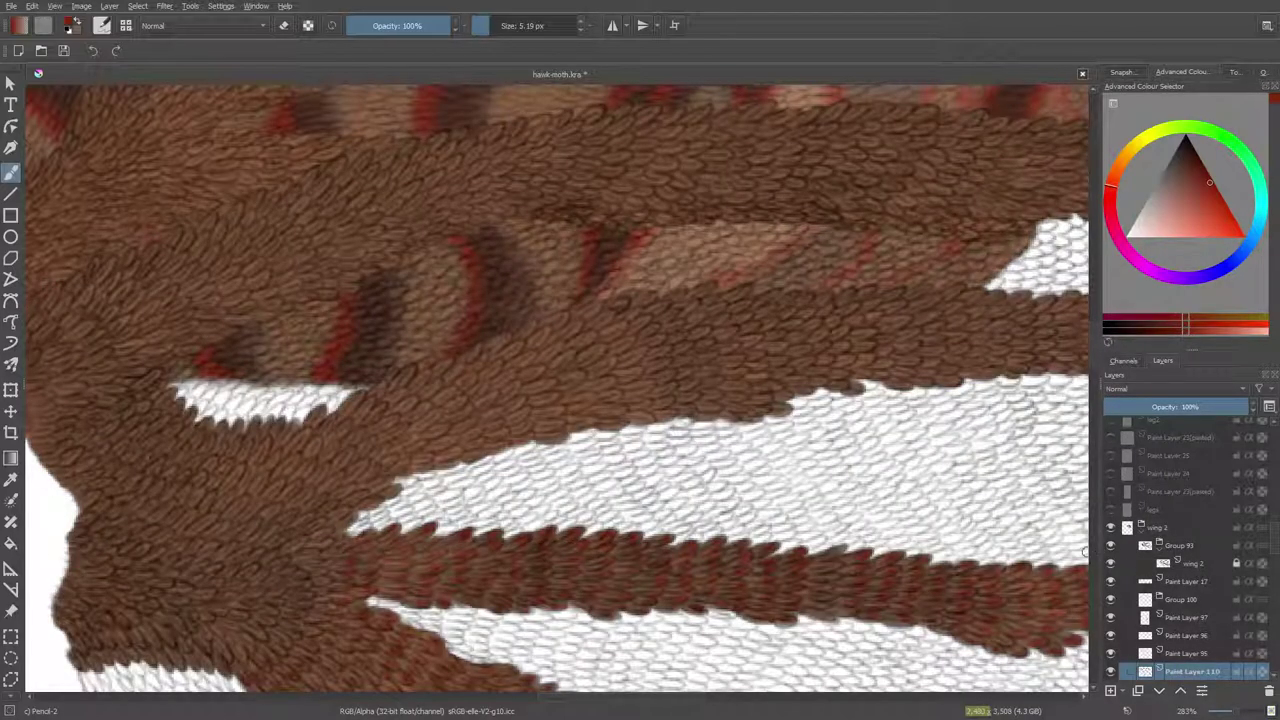
Add red tips to the scales at the outer end of the lower wing's second vein from the top.
drag(578, 698, 695, 697)
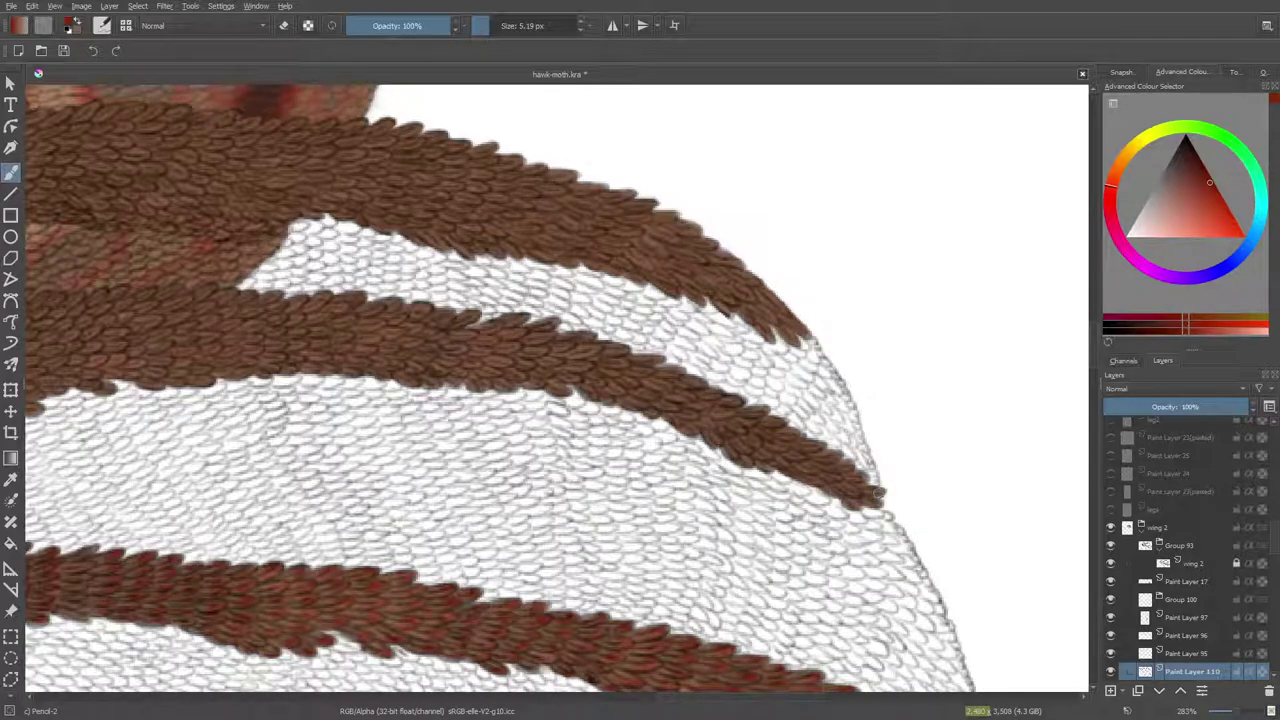
scroll(878, 492, up, 3)
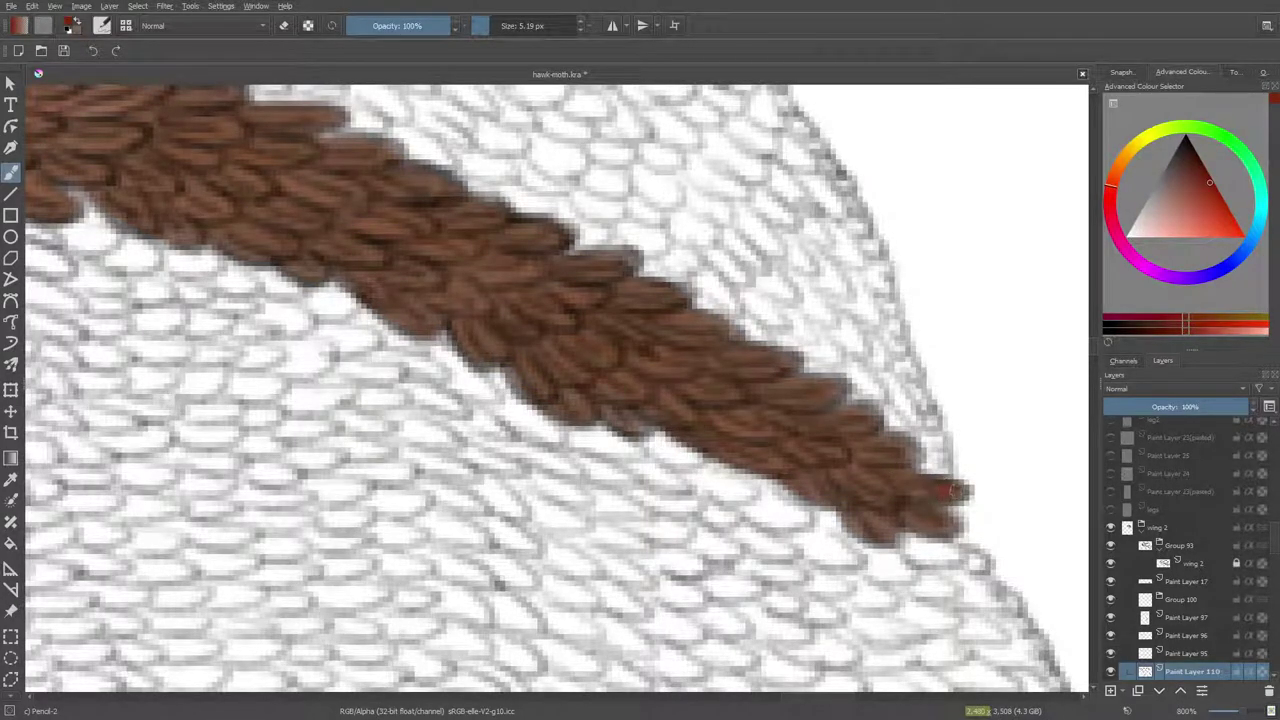
mouse_move(922, 516)
mouse_down()
mouse_move(943, 527)
mouse_move(870, 527)
mouse_up()
drag(901, 451, 874, 416)
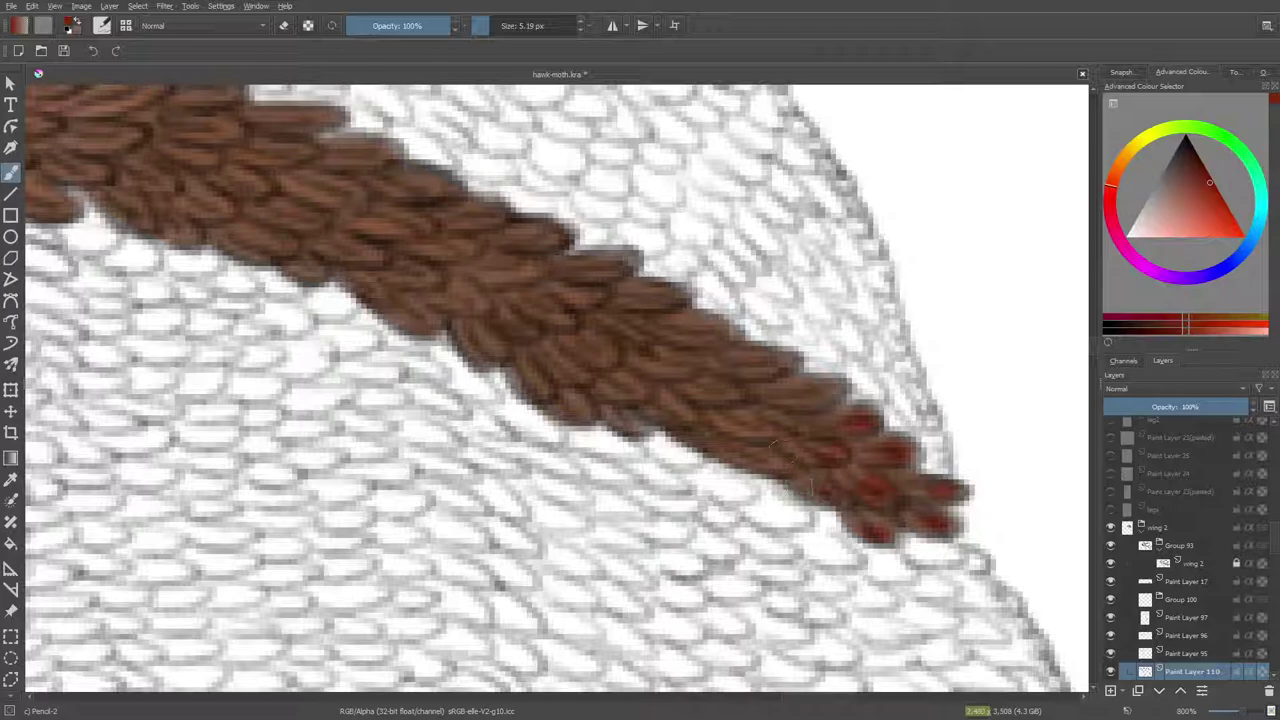
drag(756, 460, 776, 468)
drag(741, 426, 760, 433)
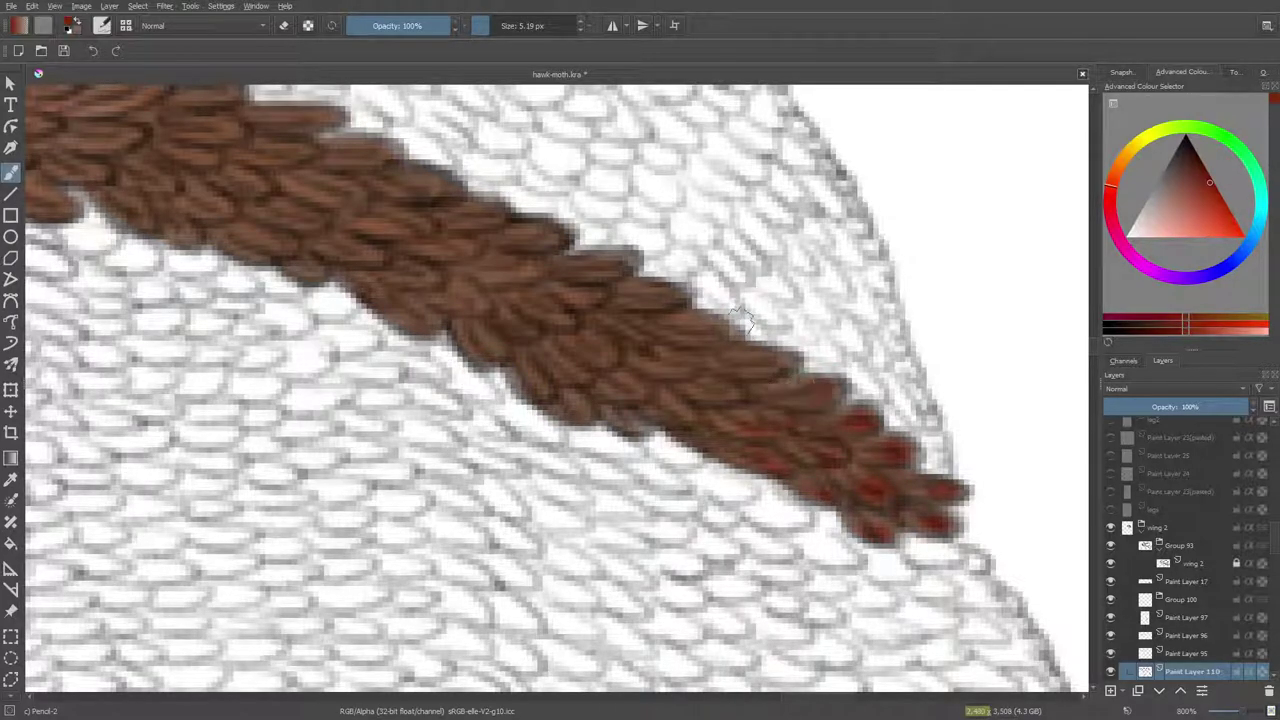
Continue the red scale tips from the vein's outer end towards the base, covering both edges and the middle.
drag(762, 360, 784, 365)
mouse_move(725, 401)
mouse_down()
mouse_move(673, 397)
mouse_move(690, 417)
mouse_move(623, 376)
mouse_move(628, 396)
mouse_move(644, 389)
mouse_move(585, 382)
mouse_move(613, 414)
mouse_move(572, 403)
mouse_up()
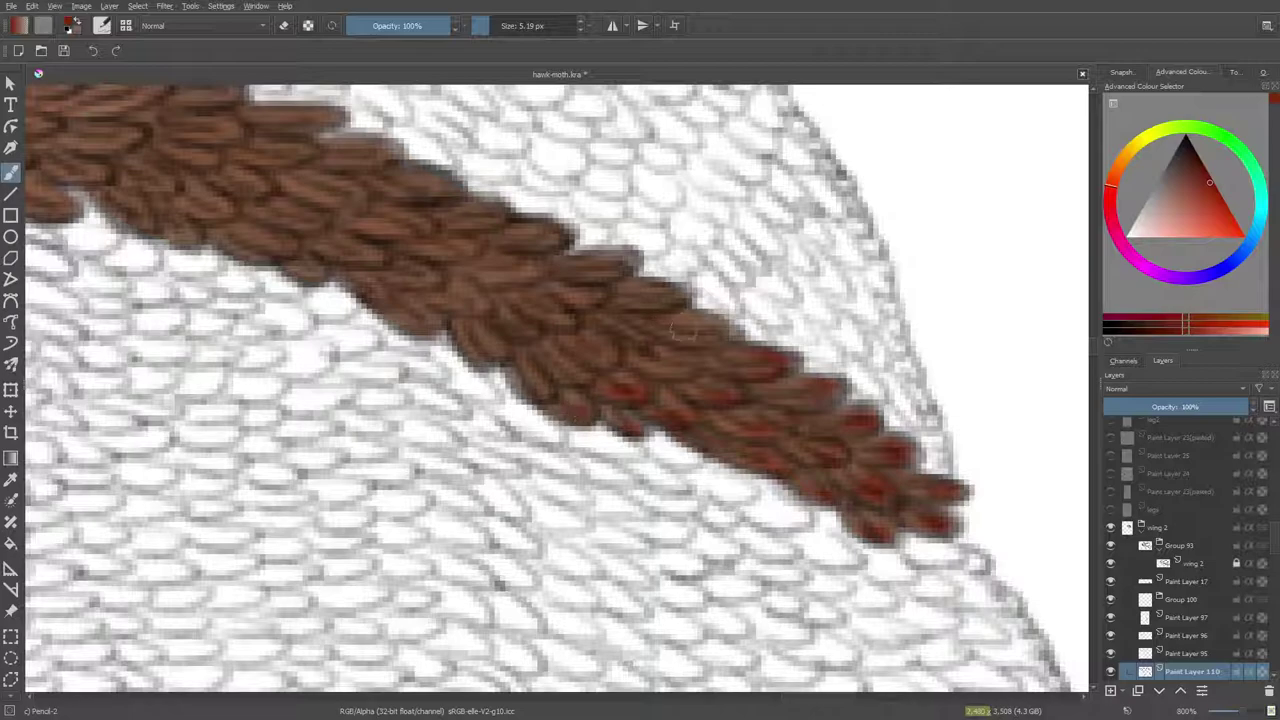
drag(690, 326, 712, 330)
mouse_move(650, 294)
mouse_down()
mouse_move(616, 291)
mouse_move(645, 338)
mouse_move(584, 331)
mouse_move(594, 359)
mouse_move(586, 335)
mouse_move(570, 387)
mouse_move(529, 367)
mouse_move(544, 389)
mouse_move(493, 327)
mouse_move(494, 355)
mouse_move(472, 343)
mouse_move(554, 324)
mouse_move(528, 294)
mouse_move(574, 297)
mouse_move(592, 266)
mouse_up()
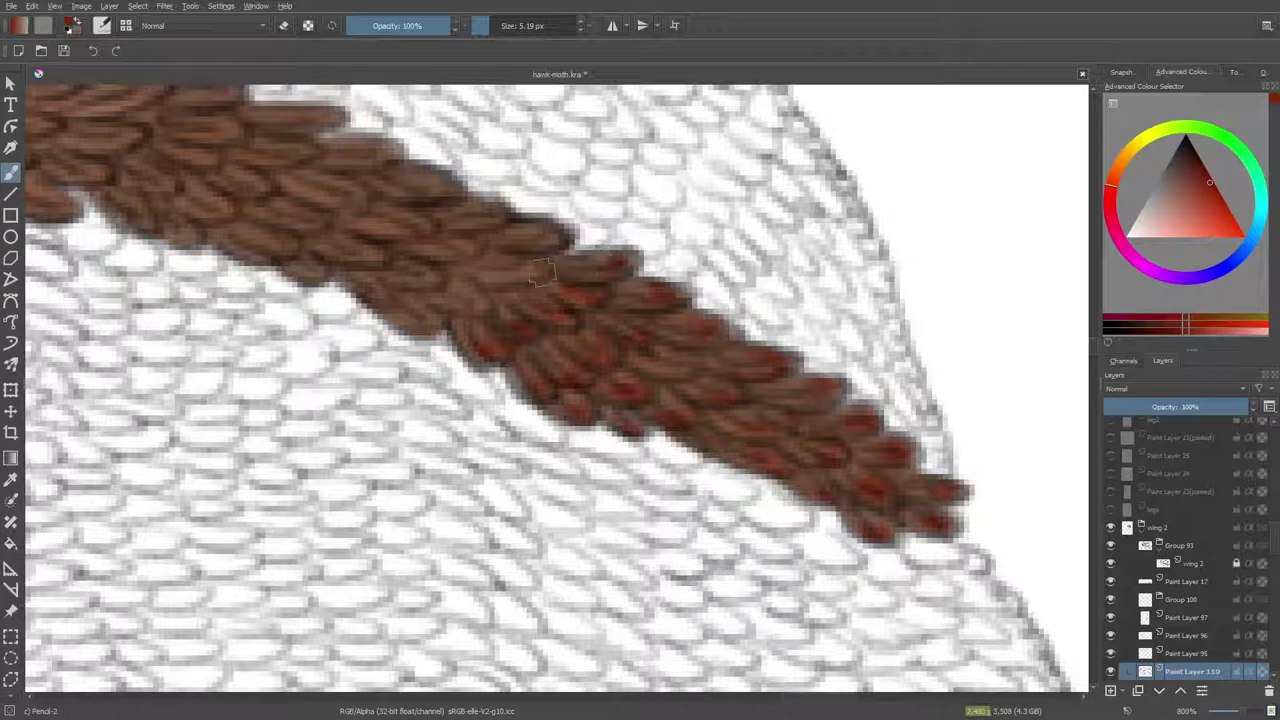
Replace the eraser preset with Eraser Soft at 9.47 px and return to the Pencil-2 brush.
key(e)
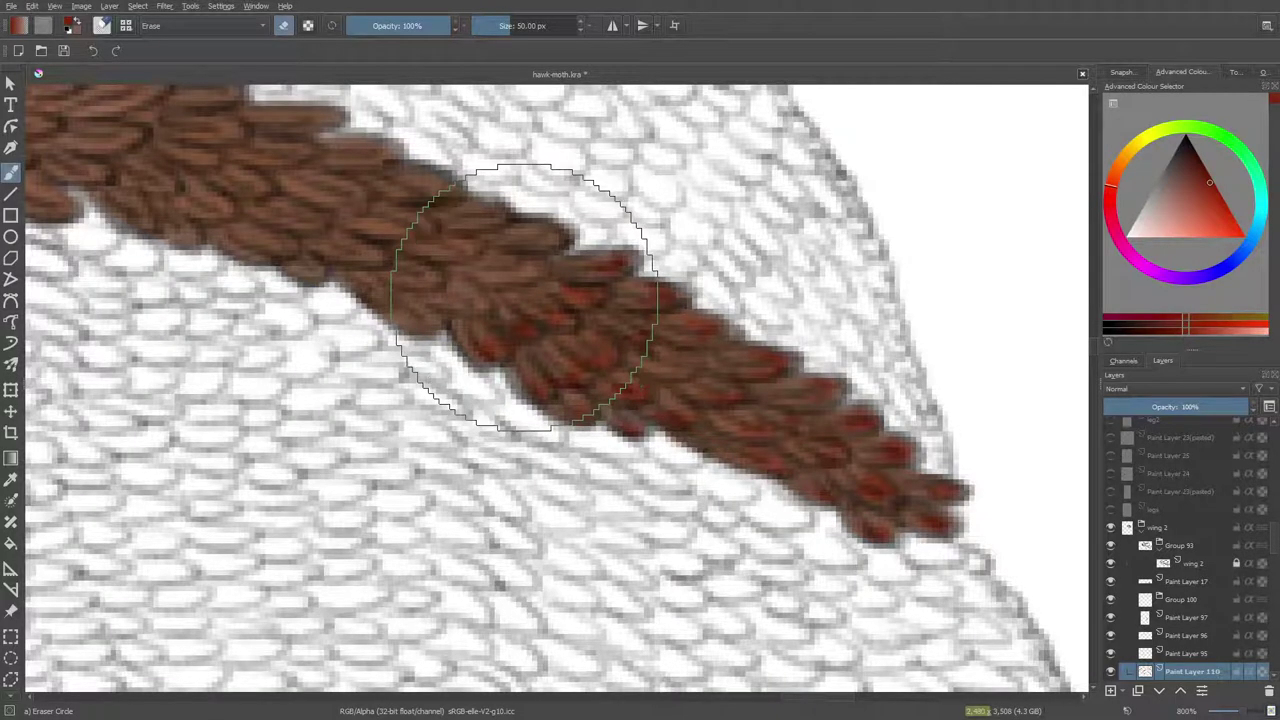
click(101, 25)
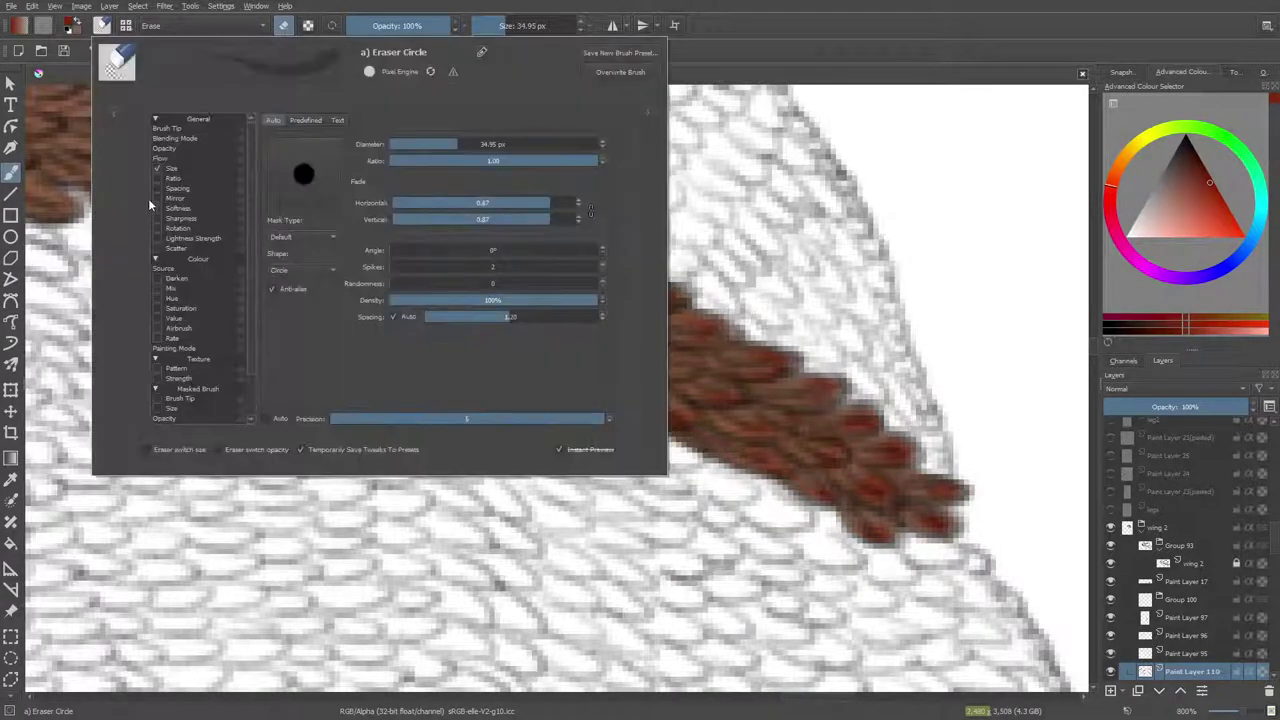
click(112, 114)
click(152, 172)
click(351, 545)
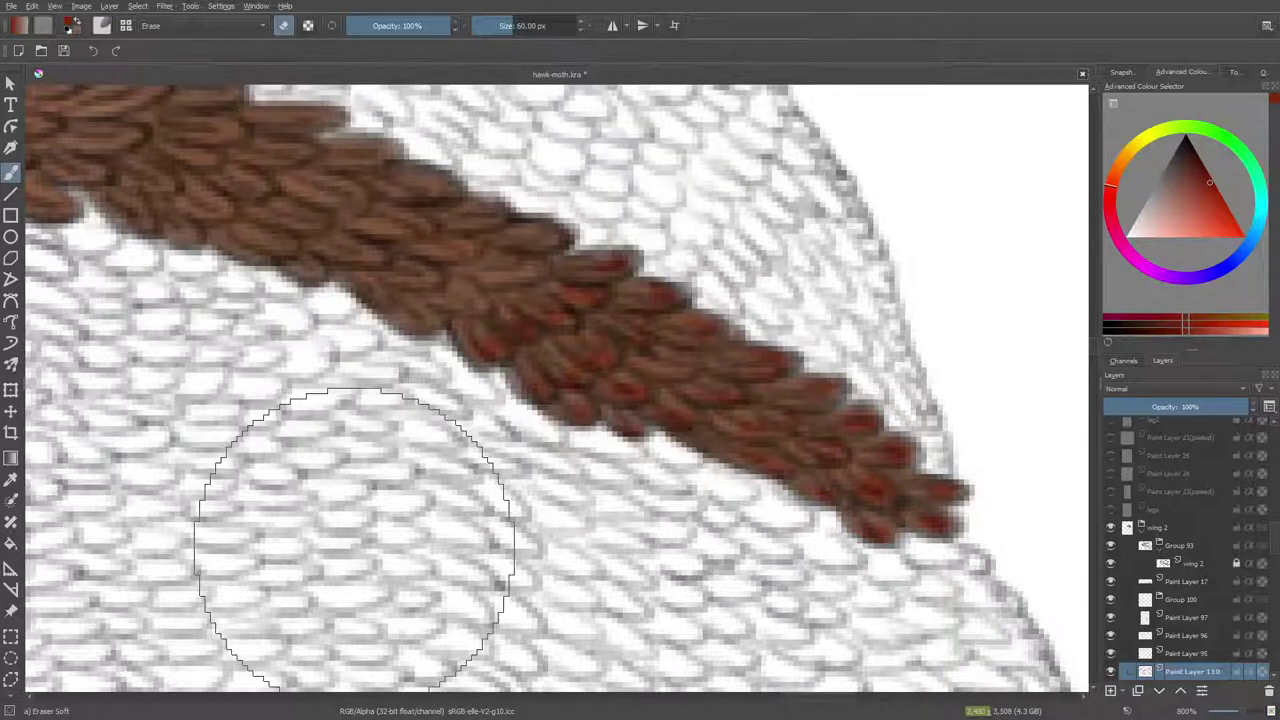
click(492, 25)
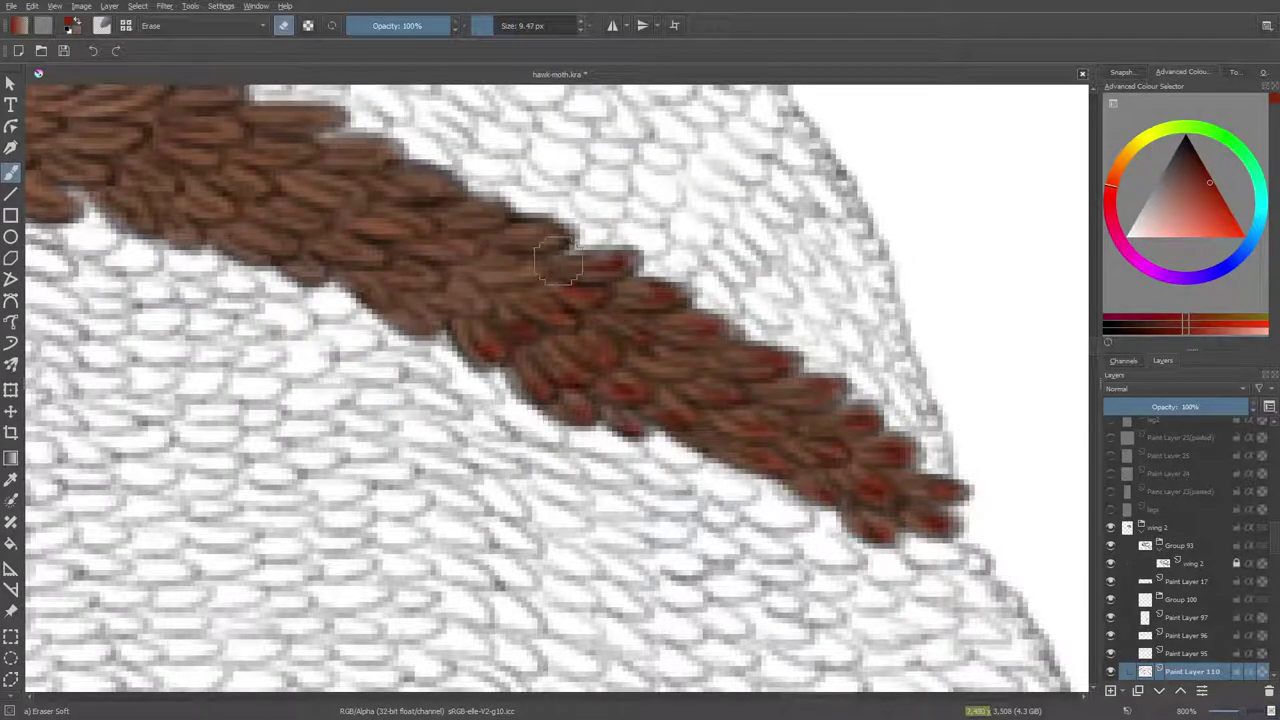
key(slash)
right_click(510, 236)
right_click(509, 236)
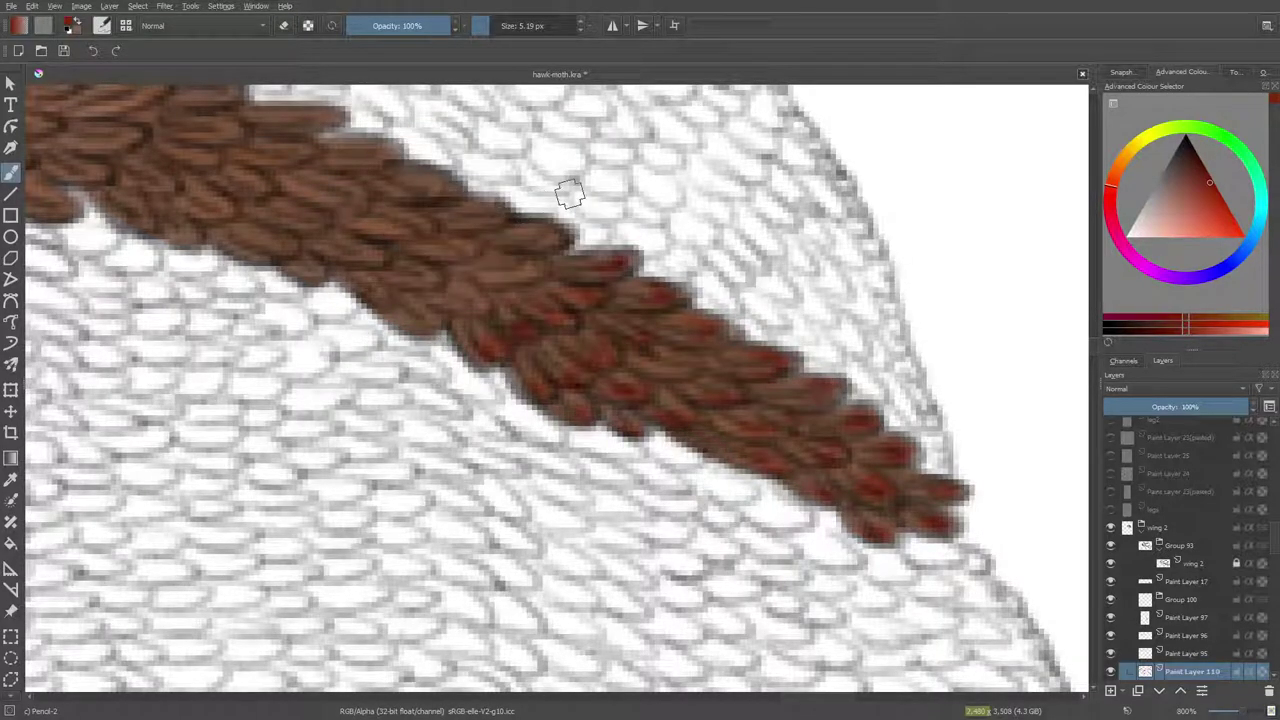
right_click(518, 266)
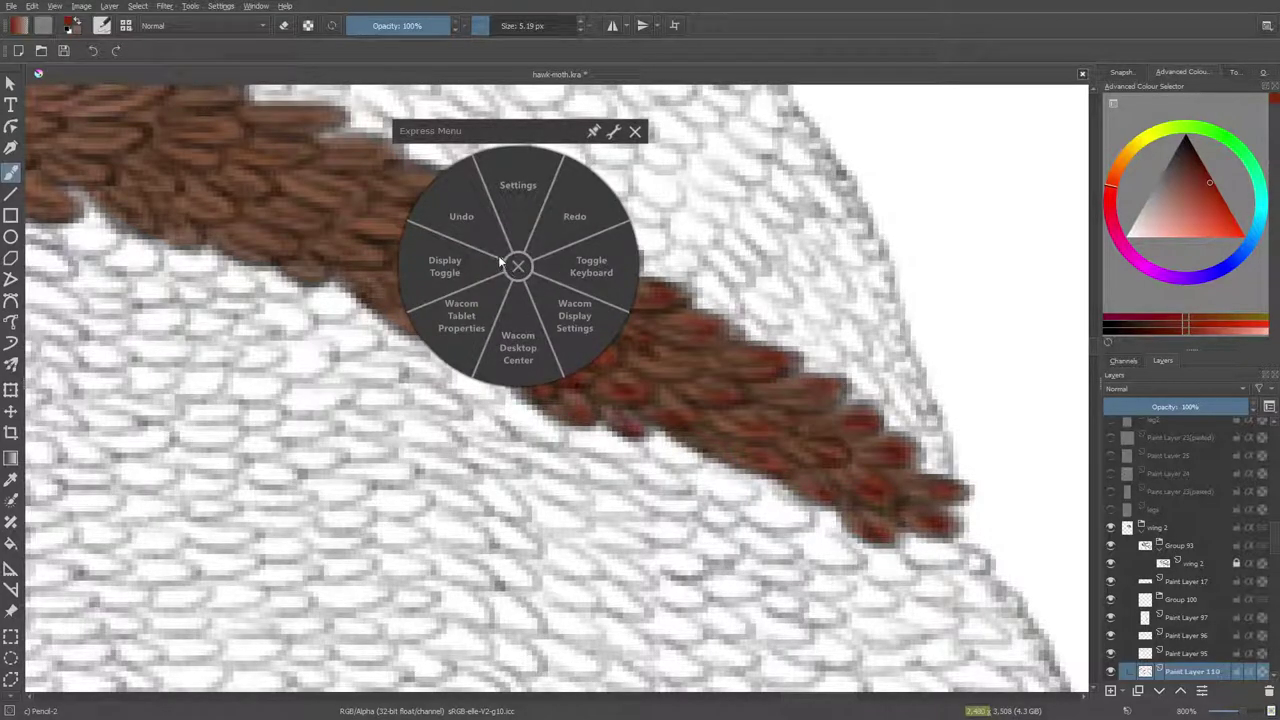
click(514, 265)
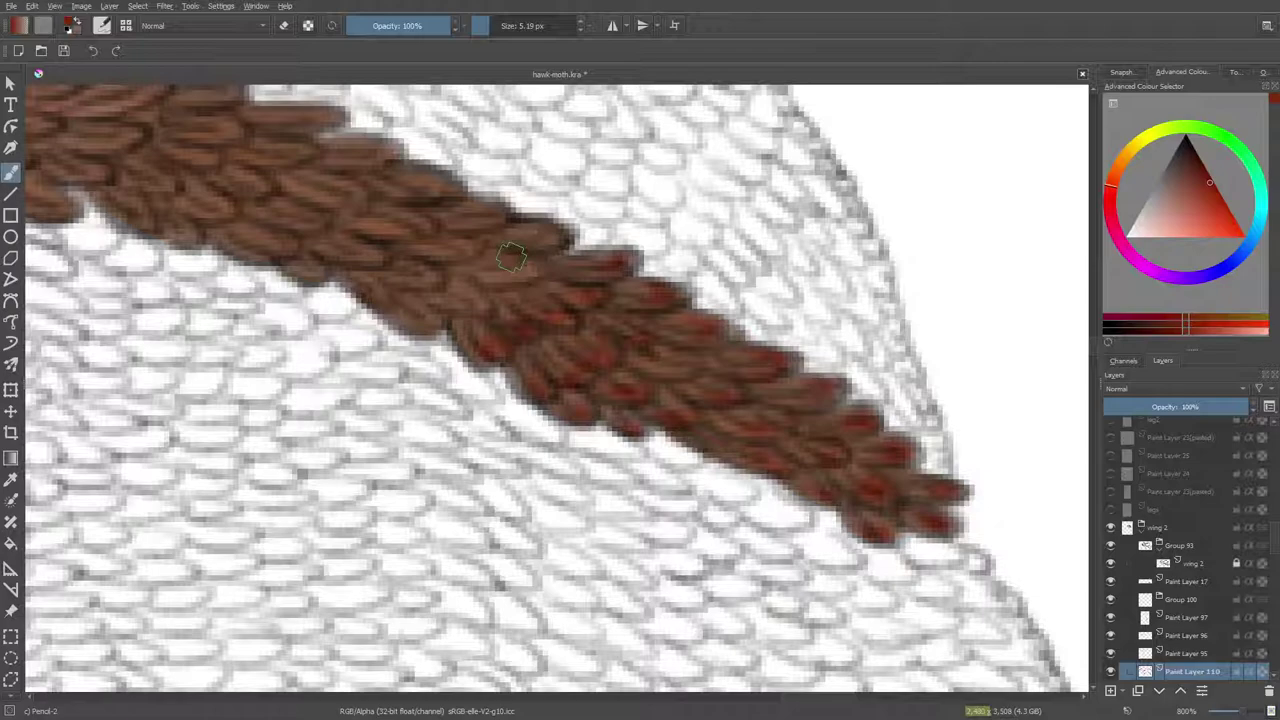
Add red tips to the next scales of the second vein, from its upper edge across to its lower edge.
mouse_move(546, 240)
mouse_down()
mouse_move(525, 237)
mouse_move(520, 271)
mouse_move(511, 259)
mouse_up()
mouse_move(475, 303)
mouse_down()
mouse_move(447, 278)
mouse_move(442, 310)
mouse_move(400, 318)
mouse_up()
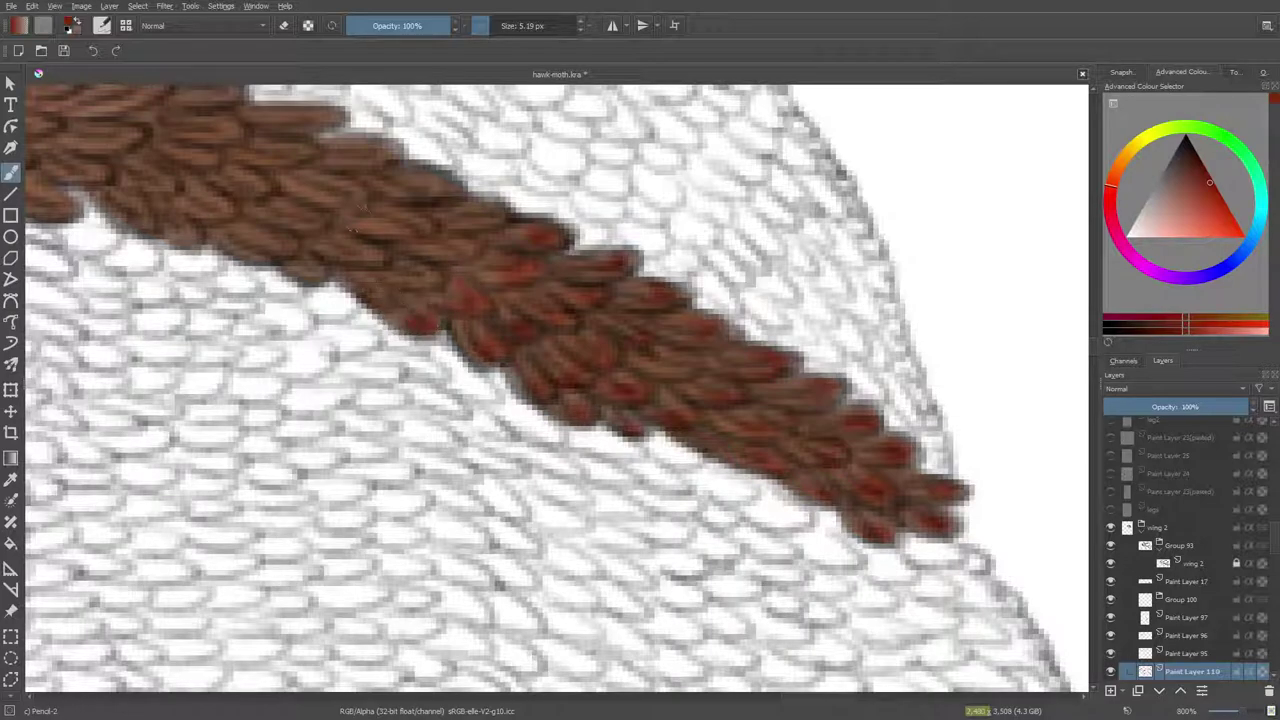
mouse_move(436, 275)
mouse_down()
mouse_move(395, 261)
mouse_move(371, 296)
mouse_up()
mouse_move(456, 245)
mouse_down()
mouse_move(471, 213)
mouse_move(489, 222)
mouse_move(404, 192)
mouse_move(439, 188)
mouse_move(373, 198)
mouse_move(385, 185)
mouse_move(440, 188)
mouse_move(396, 184)
mouse_move(381, 232)
mouse_up()
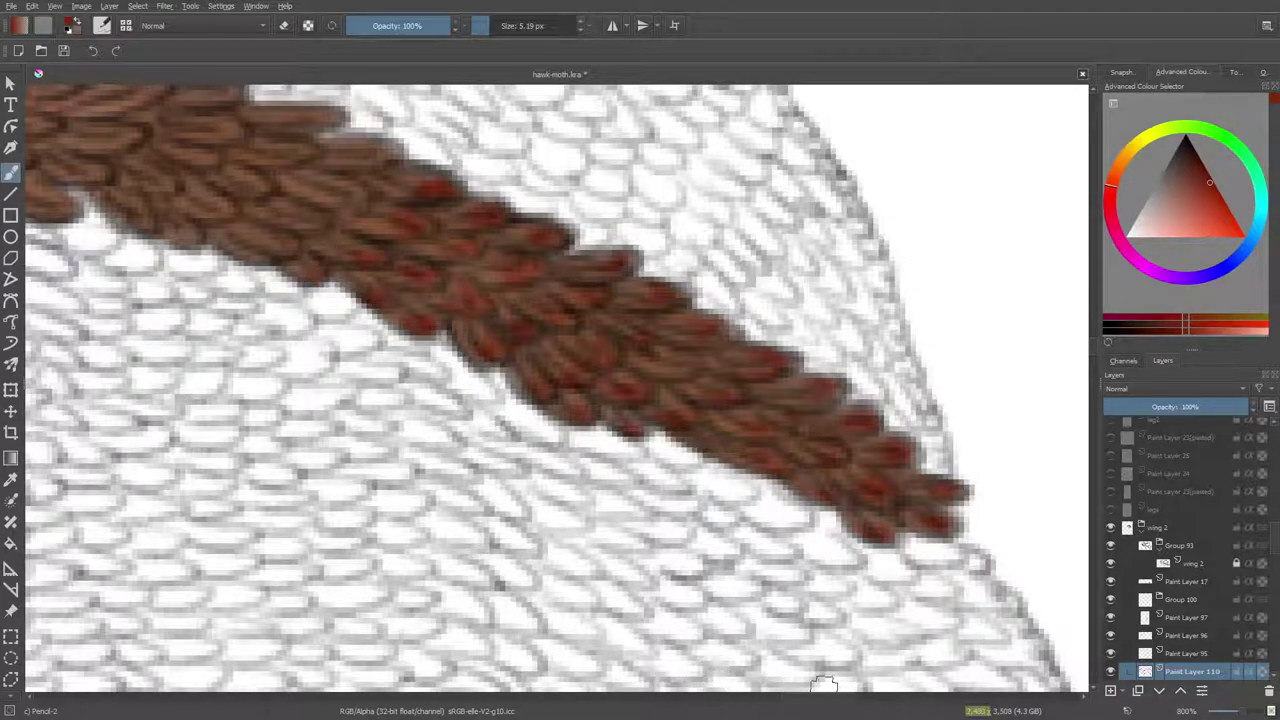
Extend the red scale tips towards the base, up to the small notch in the vein's lower edge.
scroll(800, 688, left, 5)
scroll(791, 703, left, 2)
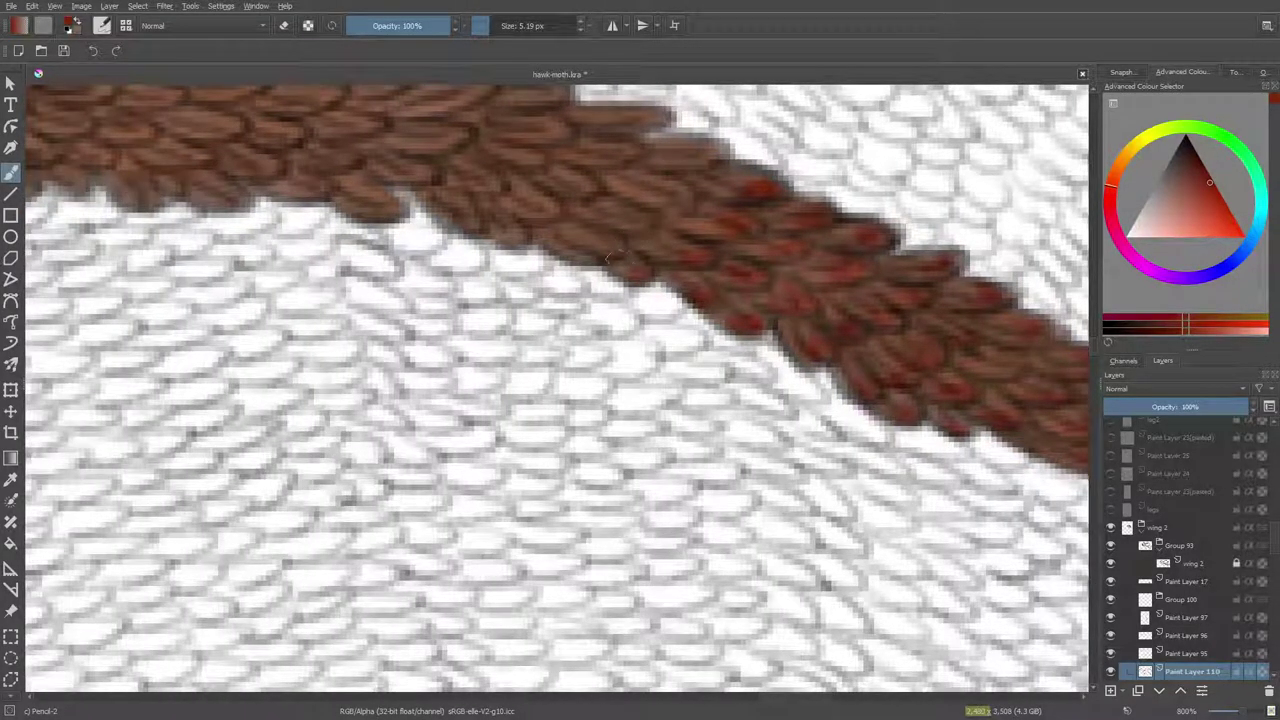
drag(643, 272, 610, 245)
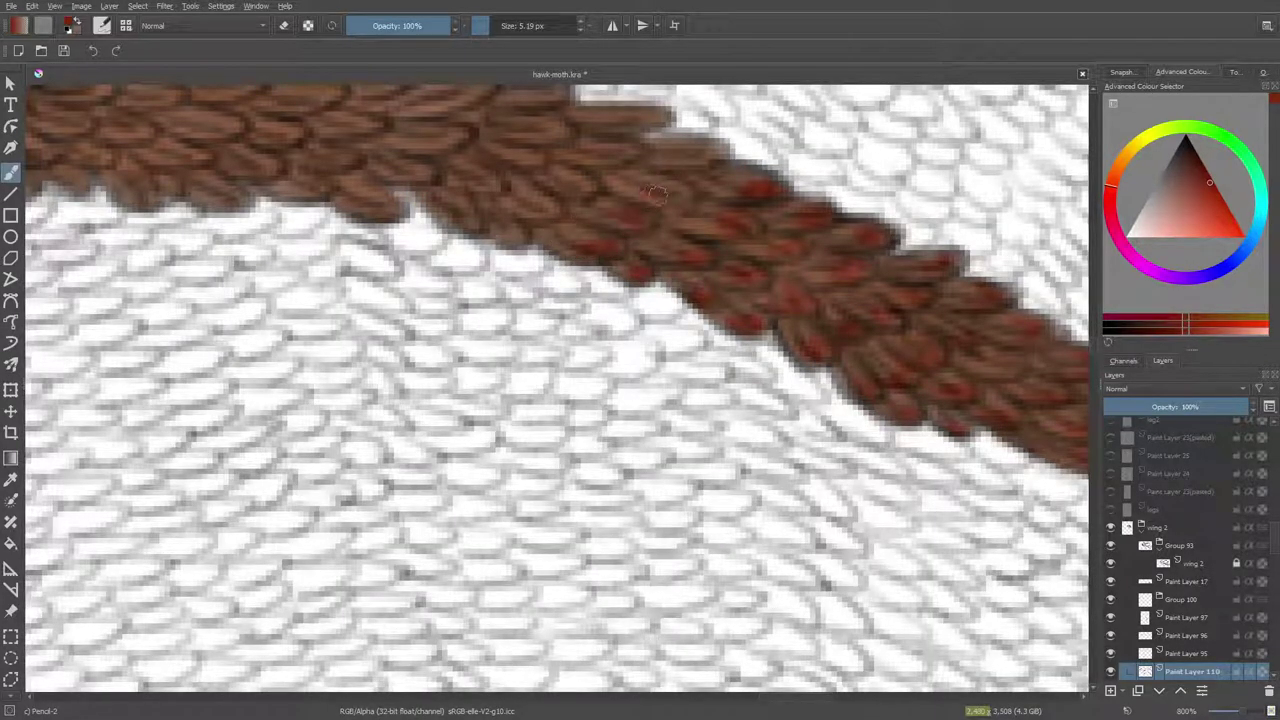
mouse_move(700, 152)
mouse_down()
mouse_move(650, 152)
mouse_move(622, 128)
mouse_move(620, 97)
mouse_move(623, 122)
mouse_move(640, 120)
mouse_move(615, 100)
mouse_up()
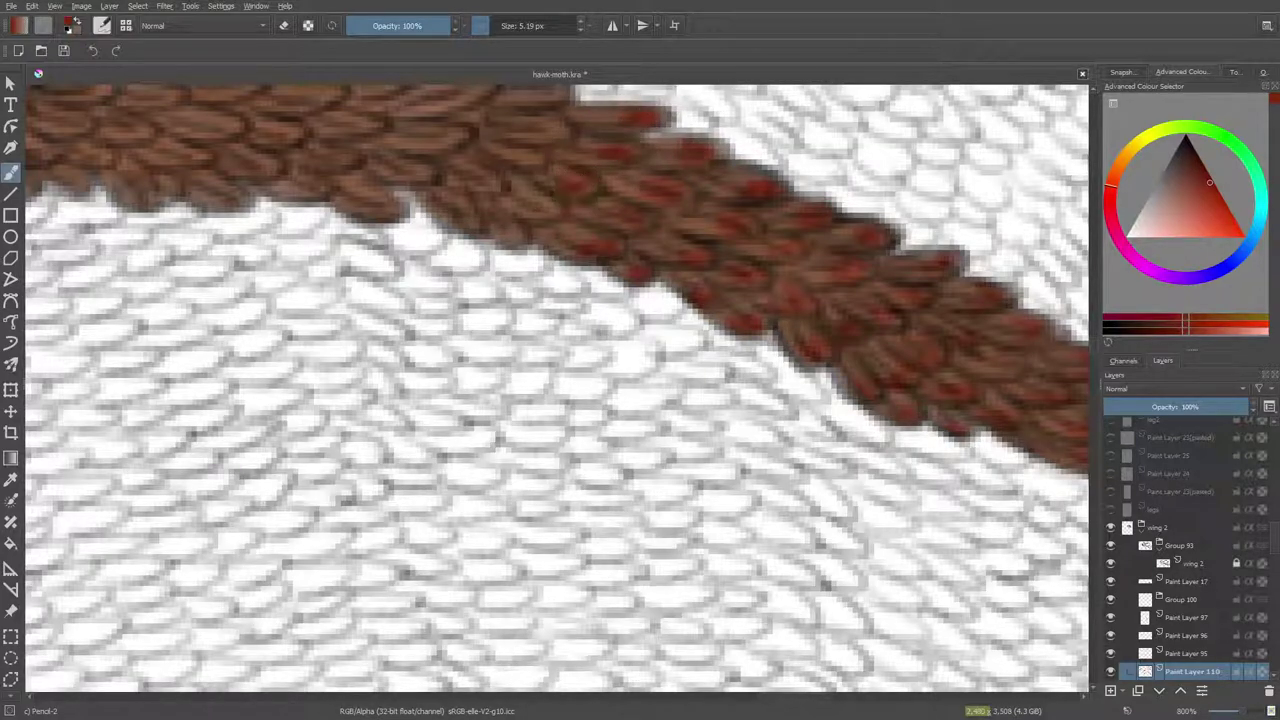
mouse_move(537, 205)
mouse_down()
mouse_move(496, 205)
mouse_move(476, 235)
mouse_move(510, 232)
mouse_move(460, 195)
mouse_move(433, 233)
mouse_move(456, 205)
mouse_move(466, 217)
mouse_move(443, 177)
mouse_move(493, 183)
mouse_move(503, 155)
mouse_move(533, 157)
mouse_move(544, 120)
mouse_move(558, 127)
mouse_move(490, 110)
mouse_move(555, 124)
mouse_up()
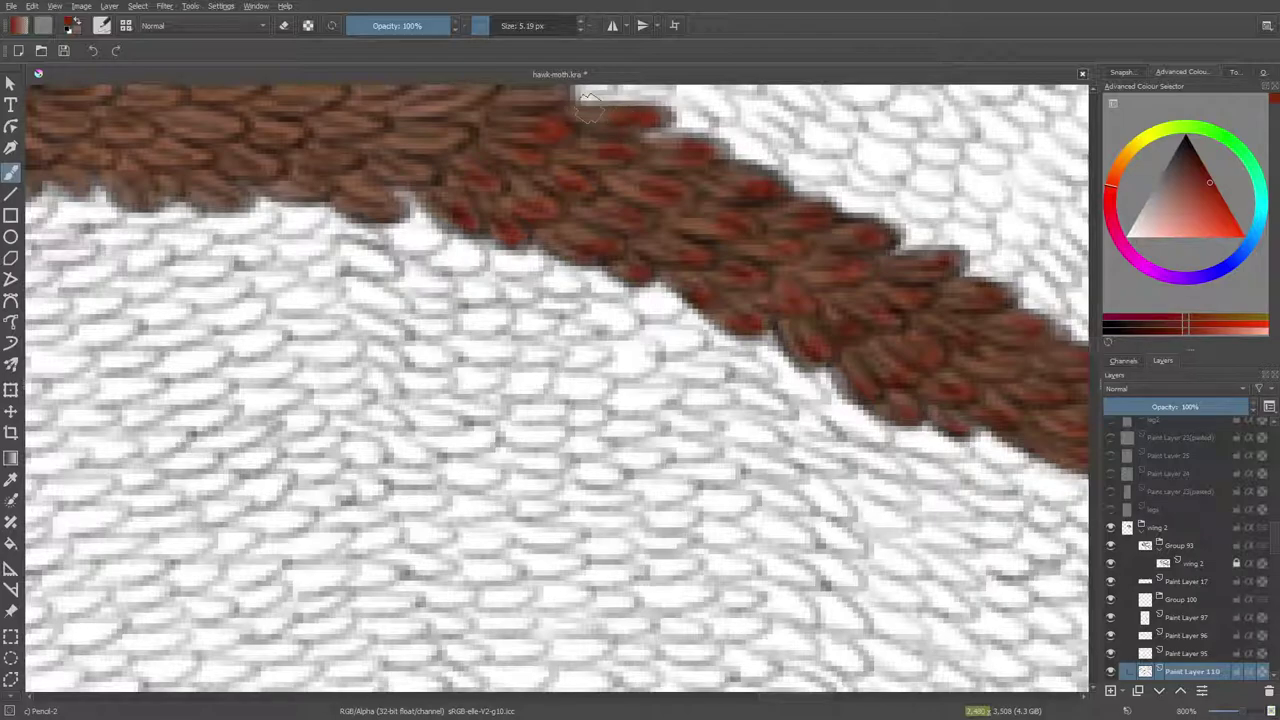
Redden the scale tips past the lower-edge notch, including the long pointed scales projecting from the vein's upper edge.
scroll(1090, 337, up, 3)
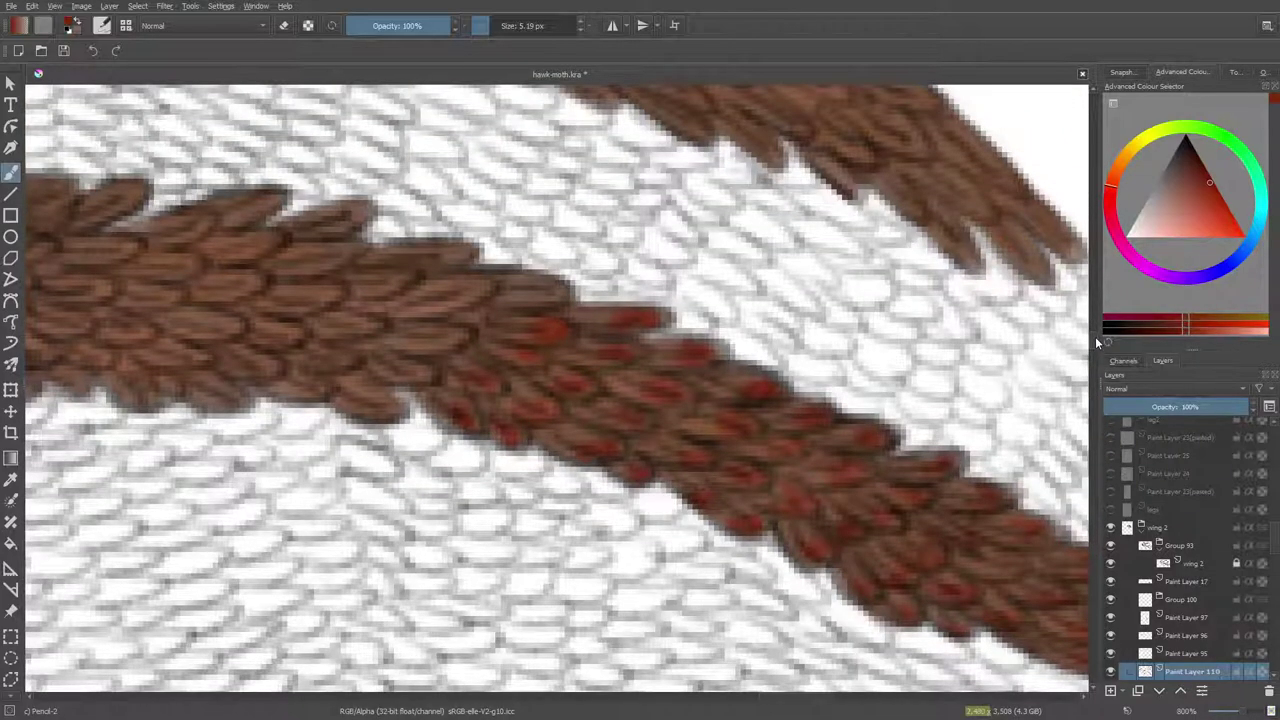
drag(772, 700, 761, 705)
mouse_move(745, 298)
mouse_down()
mouse_move(742, 284)
mouse_move(727, 291)
mouse_move(743, 294)
mouse_up()
mouse_move(666, 295)
mouse_down()
mouse_move(672, 284)
mouse_move(650, 290)
mouse_up()
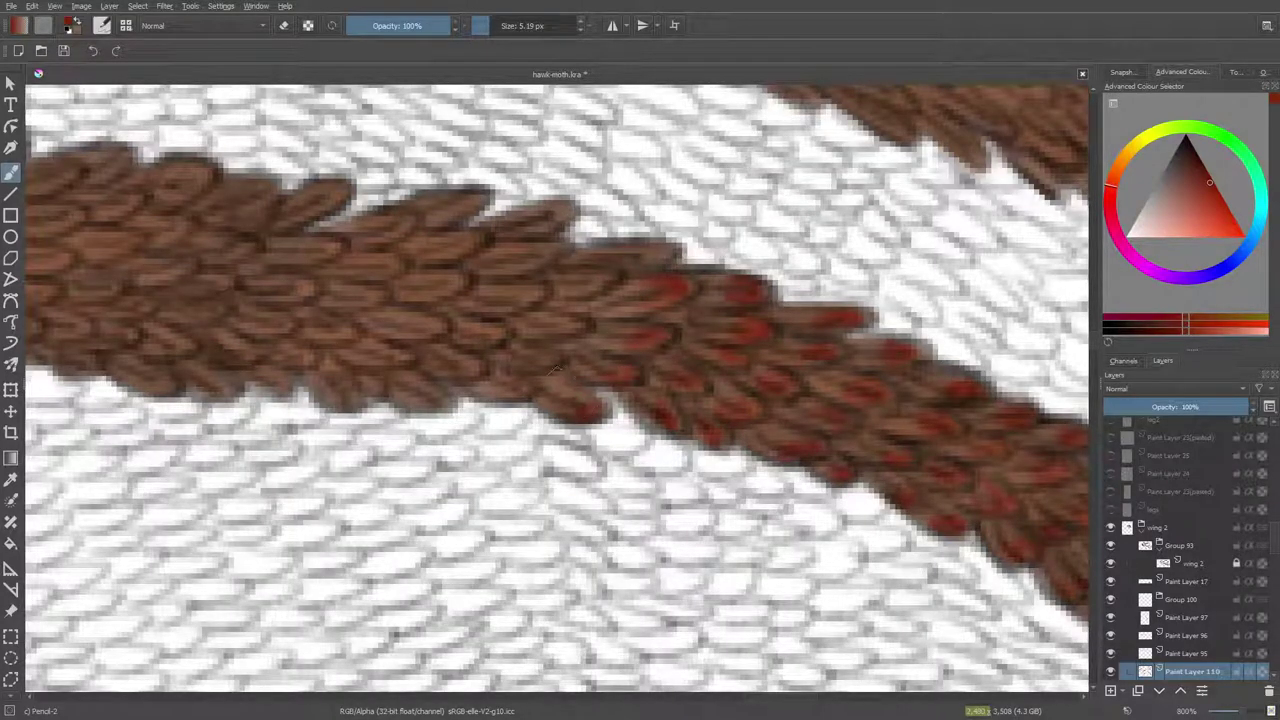
mouse_move(564, 284)
mouse_down()
mouse_move(592, 276)
mouse_move(570, 283)
mouse_move(534, 254)
mouse_move(558, 208)
mouse_move(545, 222)
mouse_up()
mouse_move(508, 266)
mouse_down()
mouse_move(451, 328)
mouse_move(482, 330)
mouse_move(477, 340)
mouse_move(537, 294)
mouse_move(502, 294)
mouse_up()
mouse_move(480, 338)
mouse_down()
mouse_move(500, 330)
mouse_move(466, 336)
mouse_move(477, 370)
mouse_move(432, 404)
mouse_move(444, 406)
mouse_up()
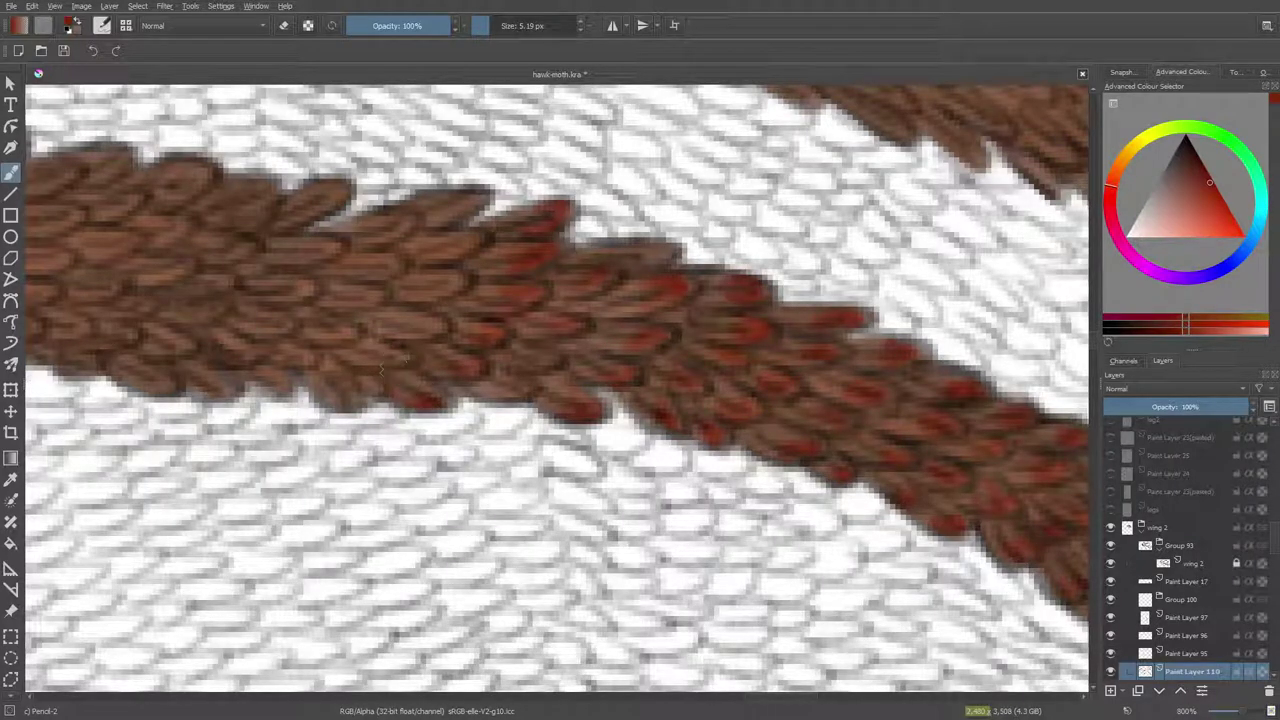
drag(338, 390, 346, 398)
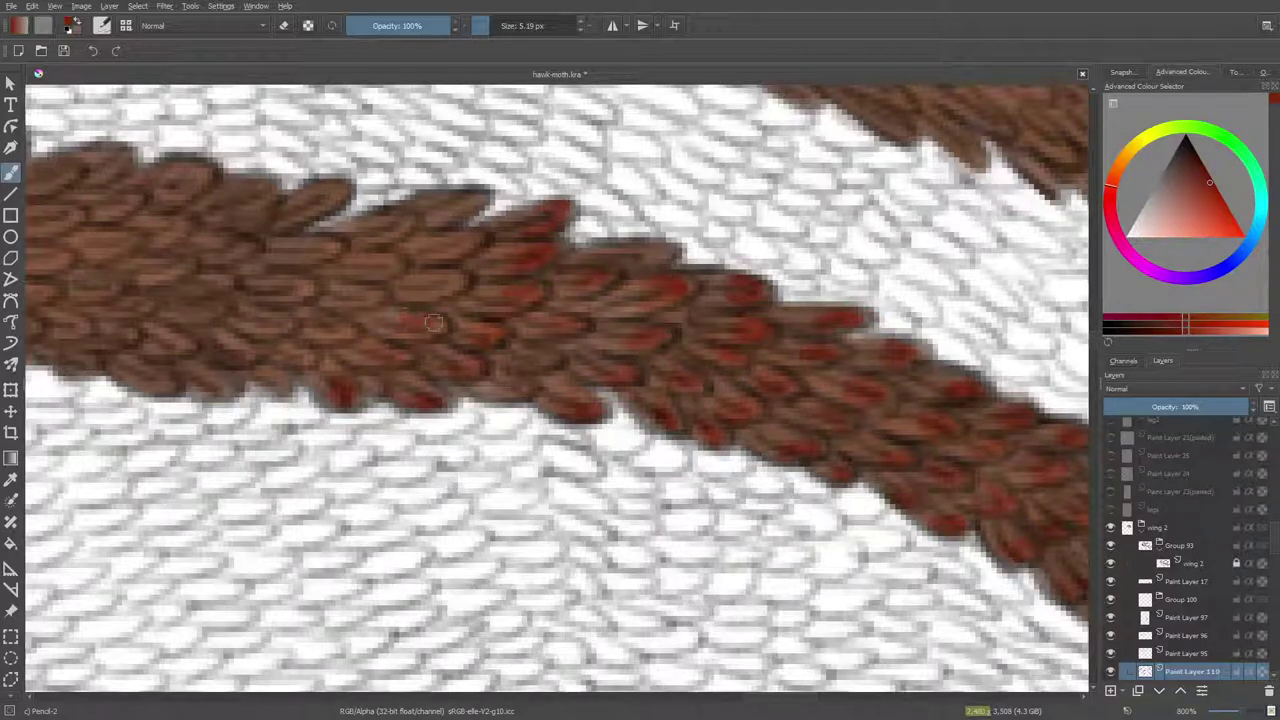
mouse_move(435, 284)
mouse_down()
mouse_move(445, 230)
mouse_move(470, 235)
mouse_move(423, 232)
mouse_move(442, 203)
mouse_move(469, 199)
mouse_move(333, 197)
mouse_move(386, 221)
mouse_up()
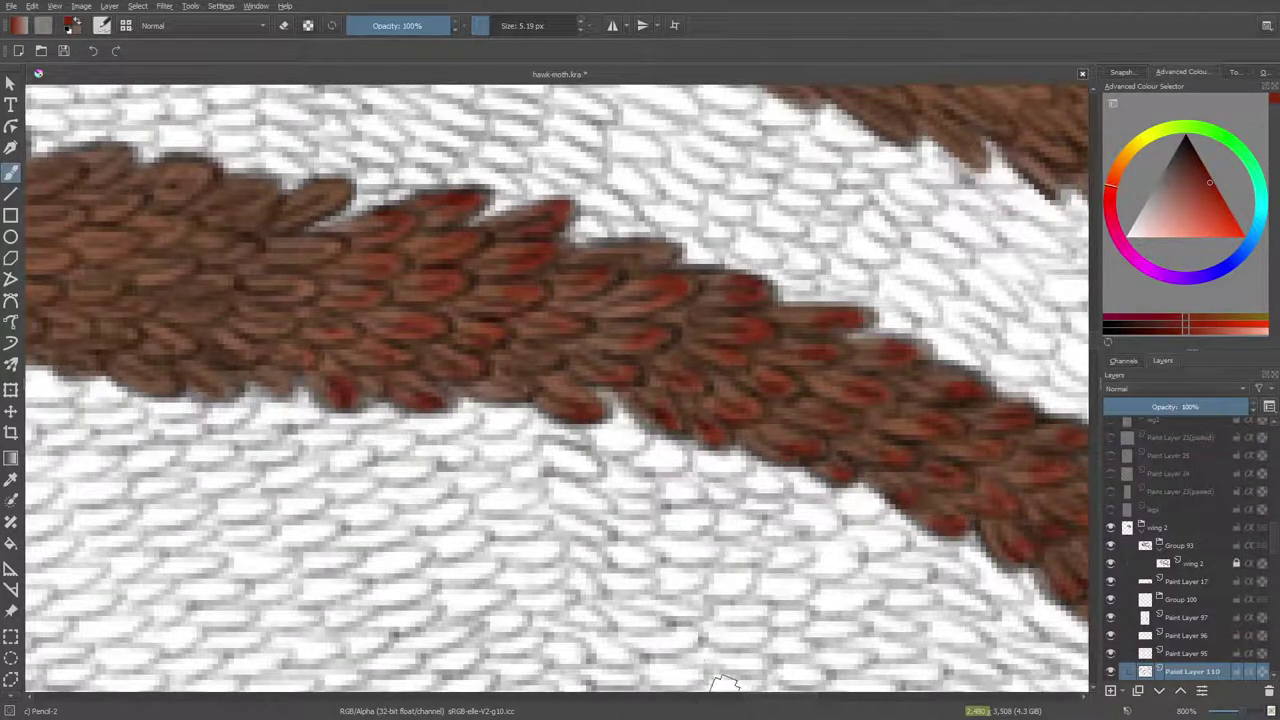
Colour the tips red on the lone projecting upper-edge scale and on the scale rows just inward of it.
drag(765, 697, 738, 697)
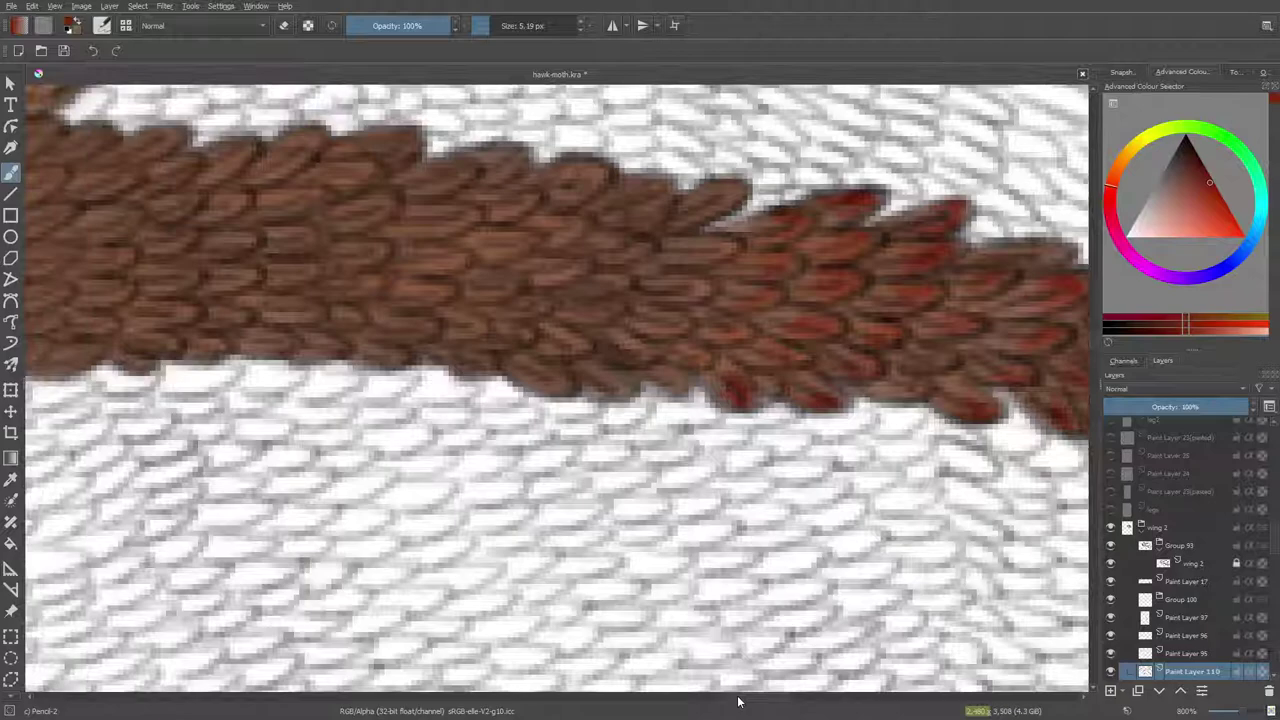
mouse_move(715, 207)
mouse_down()
mouse_move(655, 226)
mouse_move(682, 240)
mouse_move(682, 258)
mouse_move(724, 242)
mouse_move(670, 262)
mouse_move(722, 246)
mouse_move(672, 279)
mouse_move(682, 289)
mouse_move(671, 296)
mouse_move(693, 287)
mouse_move(625, 321)
mouse_move(652, 314)
mouse_move(656, 332)
mouse_move(634, 324)
mouse_move(626, 346)
mouse_move(645, 348)
mouse_move(604, 343)
mouse_move(594, 362)
mouse_move(621, 382)
mouse_move(550, 356)
mouse_move(540, 374)
mouse_move(563, 385)
mouse_move(520, 357)
mouse_move(567, 338)
mouse_up()
mouse_move(548, 293)
mouse_down()
mouse_move(603, 314)
mouse_move(614, 302)
mouse_move(569, 298)
mouse_move(598, 287)
mouse_move(623, 238)
mouse_move(638, 247)
mouse_move(593, 221)
mouse_up()
mouse_move(564, 272)
mouse_down()
mouse_move(580, 260)
mouse_move(582, 228)
mouse_up()
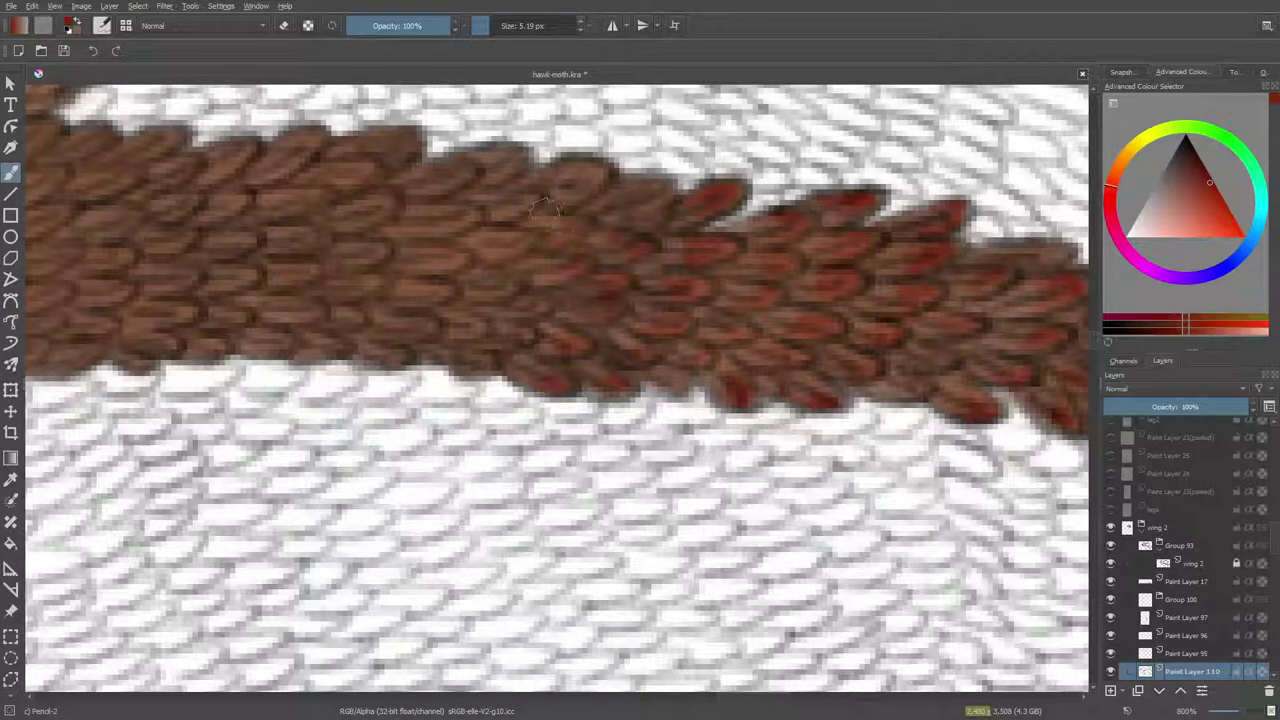
mouse_move(578, 183)
mouse_down()
mouse_move(641, 191)
mouse_move(638, 205)
mouse_move(643, 190)
mouse_move(626, 215)
mouse_move(653, 192)
mouse_move(617, 191)
mouse_move(634, 217)
mouse_up()
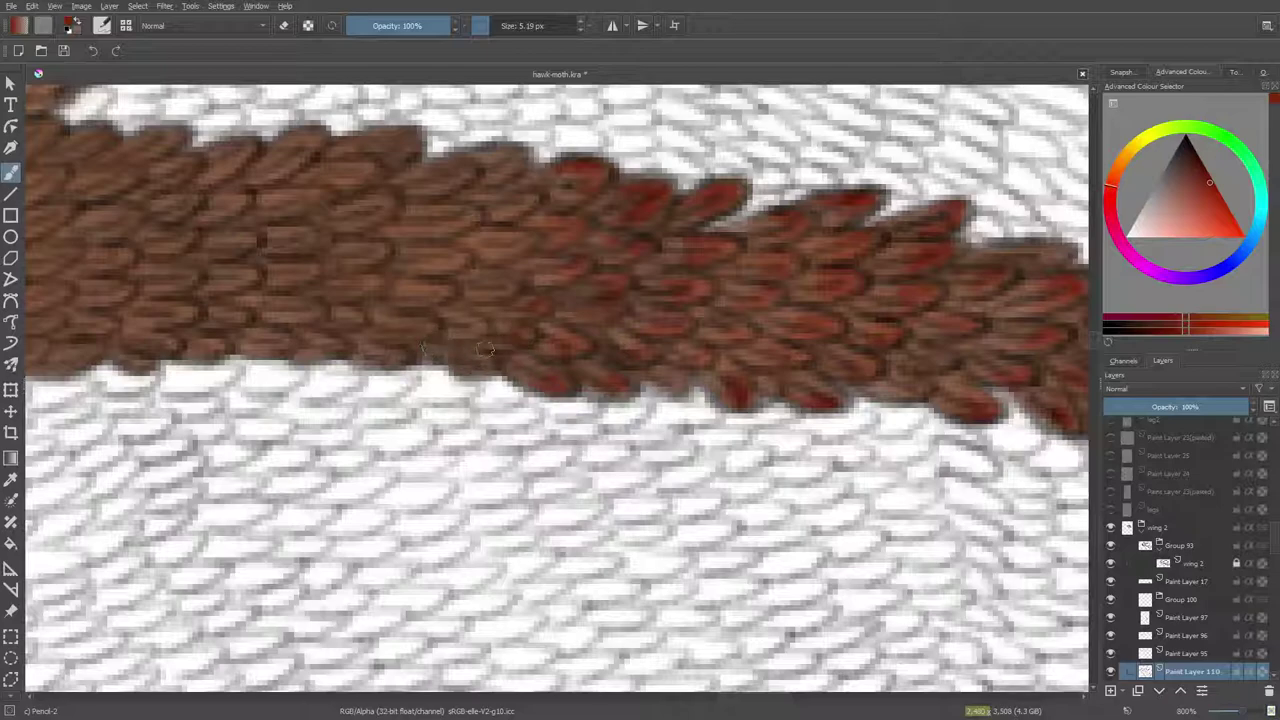
Add red tips across the full width of the vein along the next stretch where its upper edge steps inward.
mouse_move(480, 330)
mouse_down()
mouse_move(455, 302)
mouse_move(505, 280)
mouse_move(492, 298)
mouse_up()
mouse_move(518, 236)
mouse_down()
mouse_move(508, 248)
mouse_move(480, 240)
mouse_up()
mouse_move(527, 201)
mouse_down()
mouse_move(495, 195)
mouse_move(456, 150)
mouse_move(488, 180)
mouse_move(504, 178)
mouse_move(499, 155)
mouse_move(439, 148)
mouse_move(427, 186)
mouse_move(459, 168)
mouse_move(426, 190)
mouse_move(465, 173)
mouse_move(416, 178)
mouse_move(468, 170)
mouse_move(430, 176)
mouse_up()
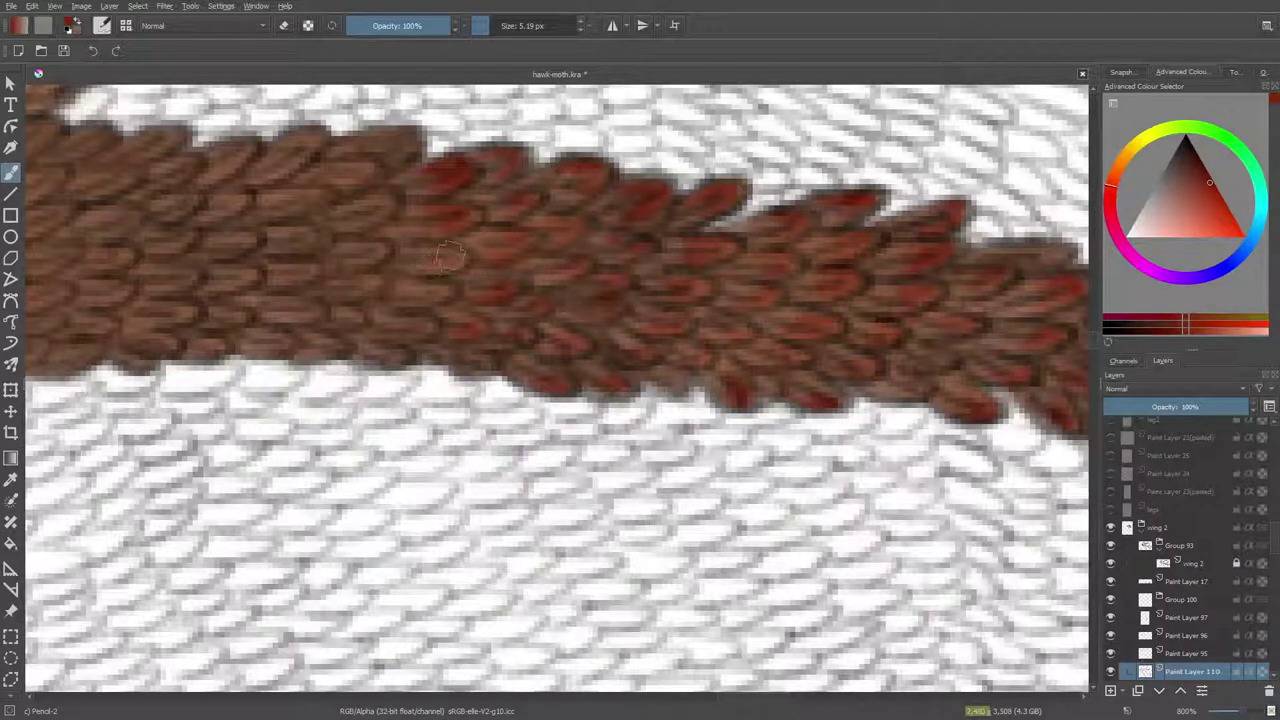
mouse_move(418, 293)
mouse_down()
mouse_move(400, 321)
mouse_move(412, 329)
mouse_move(388, 359)
mouse_up()
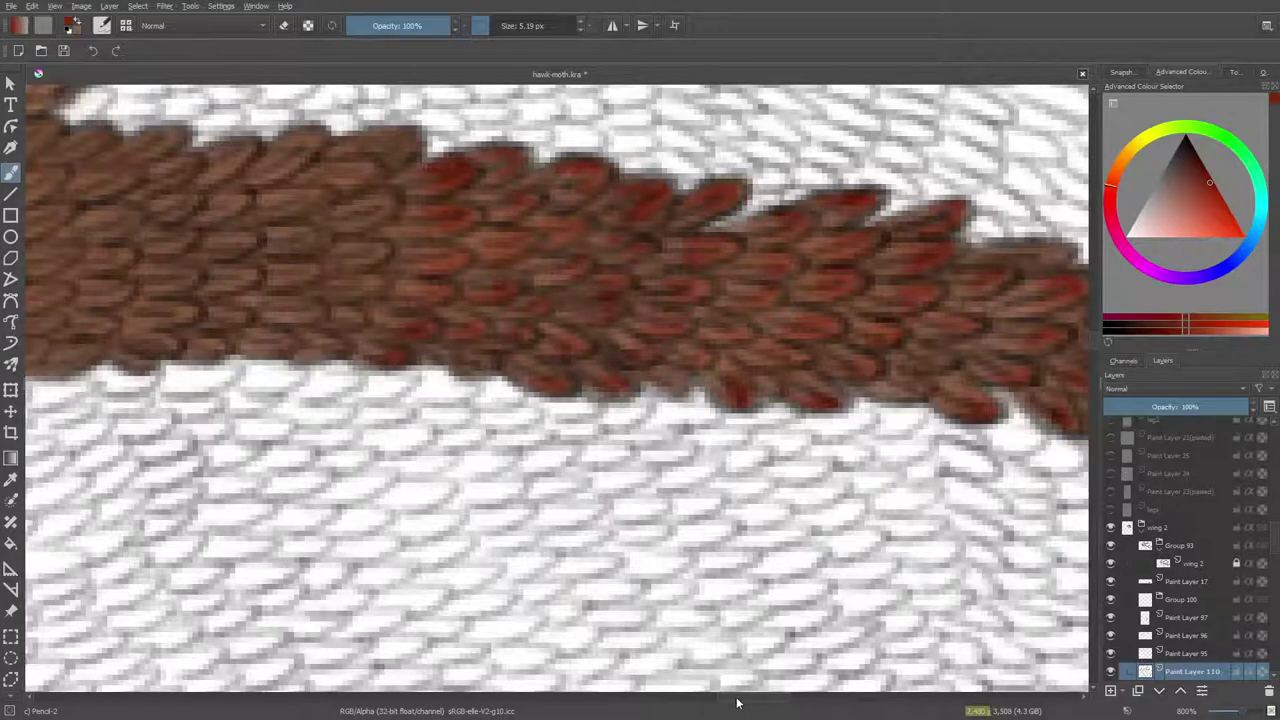
Paint red tips on the next columns of scales across the vein, including the rounded scales on its upper edge.
drag(738, 699, 727, 698)
mouse_move(682, 164)
mouse_down()
mouse_move(642, 192)
mouse_move(675, 198)
mouse_move(678, 225)
mouse_move(704, 207)
mouse_move(666, 231)
mouse_move(668, 264)
mouse_move(635, 264)
mouse_move(664, 289)
mouse_up()
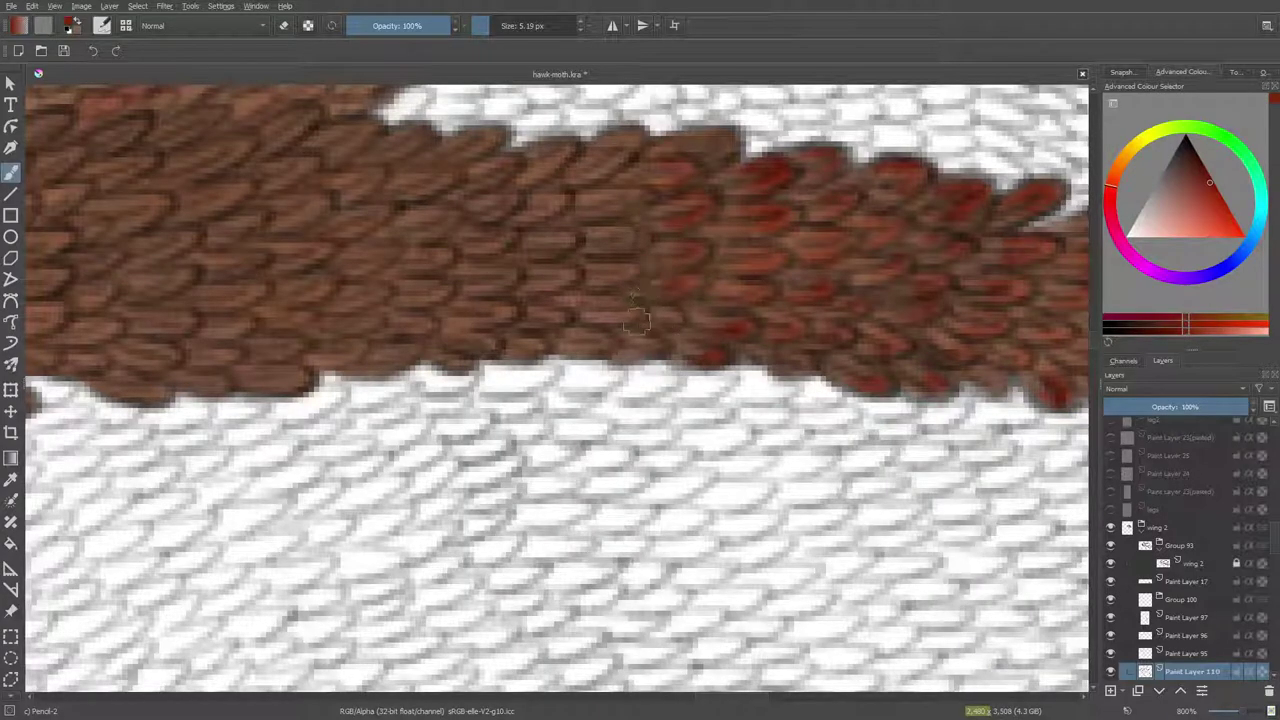
click(651, 350)
mouse_move(603, 290)
mouse_down()
mouse_move(724, 138)
mouse_move(598, 155)
mouse_move(612, 165)
mouse_move(620, 145)
mouse_up()
mouse_move(608, 196)
mouse_down()
mouse_move(606, 208)
mouse_move(623, 187)
mouse_move(648, 198)
mouse_move(568, 279)
mouse_move(603, 287)
mouse_move(630, 267)
mouse_up()
mouse_move(596, 317)
mouse_down()
mouse_move(631, 309)
mouse_move(607, 312)
mouse_up()
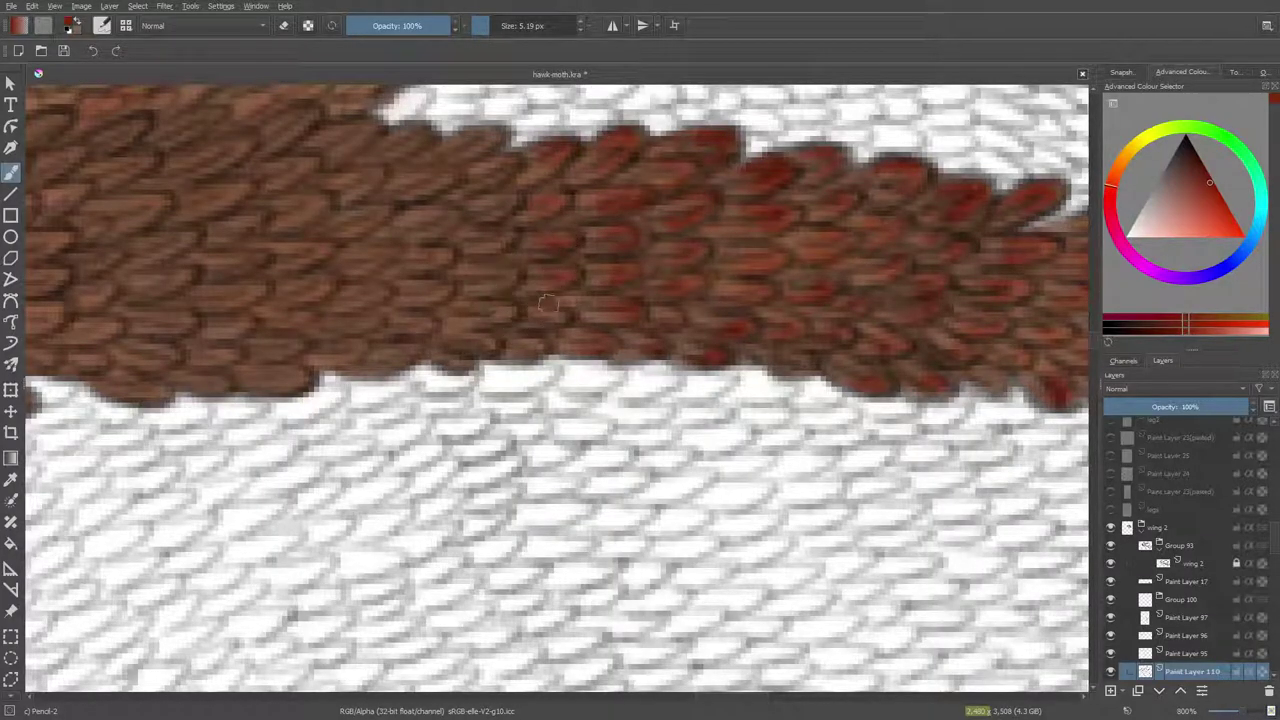
mouse_move(465, 122)
mouse_down()
mouse_move(492, 135)
mouse_move(502, 160)
mouse_move(484, 170)
mouse_up()
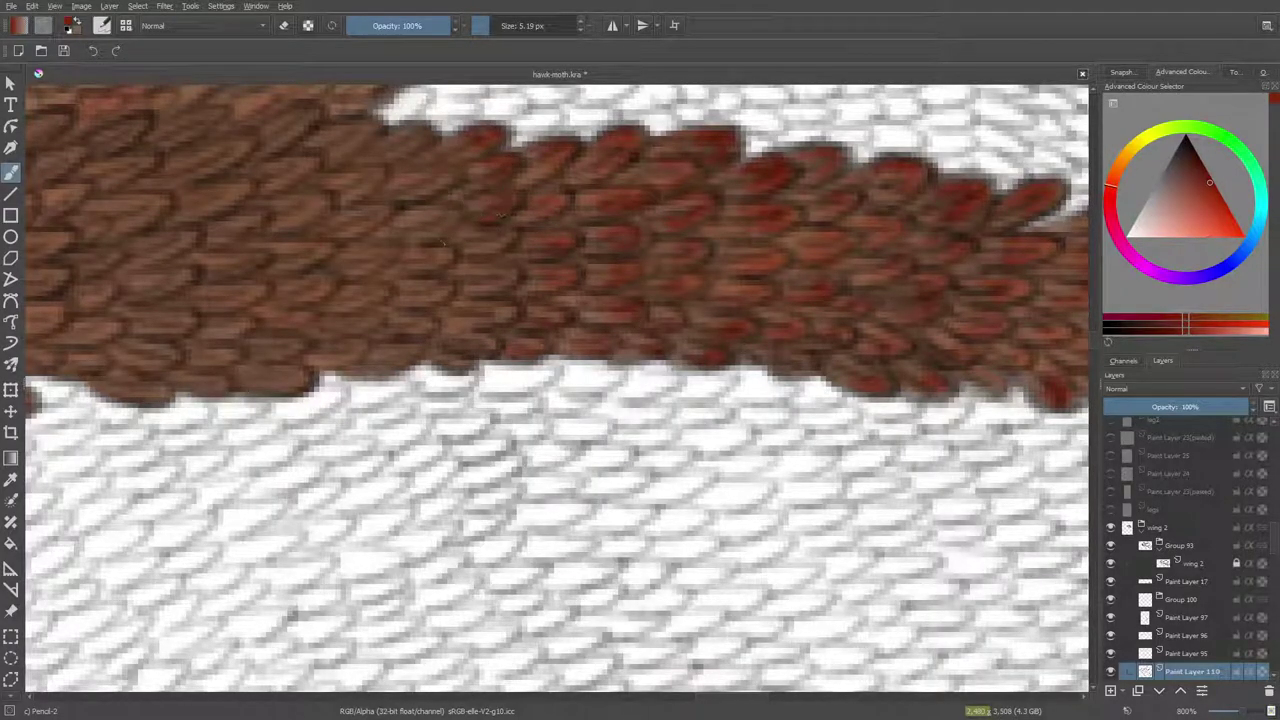
Erase stray red with Eraser Soft, and continue the red tips with Pencil-2 to the inner end of the vein's free upper edge.
key(e)
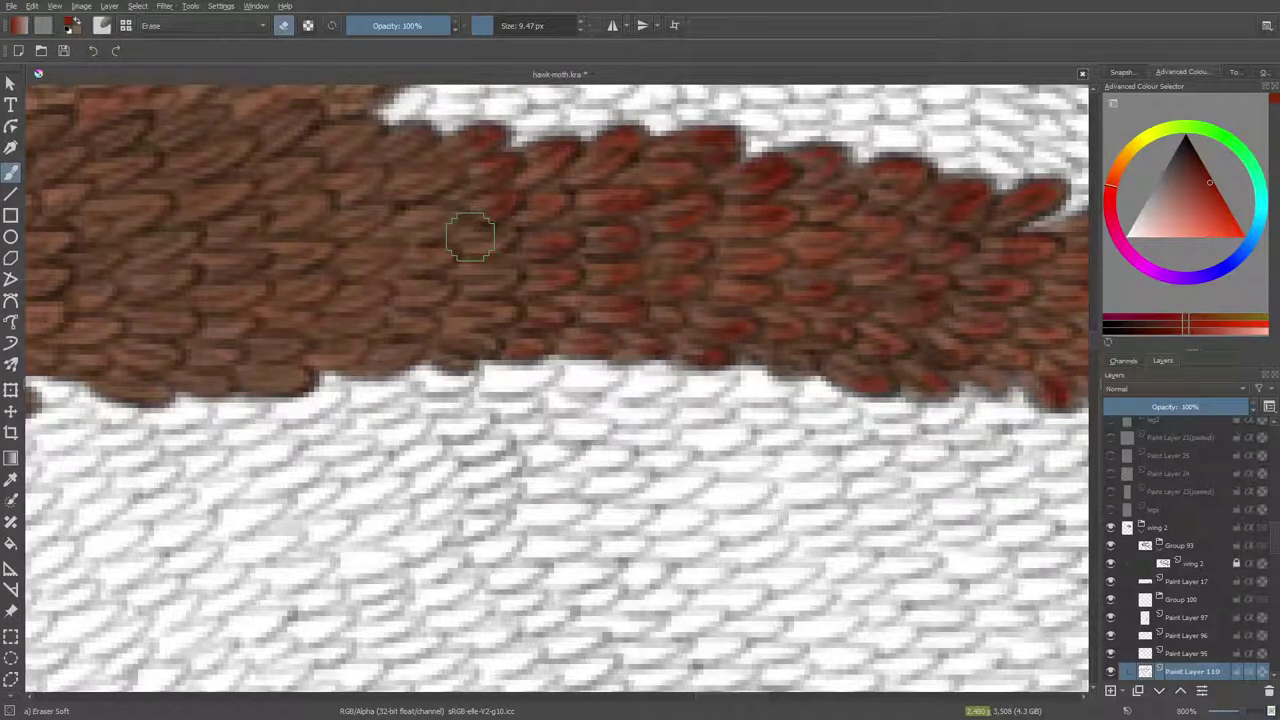
key(/)
drag(482, 238, 506, 231)
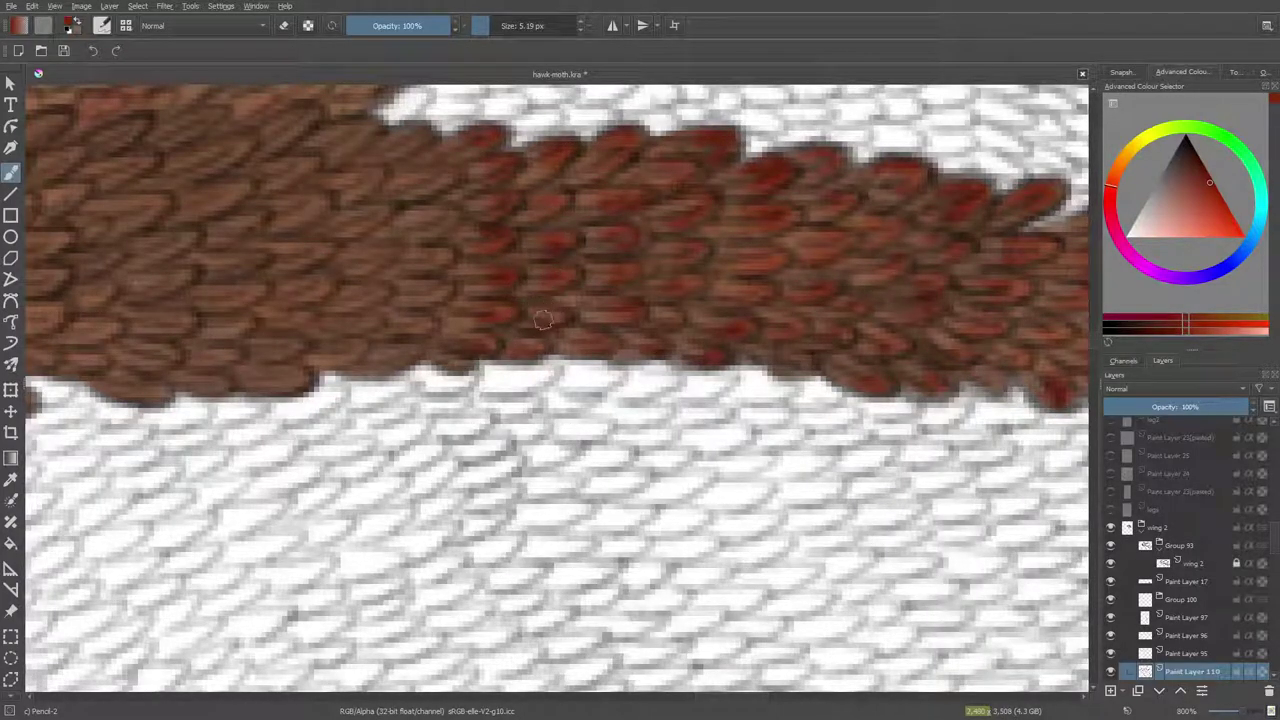
mouse_move(408, 149)
mouse_down()
mouse_move(418, 140)
mouse_move(400, 142)
mouse_up()
drag(440, 179, 396, 188)
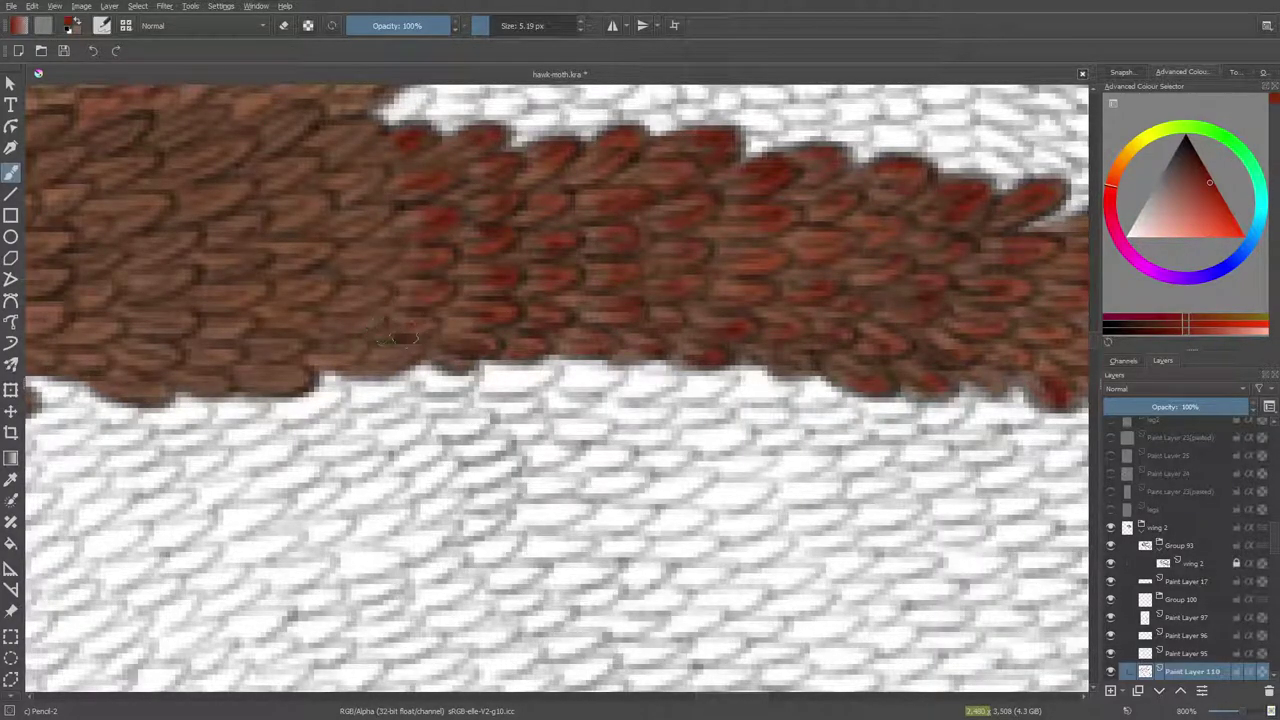
Redden the scale tips where the vein's upper edge meets the wing's base area, cleaning up excess red with the soft eraser.
key(e)
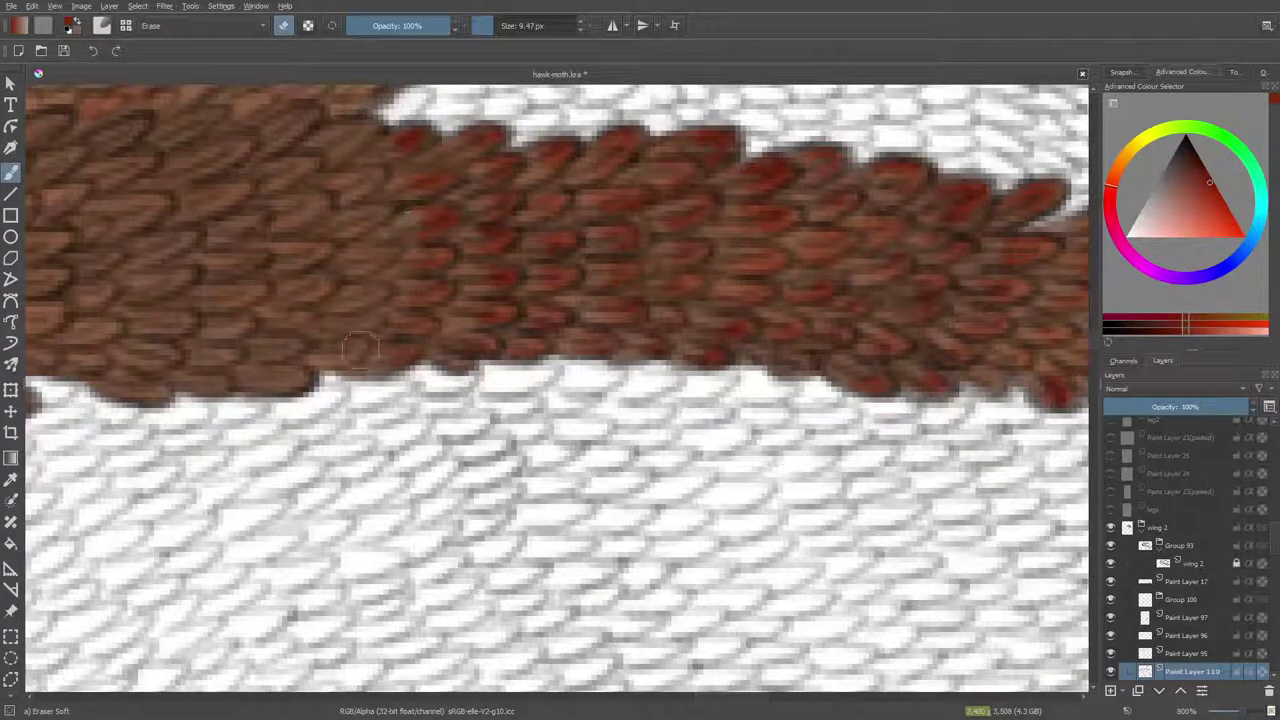
key(e)
drag(709, 697, 699, 703)
mouse_move(630, 118)
mouse_down()
mouse_move(638, 130)
mouse_move(620, 130)
mouse_move(643, 129)
mouse_move(595, 158)
mouse_up()
key(e)
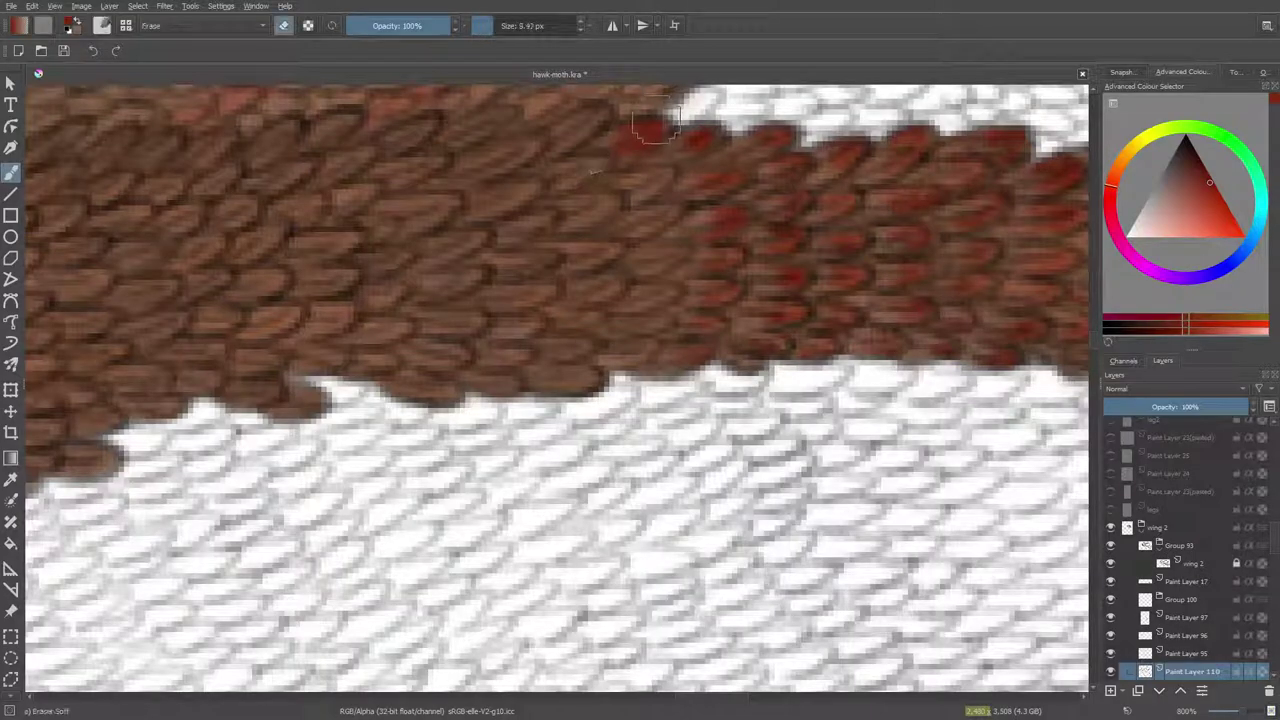
mouse_move(585, 170)
mouse_down()
mouse_move(608, 125)
mouse_move(621, 177)
mouse_up()
key(e)
drag(645, 181, 661, 184)
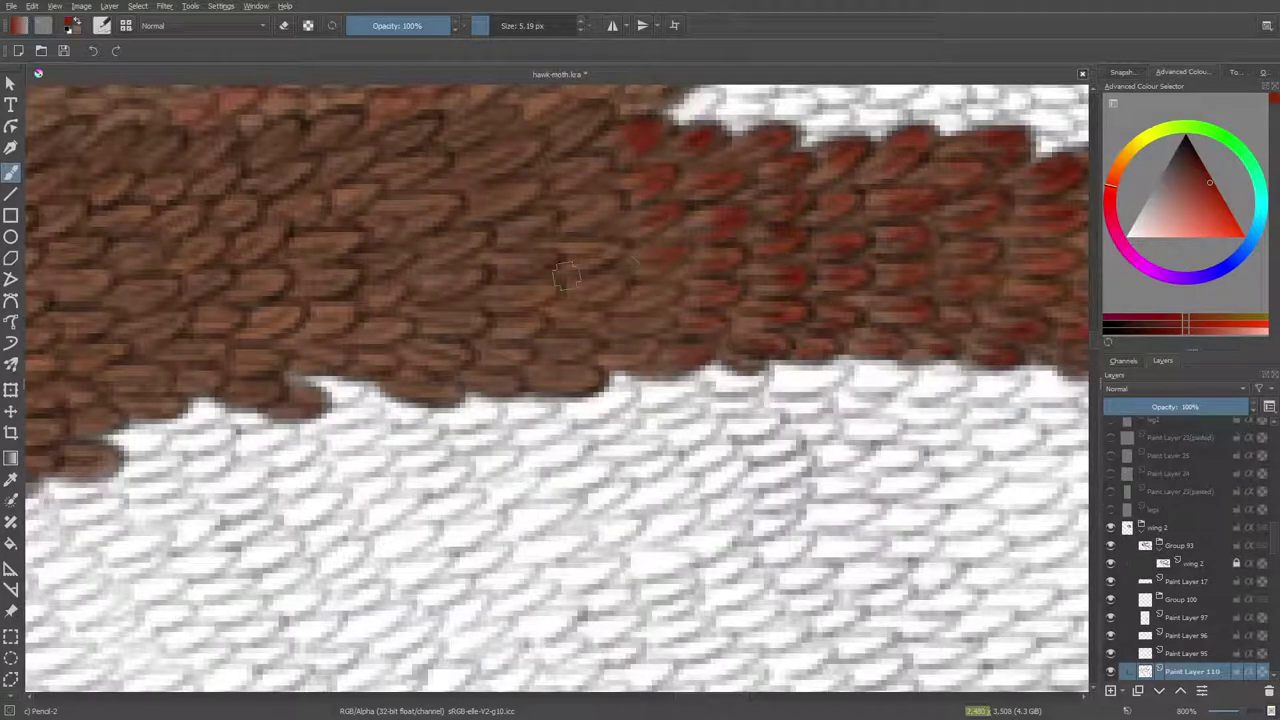
Complete that column of red tips down to the lower edge and add another full column beside it towards the base.
key(e)
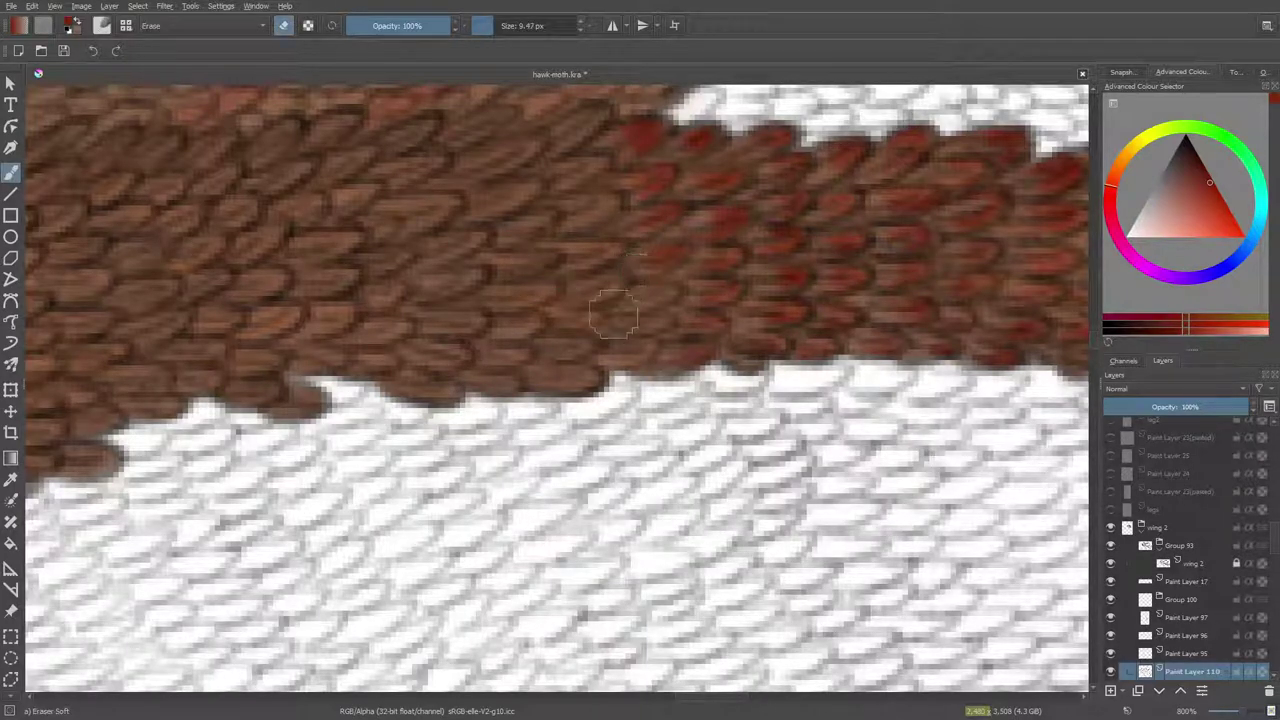
key(e)
drag(654, 321, 636, 332)
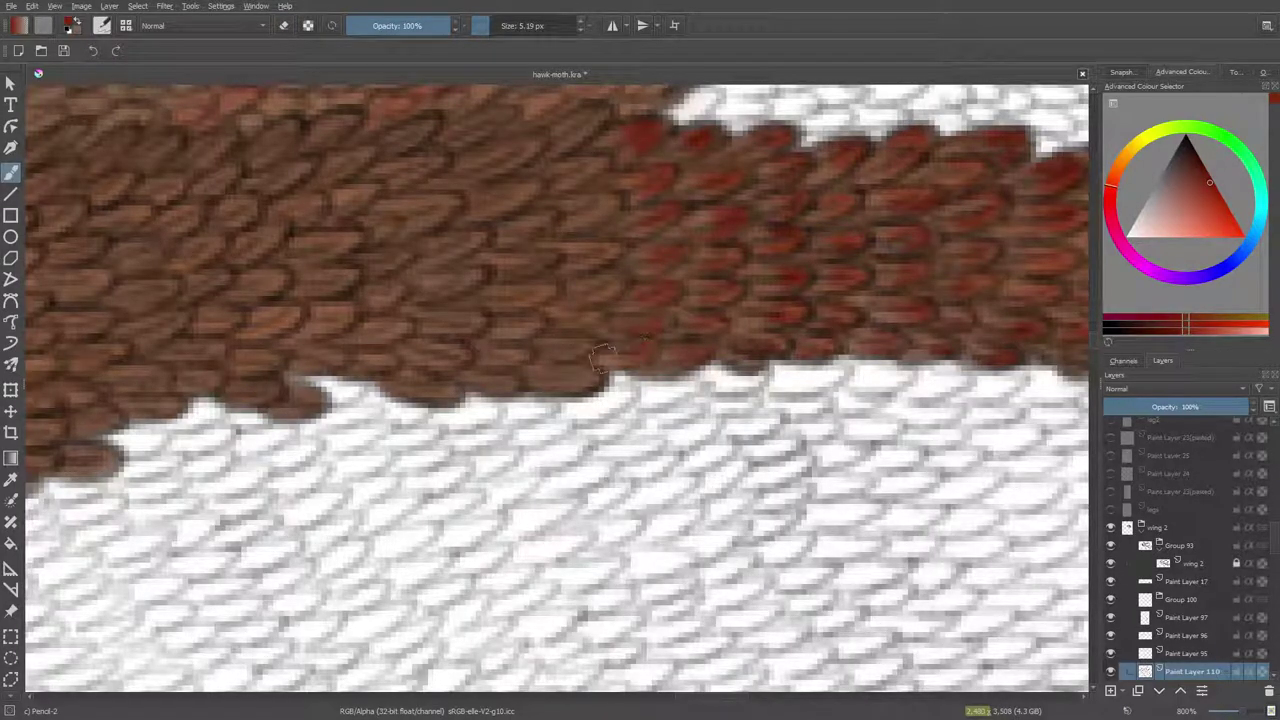
drag(604, 113, 581, 133)
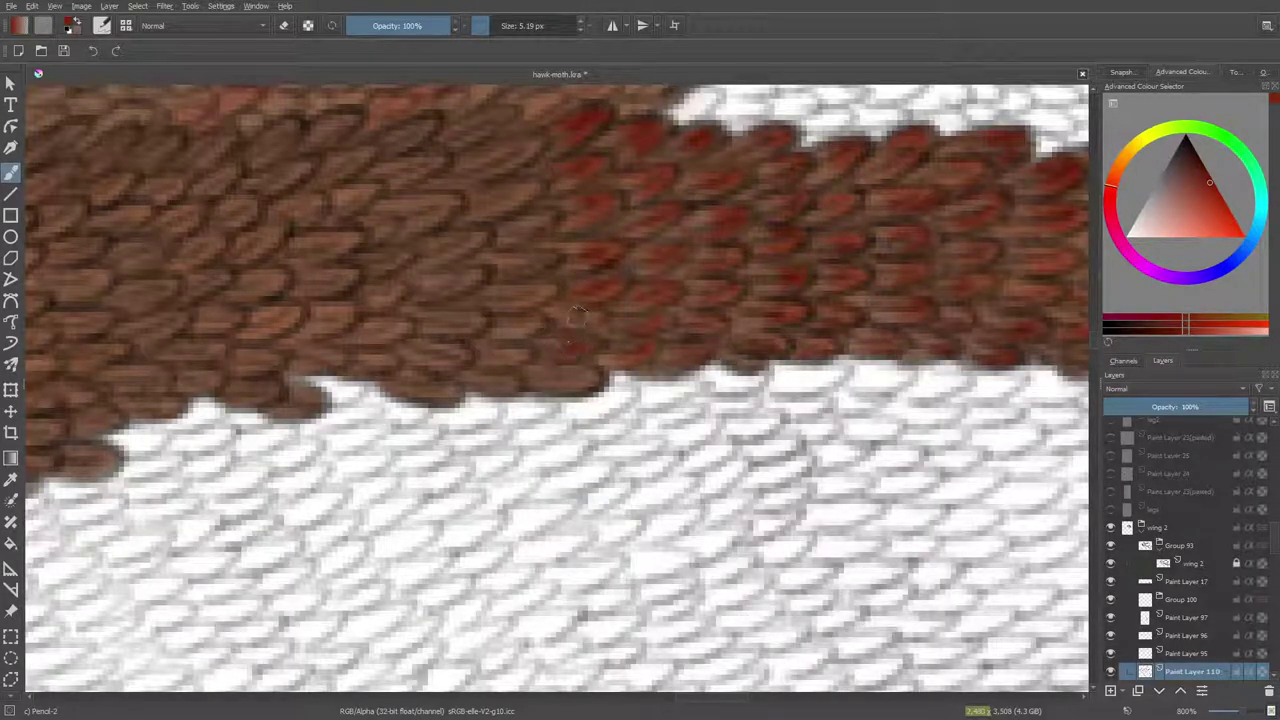
drag(564, 384, 582, 380)
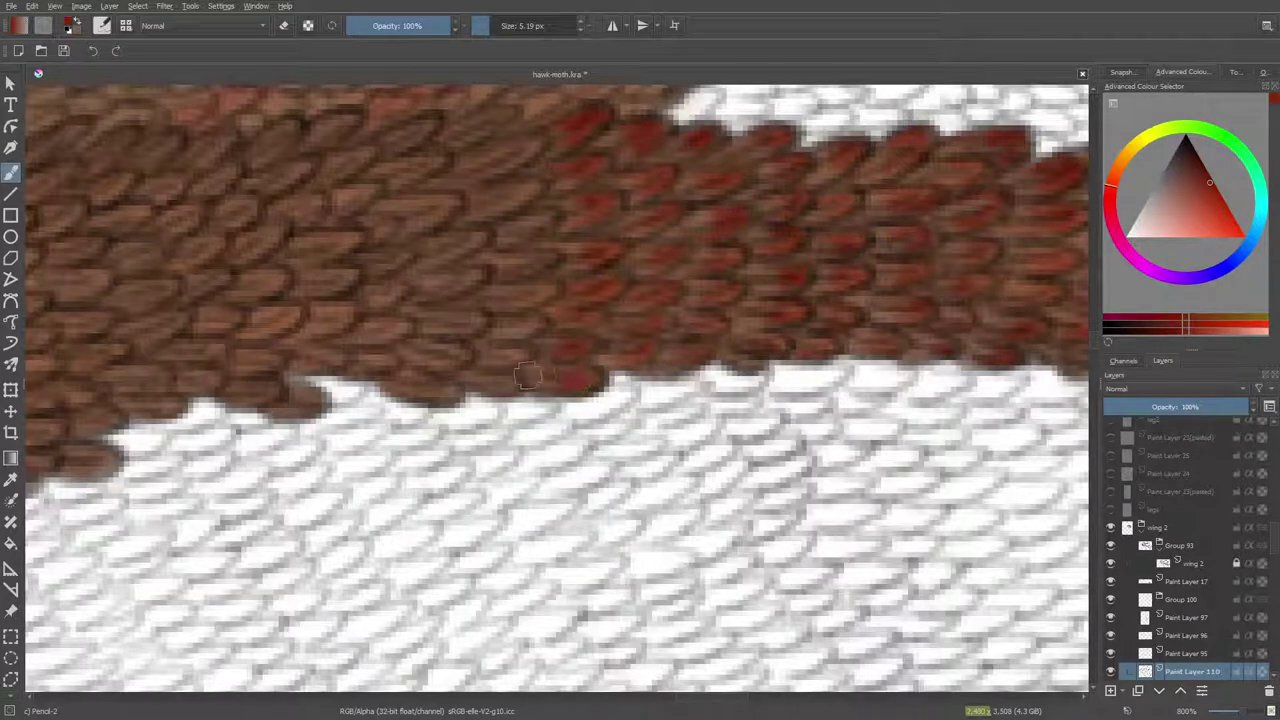
Trim the excess red beside the newest column with the soft eraser, and paint red tips on the adjacent inner scales.
key(e)
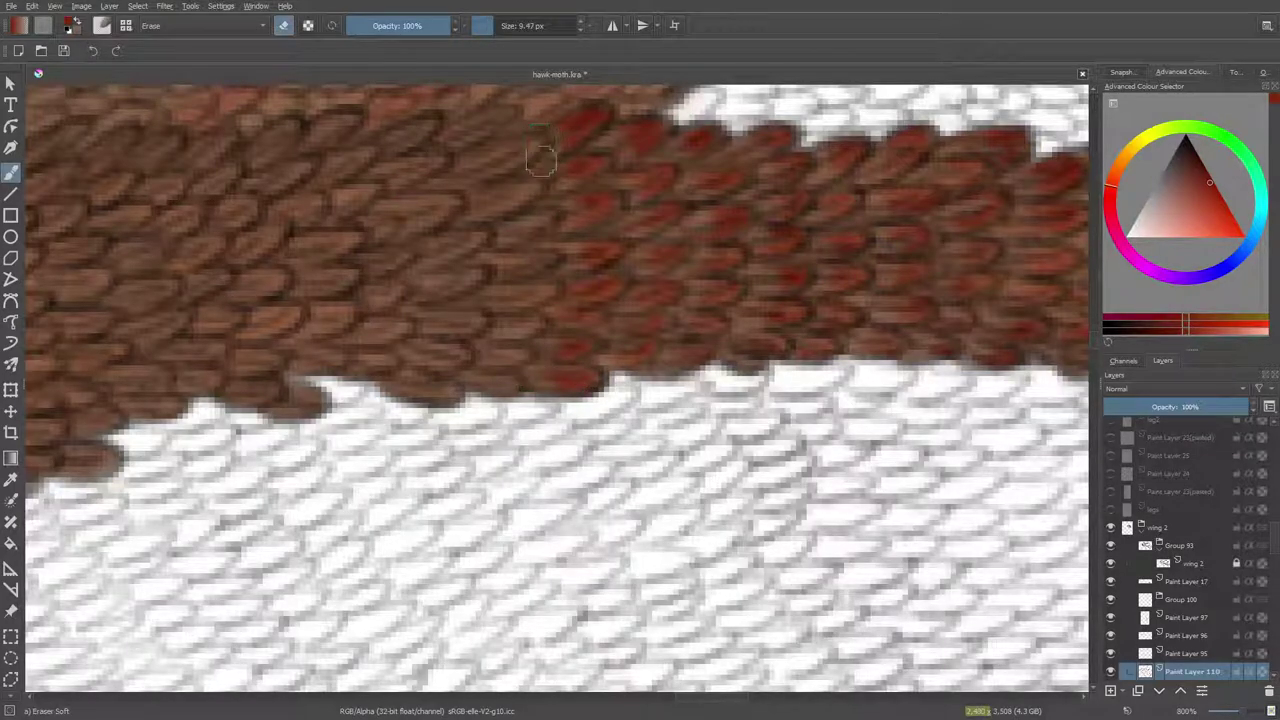
mouse_move(570, 217)
mouse_down()
mouse_move(546, 152)
mouse_move(553, 200)
mouse_move(549, 134)
mouse_up()
key(e)
drag(510, 140, 476, 180)
mouse_move(505, 113)
mouse_down()
mouse_move(478, 118)
mouse_move(500, 120)
mouse_up()
mouse_move(535, 185)
mouse_down()
mouse_move(480, 233)
mouse_move(512, 230)
mouse_move(499, 236)
mouse_move(508, 278)
mouse_move(530, 266)
mouse_move(494, 267)
mouse_move(522, 295)
mouse_up()
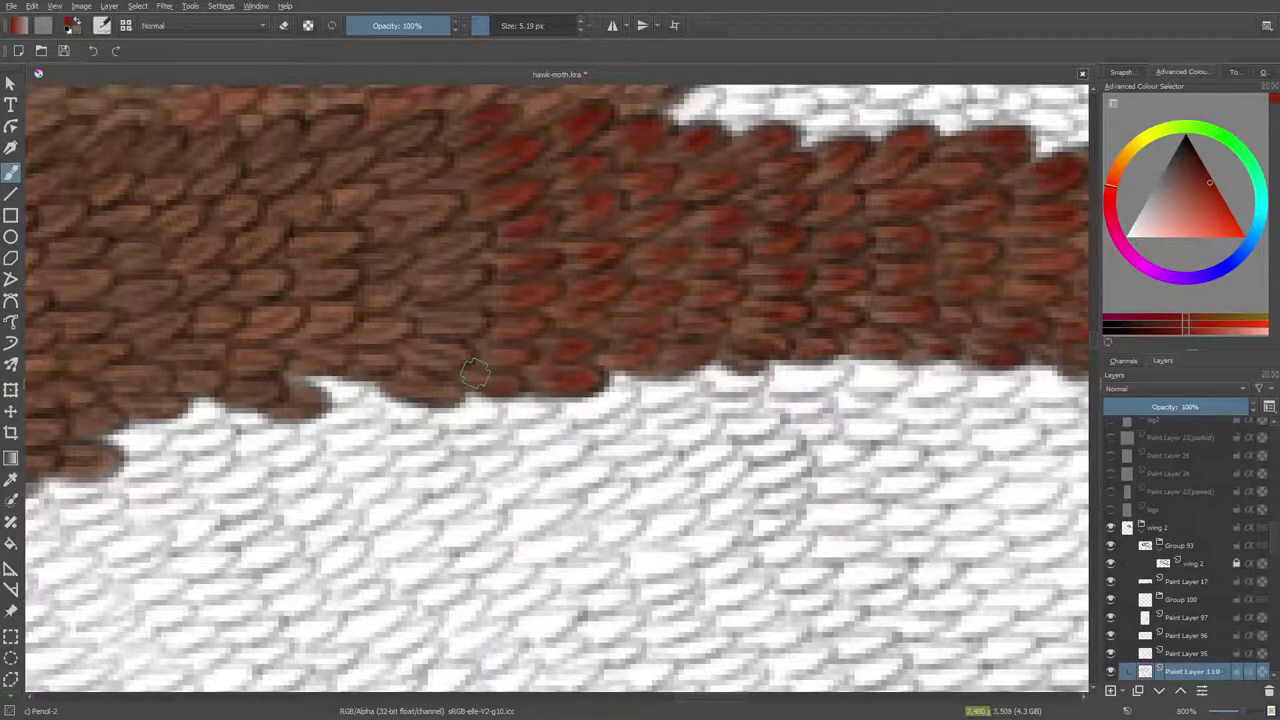
Paint red tips with Pencil-2 down the next inner column of scales as far as the vein's lower edge.
drag(1093, 334, 1094, 334)
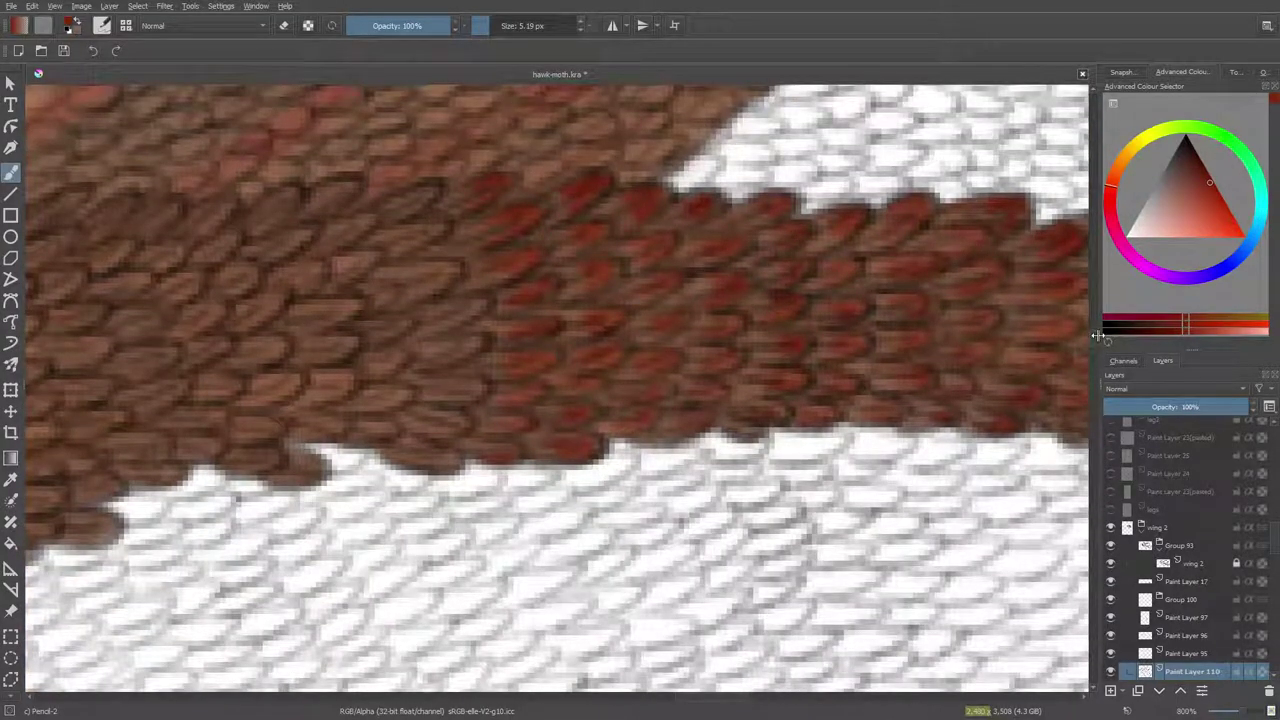
drag(725, 697, 706, 698)
mouse_move(735, 191)
mouse_down()
mouse_move(731, 230)
mouse_move(748, 232)
mouse_move(701, 240)
mouse_move(723, 235)
mouse_move(727, 284)
mouse_move(723, 270)
mouse_move(751, 290)
mouse_move(738, 298)
mouse_move(757, 262)
mouse_move(773, 273)
mouse_move(718, 282)
mouse_up()
mouse_move(787, 308)
mouse_down()
mouse_move(762, 318)
mouse_move(766, 300)
mouse_move(770, 358)
mouse_move(782, 341)
mouse_up()
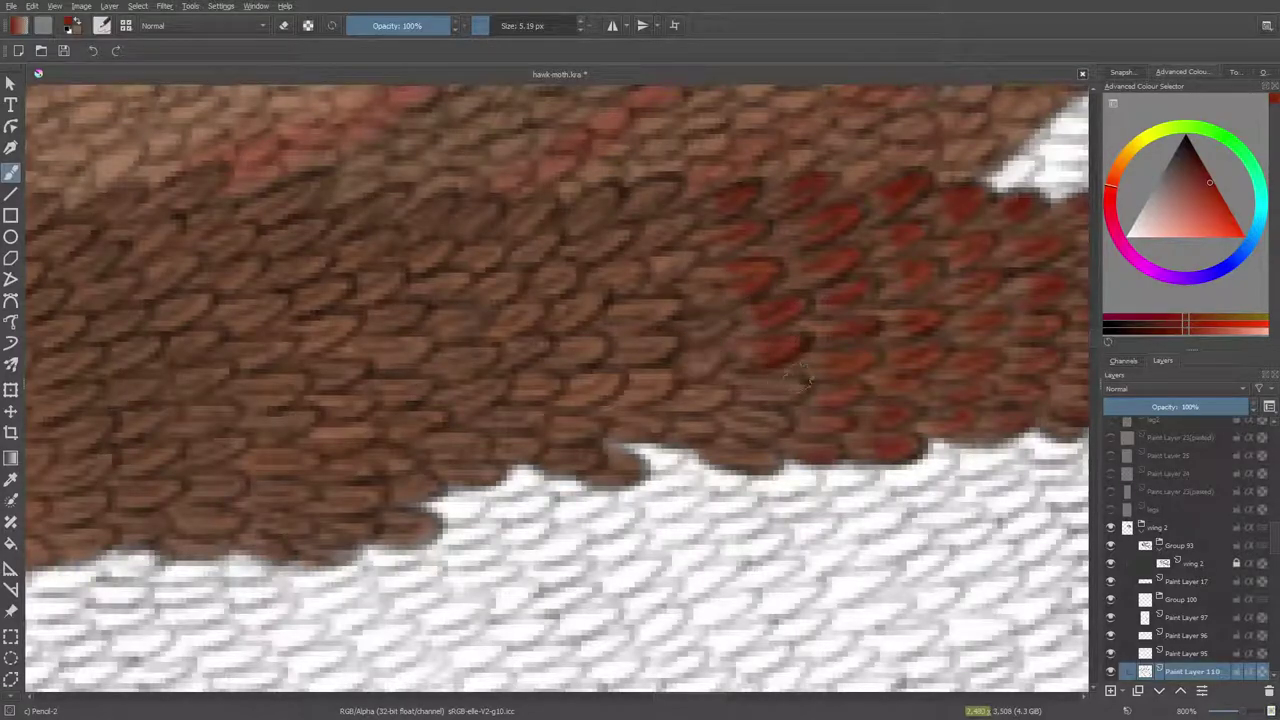
mouse_move(798, 385)
mouse_down()
mouse_move(772, 385)
mouse_move(785, 391)
mouse_move(773, 385)
mouse_move(750, 438)
mouse_move(765, 415)
mouse_move(757, 469)
mouse_move(728, 474)
mouse_up()
Add another column of red tips towards the base and trim its excess red with Eraser Soft.
mouse_move(648, 188)
mouse_down()
mouse_move(630, 228)
mouse_move(670, 232)
mouse_move(644, 244)
mouse_move(654, 266)
mouse_move(663, 250)
mouse_move(645, 252)
mouse_move(635, 290)
mouse_move(678, 264)
mouse_up()
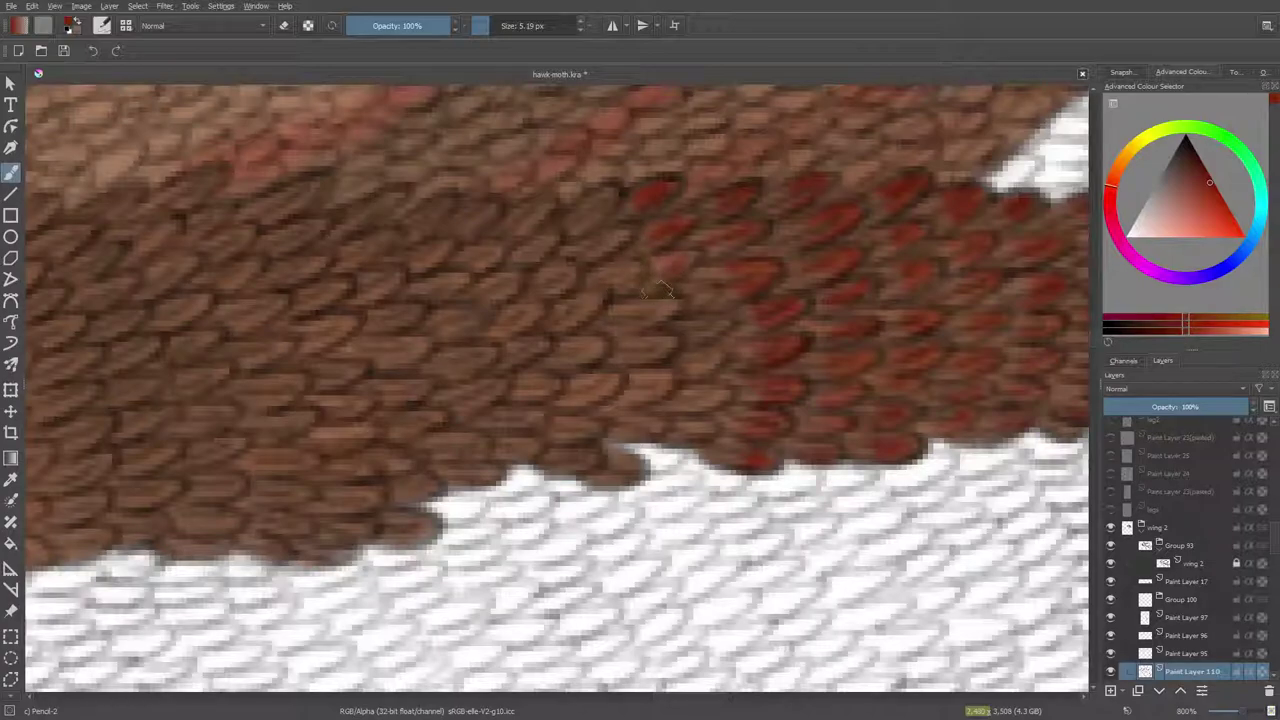
mouse_move(684, 312)
mouse_down()
mouse_move(714, 288)
mouse_move(692, 306)
mouse_up()
drag(700, 368, 720, 358)
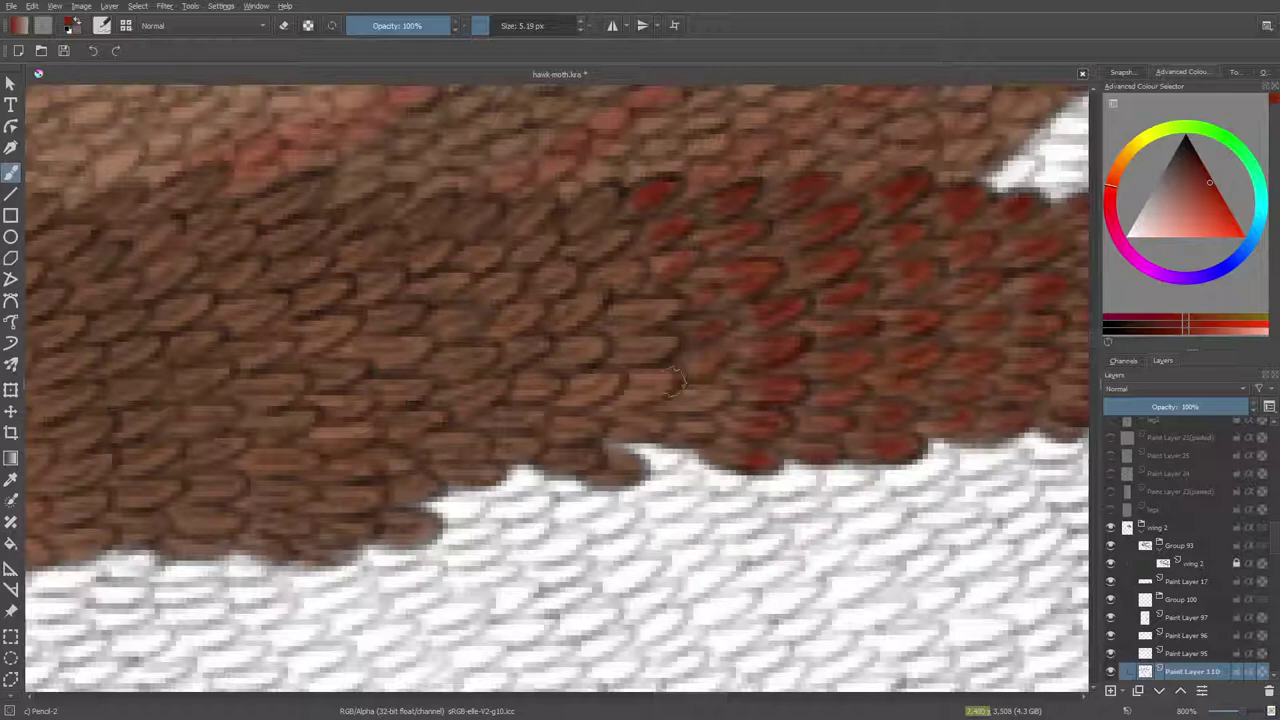
mouse_move(690, 406)
mouse_down()
mouse_move(720, 394)
mouse_move(676, 414)
mouse_move(712, 424)
mouse_up()
key(e)
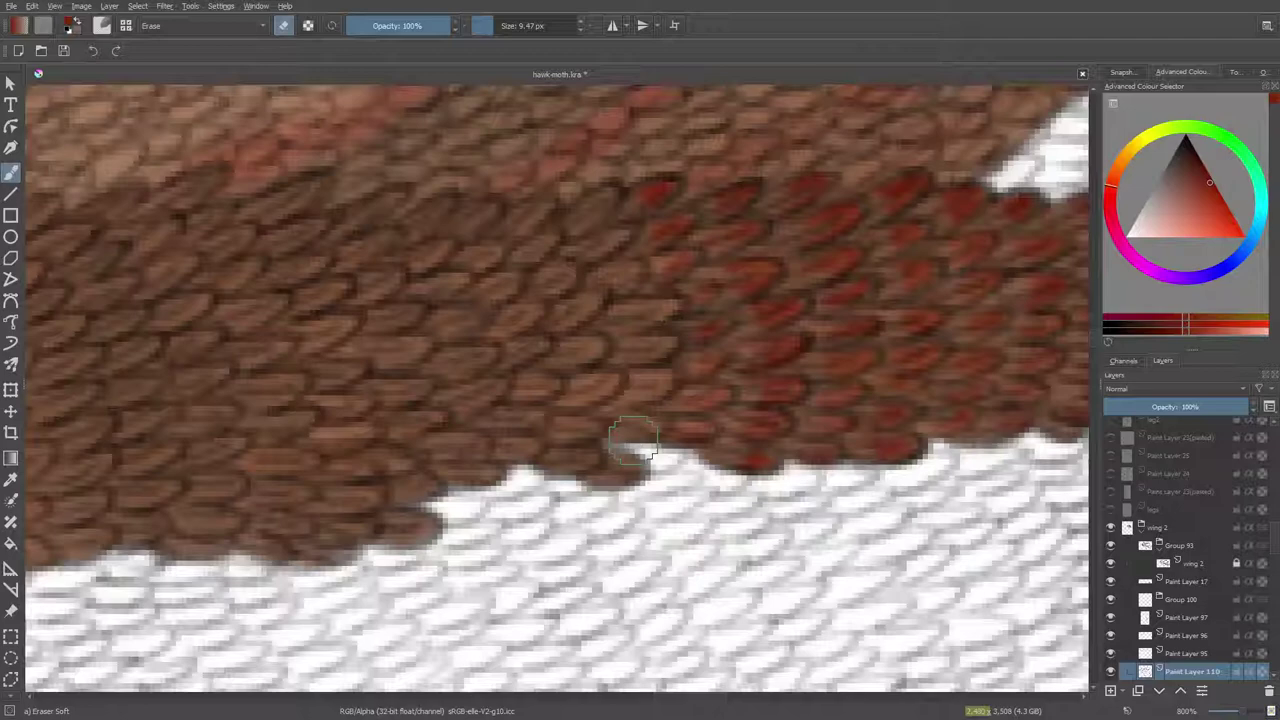
key(slash)
Redden the tips of the next two columns with eraser clean-up between them, including the rounded scale jutting from the lower edge.
mouse_move(586, 194)
mouse_down()
mouse_move(568, 249)
mouse_move(607, 237)
mouse_move(591, 262)
mouse_move(639, 266)
mouse_move(609, 267)
mouse_move(573, 294)
mouse_move(653, 308)
mouse_move(621, 326)
mouse_move(623, 311)
mouse_move(629, 358)
mouse_move(660, 340)
mouse_up()
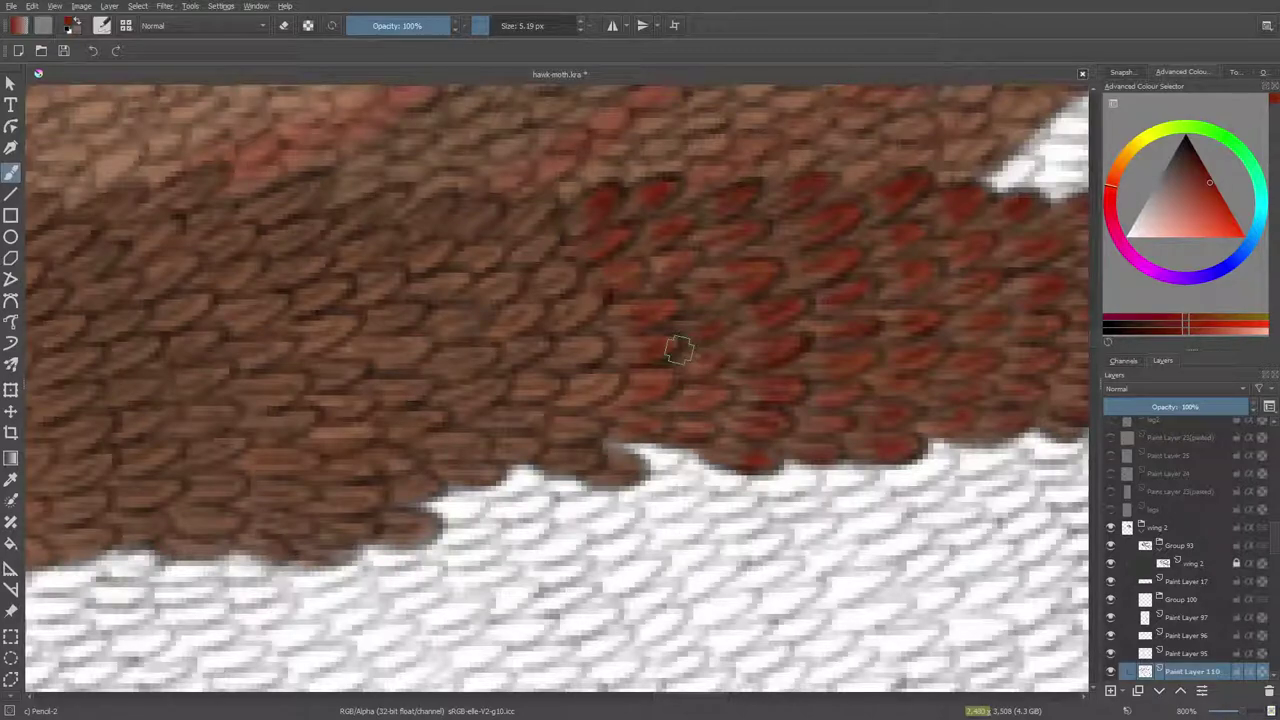
key(e)
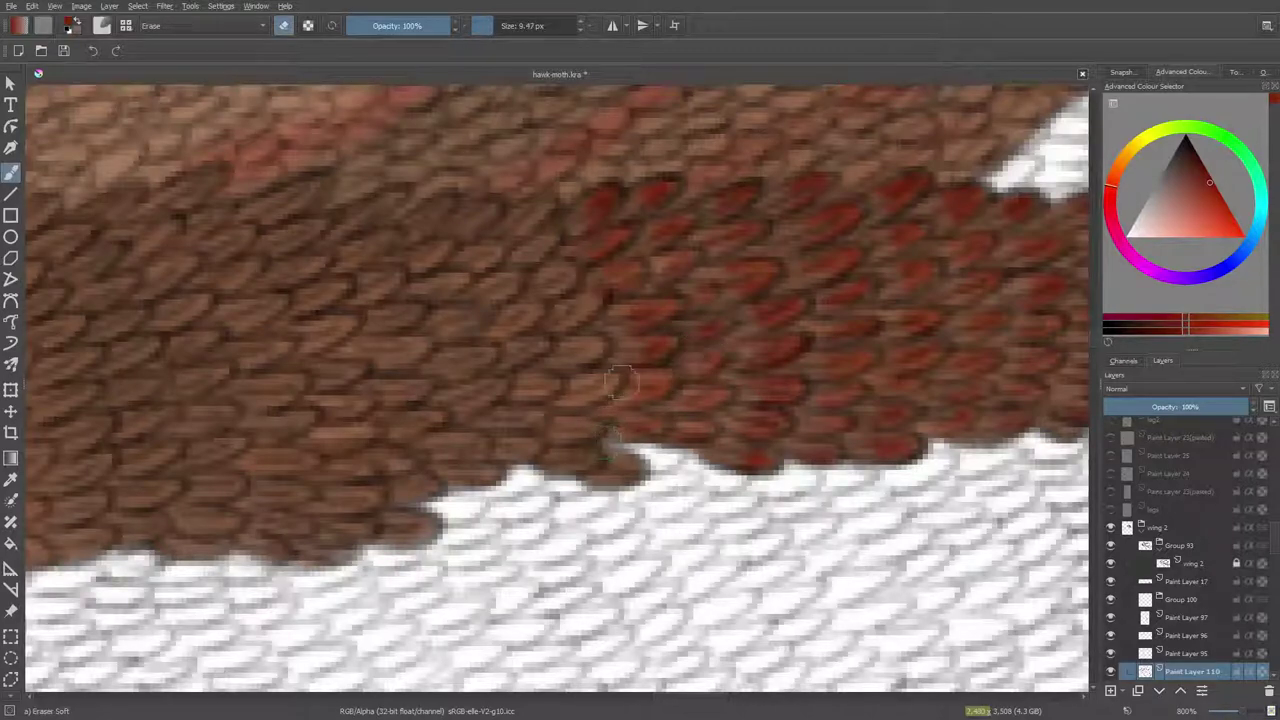
key(e)
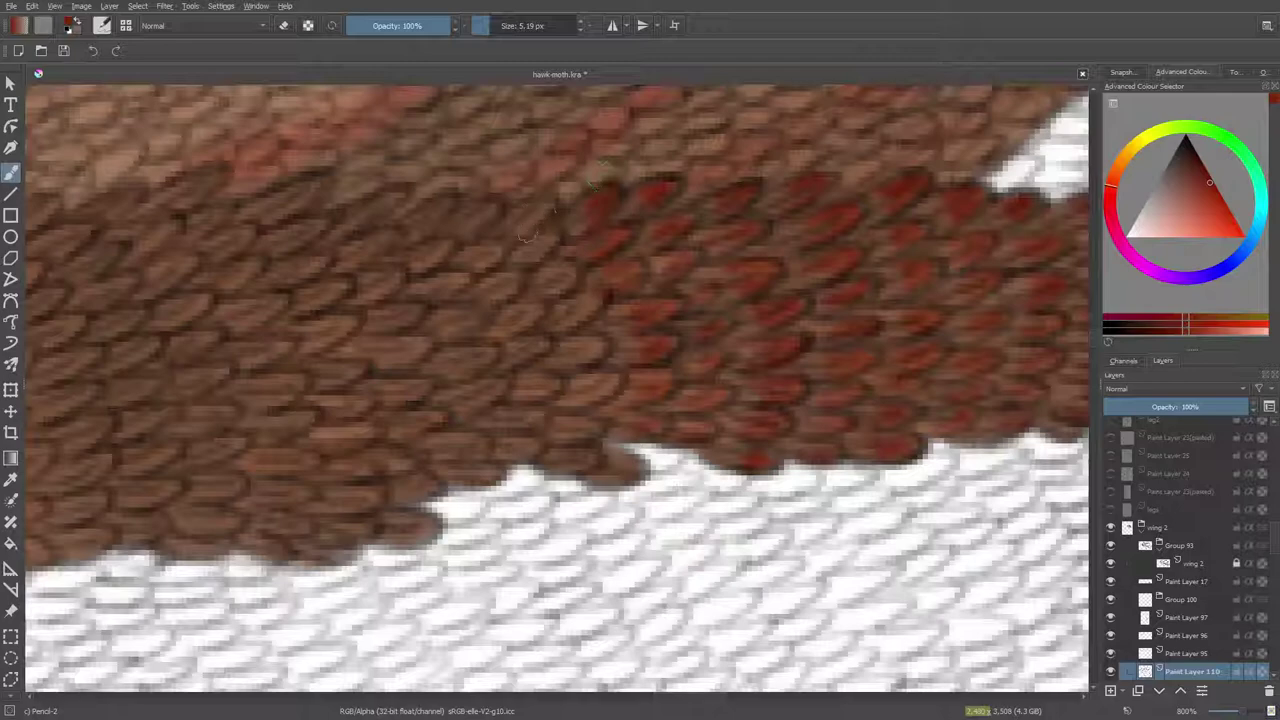
mouse_move(528, 255)
mouse_down()
mouse_move(532, 286)
mouse_move(566, 270)
mouse_up()
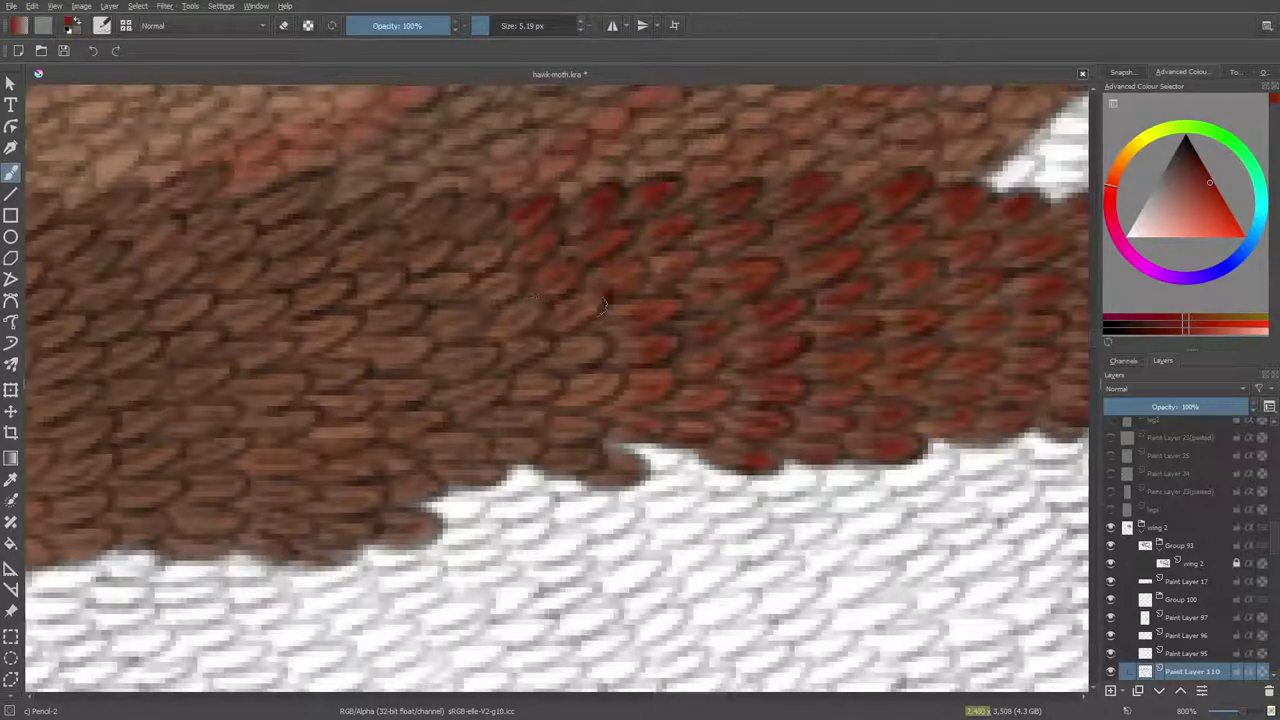
drag(565, 356, 590, 347)
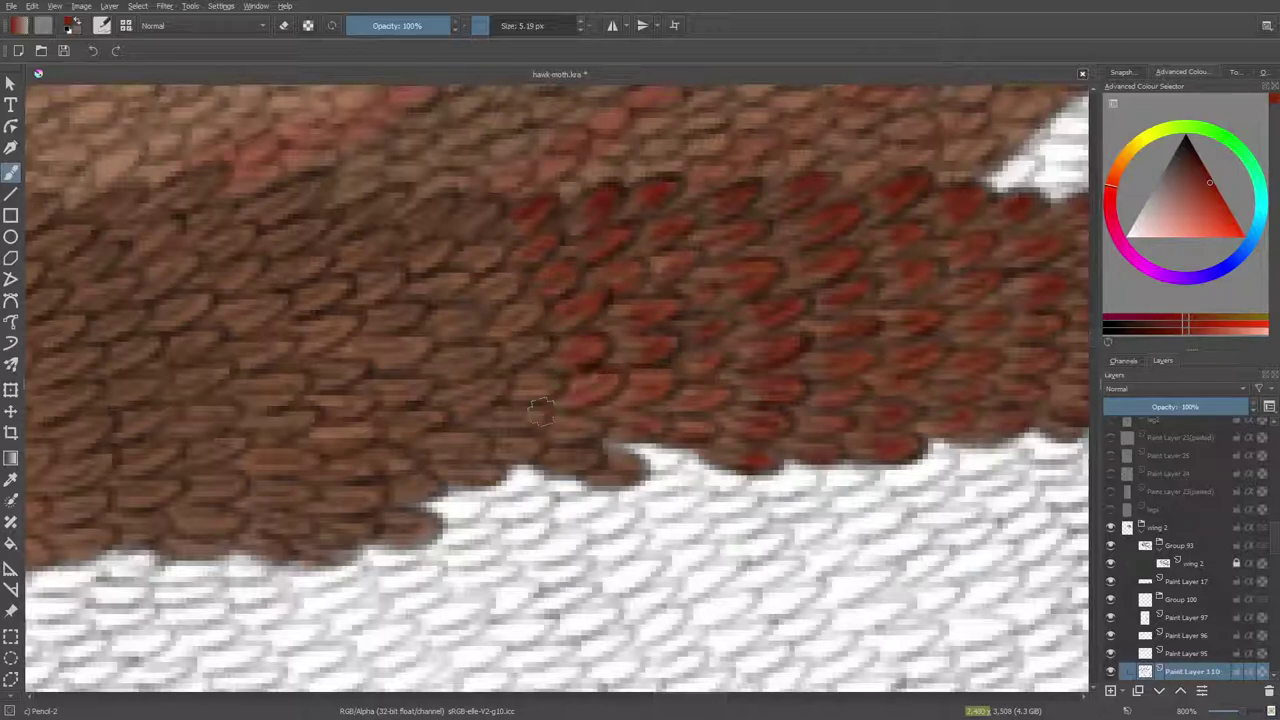
mouse_move(556, 420)
mouse_down()
mouse_move(584, 433)
mouse_move(559, 453)
mouse_move(590, 452)
mouse_up()
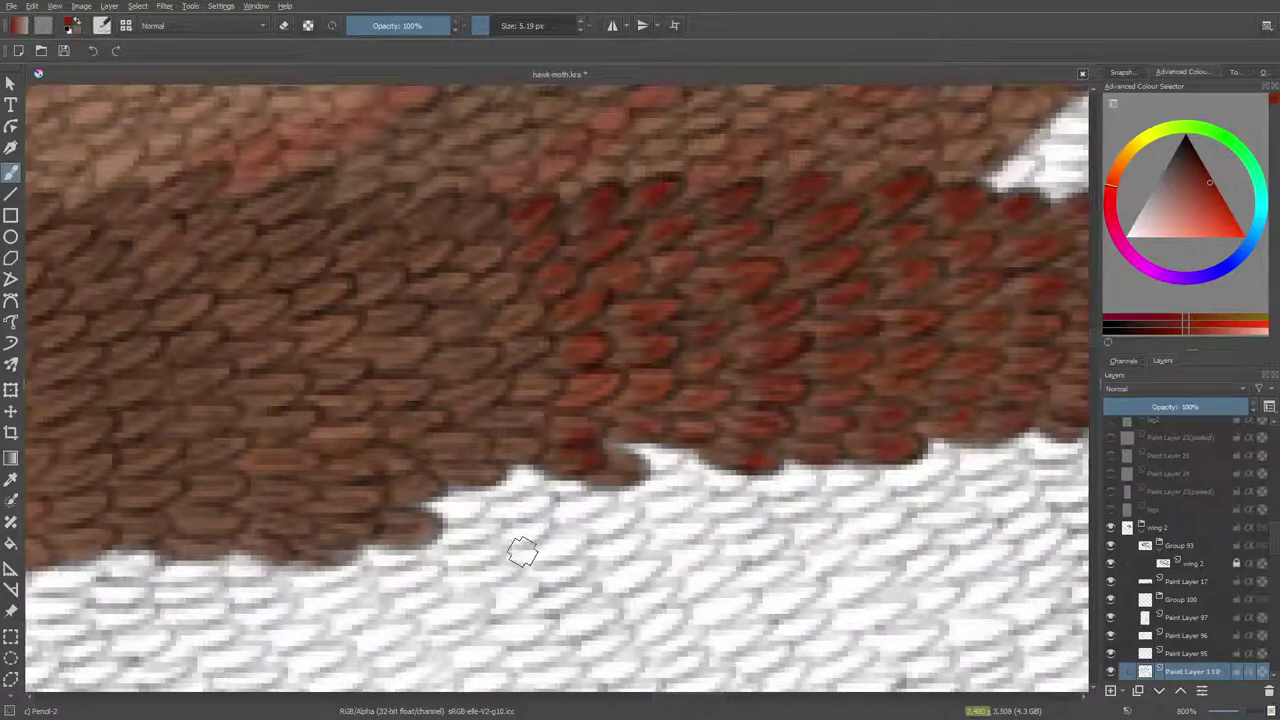
drag(606, 463, 630, 472)
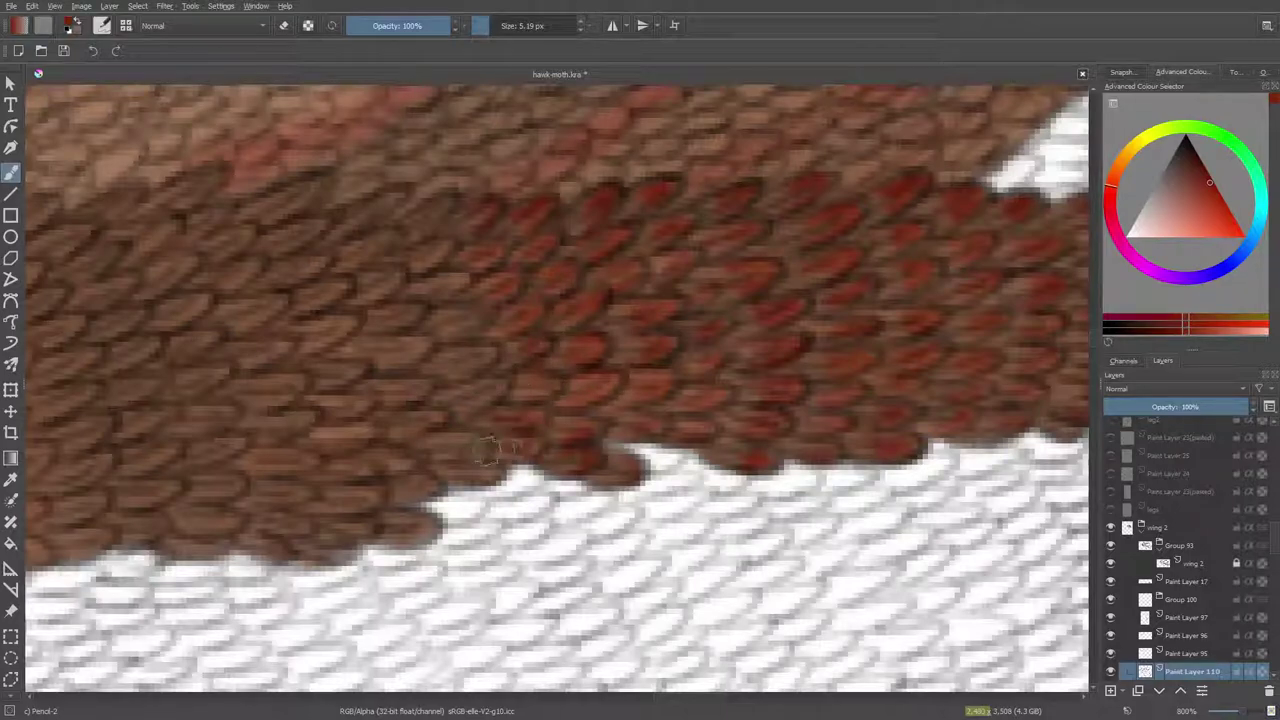
Continue the red tips inward over several more columns, covering the stepped scales along the lower edge.
mouse_move(433, 214)
mouse_down()
mouse_move(439, 204)
mouse_move(434, 216)
mouse_up()
mouse_move(420, 262)
mouse_down()
mouse_move(436, 250)
mouse_move(426, 260)
mouse_up()
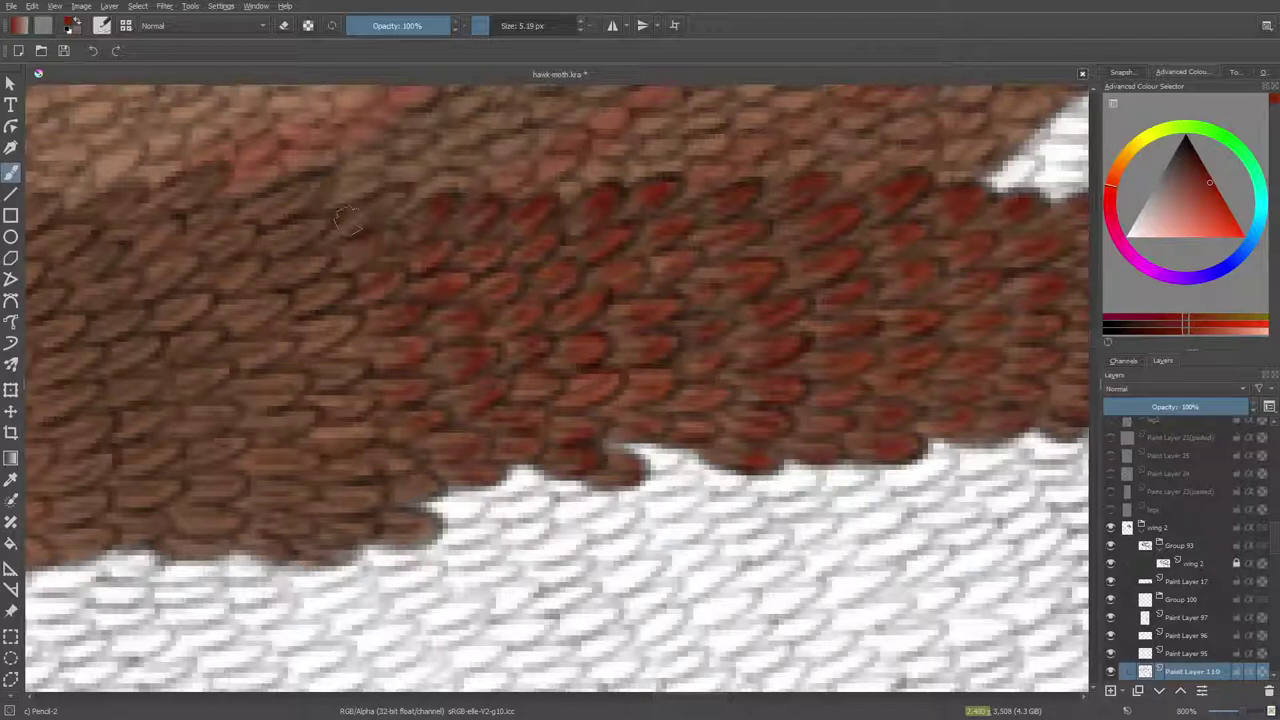
mouse_move(290, 205)
mouse_down()
mouse_move(306, 189)
mouse_move(300, 200)
mouse_up()
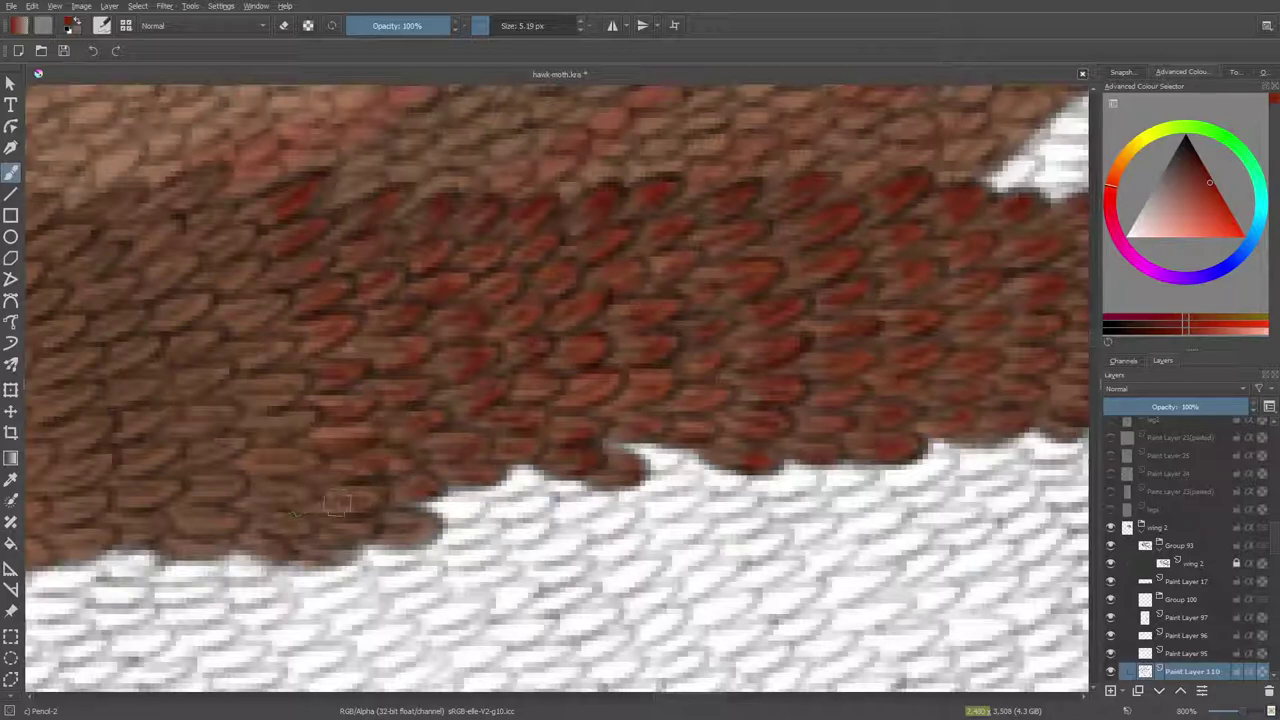
drag(394, 530, 432, 536)
mouse_move(284, 540)
mouse_down()
mouse_move(296, 528)
mouse_move(278, 547)
mouse_up()
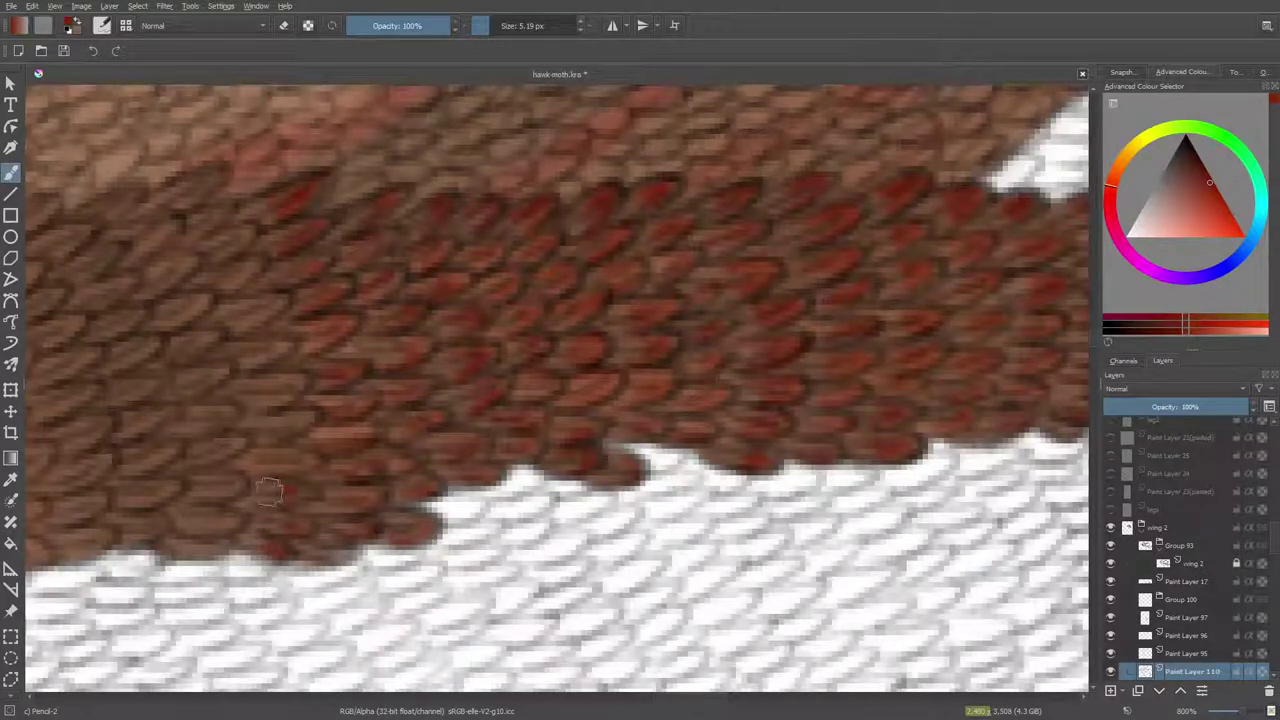
drag(306, 424, 295, 418)
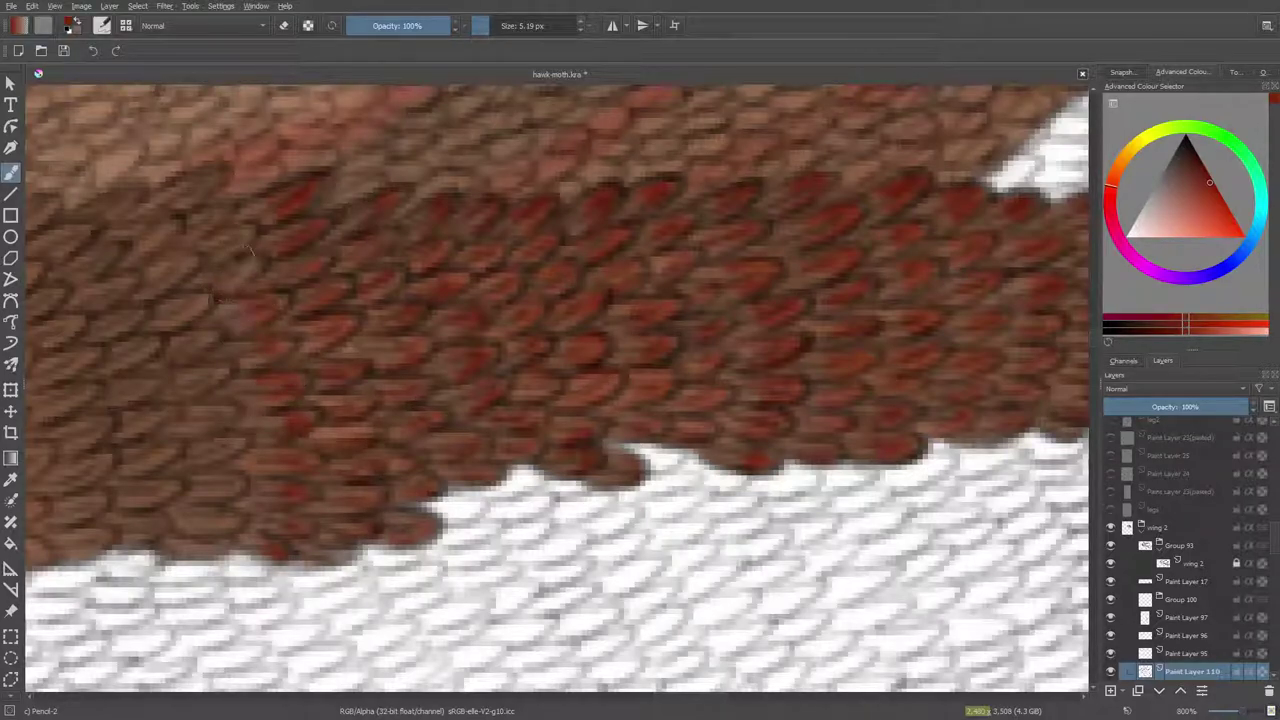
Redden the scales from the pale-red stripe at the upper edge down to the lower edge, softening excess red with the eraser.
mouse_move(214, 208)
mouse_down()
mouse_move(168, 218)
mouse_move(192, 183)
mouse_up()
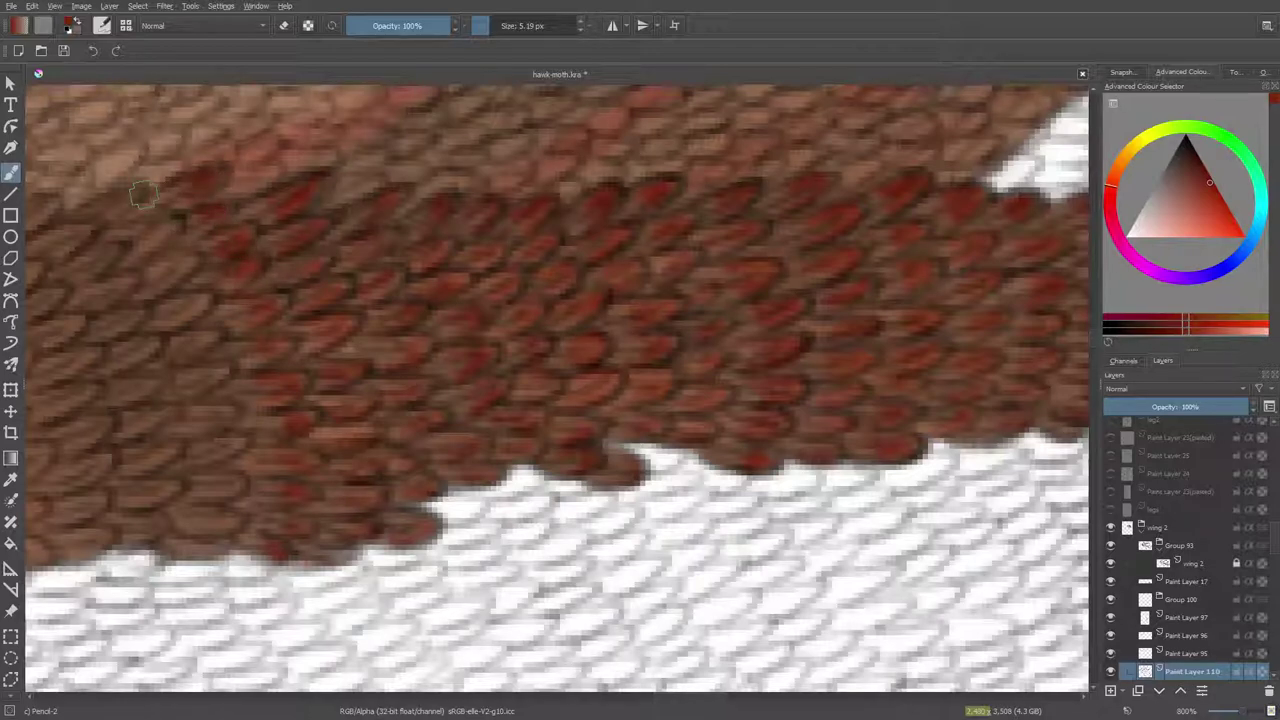
drag(680, 697, 656, 697)
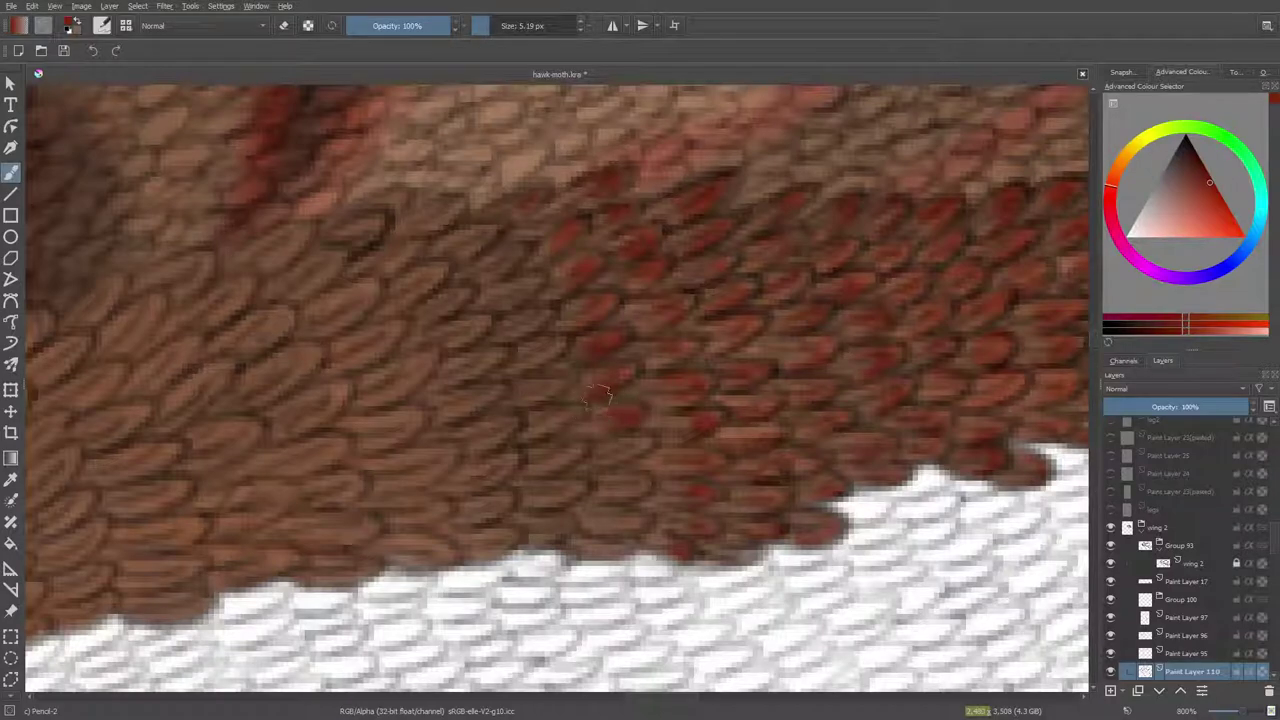
key(e)
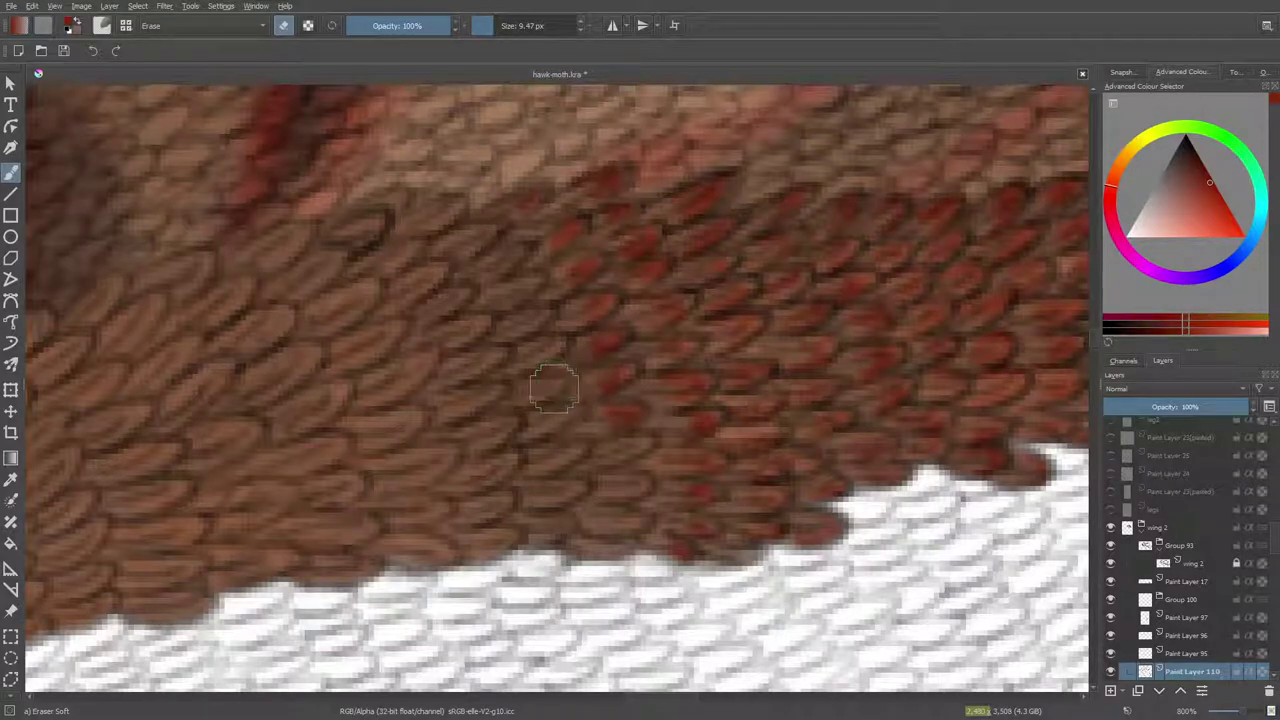
key(slash)
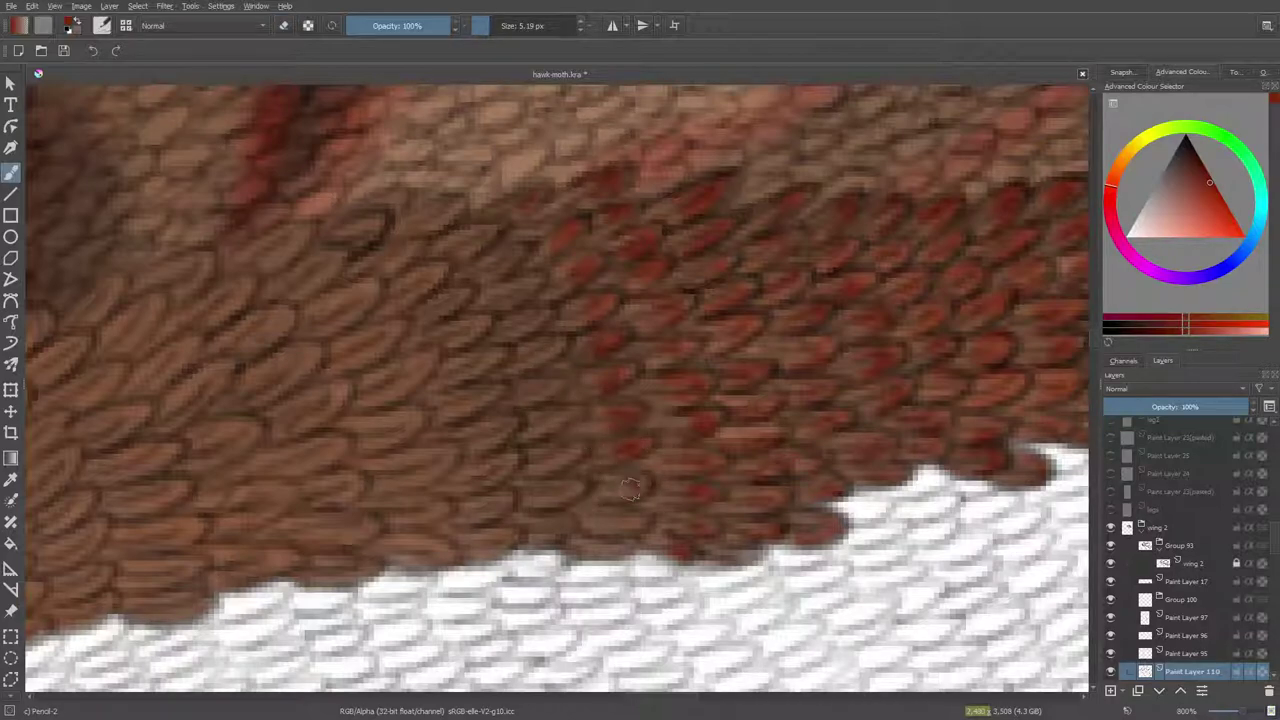
drag(636, 517, 596, 561)
Paint two curved columns of red tips beneath the pale scales, from the dark-outlined upper scale down to the lower edge.
mouse_move(437, 228)
mouse_down()
mouse_move(488, 235)
mouse_move(467, 261)
mouse_move(523, 248)
mouse_move(481, 264)
mouse_move(513, 308)
mouse_move(504, 289)
mouse_move(529, 283)
mouse_move(507, 330)
mouse_move(545, 313)
mouse_move(500, 324)
mouse_move(531, 328)
mouse_move(525, 348)
mouse_move(557, 337)
mouse_move(525, 364)
mouse_move(560, 346)
mouse_move(513, 374)
mouse_move(538, 372)
mouse_move(528, 386)
mouse_move(547, 391)
mouse_move(557, 382)
mouse_move(499, 410)
mouse_move(520, 437)
mouse_move(558, 412)
mouse_move(505, 466)
mouse_move(539, 441)
mouse_move(570, 442)
mouse_up()
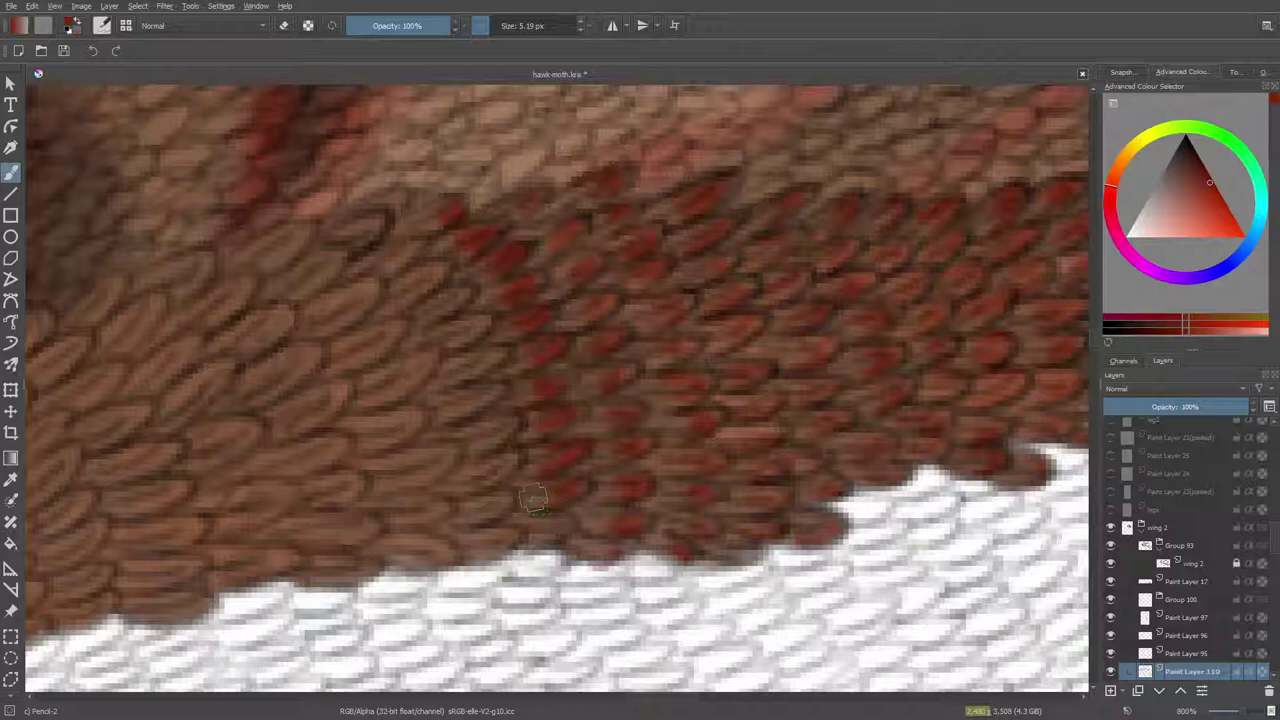
mouse_move(550, 535)
mouse_down()
mouse_move(568, 518)
mouse_move(558, 532)
mouse_up()
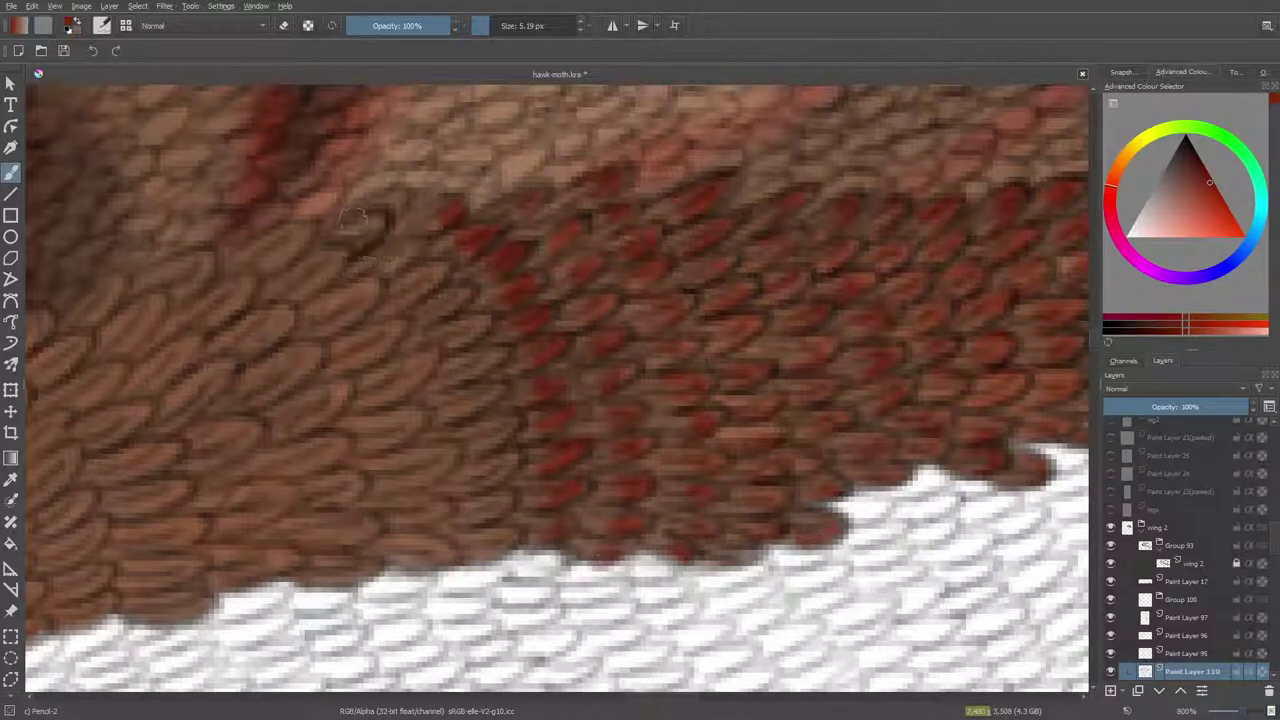
mouse_move(355, 220)
mouse_down()
mouse_move(385, 228)
mouse_move(348, 242)
mouse_up()
click(401, 198)
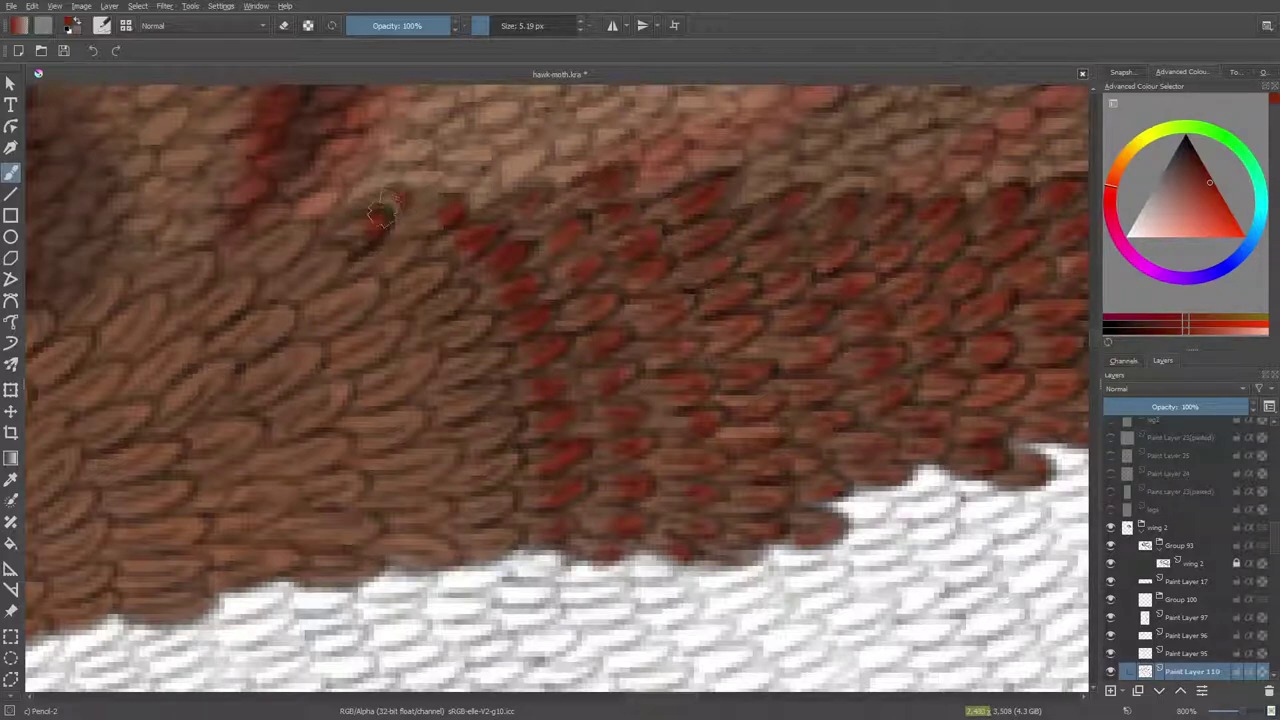
mouse_move(399, 244)
mouse_down()
mouse_move(440, 266)
mouse_move(435, 300)
mouse_move(463, 288)
mouse_move(438, 316)
mouse_move(480, 317)
mouse_move(443, 362)
mouse_move(473, 374)
mouse_move(401, 396)
mouse_move(458, 382)
mouse_move(471, 404)
mouse_move(486, 393)
mouse_move(452, 408)
mouse_up()
drag(474, 318, 465, 331)
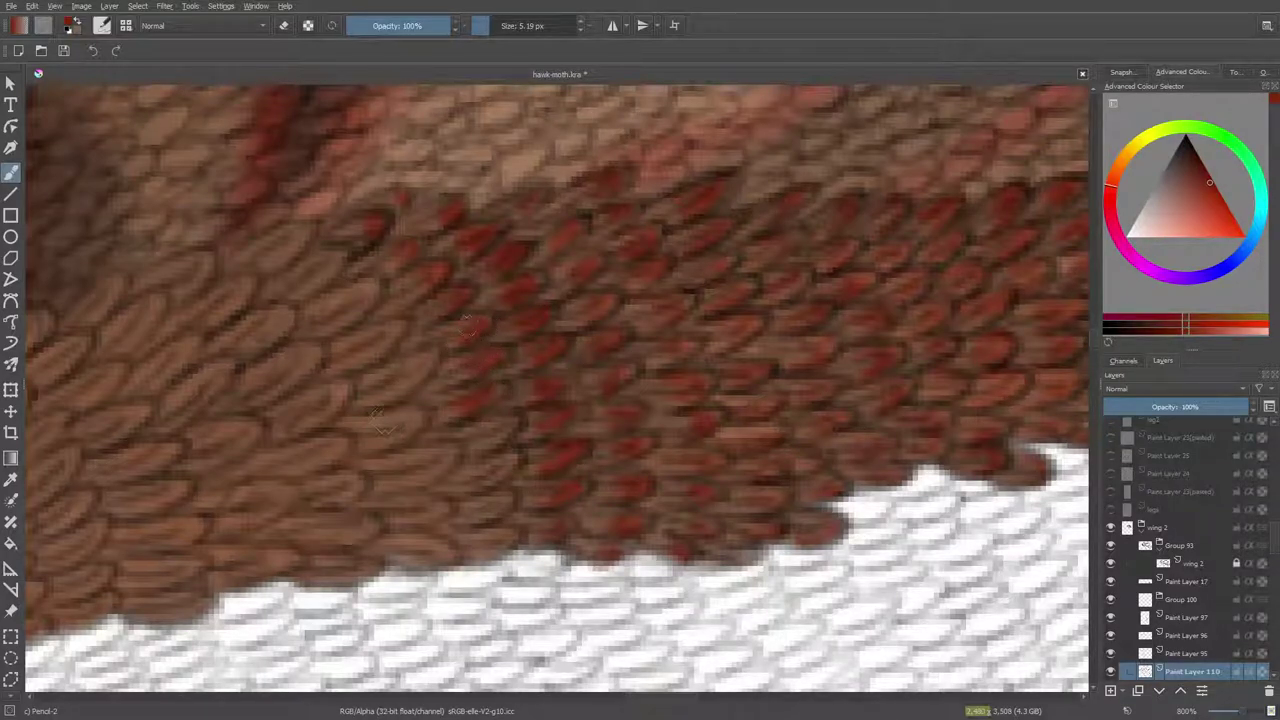
mouse_move(505, 433)
mouse_down()
mouse_move(472, 459)
mouse_move(515, 464)
mouse_move(484, 467)
mouse_move(482, 516)
mouse_up()
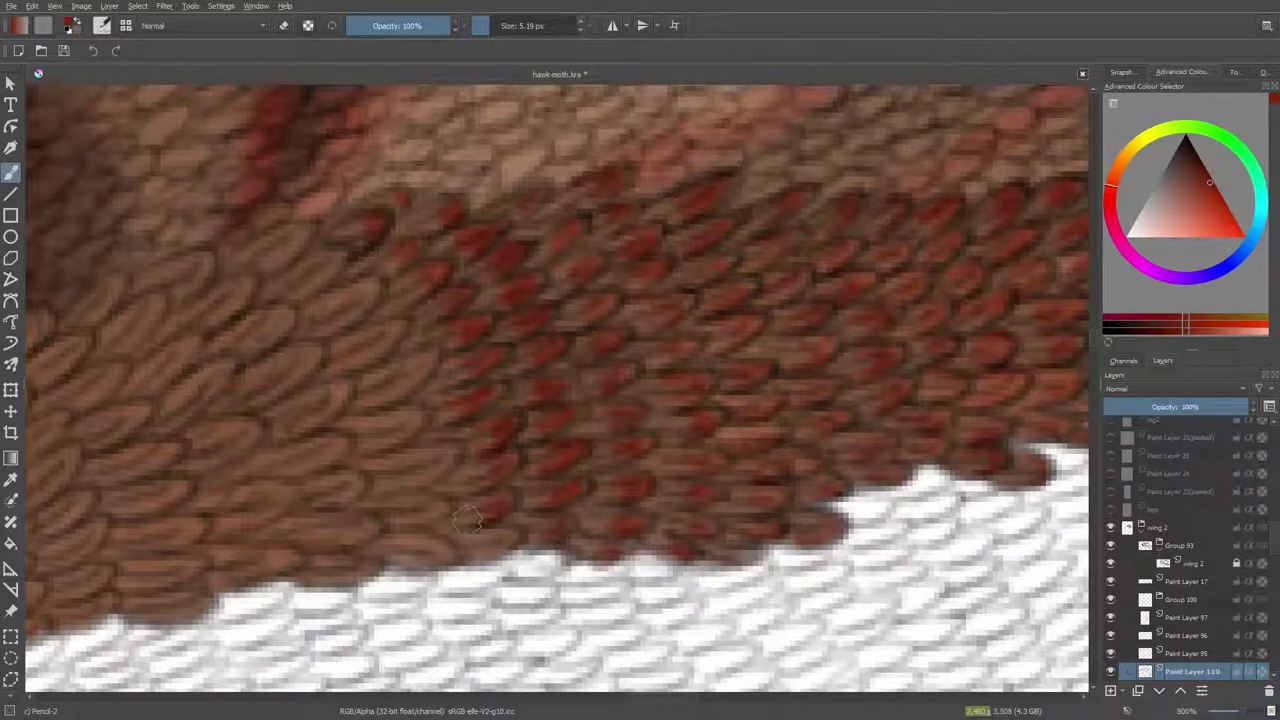
mouse_move(497, 506)
mouse_down()
mouse_move(476, 518)
mouse_move(492, 546)
mouse_up()
Paint a column of red tips on the larger scales from the narrow dark-red stripe's end to the lower edge.
drag(676, 697, 667, 697)
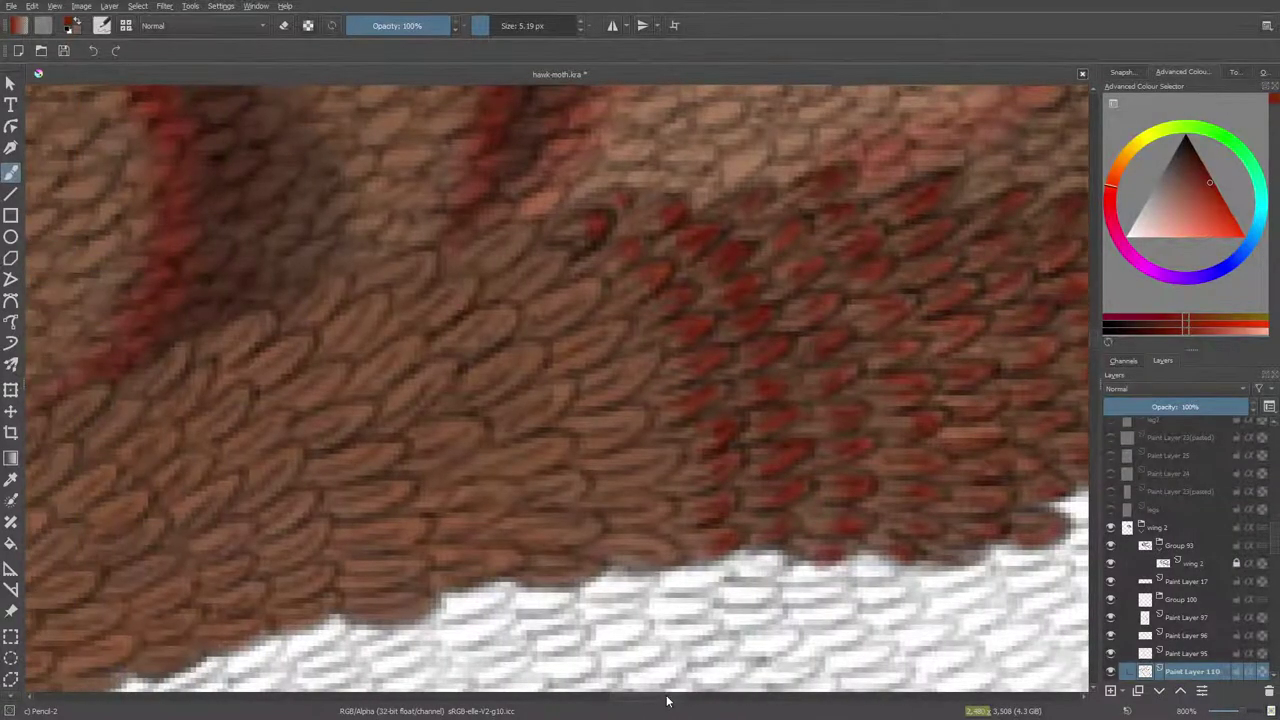
mouse_move(506, 230)
mouse_down()
mouse_move(478, 285)
mouse_move(528, 264)
mouse_move(556, 272)
mouse_move(527, 272)
mouse_move(538, 258)
mouse_move(505, 300)
mouse_move(550, 262)
mouse_move(568, 278)
mouse_move(553, 290)
mouse_move(590, 290)
mouse_move(551, 298)
mouse_move(587, 289)
mouse_move(545, 334)
mouse_move(615, 322)
mouse_move(569, 336)
mouse_move(620, 340)
mouse_up()
mouse_move(630, 384)
mouse_down()
mouse_move(639, 361)
mouse_move(576, 381)
mouse_move(630, 435)
mouse_move(587, 415)
mouse_move(655, 455)
mouse_move(642, 490)
mouse_move(630, 462)
mouse_move(612, 505)
mouse_move(645, 526)
mouse_move(654, 473)
mouse_up()
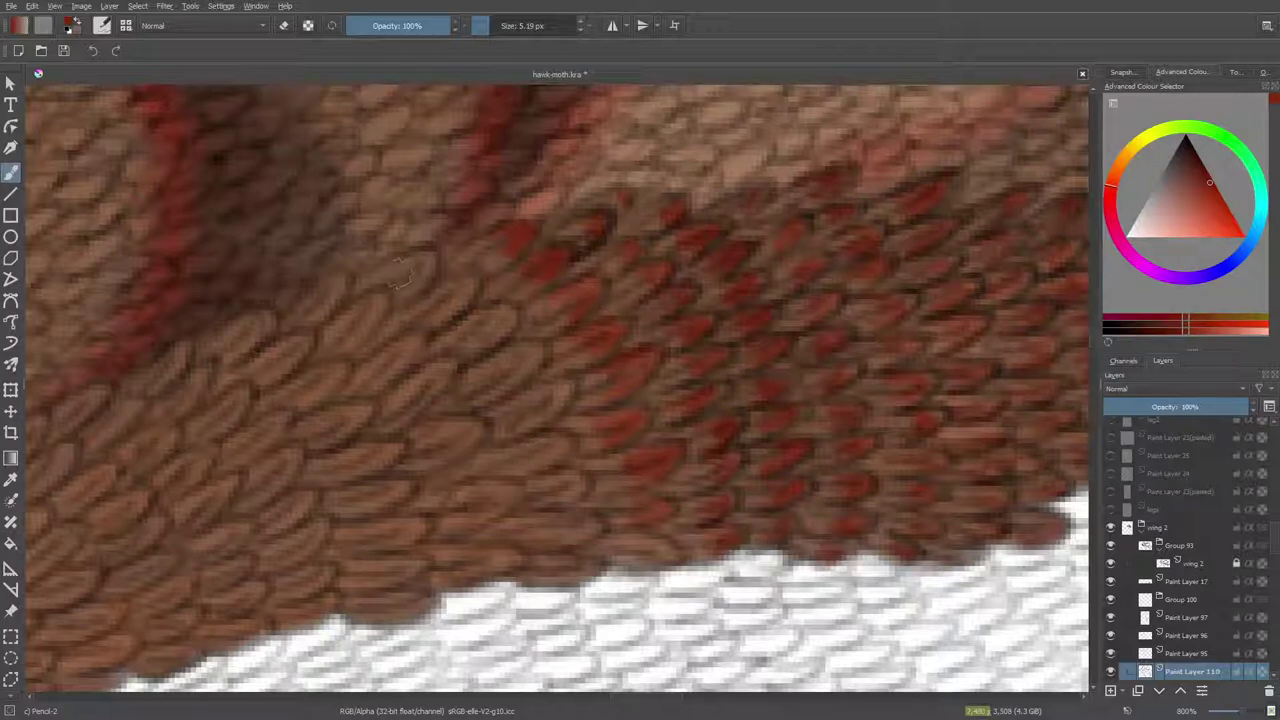
Add the next inner column of red tips down to the lower edge, trimming stray red with Eraser Soft.
mouse_move(418, 256)
mouse_down()
mouse_move(405, 287)
mouse_move(466, 308)
mouse_move(469, 284)
mouse_move(437, 311)
mouse_move(515, 318)
mouse_move(479, 325)
mouse_move(467, 357)
mouse_move(501, 335)
mouse_move(482, 355)
mouse_move(533, 350)
mouse_move(467, 378)
mouse_move(512, 370)
mouse_up()
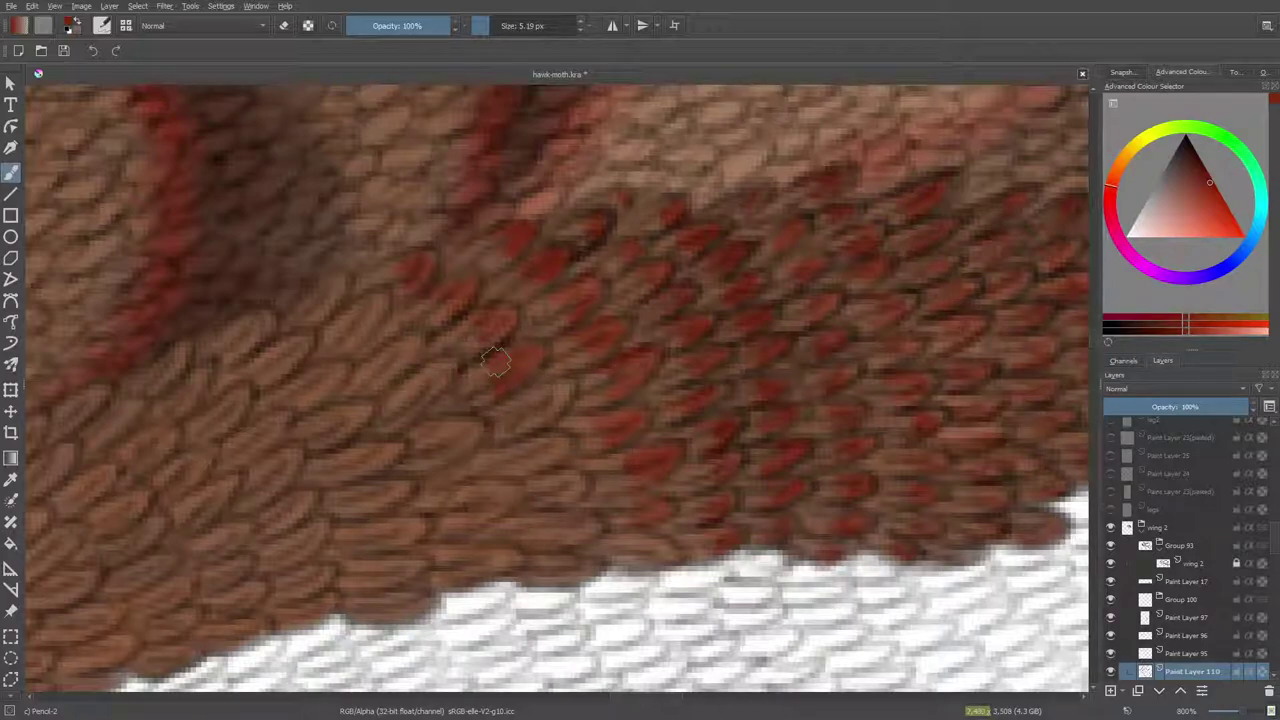
key(e)
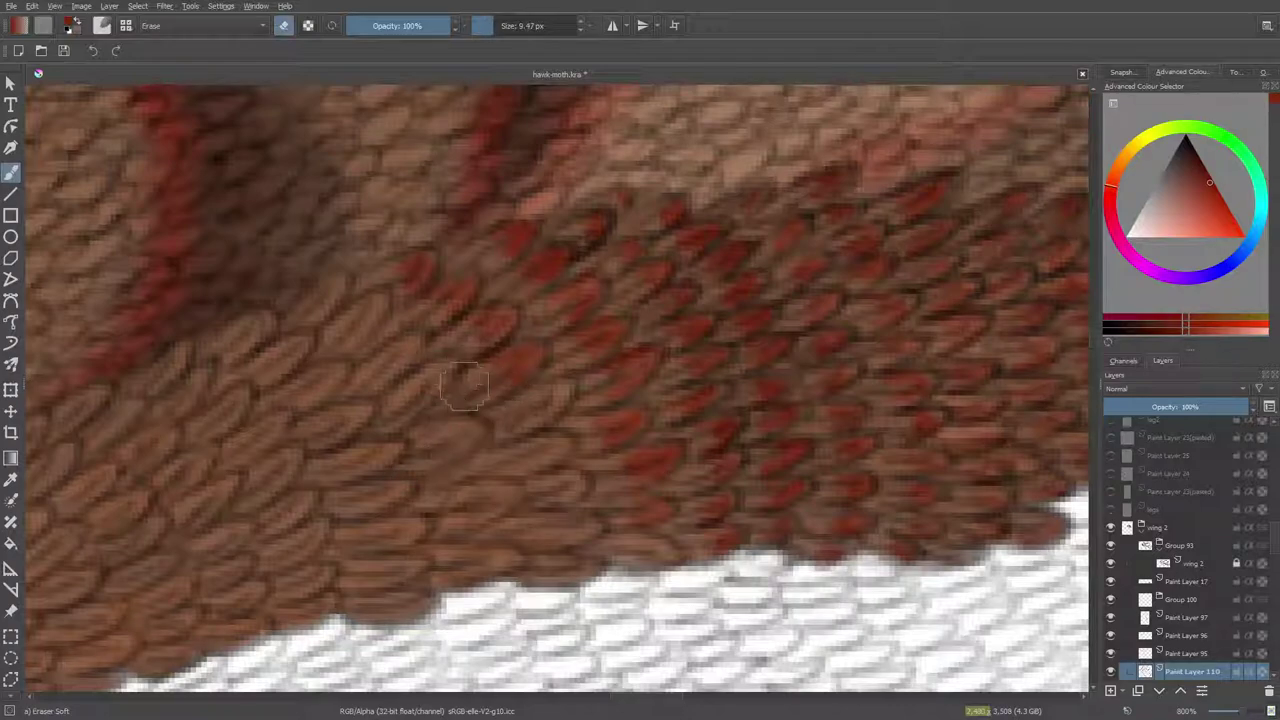
key(e)
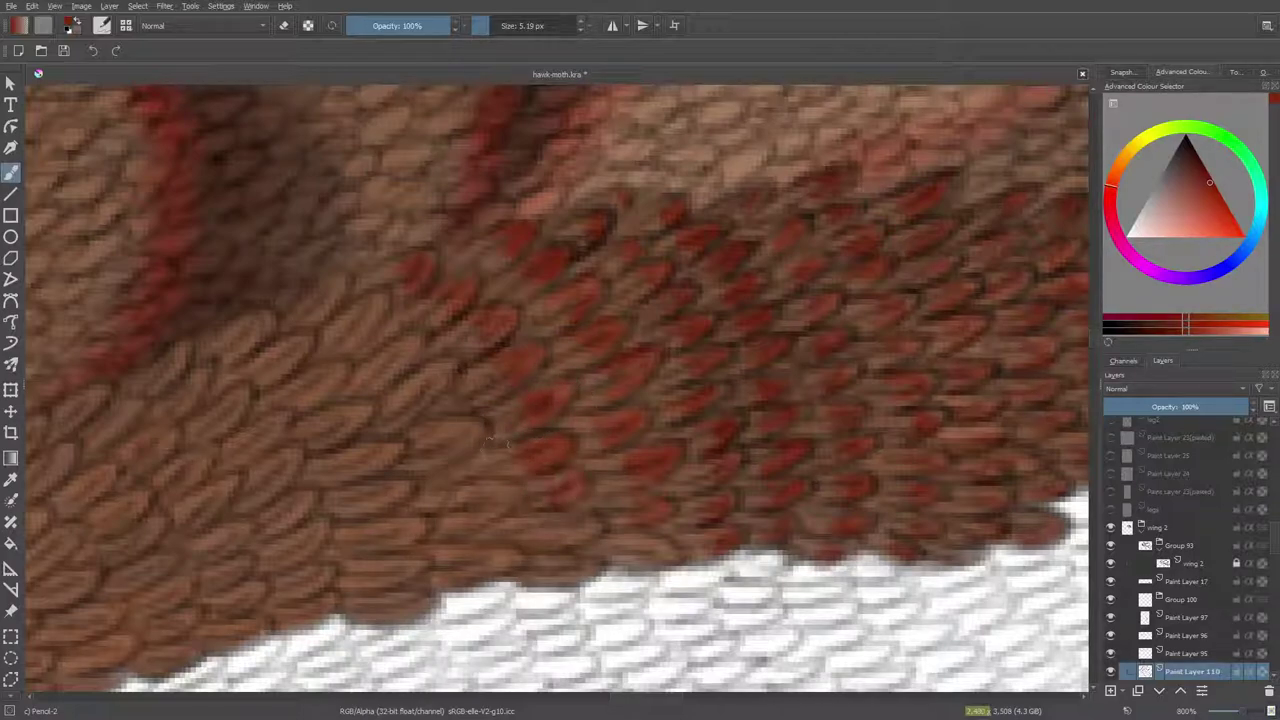
key(e)
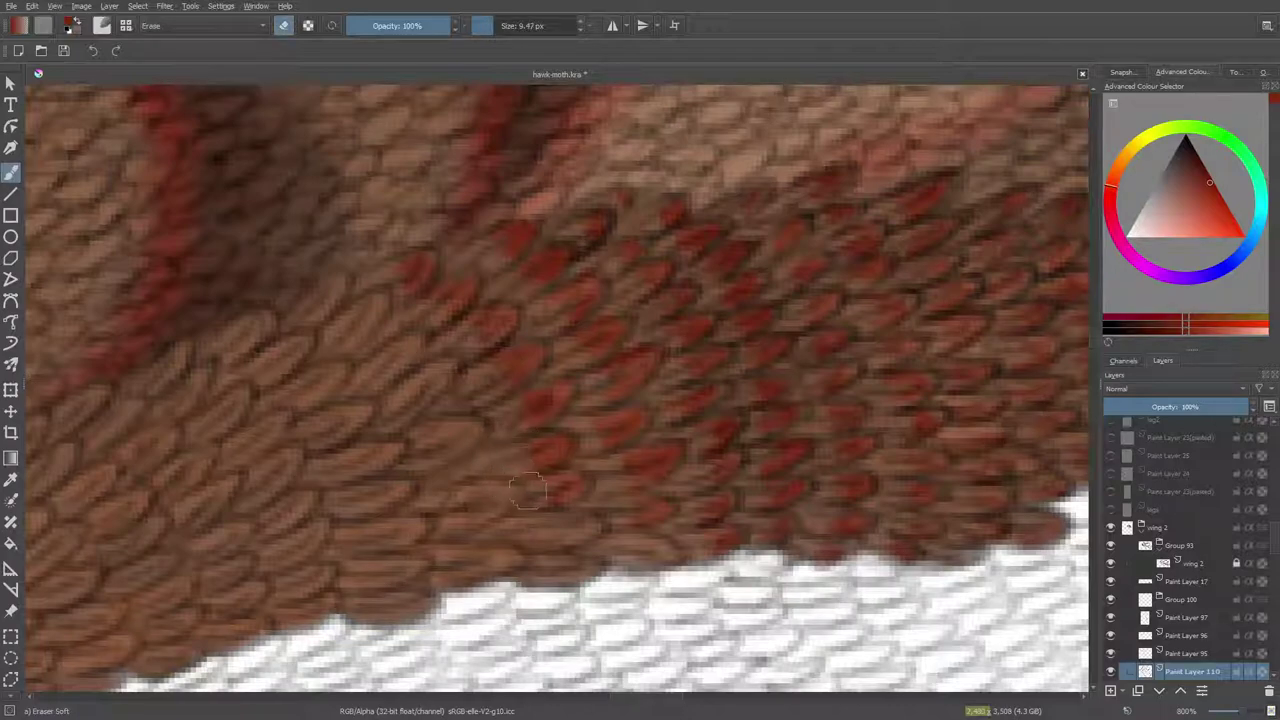
key(e)
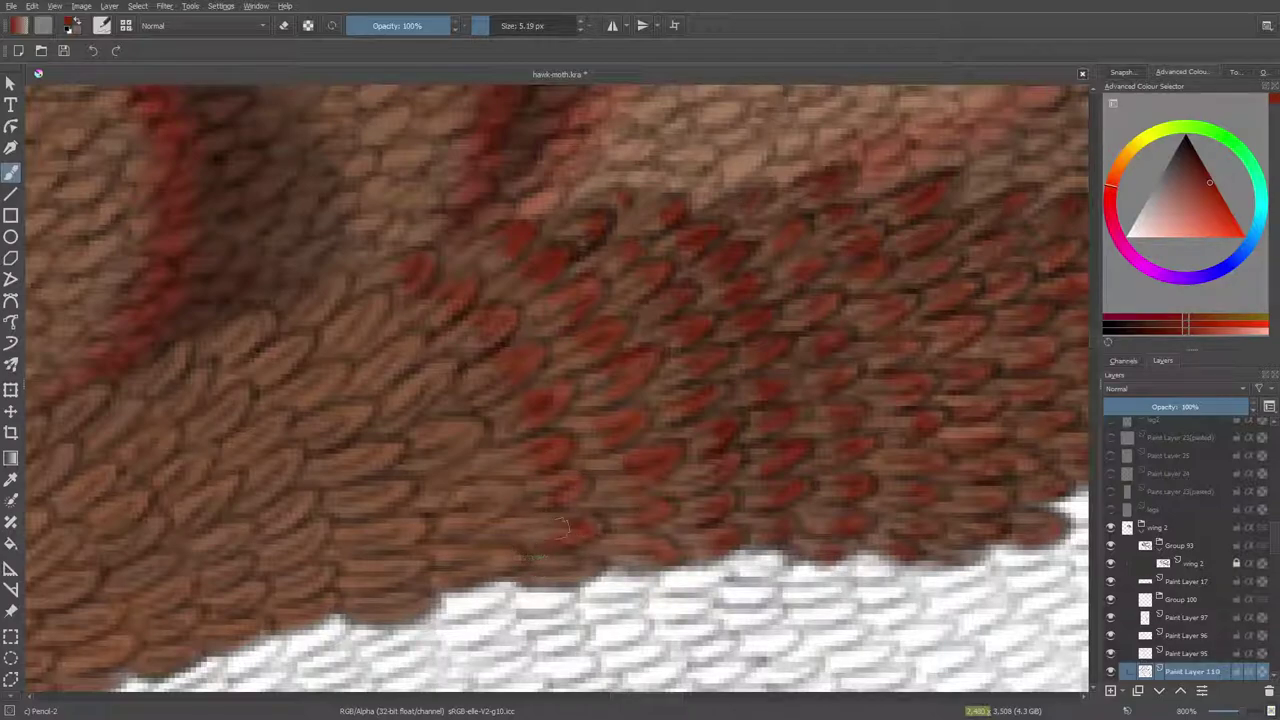
Paint a column of red tips from the lower end of the dark-brown band down to the lower edge, softening each with Eraser Soft.
mouse_move(340, 282)
mouse_down()
mouse_move(322, 310)
mouse_move(317, 290)
mouse_move(302, 312)
mouse_move(342, 315)
mouse_move(382, 295)
mouse_move(310, 348)
mouse_move(332, 358)
mouse_move(400, 350)
mouse_up()
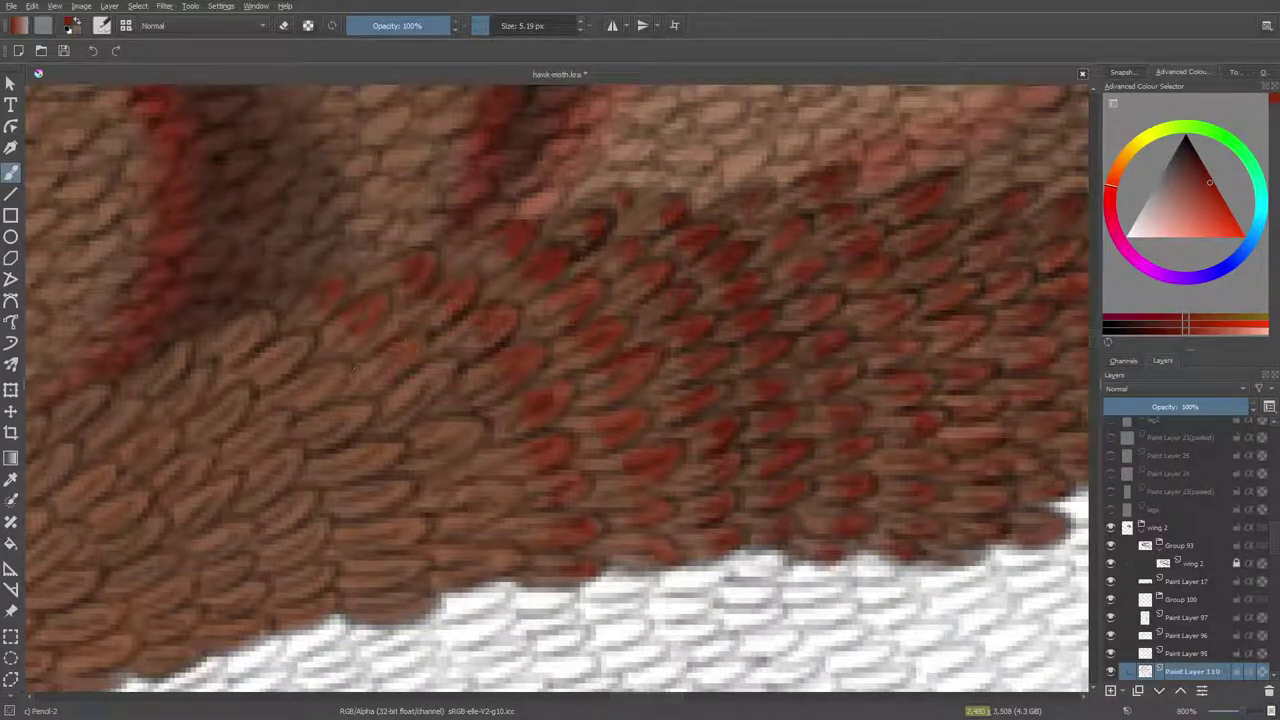
key(e)
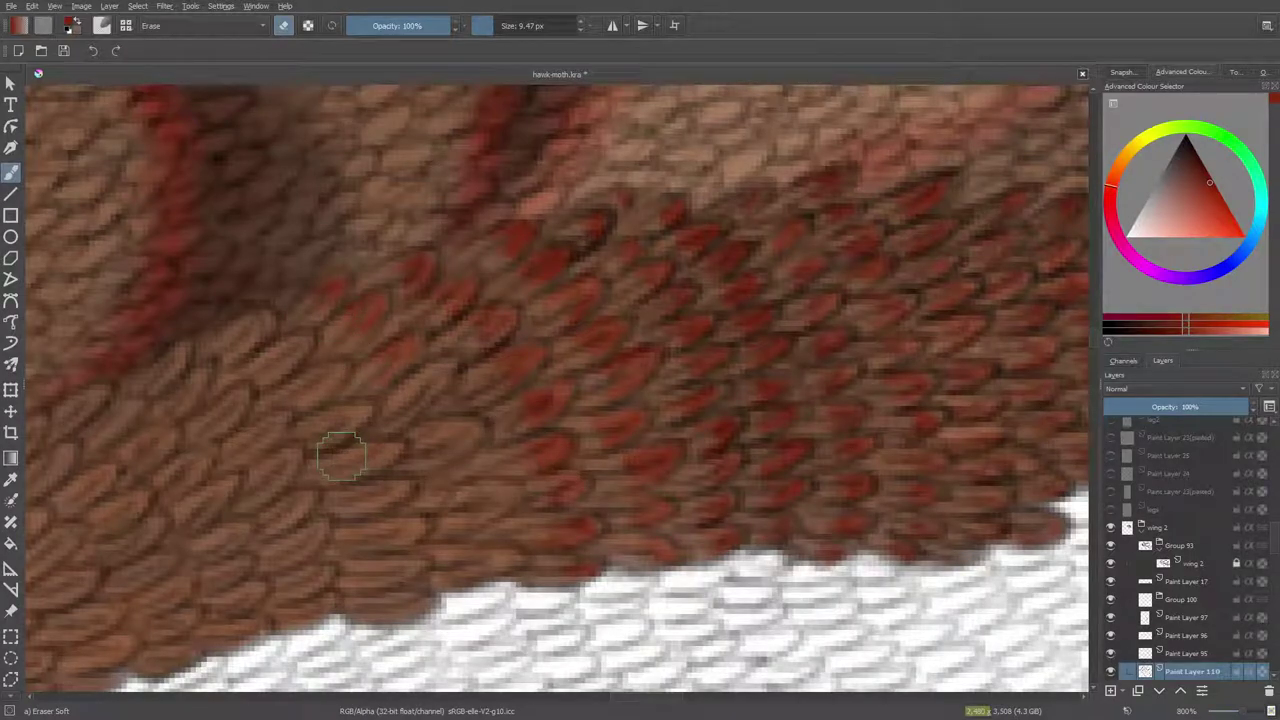
key(e)
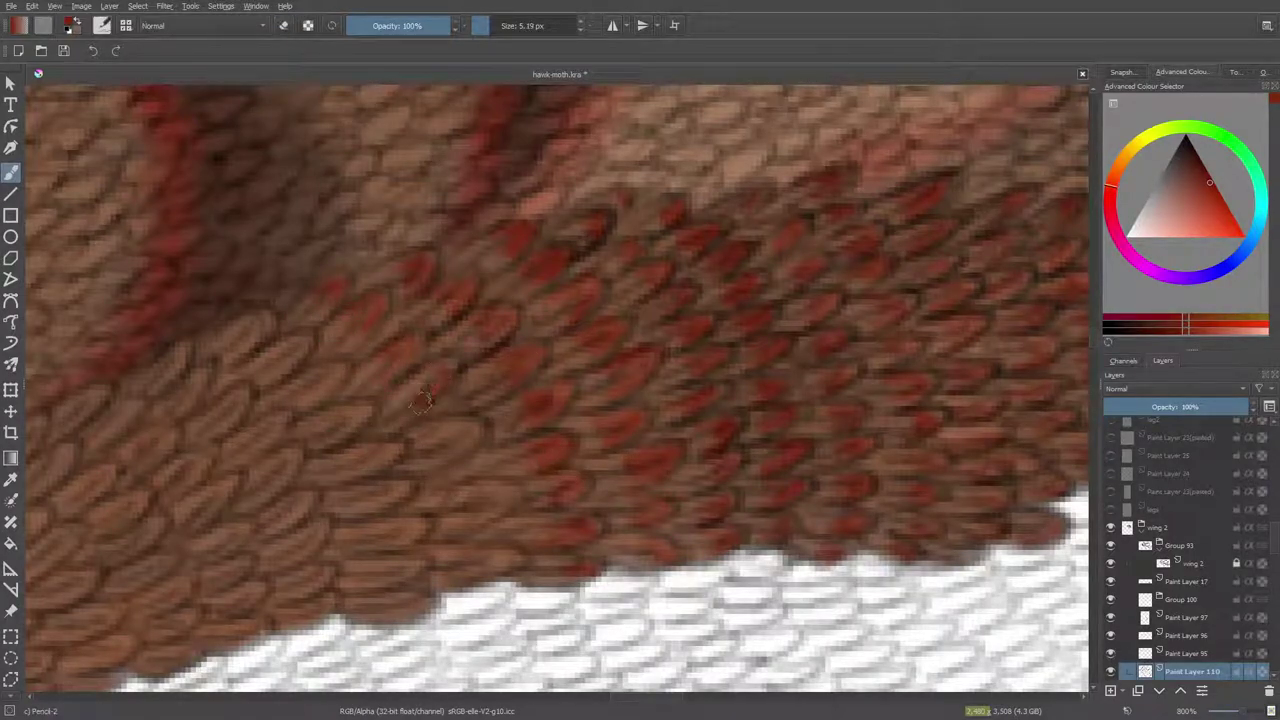
drag(468, 424, 442, 440)
key(e)
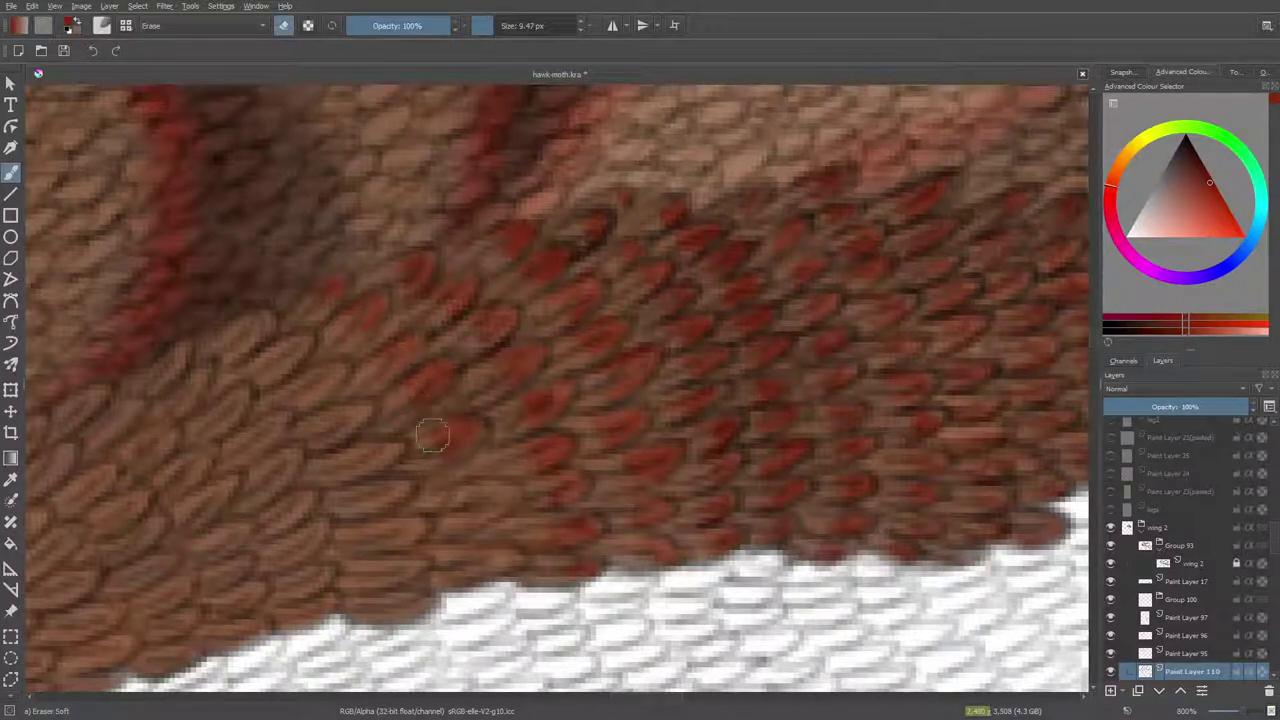
key(e)
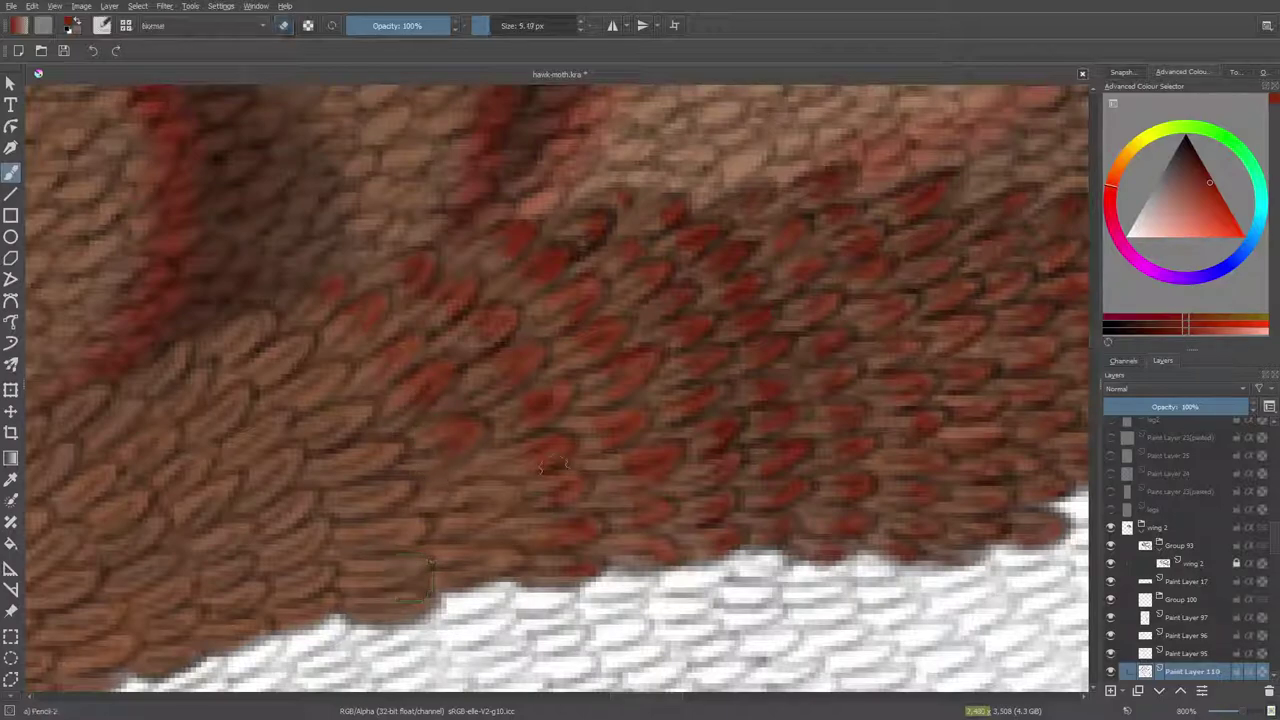
drag(490, 492, 458, 498)
drag(502, 565, 478, 574)
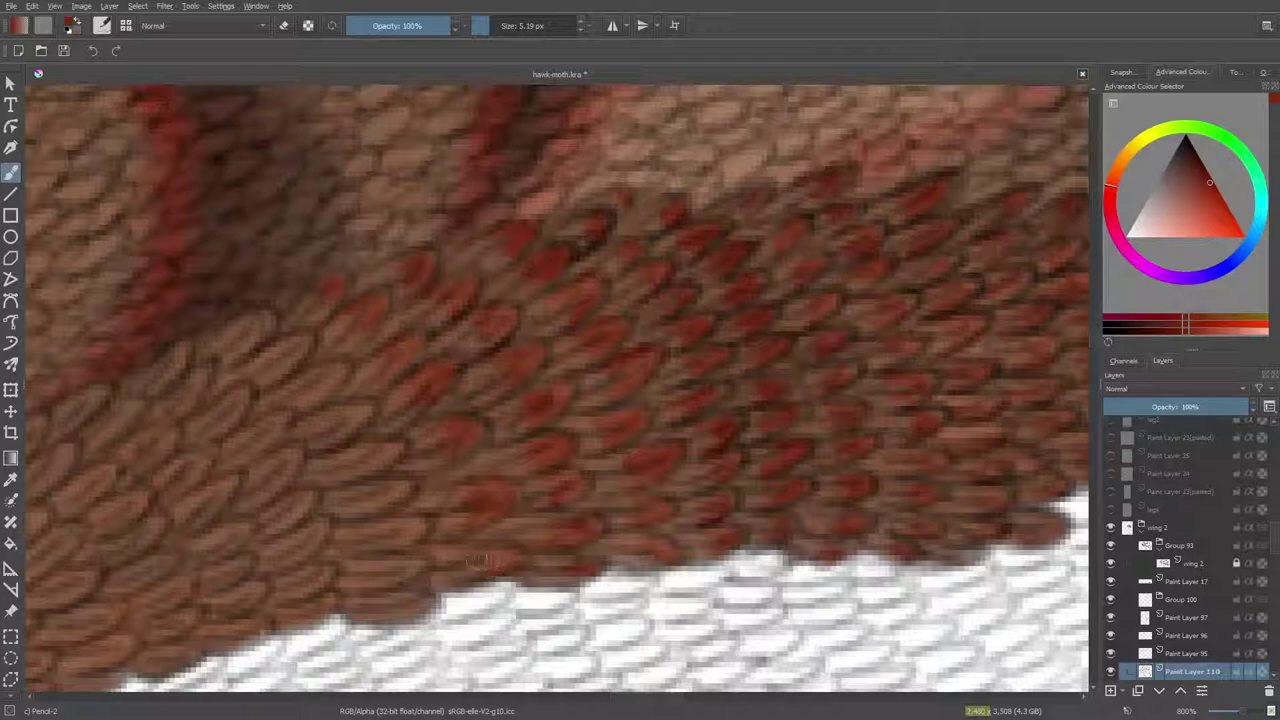
key(e)
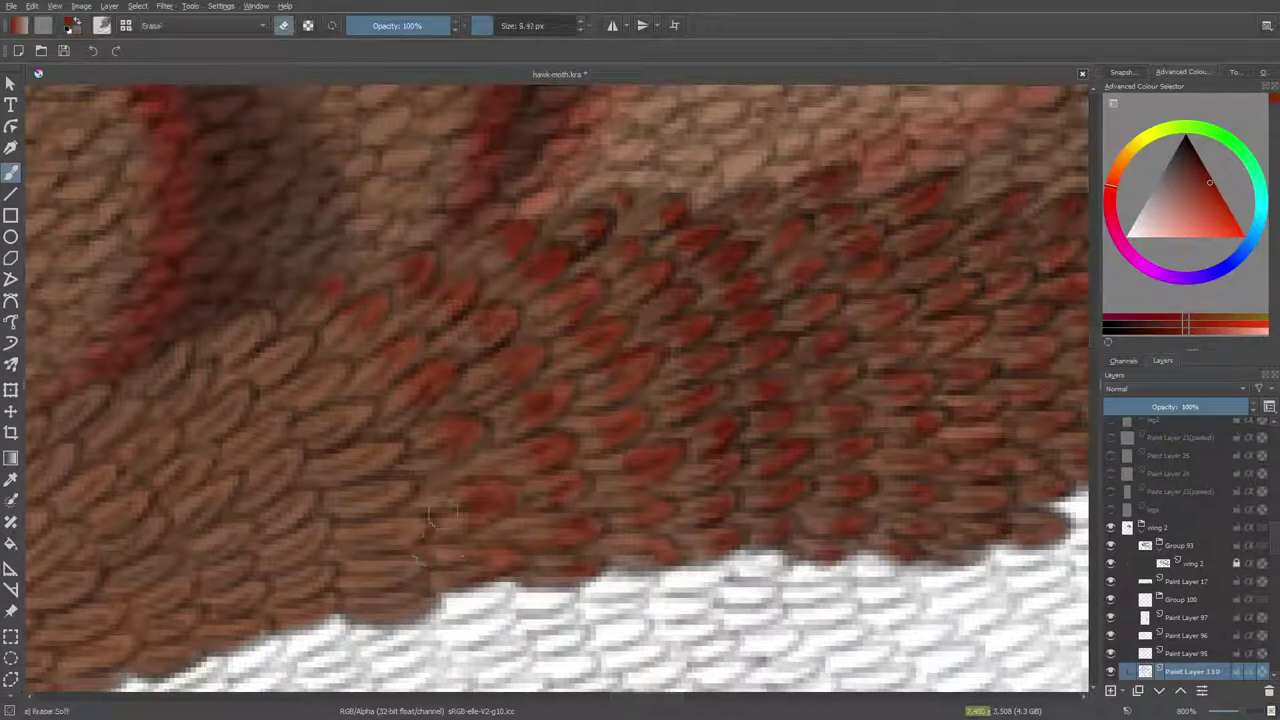
Add the next inward column of red tips, from the scale beside the dark-brown band's lower corner down to the wing's lower edge.
key(e)
drag(247, 326, 258, 330)
key(e)
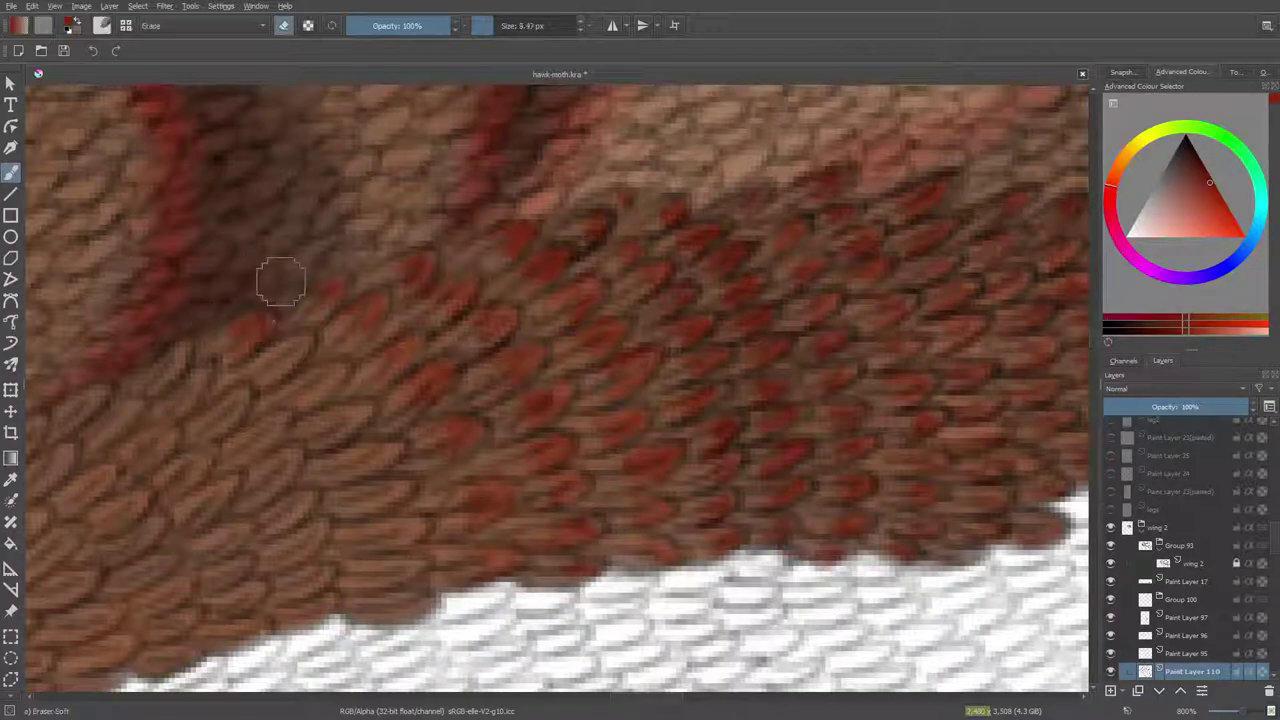
key(e)
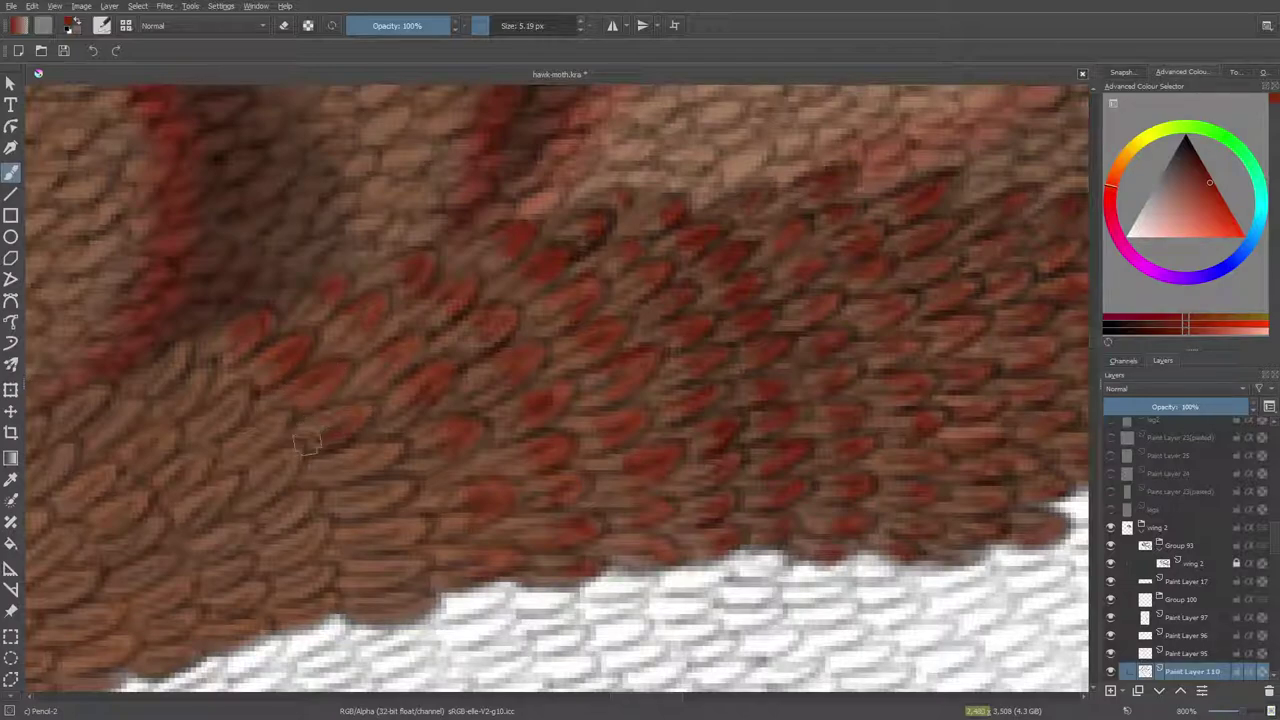
key(e)
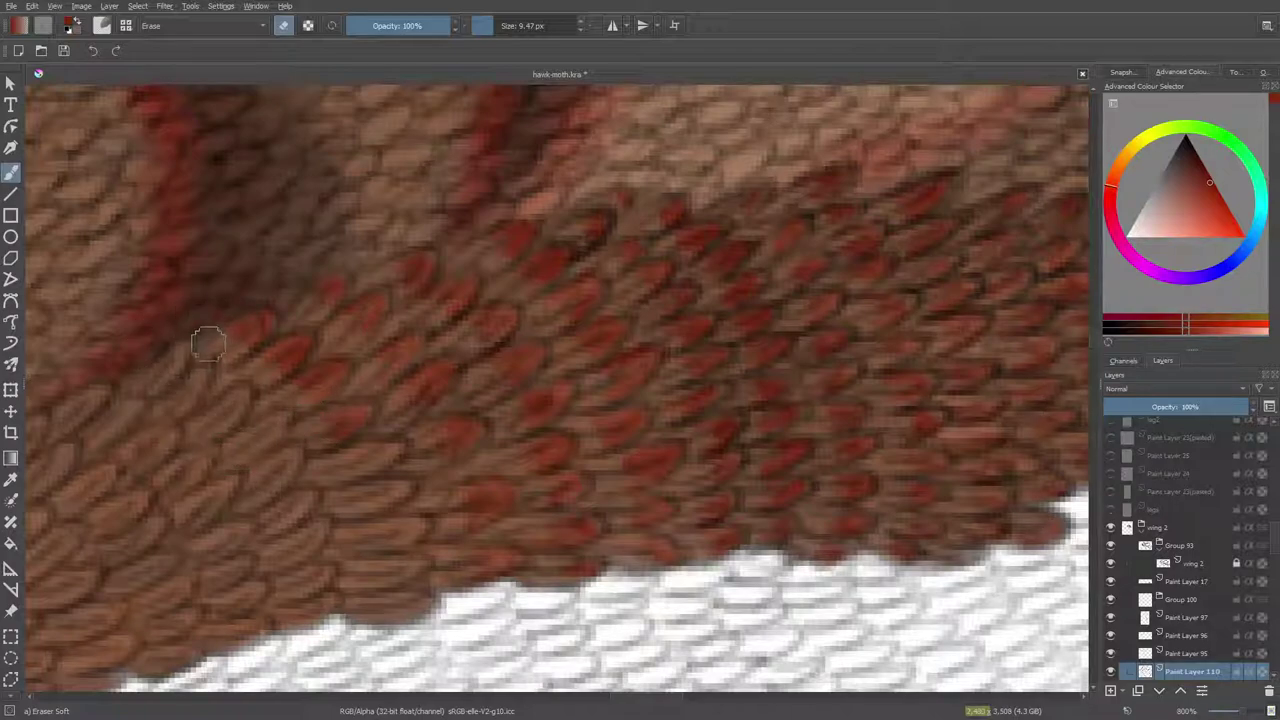
key(e)
mouse_move(395, 462)
mouse_down()
mouse_move(388, 450)
mouse_move(357, 455)
mouse_up()
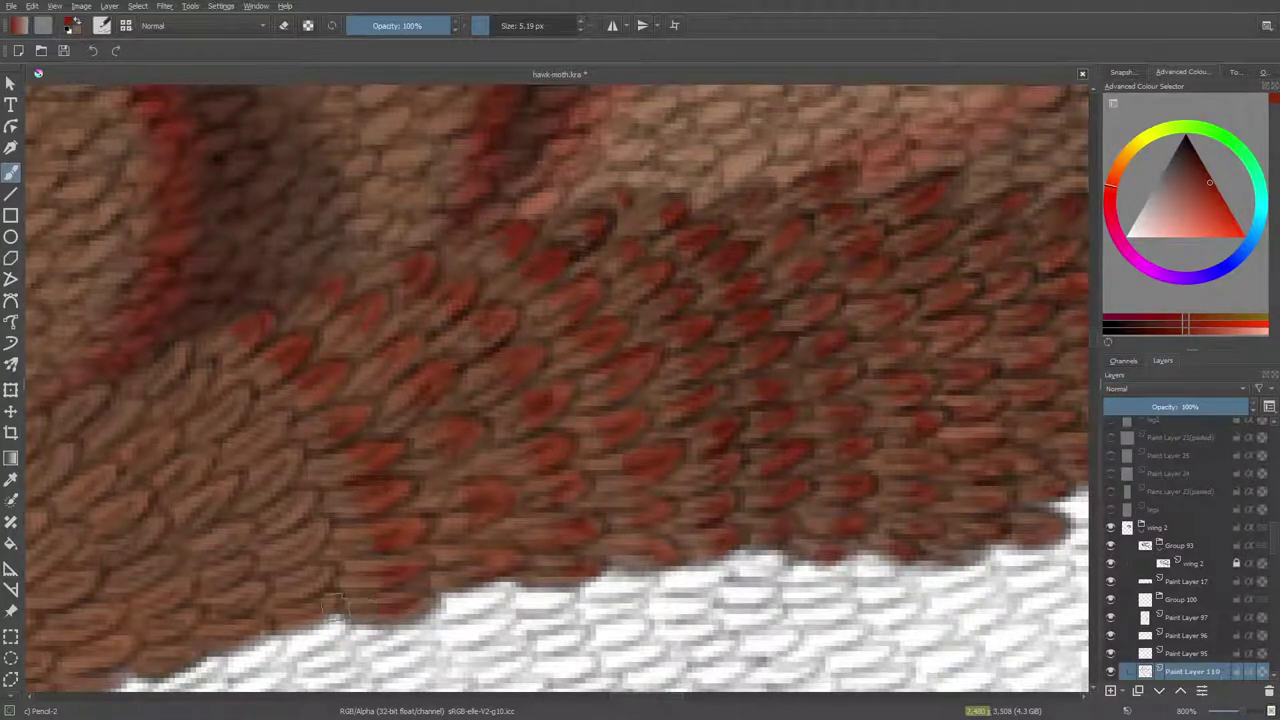
Redden a curved column of scale tips from the foot of the dark-red stripe to the lower edge, trimming excess with Eraser Soft.
mouse_move(182, 352)
mouse_down()
mouse_move(158, 382)
mouse_move(207, 392)
mouse_up()
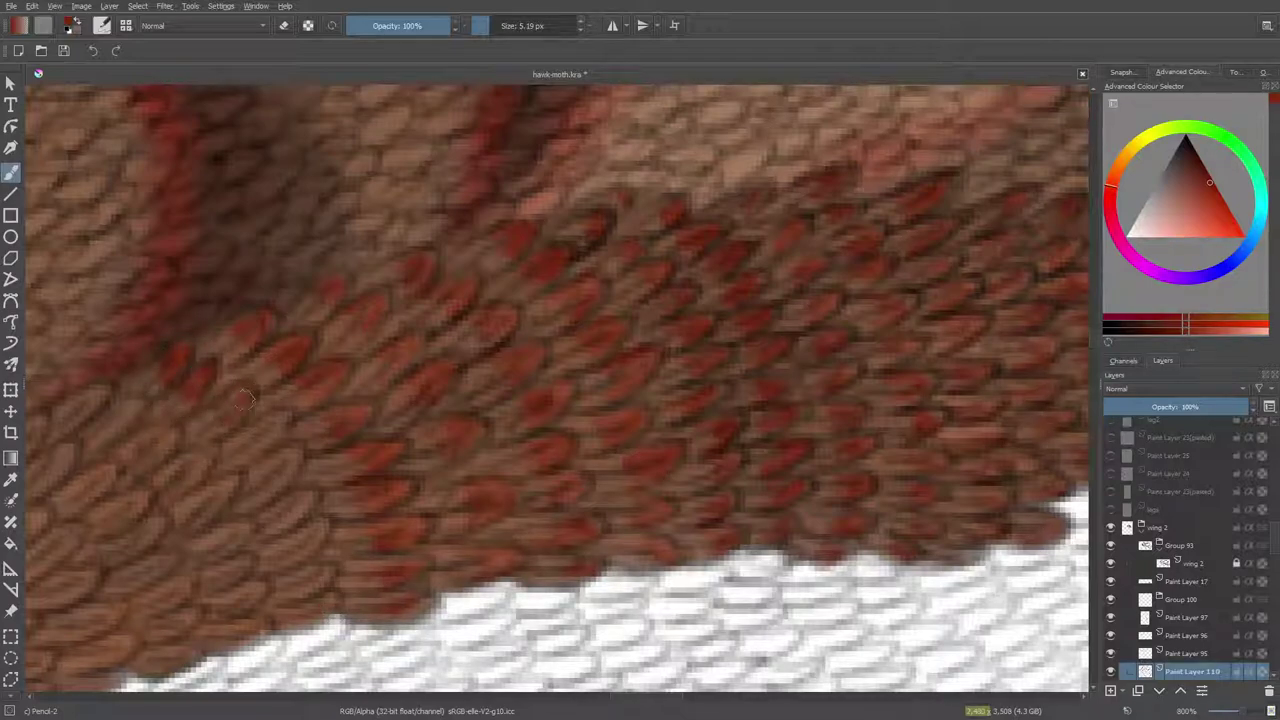
drag(272, 427, 252, 452)
key(e)
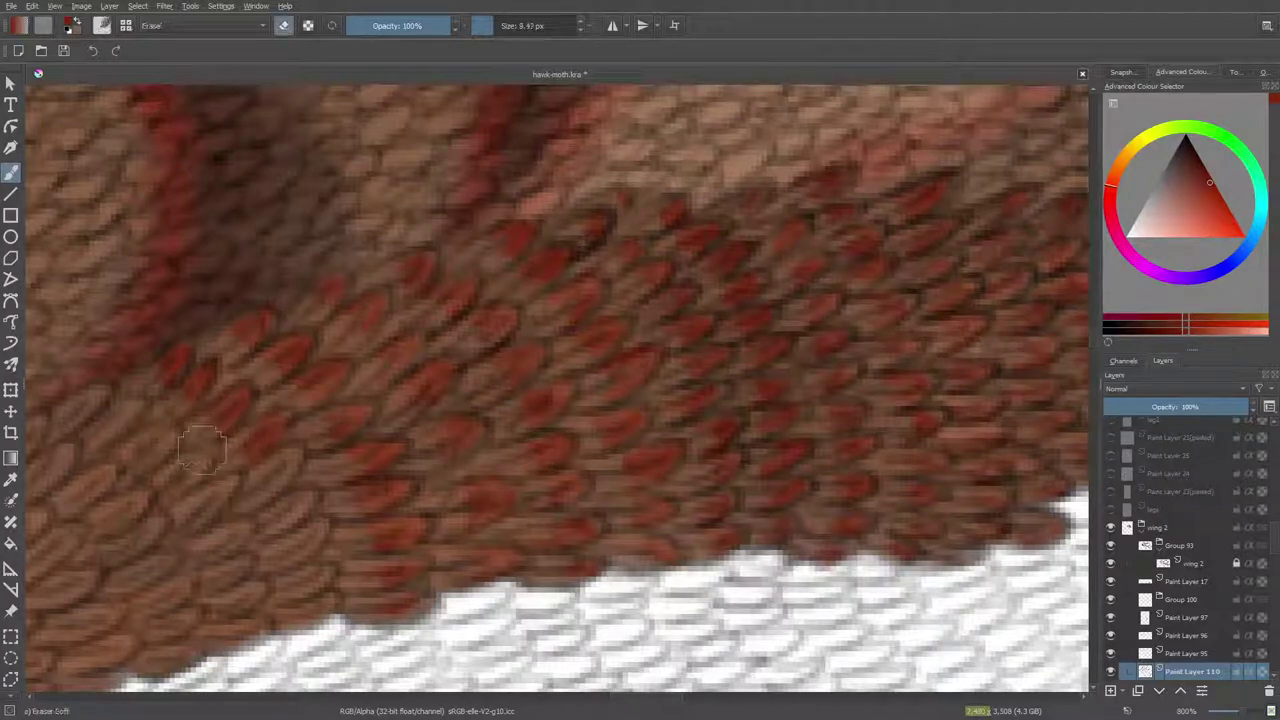
mouse_move(178, 405)
mouse_down()
mouse_move(158, 394)
mouse_move(177, 413)
mouse_up()
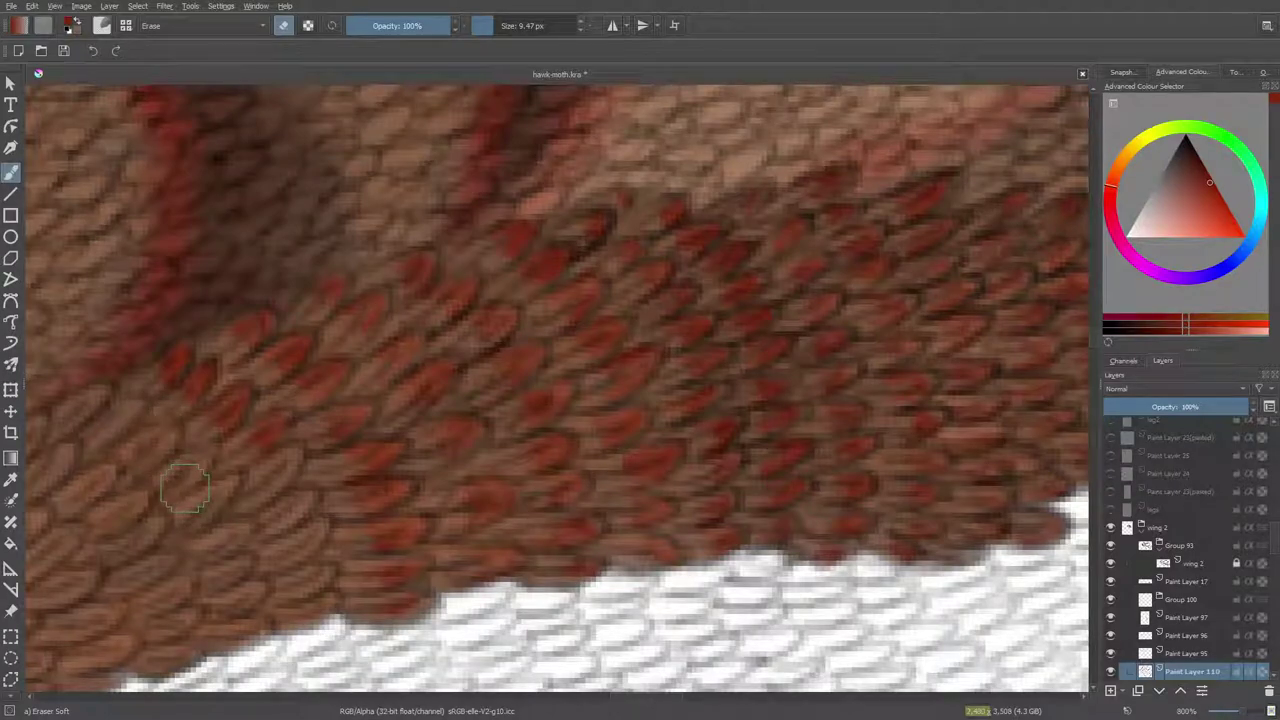
key(e)
scroll(1097, 338, down, 2)
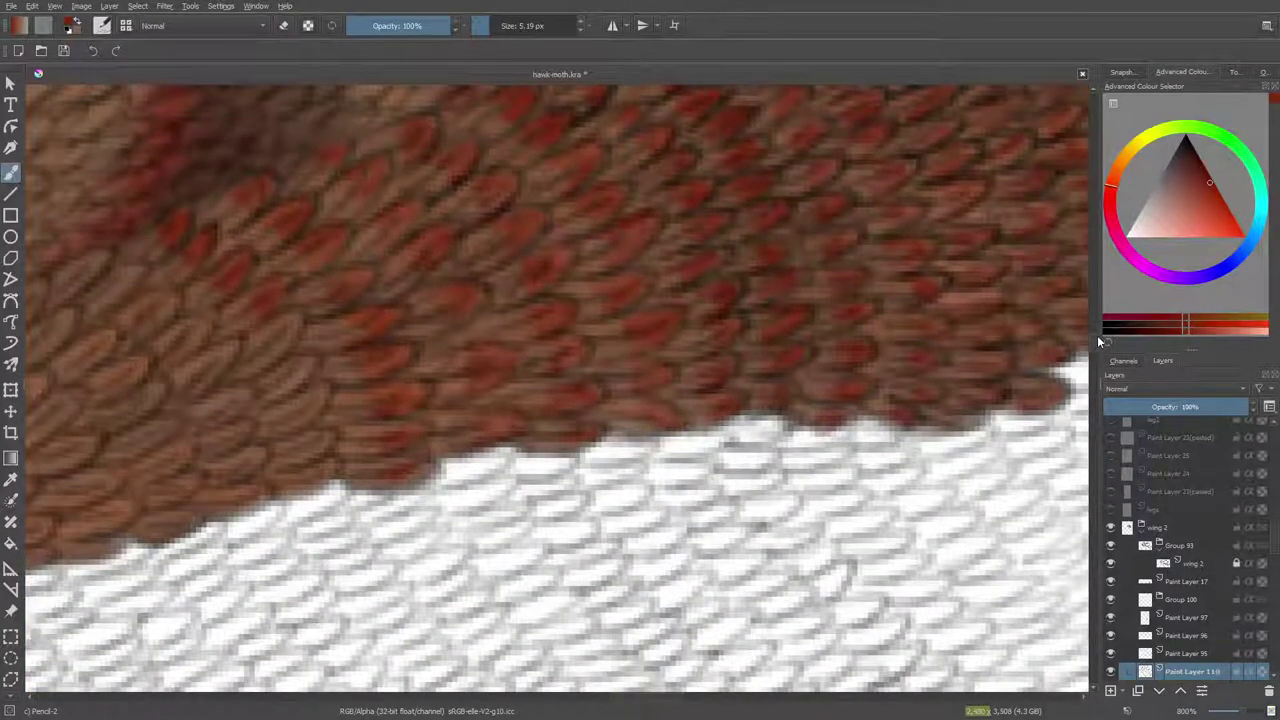
drag(656, 696, 628, 700)
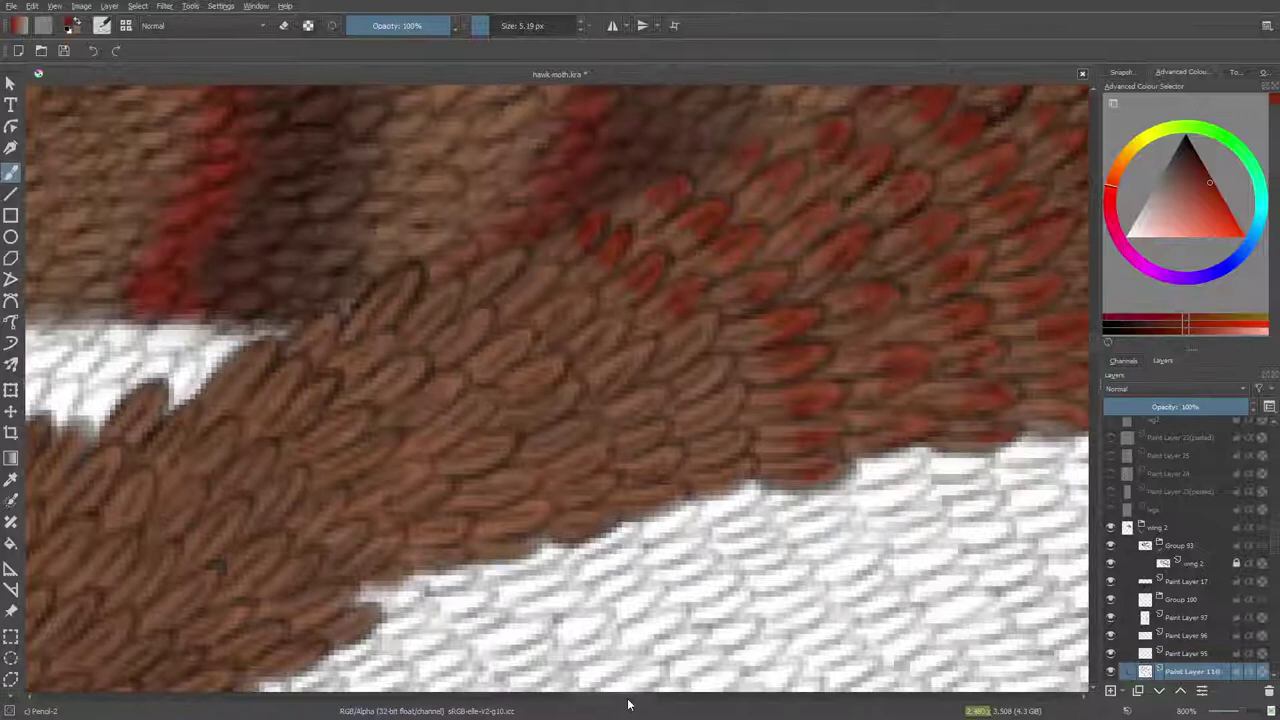
mouse_move(686, 334)
mouse_down()
mouse_move(688, 355)
mouse_move(680, 336)
mouse_up()
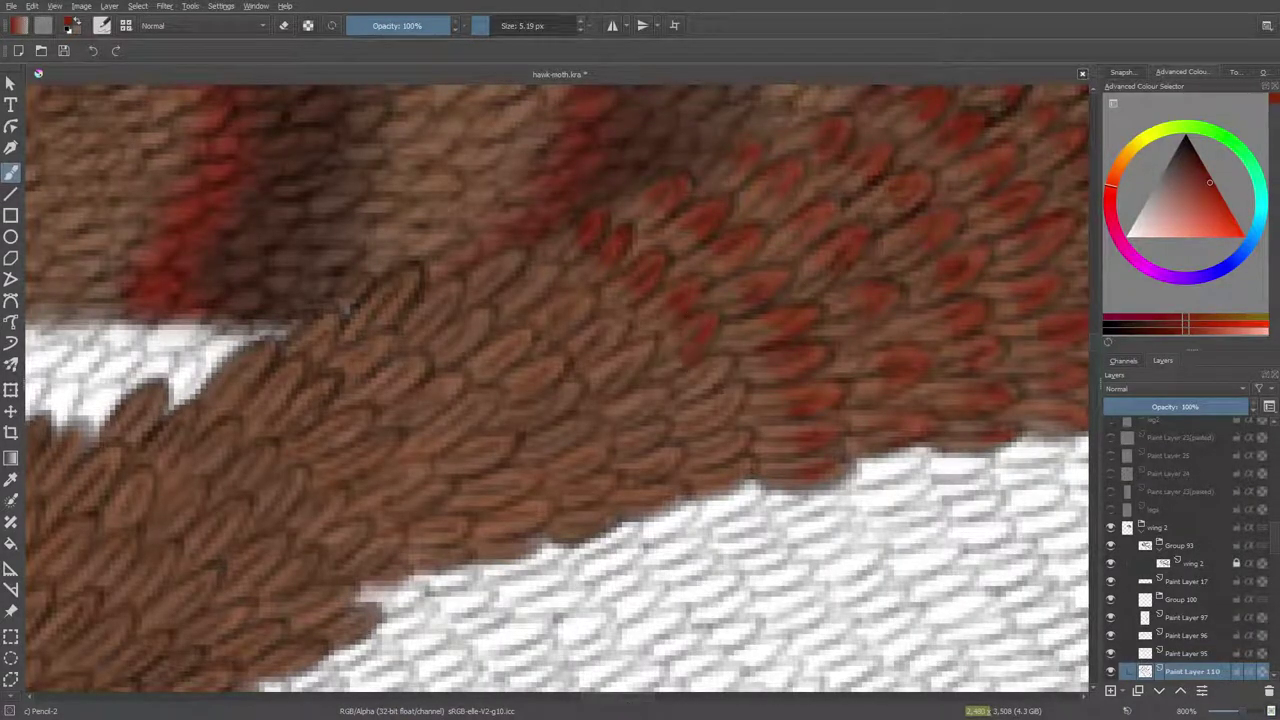
key(e)
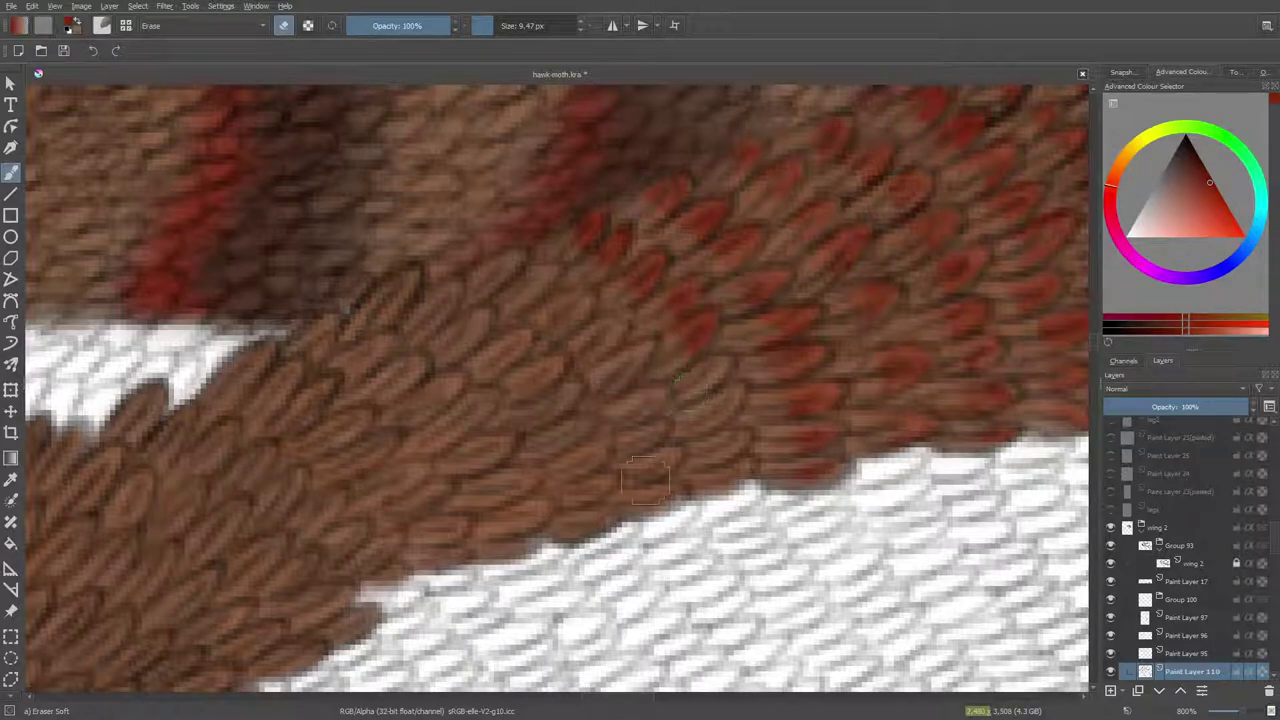
key(e)
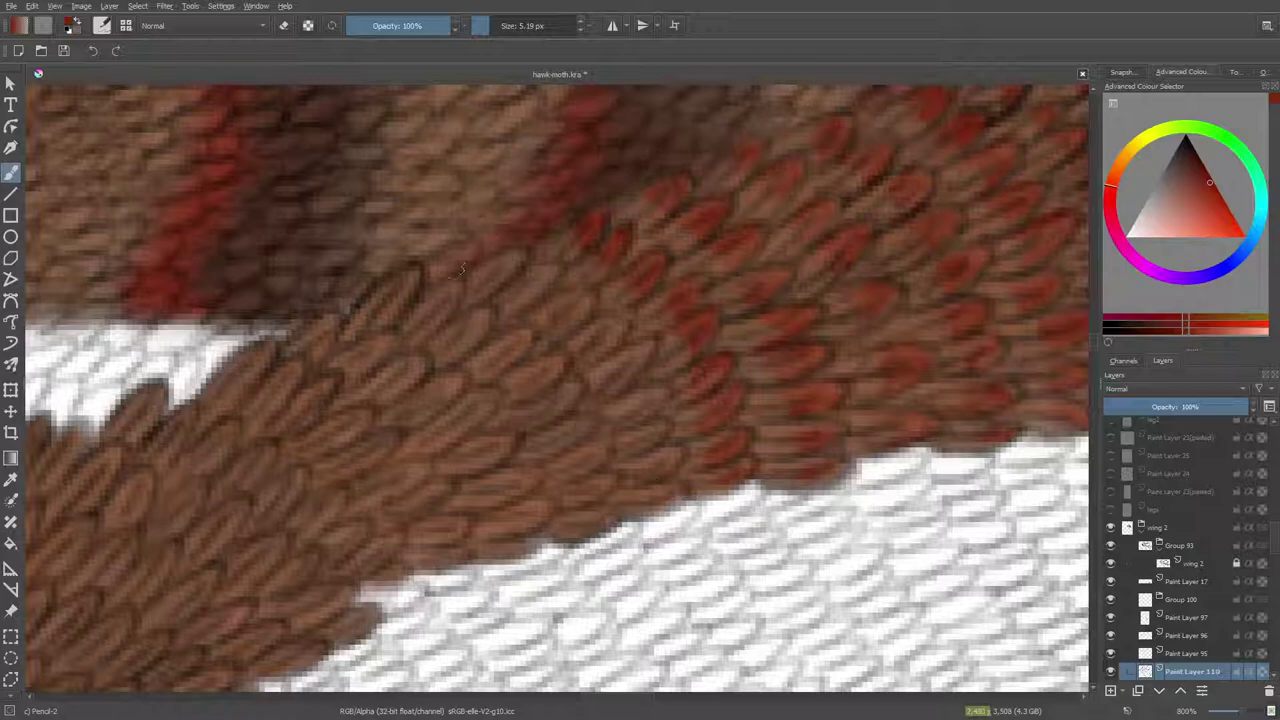
Paint another column of red tips from just below the faded end of the dark-red stripe to the lower edge, softening stray red.
mouse_move(485, 276)
mouse_down()
mouse_move(520, 256)
mouse_move(445, 291)
mouse_move(490, 298)
mouse_move(463, 277)
mouse_move(499, 301)
mouse_up()
key(/)
key(e)
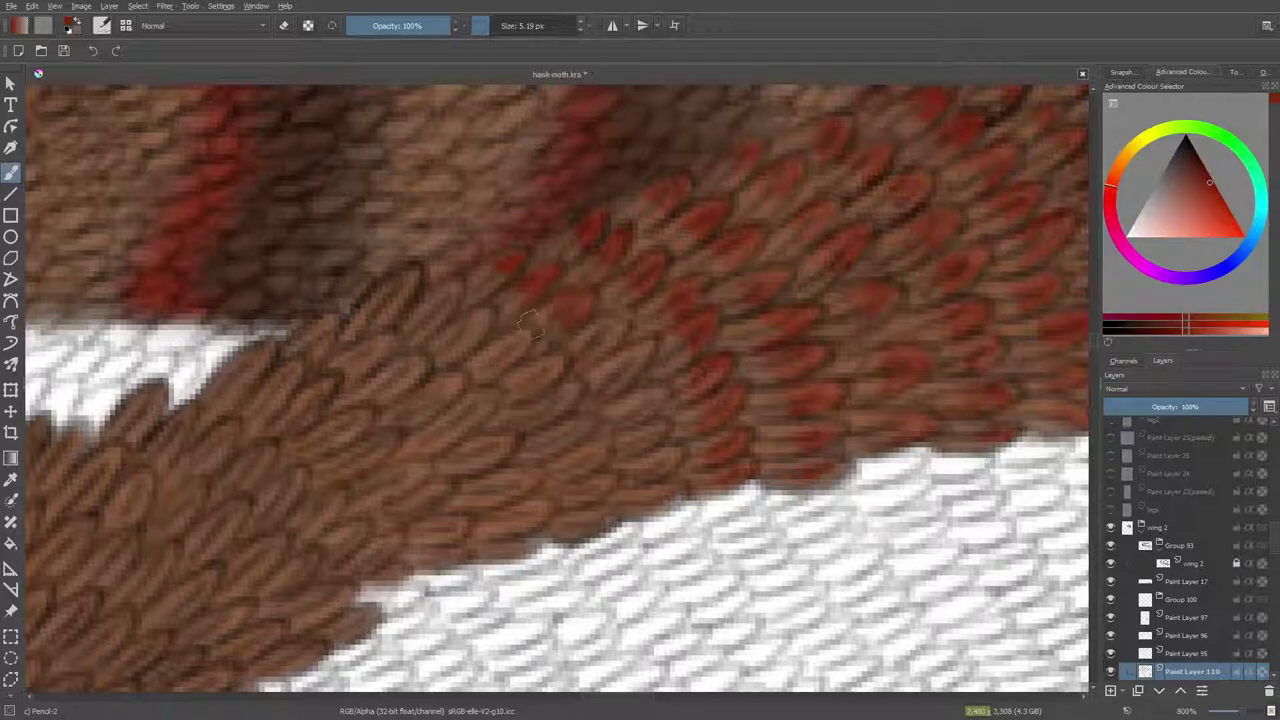
key(e)
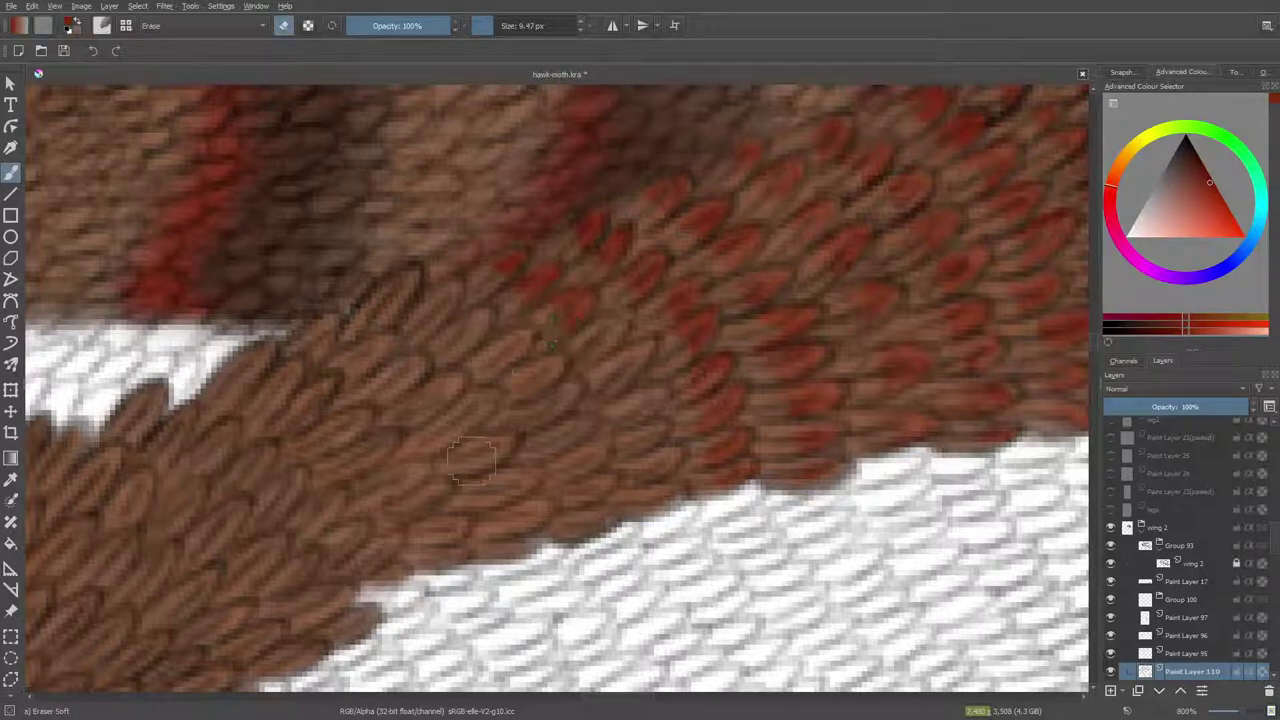
key(e)
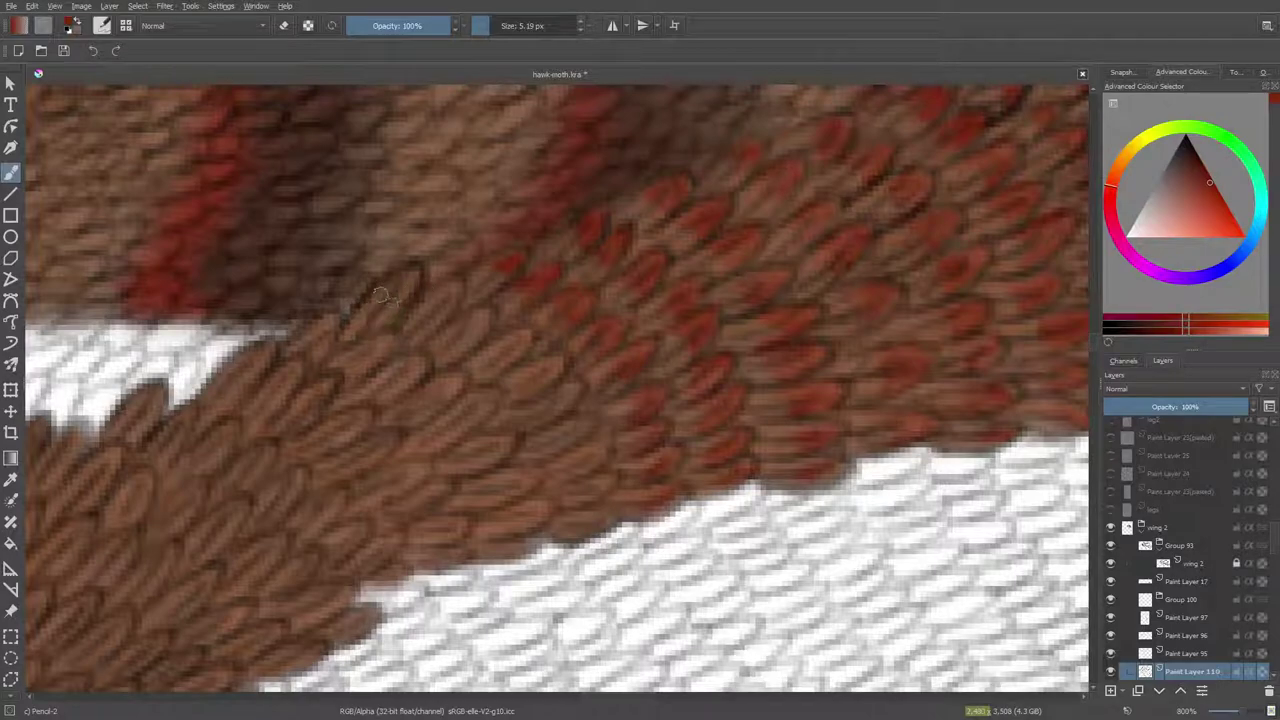
Redden the dark-outlined scale tip at the upper edge and the two tips diagonally below it, fading their bases with Eraser Soft.
drag(409, 278, 382, 306)
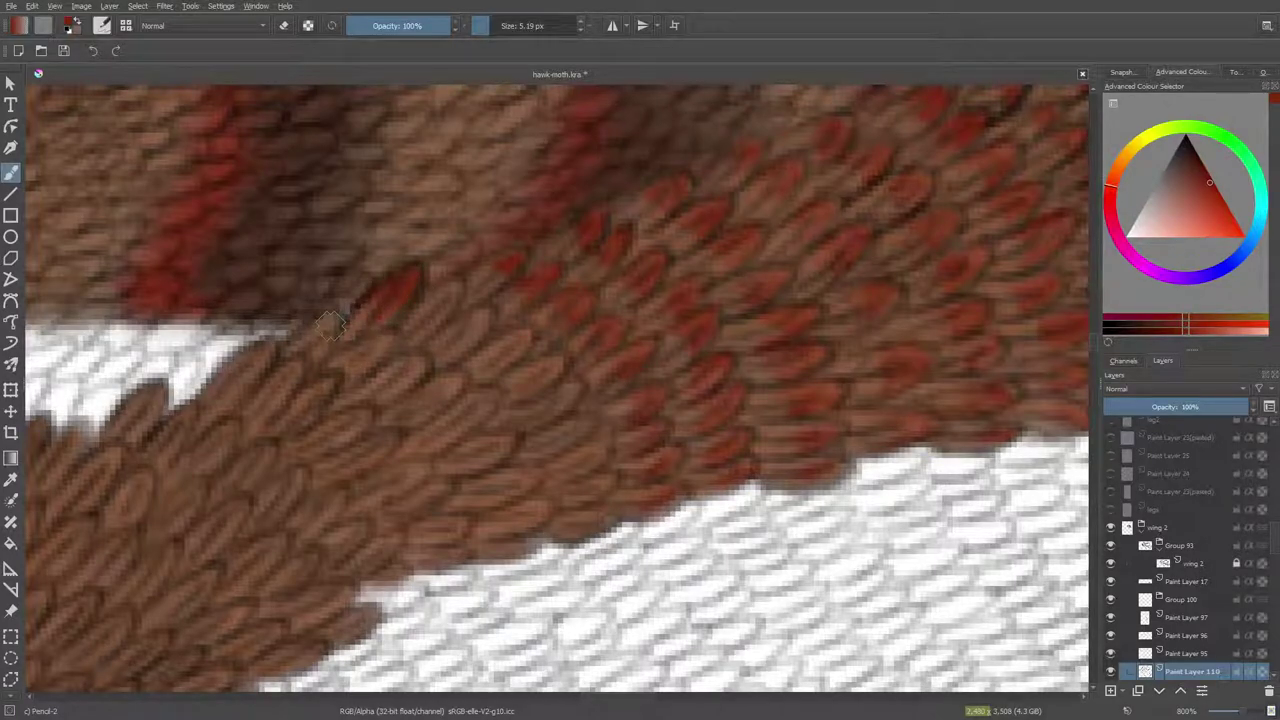
key(e)
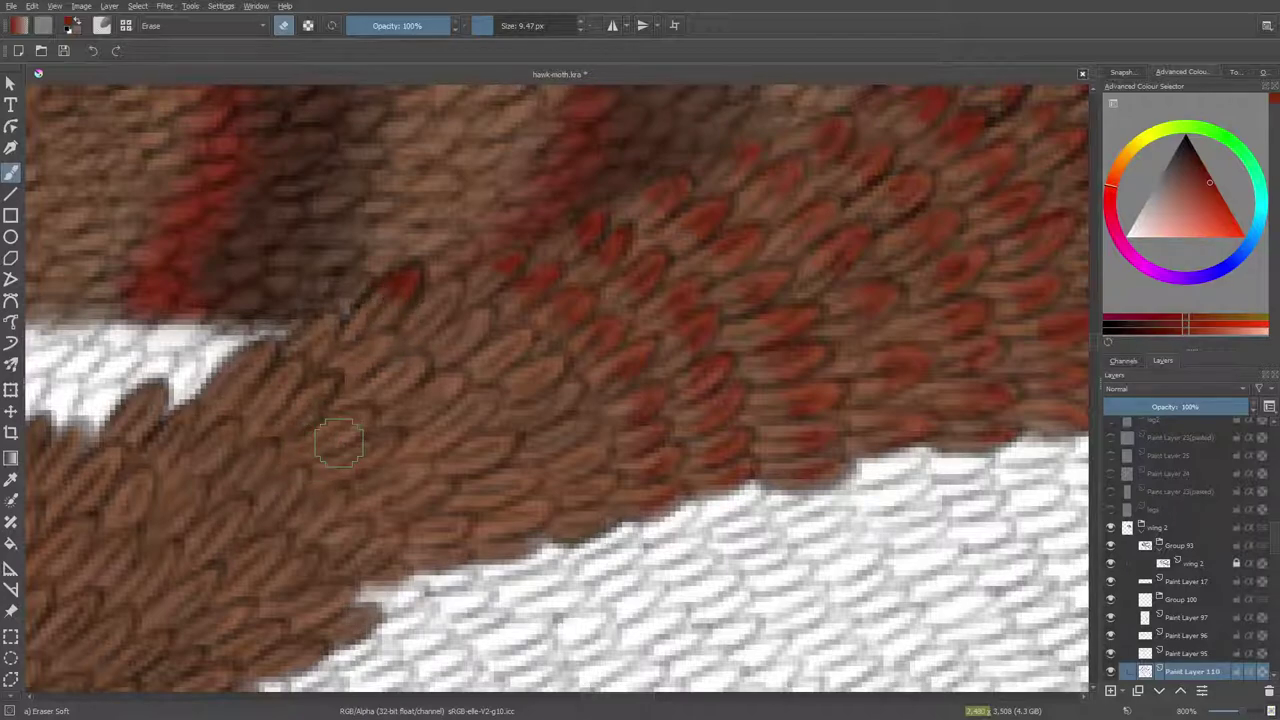
key(slash)
drag(452, 284, 418, 320)
key(e)
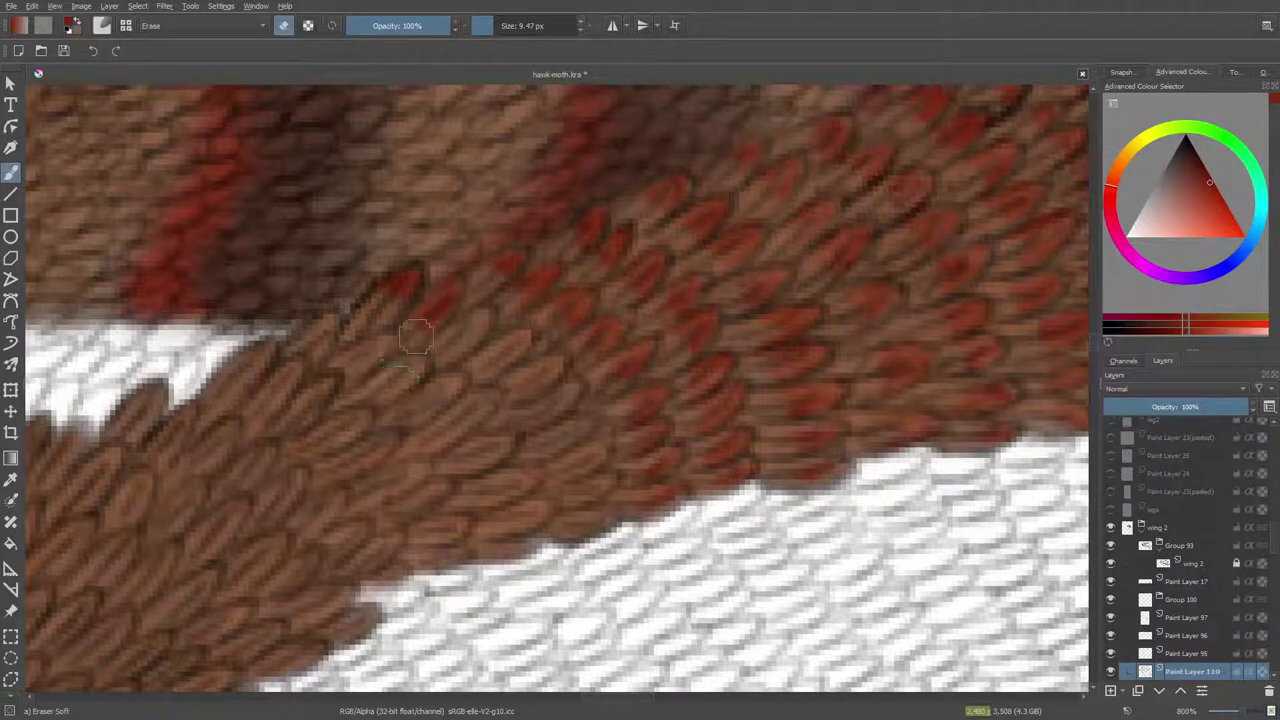
key(e)
drag(486, 318, 452, 352)
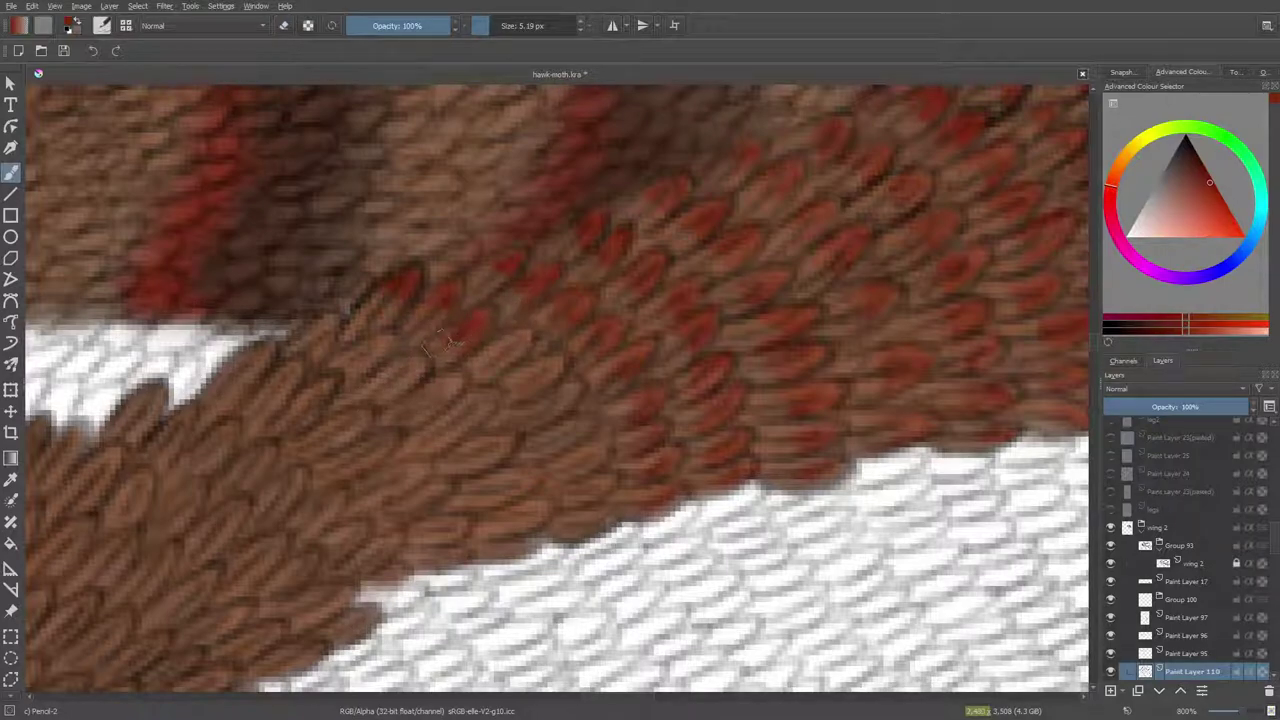
key(e)
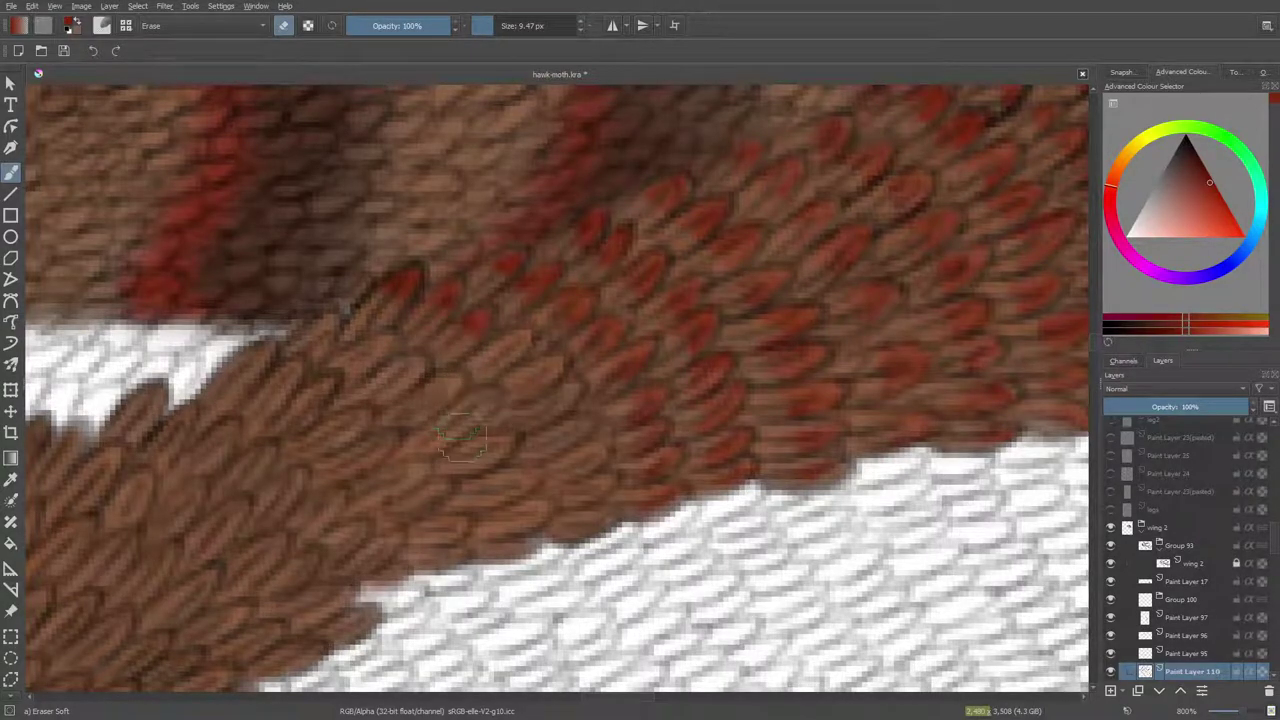
Continue the column of red tips from the dark-outlined scale down to the lower edge, erasing the red spill beside it.
key(e)
mouse_move(508, 348)
mouse_down()
mouse_move(518, 342)
mouse_move(486, 380)
mouse_up()
key(e)
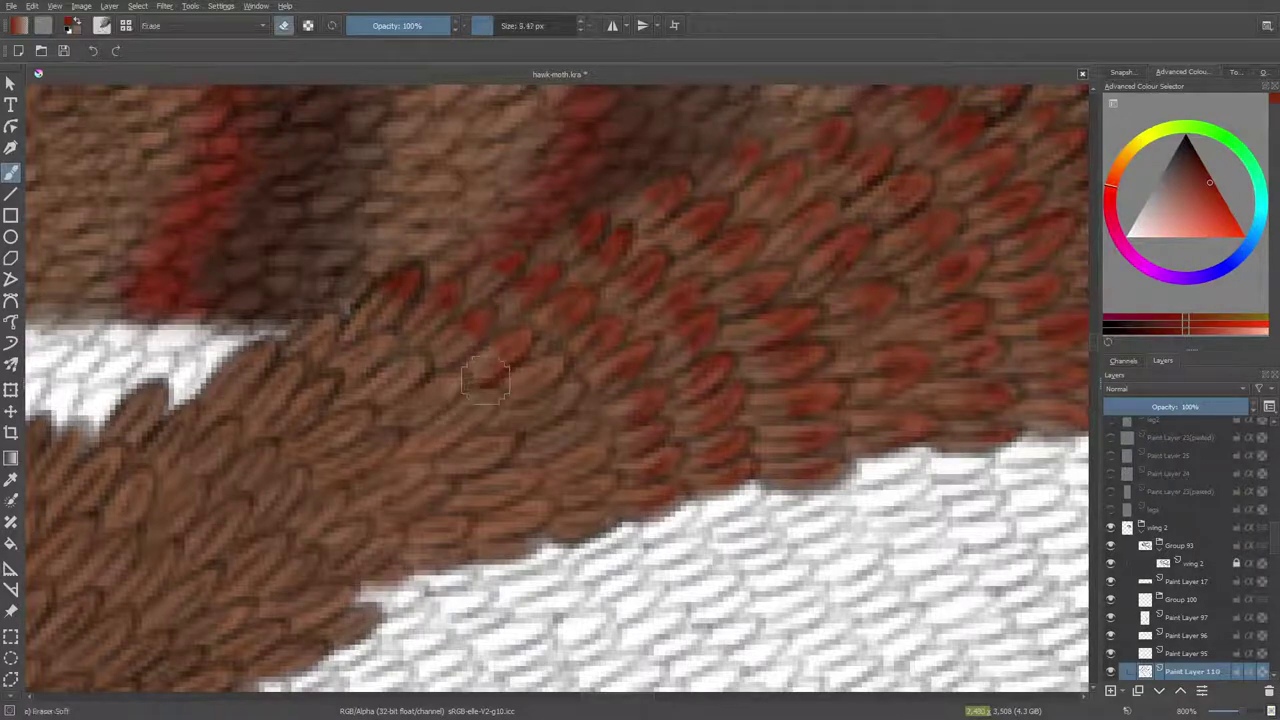
key(e)
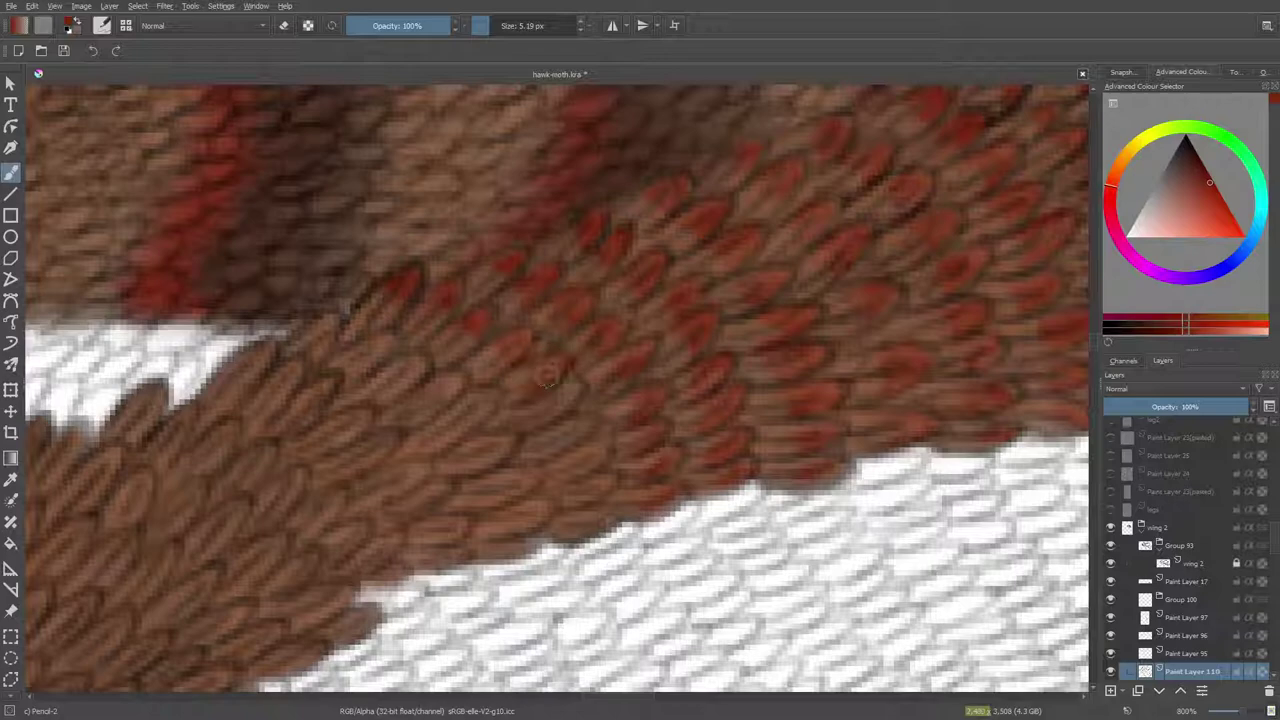
key(e)
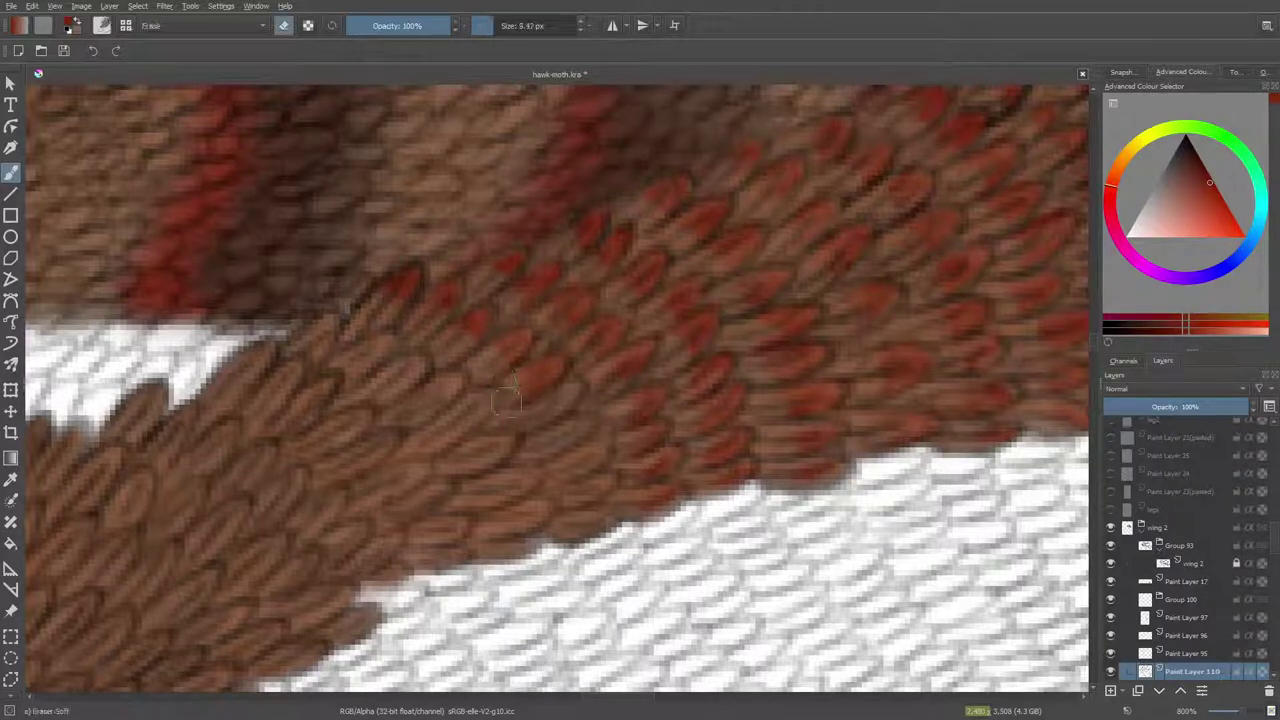
key(e)
mouse_move(571, 393)
mouse_down()
mouse_move(543, 413)
mouse_move(582, 430)
mouse_up()
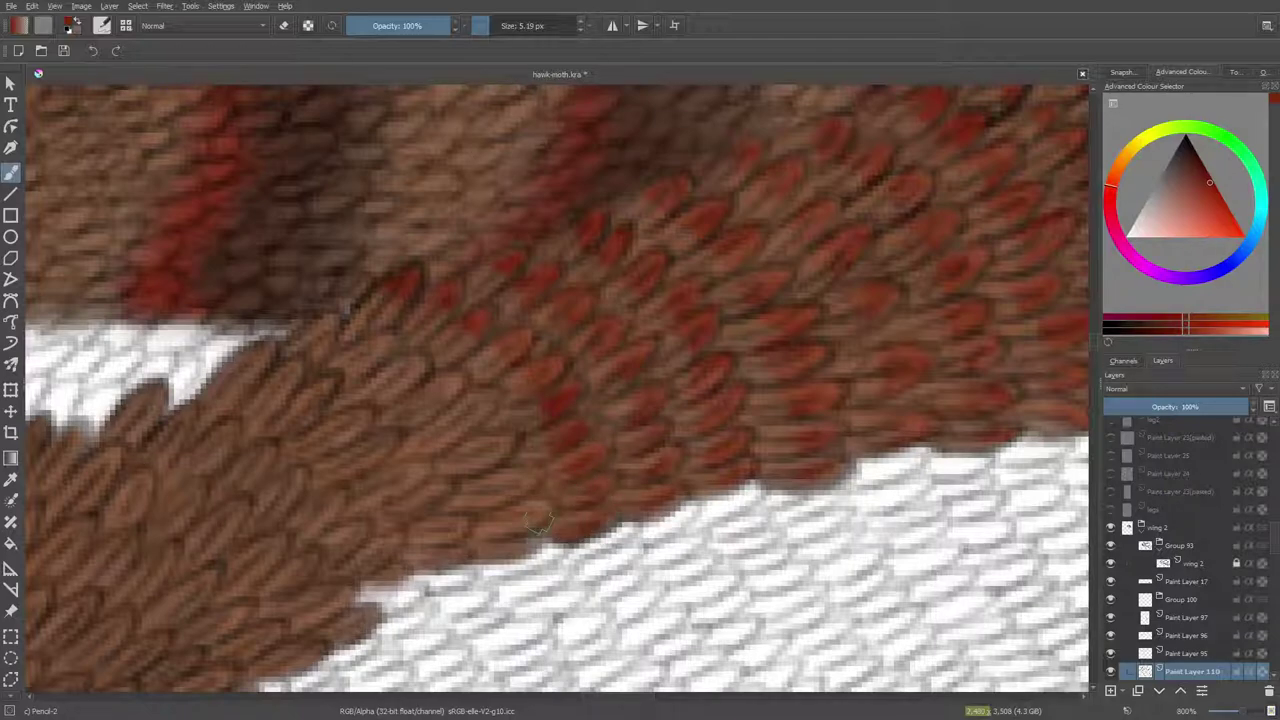
key(e)
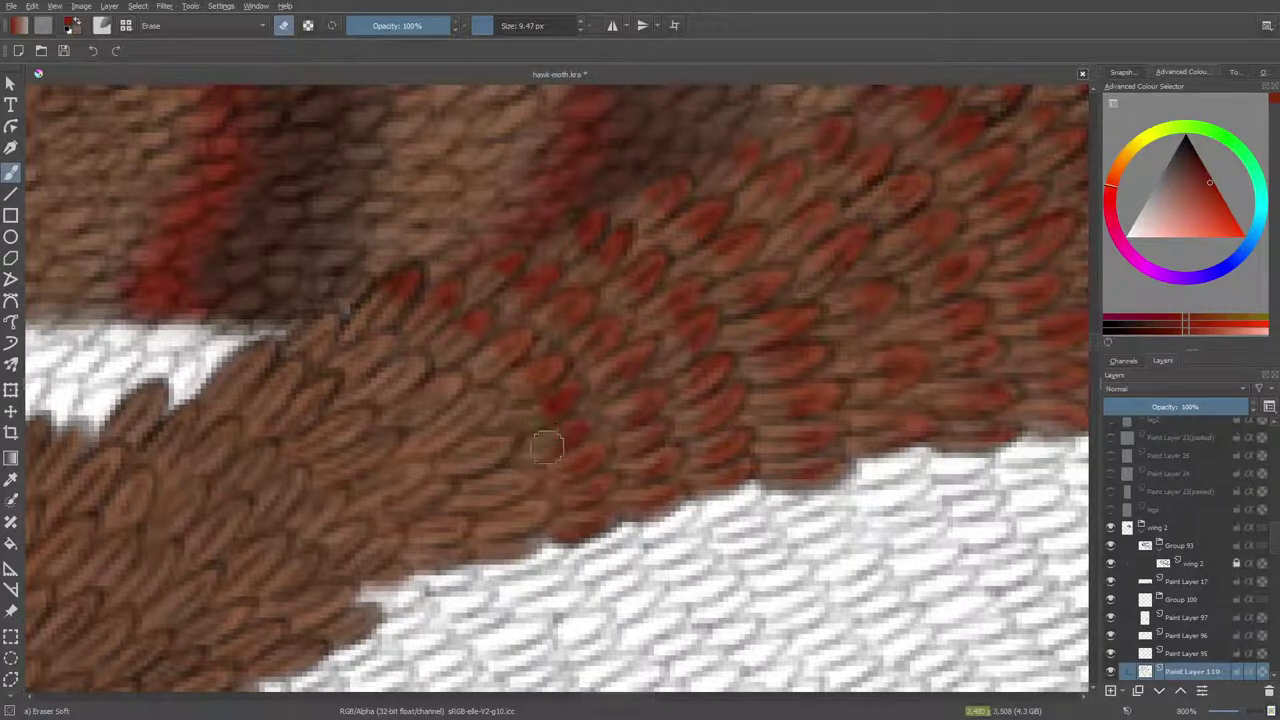
mouse_move(555, 462)
mouse_down()
mouse_move(566, 497)
mouse_move(541, 526)
mouse_move(468, 562)
mouse_move(507, 531)
mouse_up()
mouse_move(546, 437)
mouse_down()
mouse_move(541, 468)
mouse_move(550, 463)
mouse_up()
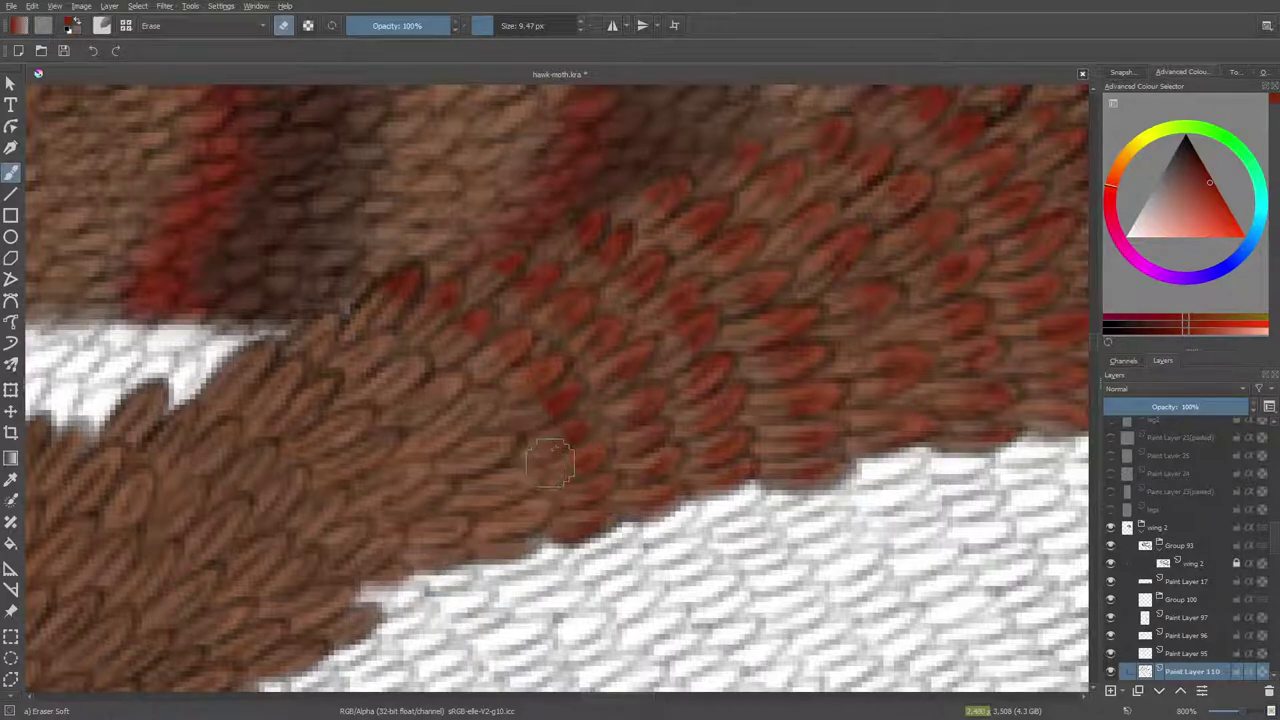
Paint a column of red tips from the scale just inward of the dark-outlined one to the lower edge, trimming spill with Eraser Soft.
key(slash)
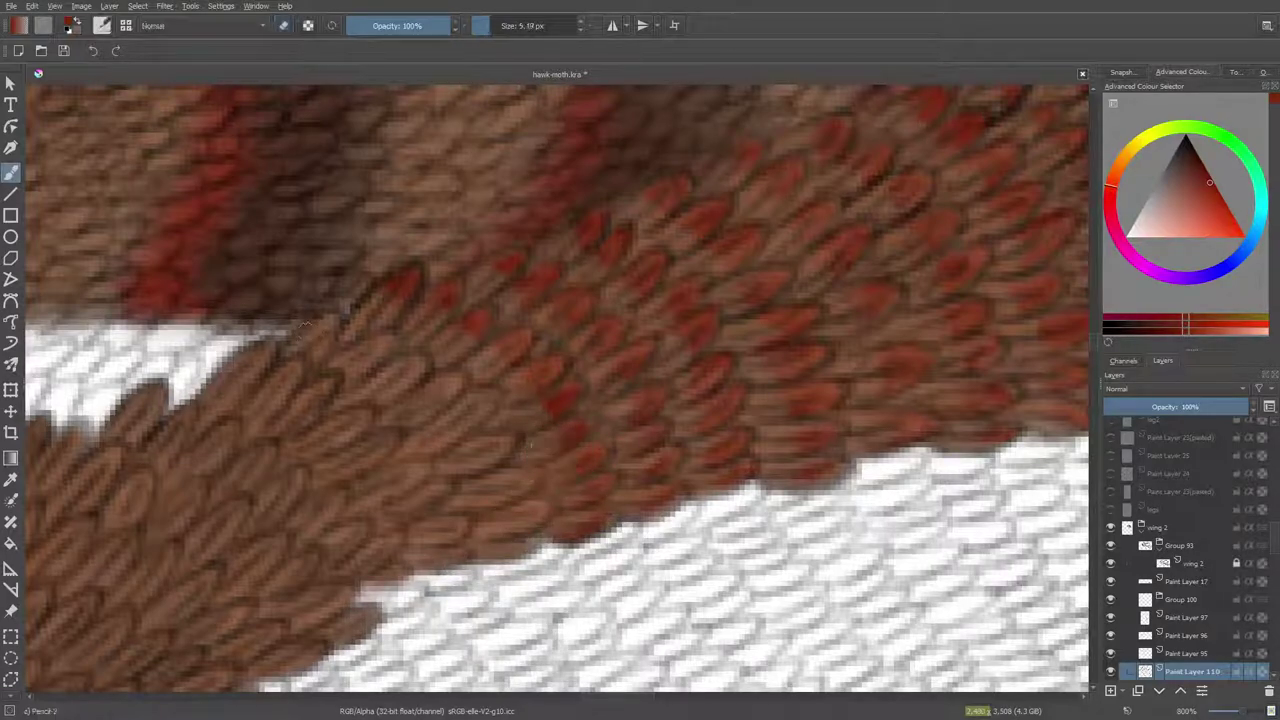
drag(330, 318, 314, 342)
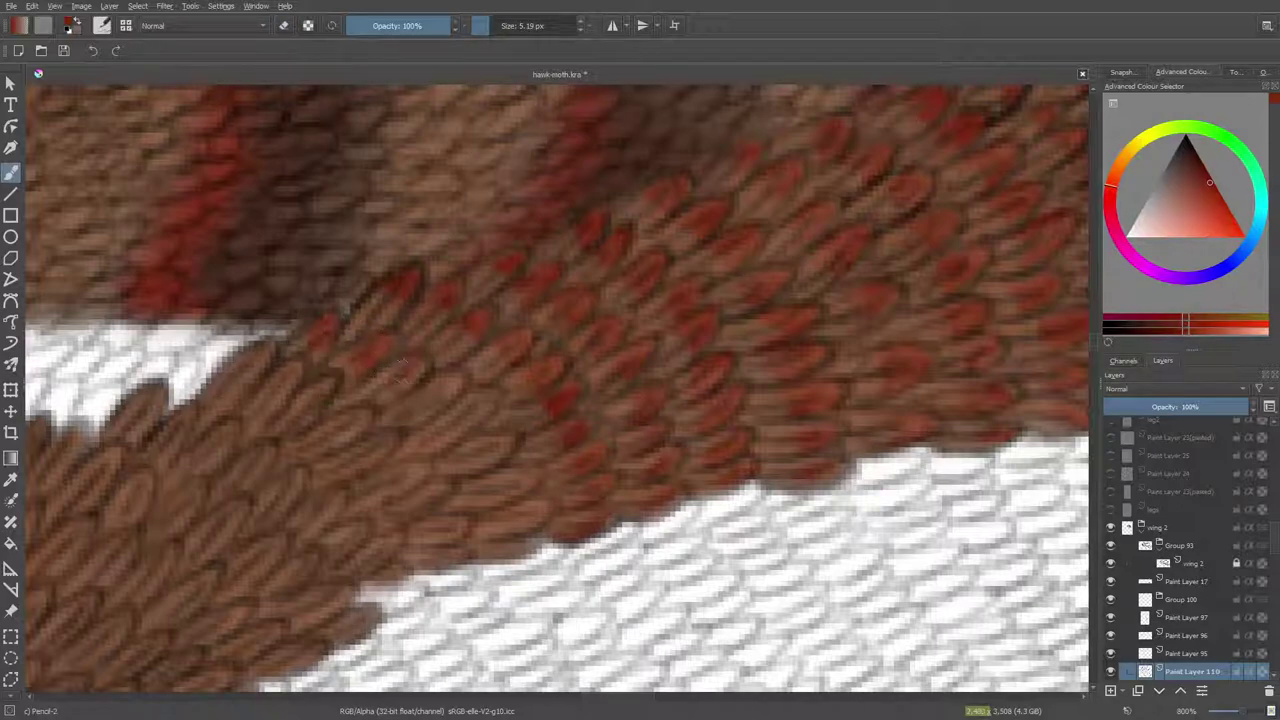
key(e)
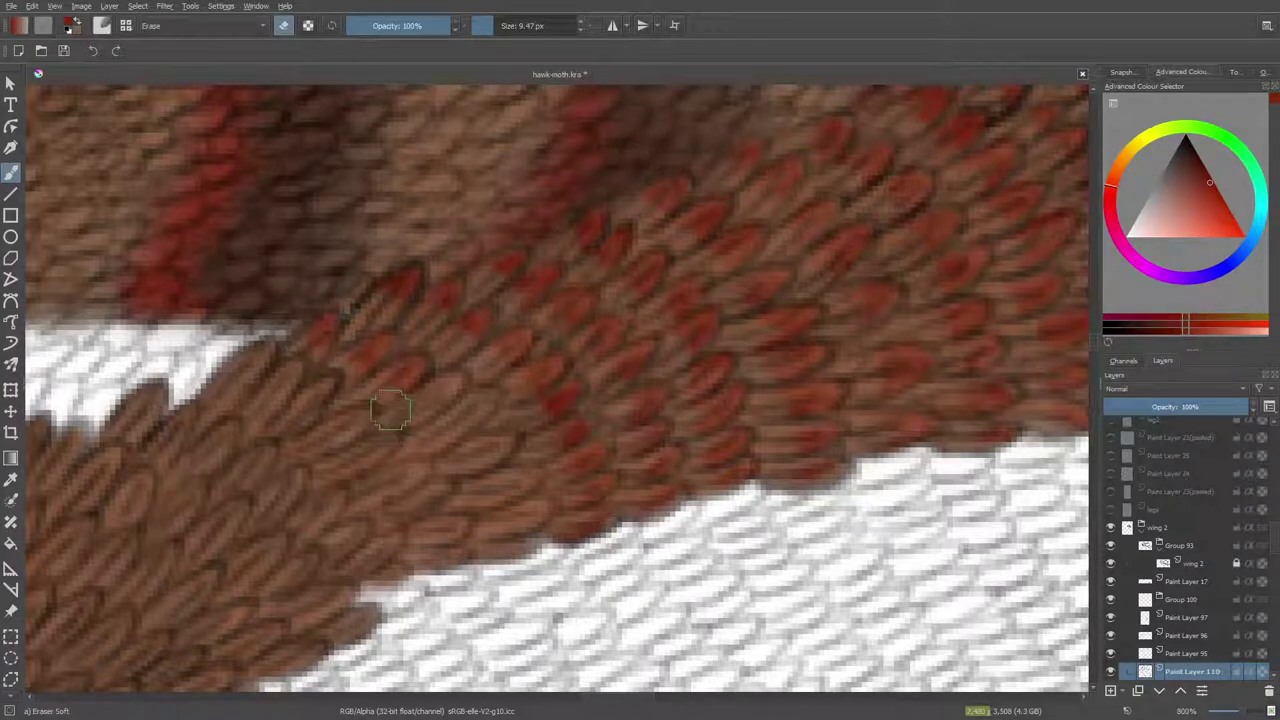
key(e)
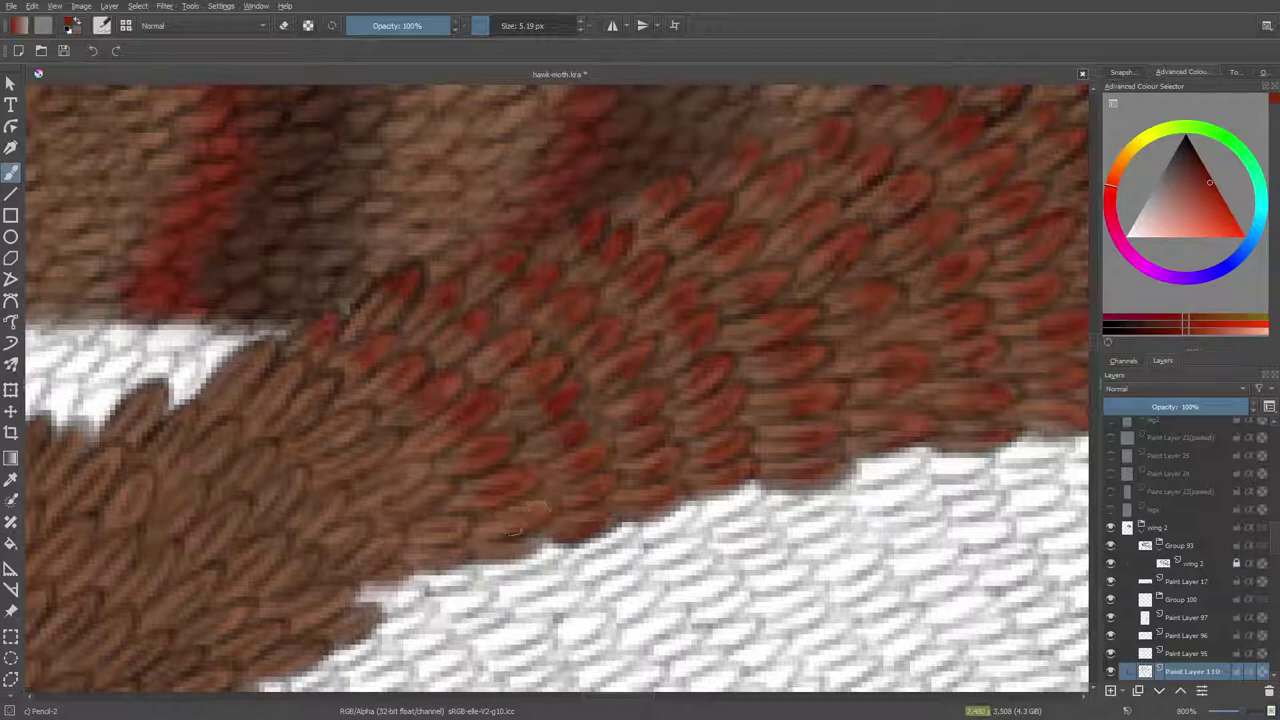
key(e)
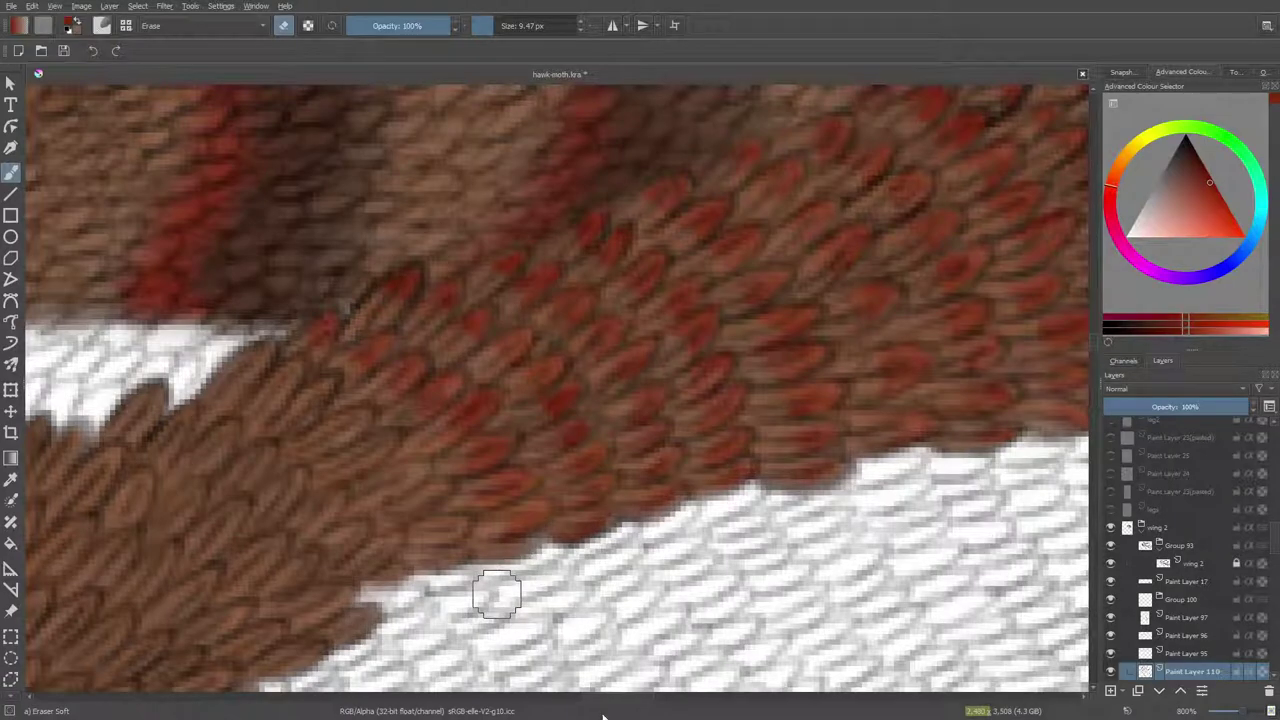
Redden the next inward column of scale tips, from the end of the upper white patch diagonally to the lower edge, softening their bases with Eraser Soft.
drag(624, 698, 606, 698)
key(/)
mouse_move(530, 350)
mouse_down()
mouse_move(511, 387)
mouse_move(555, 368)
mouse_up()
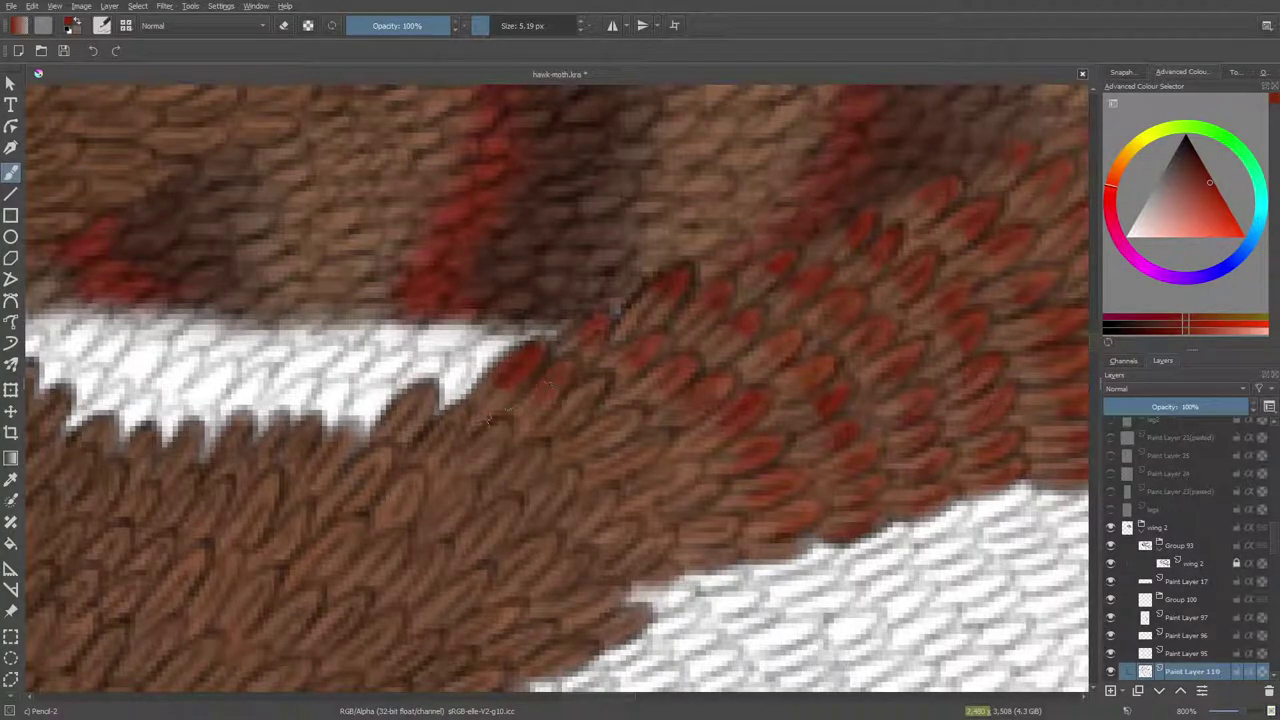
key(e)
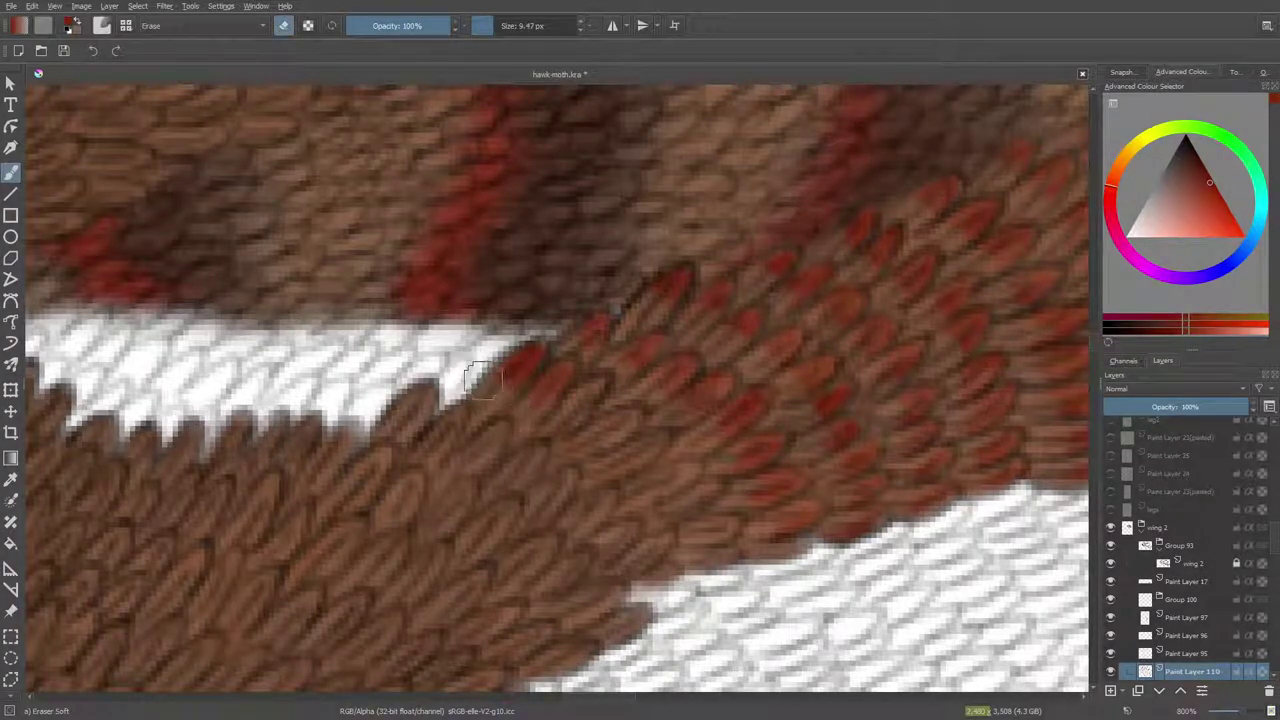
mouse_move(557, 410)
mouse_down()
mouse_move(475, 386)
mouse_move(515, 385)
mouse_up()
key(e)
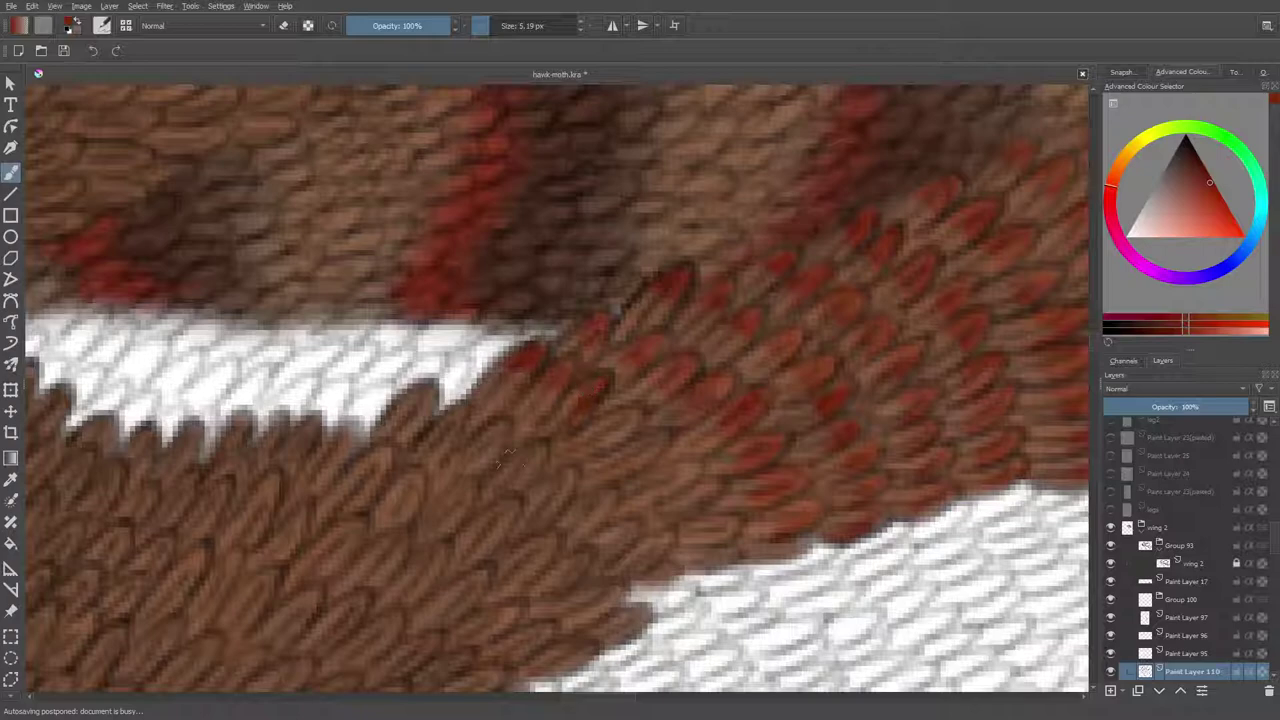
key(e)
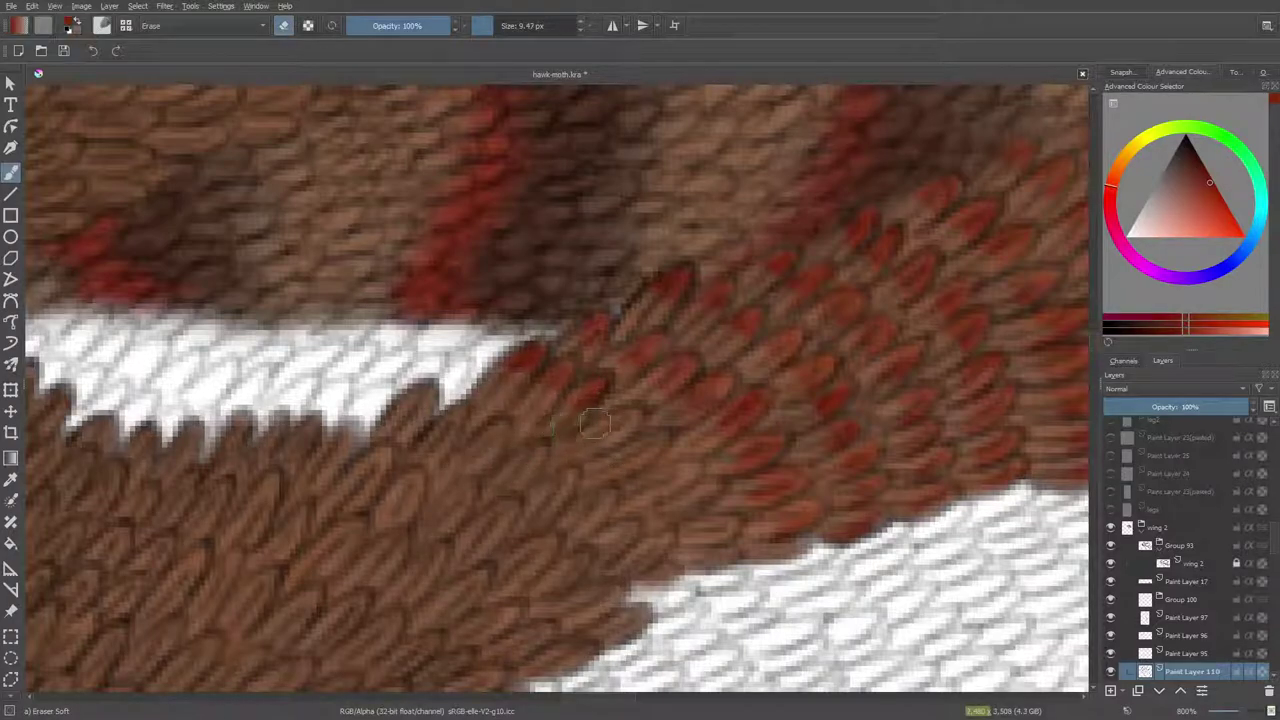
key(e)
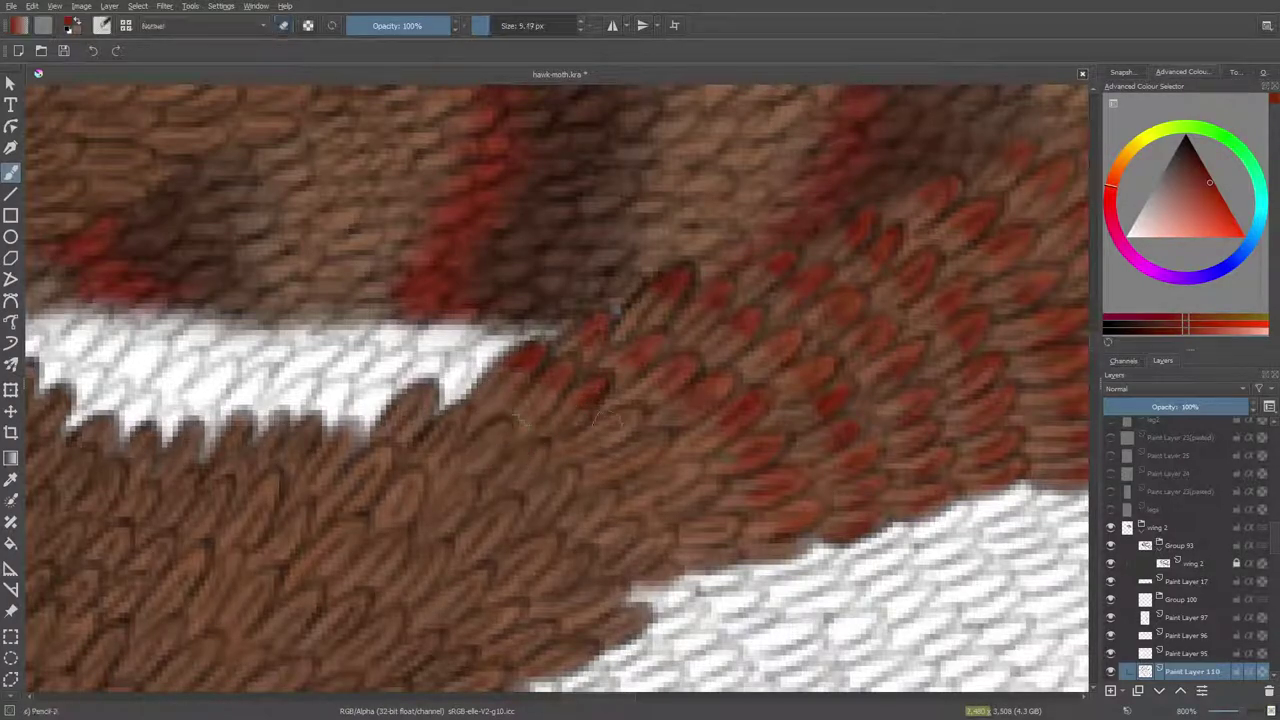
mouse_move(624, 458)
mouse_down()
mouse_move(652, 440)
mouse_move(622, 470)
mouse_up()
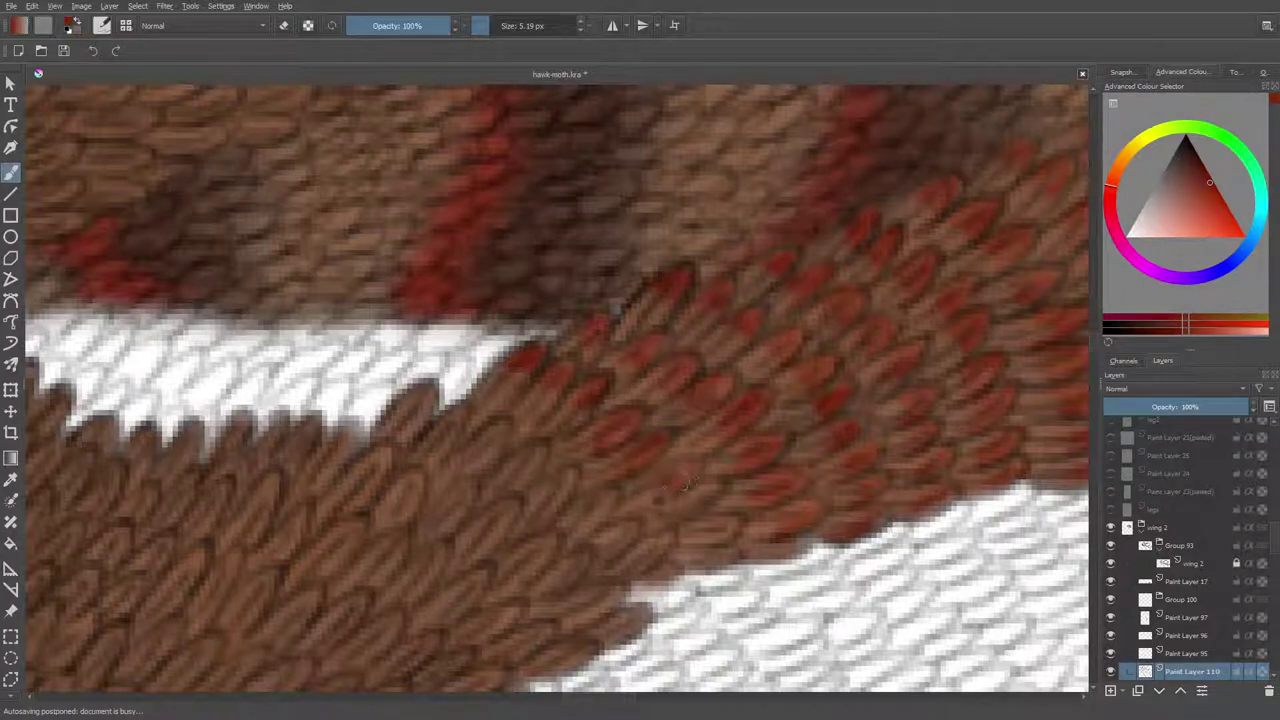
key(e)
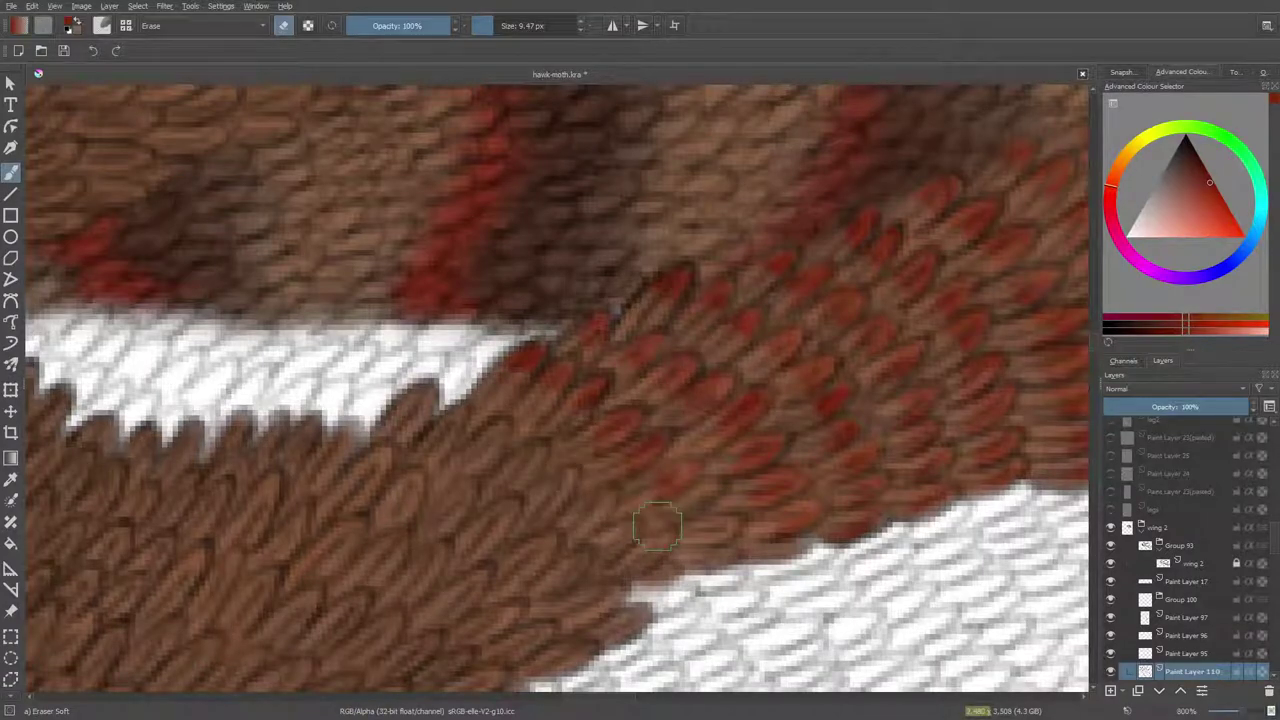
key(e)
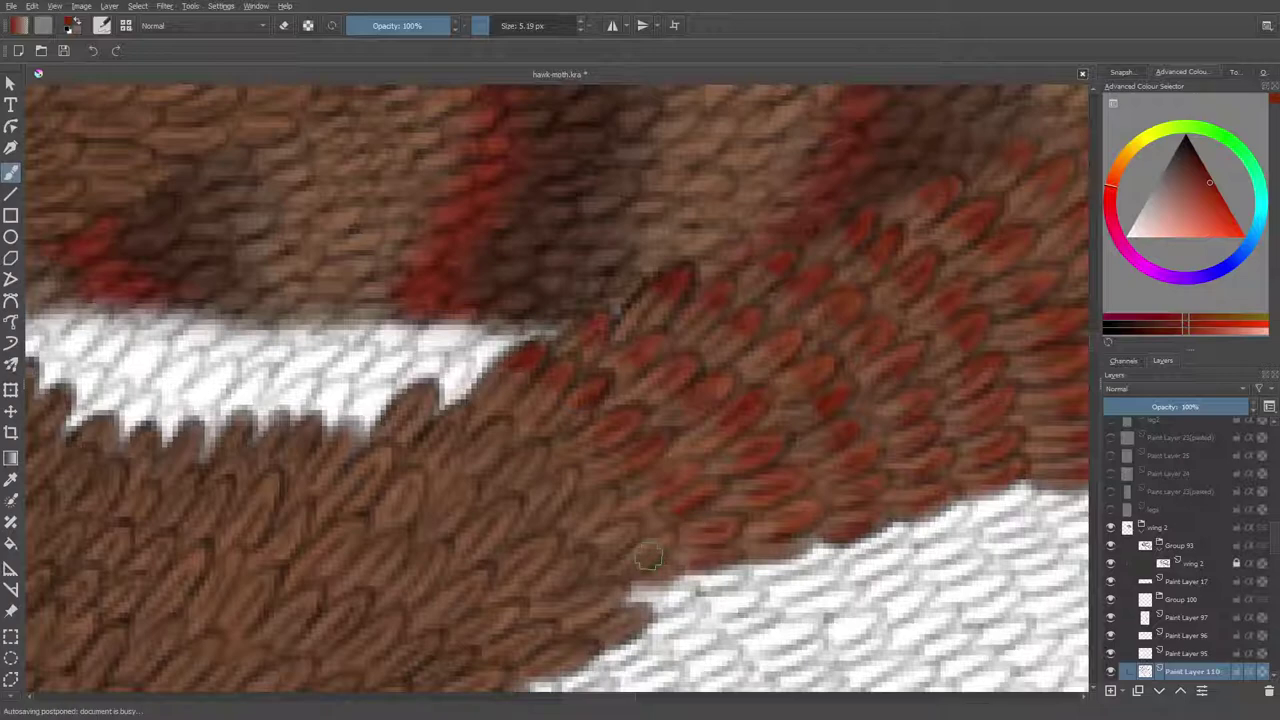
Redden the scale projecting into the upper white patch and a diagonal column of tips from it to the lower edge, erasing excess red.
mouse_move(408, 408)
mouse_down()
mouse_move(420, 392)
mouse_move(400, 432)
mouse_up()
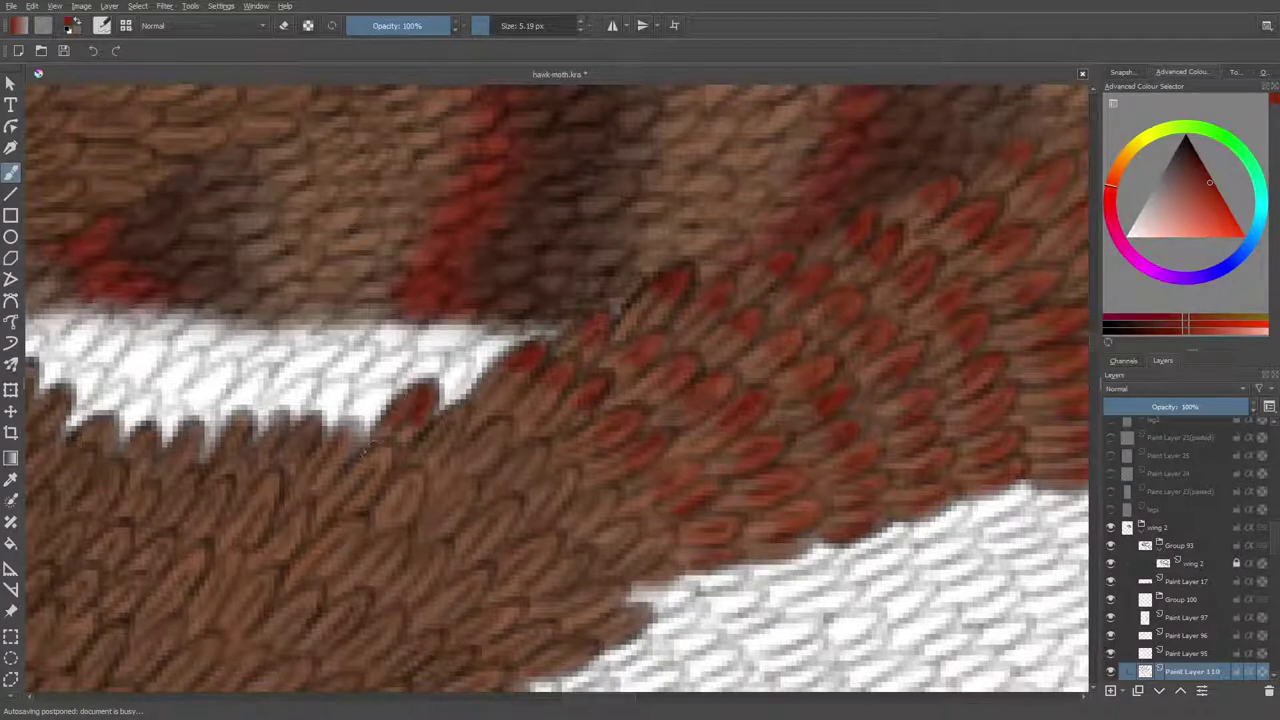
key(e)
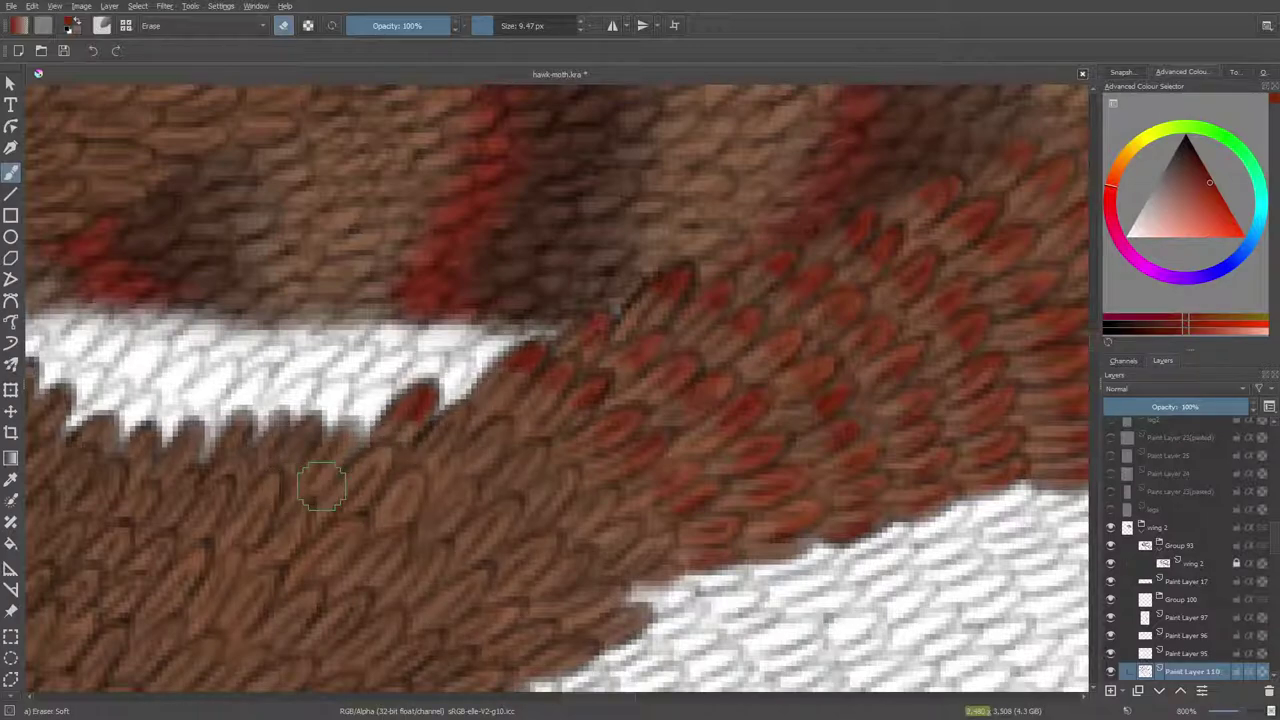
key(e)
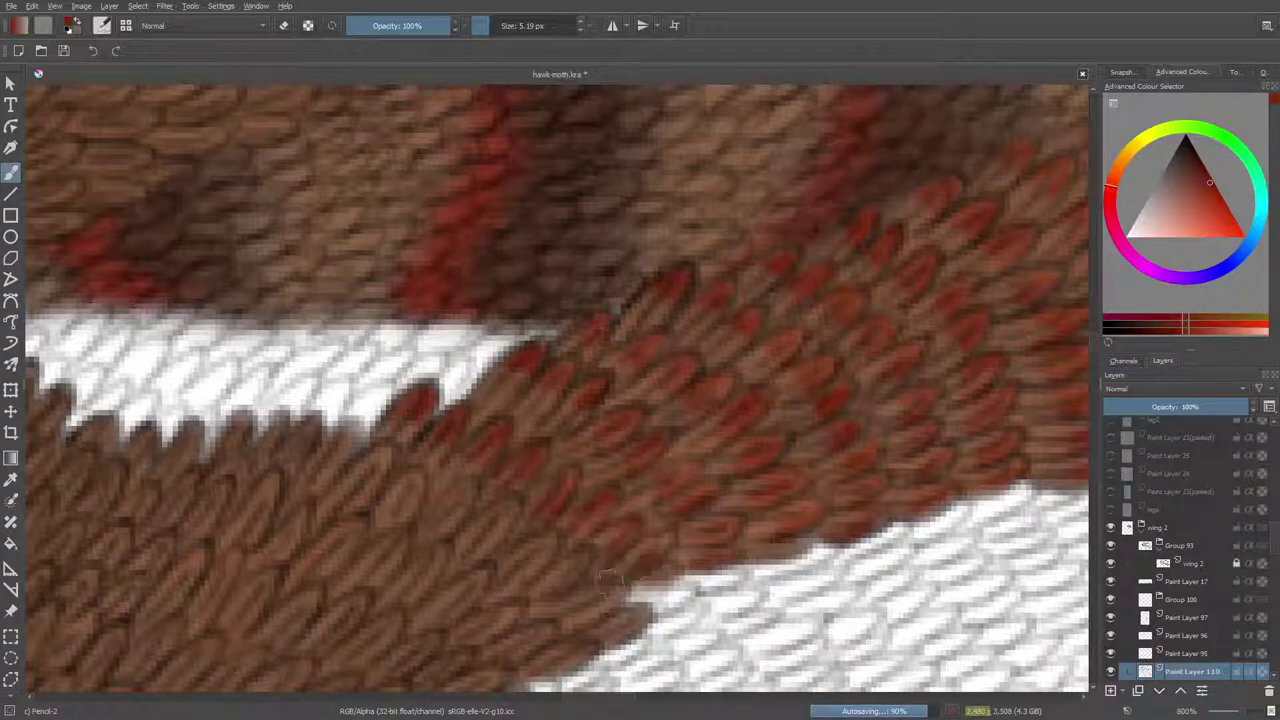
key(e)
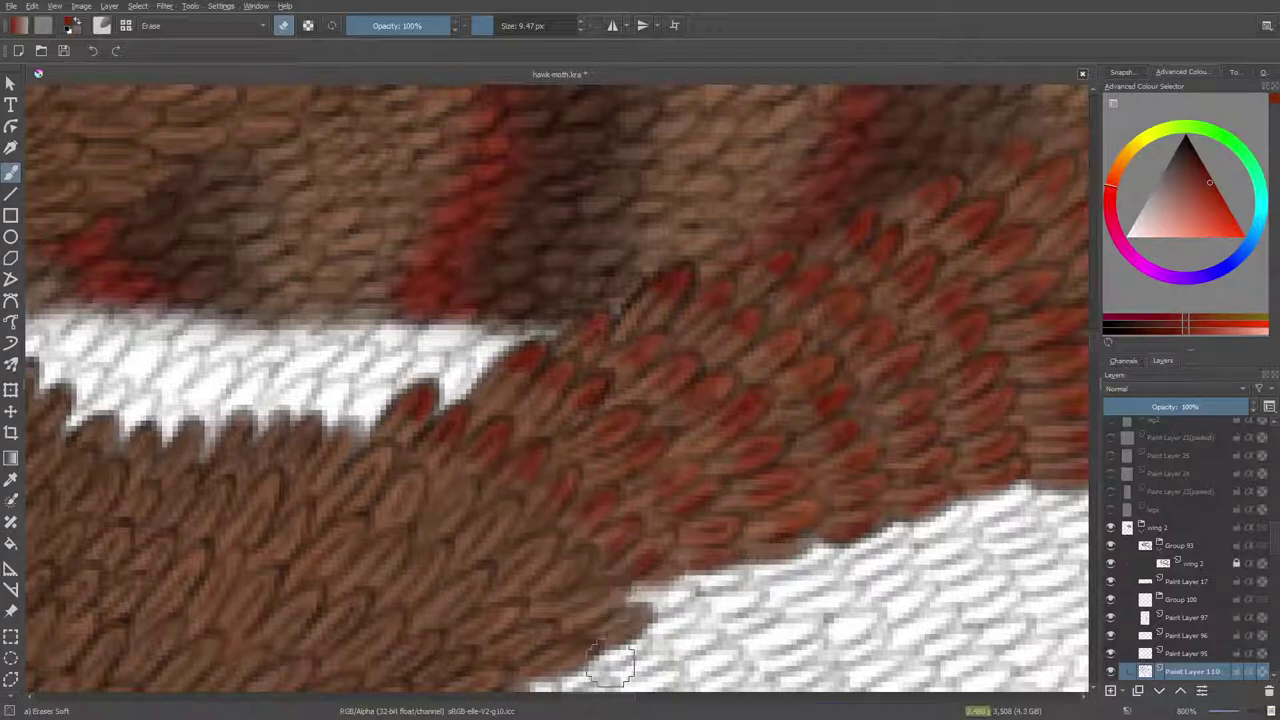
Redden the scale tip jutting into the lower white patch and the short diagonal row of tips leading up from it, cleaning stray red.
key(/)
mouse_move(585, 697)
mouse_down()
mouse_move(566, 698)
mouse_move(587, 699)
mouse_up()
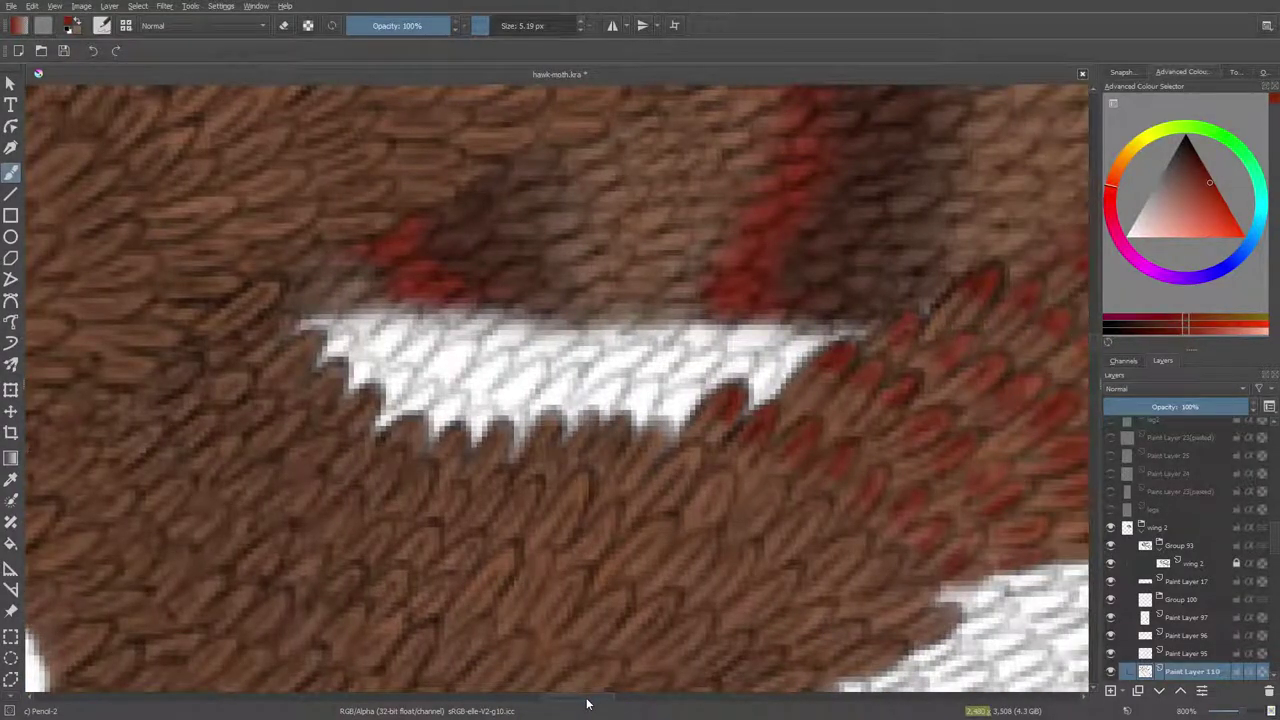
scroll(1091, 340, down, 3)
scroll(1093, 341, up, 2)
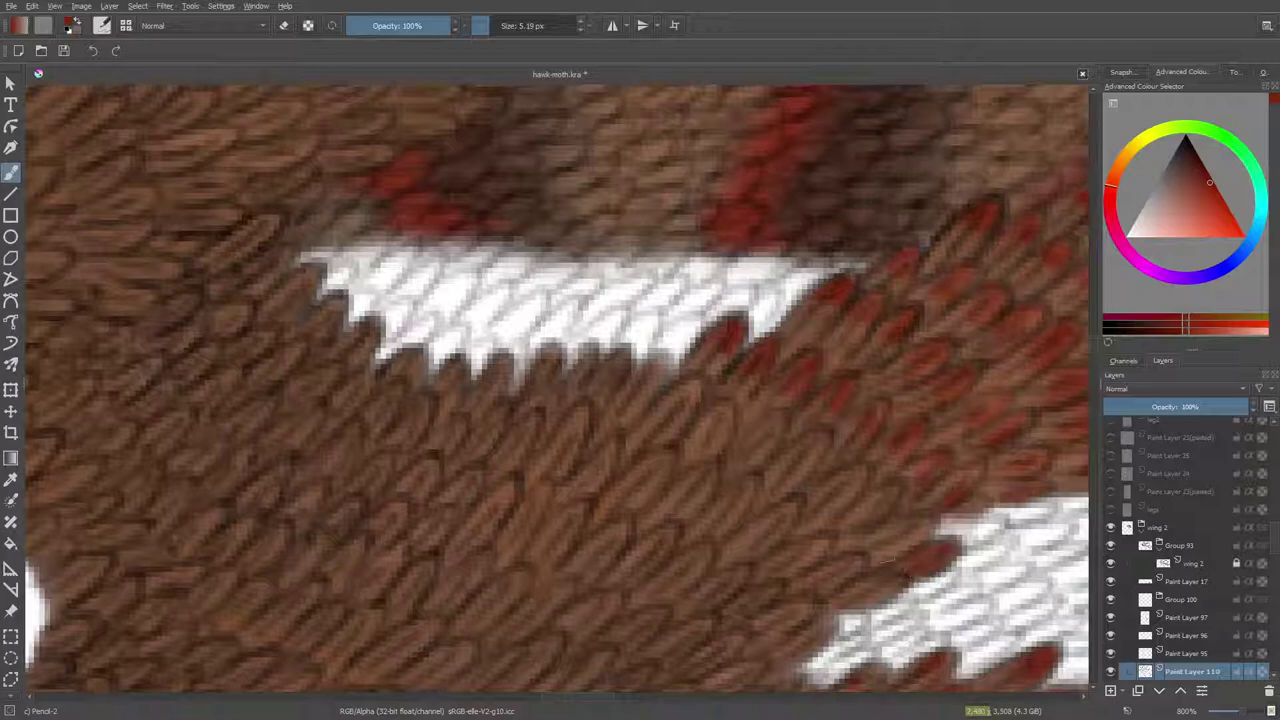
key(e)
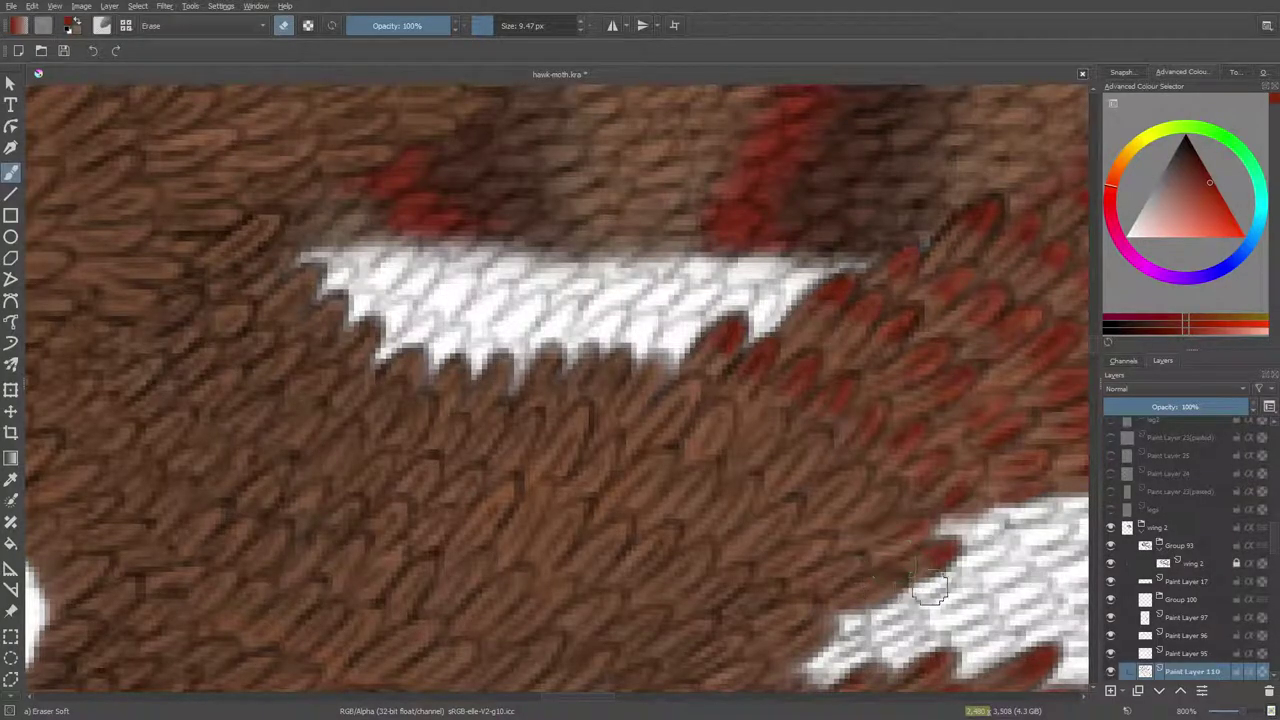
key(e)
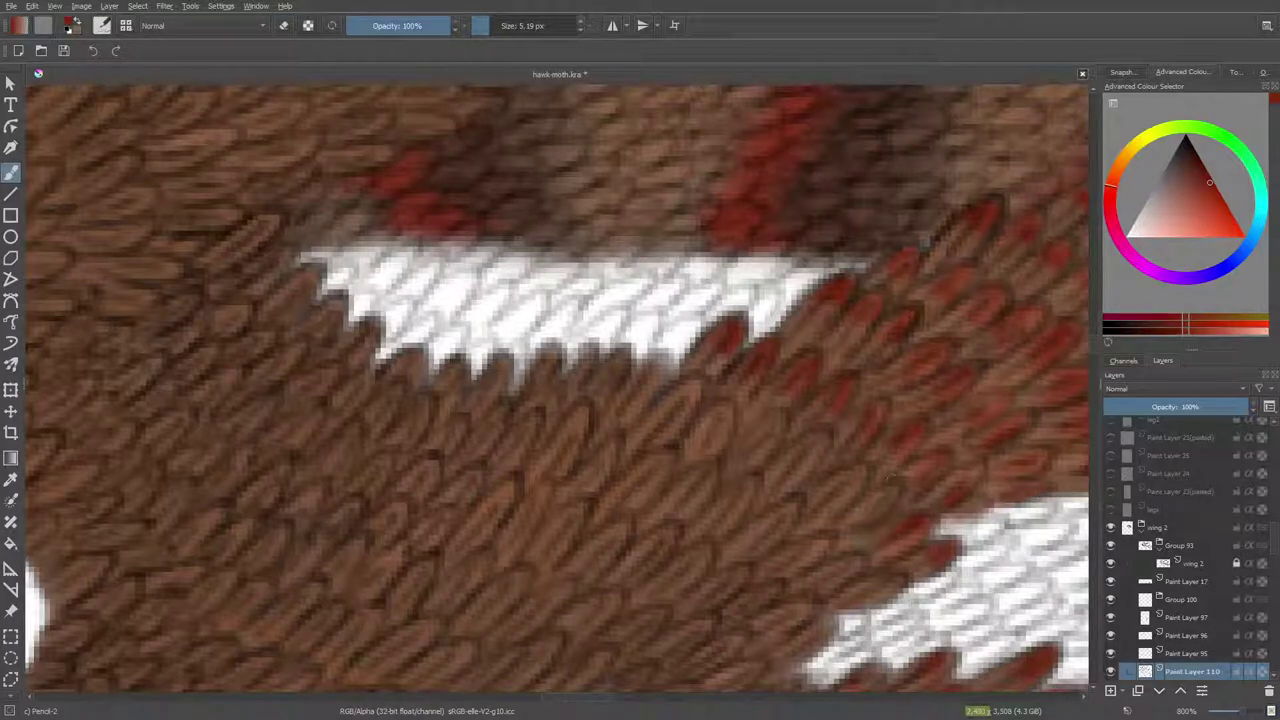
mouse_move(832, 499)
mouse_down()
mouse_move(862, 478)
mouse_move(840, 490)
mouse_up()
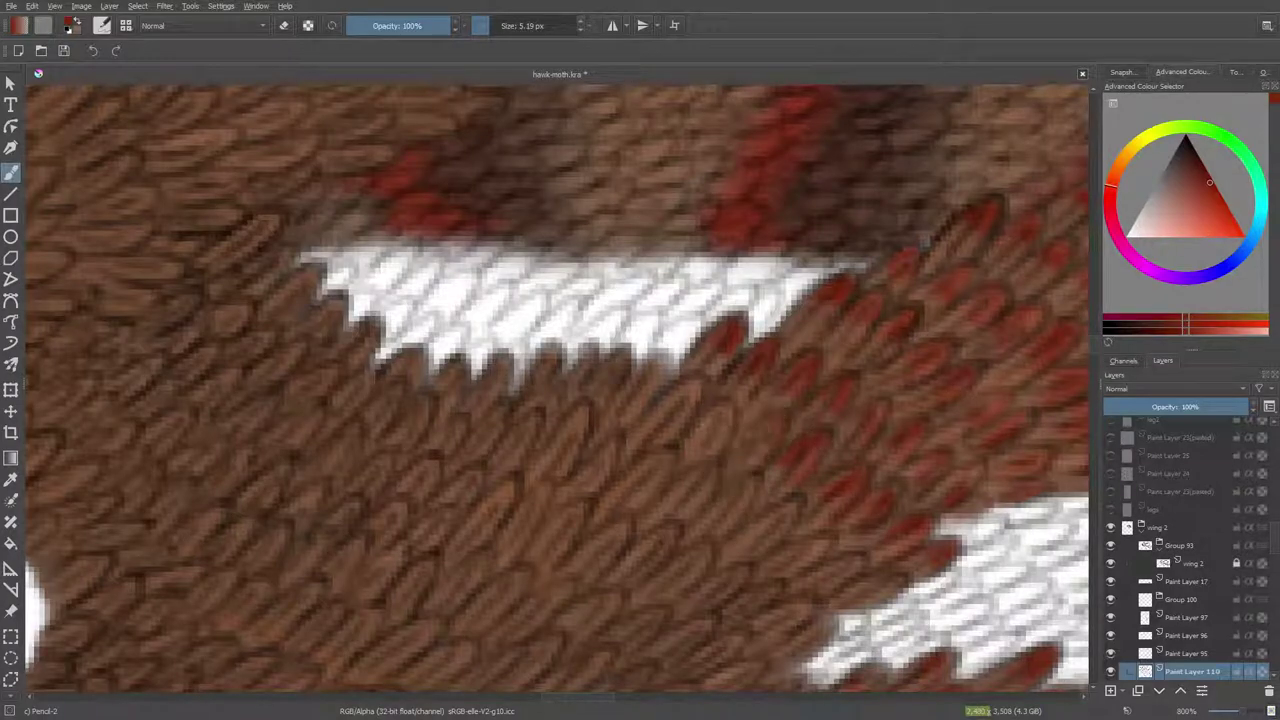
Redden the row of scale tips along the jagged lower border of the upper white patch.
mouse_move(669, 425)
mouse_down()
mouse_move(688, 390)
mouse_move(660, 420)
mouse_up()
mouse_move(655, 368)
mouse_down()
mouse_move(627, 398)
mouse_move(587, 372)
mouse_move(610, 385)
mouse_move(592, 393)
mouse_move(587, 375)
mouse_move(529, 398)
mouse_move(548, 362)
mouse_up()
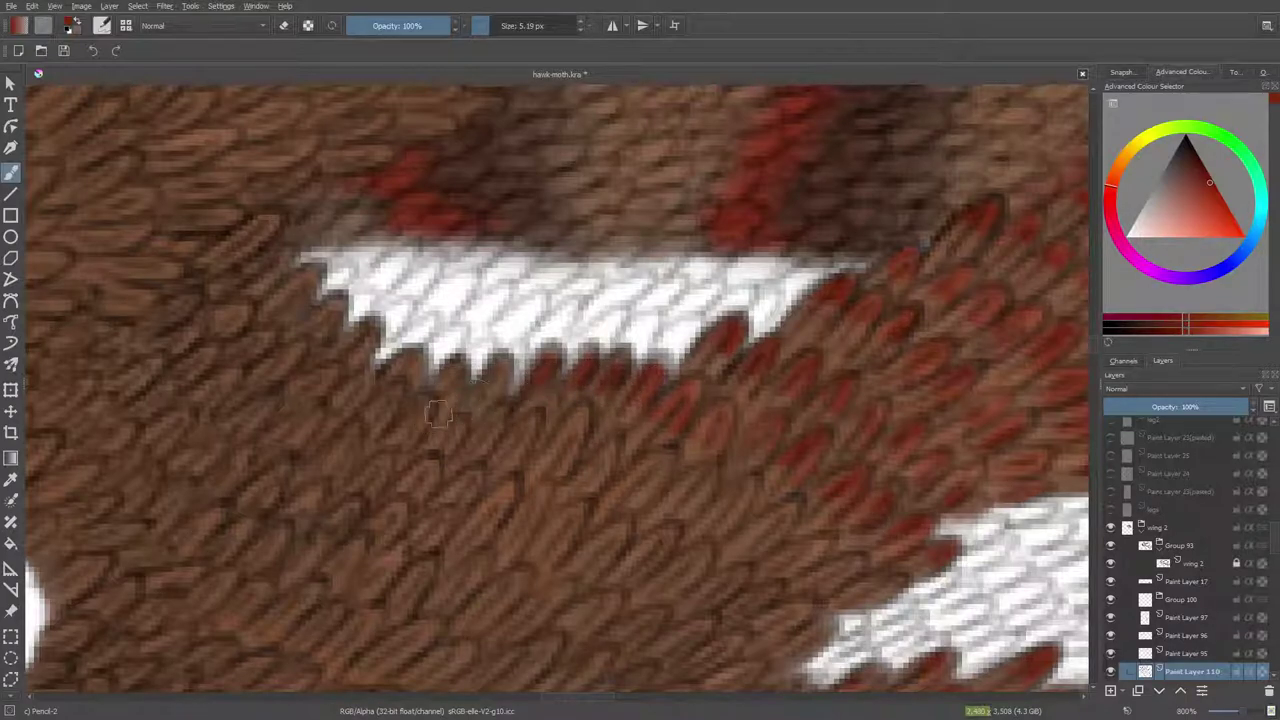
drag(478, 396, 496, 362)
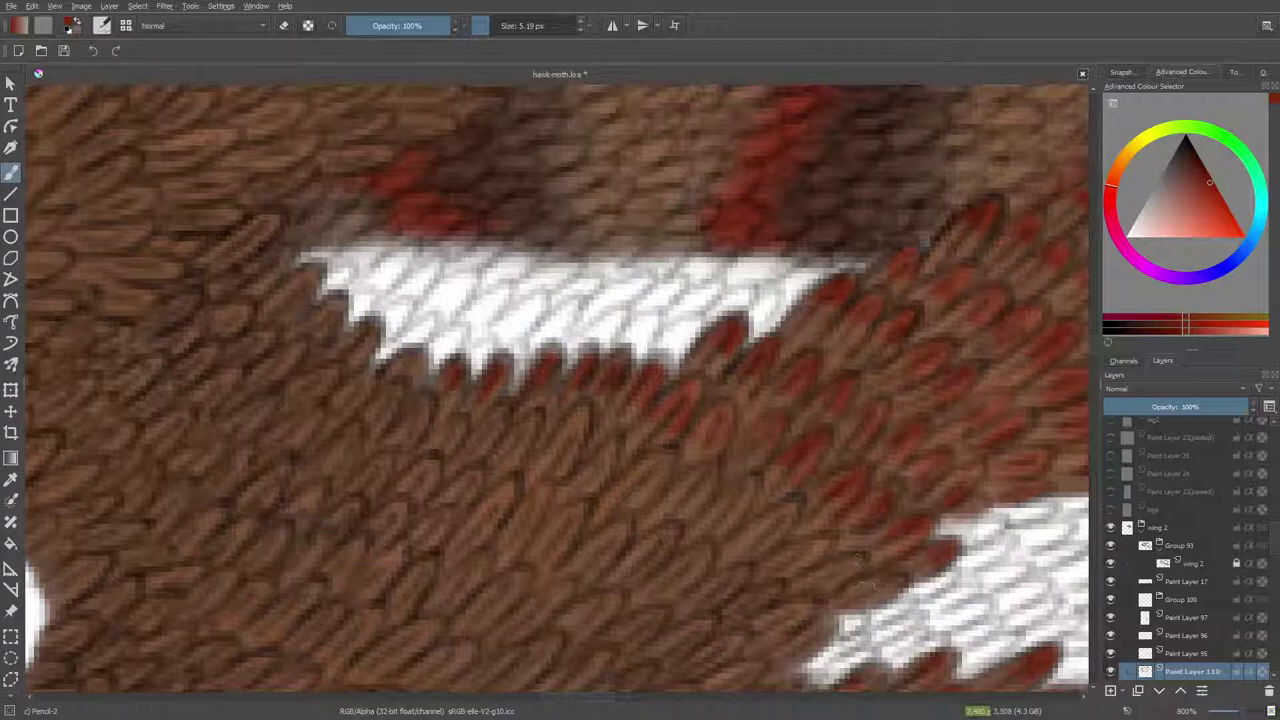
Redden the scales along the upper border of the lower white patch and carry rows of red tips inward above its point.
scroll(1092, 342, down, 3)
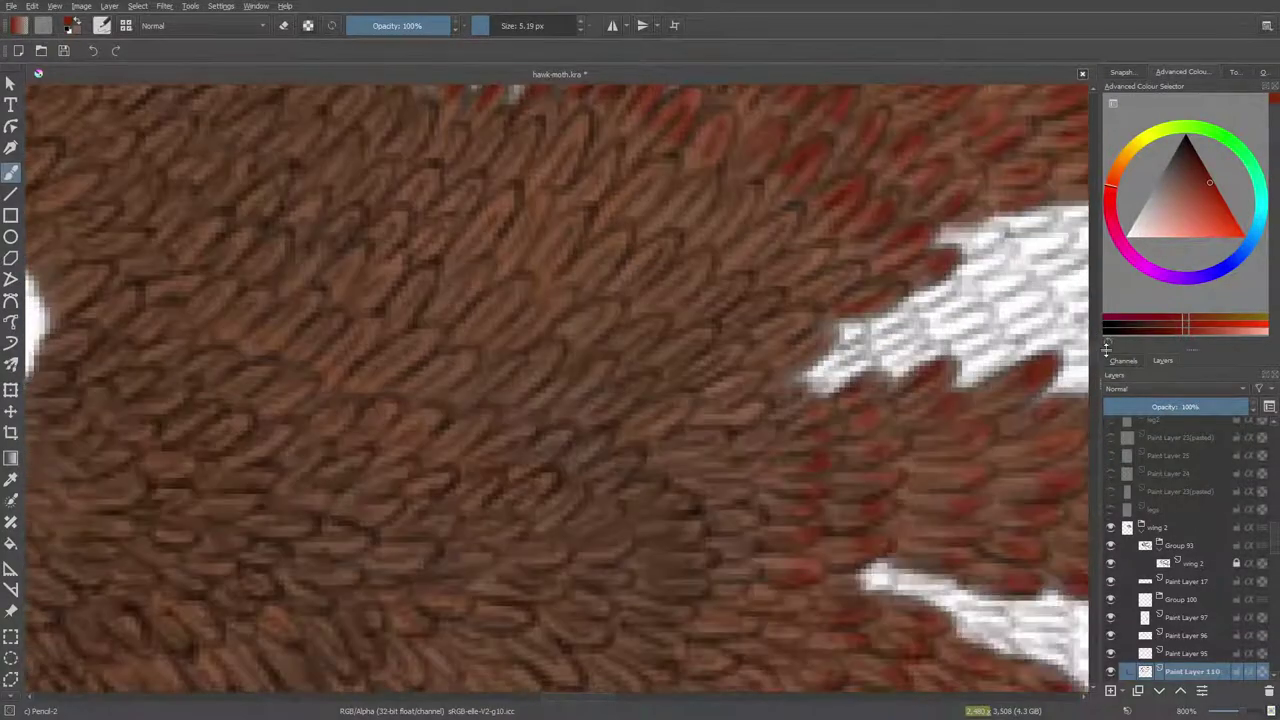
key(slash)
drag(830, 308, 888, 288)
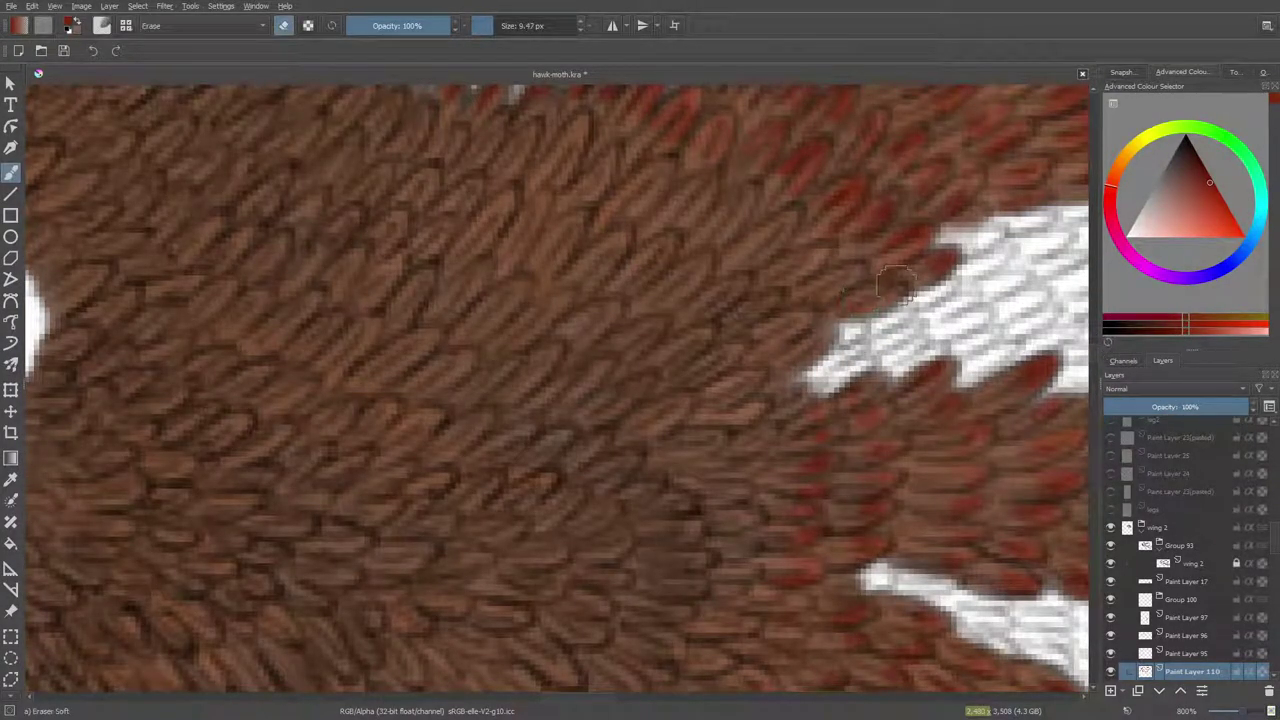
key(e)
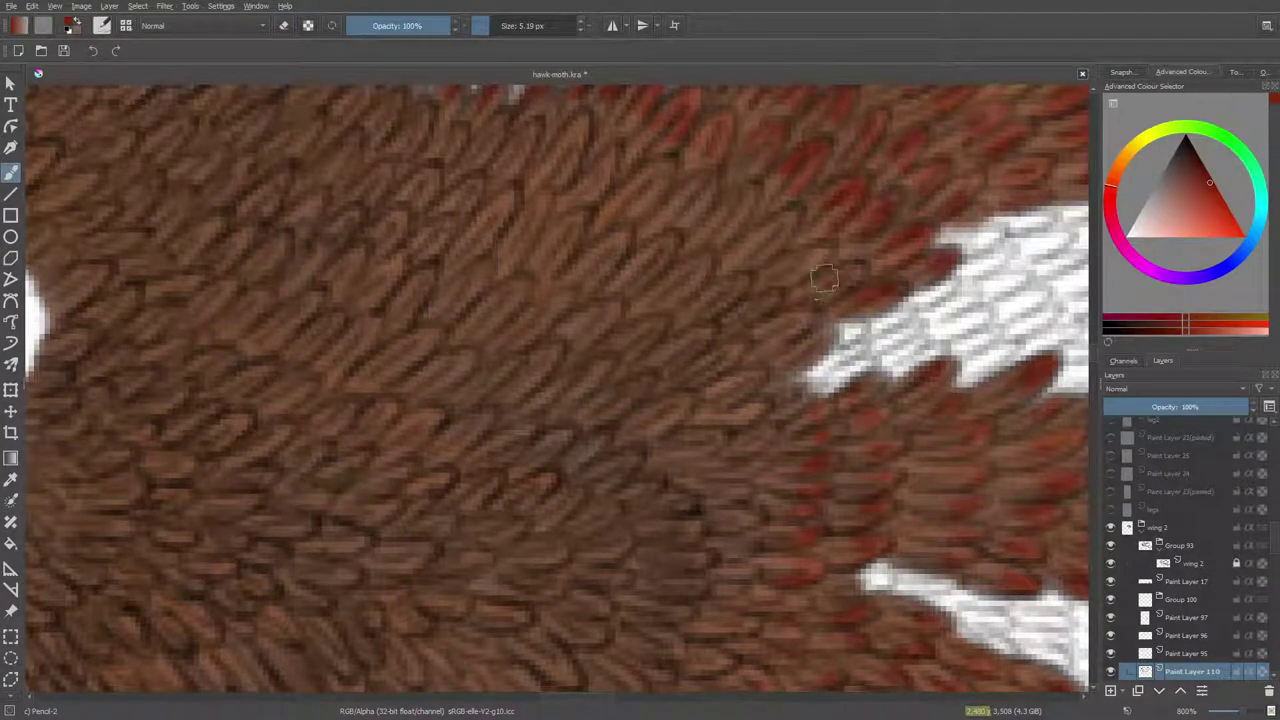
mouse_move(797, 278)
mouse_down()
mouse_move(770, 242)
mouse_move(783, 220)
mouse_move(762, 250)
mouse_move(791, 217)
mouse_move(736, 235)
mouse_move(740, 200)
mouse_move(726, 216)
mouse_move(748, 204)
mouse_move(680, 184)
mouse_move(710, 178)
mouse_move(695, 190)
mouse_move(671, 127)
mouse_move(716, 148)
mouse_move(620, 172)
mouse_move(638, 166)
mouse_move(640, 213)
mouse_move(651, 180)
mouse_move(625, 215)
mouse_move(583, 150)
mouse_move(590, 173)
mouse_move(600, 157)
mouse_move(588, 205)
mouse_move(565, 140)
mouse_move(575, 120)
mouse_move(555, 178)
mouse_move(520, 198)
mouse_move(542, 162)
mouse_move(505, 175)
mouse_move(505, 215)
mouse_move(473, 220)
mouse_move(480, 250)
mouse_move(483, 212)
mouse_move(510, 193)
mouse_move(492, 235)
mouse_move(535, 207)
mouse_move(508, 233)
mouse_move(561, 218)
mouse_move(582, 233)
mouse_move(543, 256)
mouse_move(622, 229)
mouse_move(618, 262)
mouse_move(590, 252)
mouse_move(640, 264)
mouse_move(670, 238)
mouse_move(620, 270)
mouse_up()
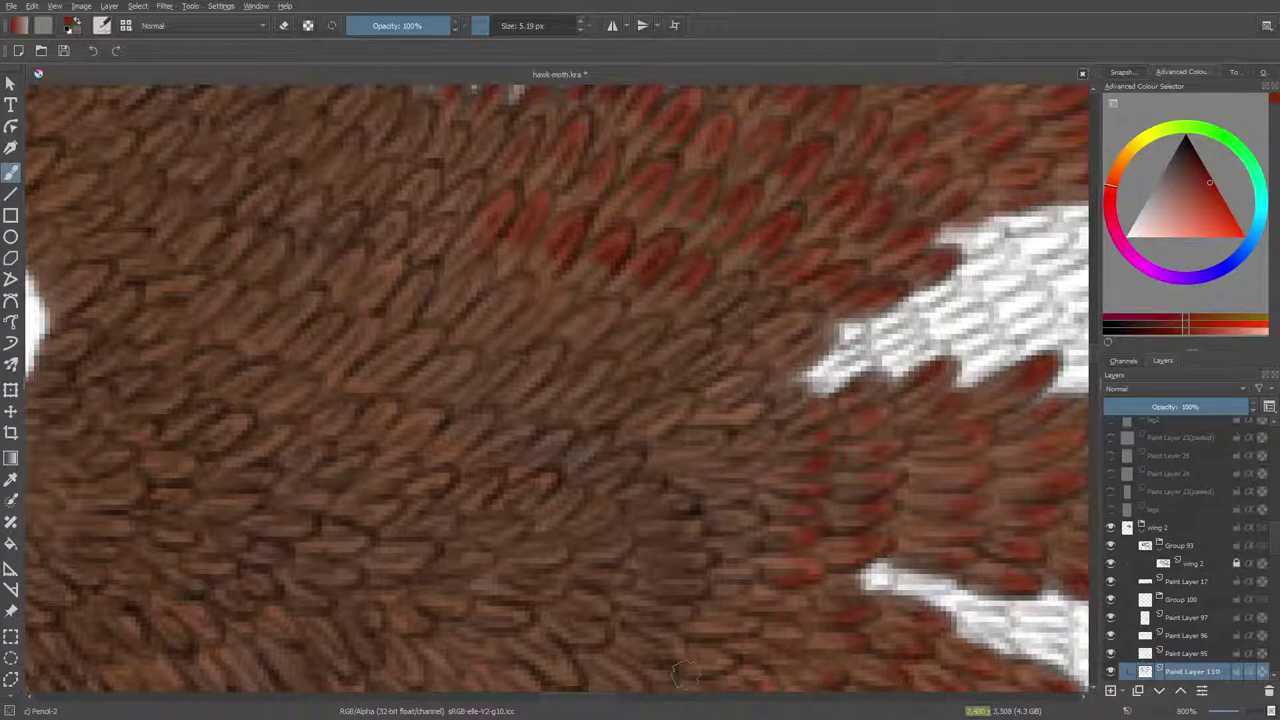
Paint a further row of red tips from the lower white patch's point diagonally up and inward, softening the innermost ones with Eraser Soft.
drag(570, 705, 588, 703)
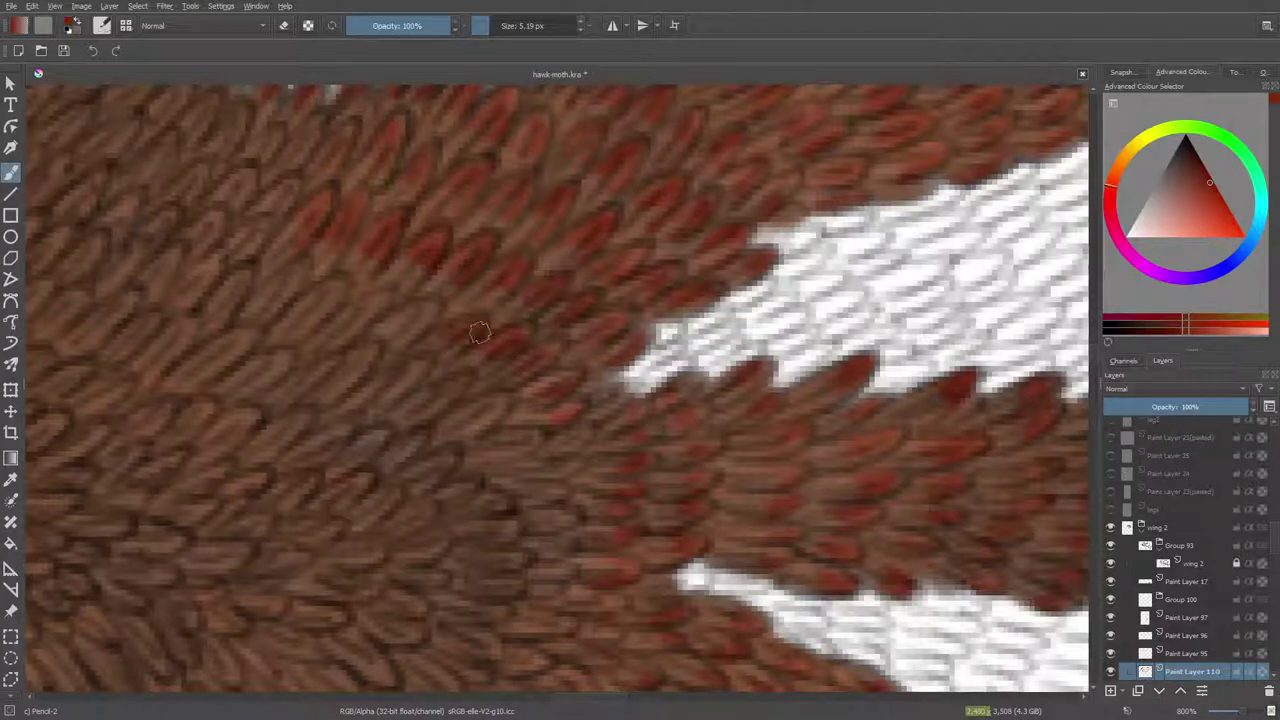
mouse_move(428, 298)
mouse_down()
mouse_move(396, 345)
mouse_move(373, 325)
mouse_move(383, 308)
mouse_move(340, 330)
mouse_move(355, 302)
mouse_move(318, 325)
mouse_up()
mouse_move(594, 698)
mouse_down()
mouse_move(577, 699)
mouse_move(591, 700)
mouse_up()
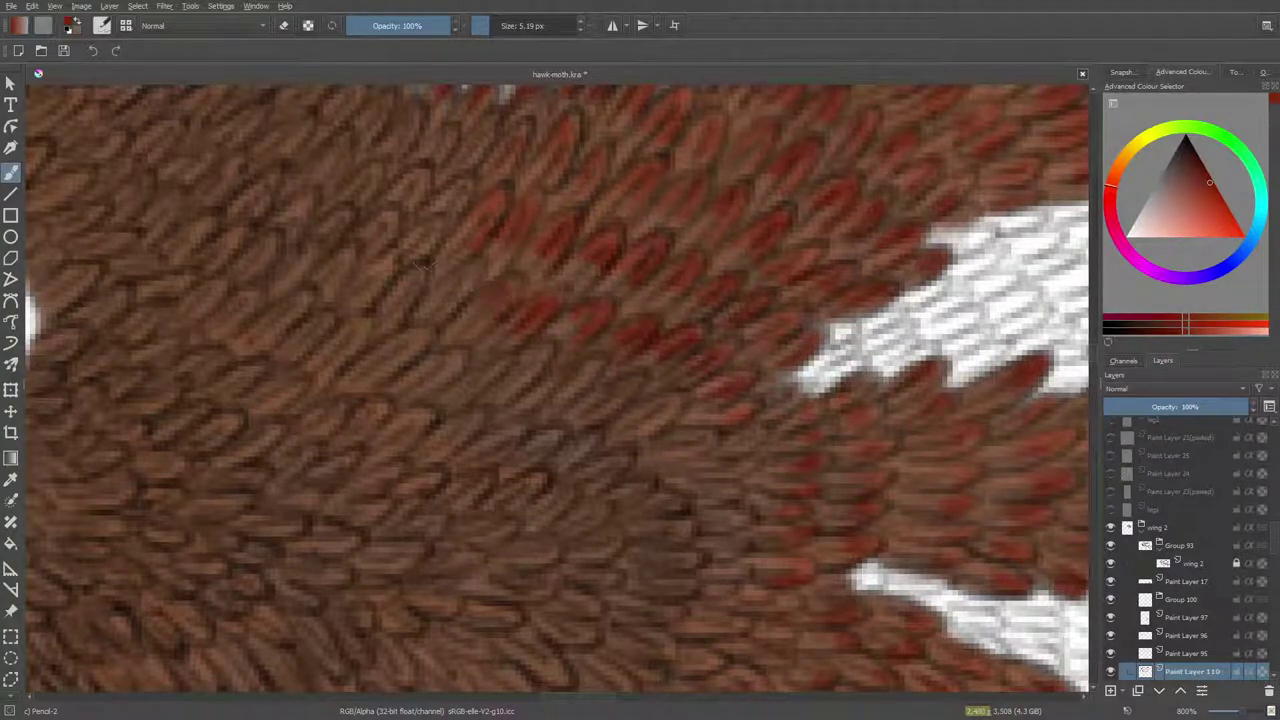
mouse_move(462, 276)
mouse_down()
mouse_move(436, 308)
mouse_move(390, 314)
mouse_up()
drag(390, 262, 356, 306)
key(e)
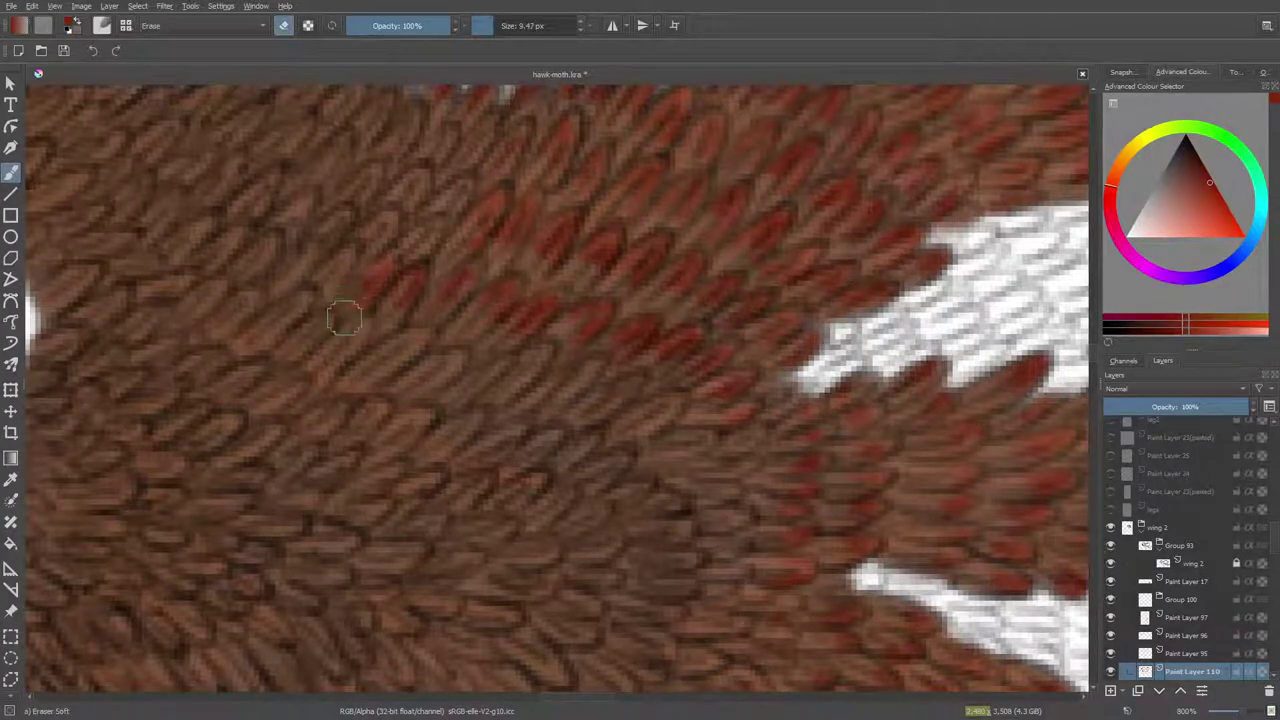
key(e)
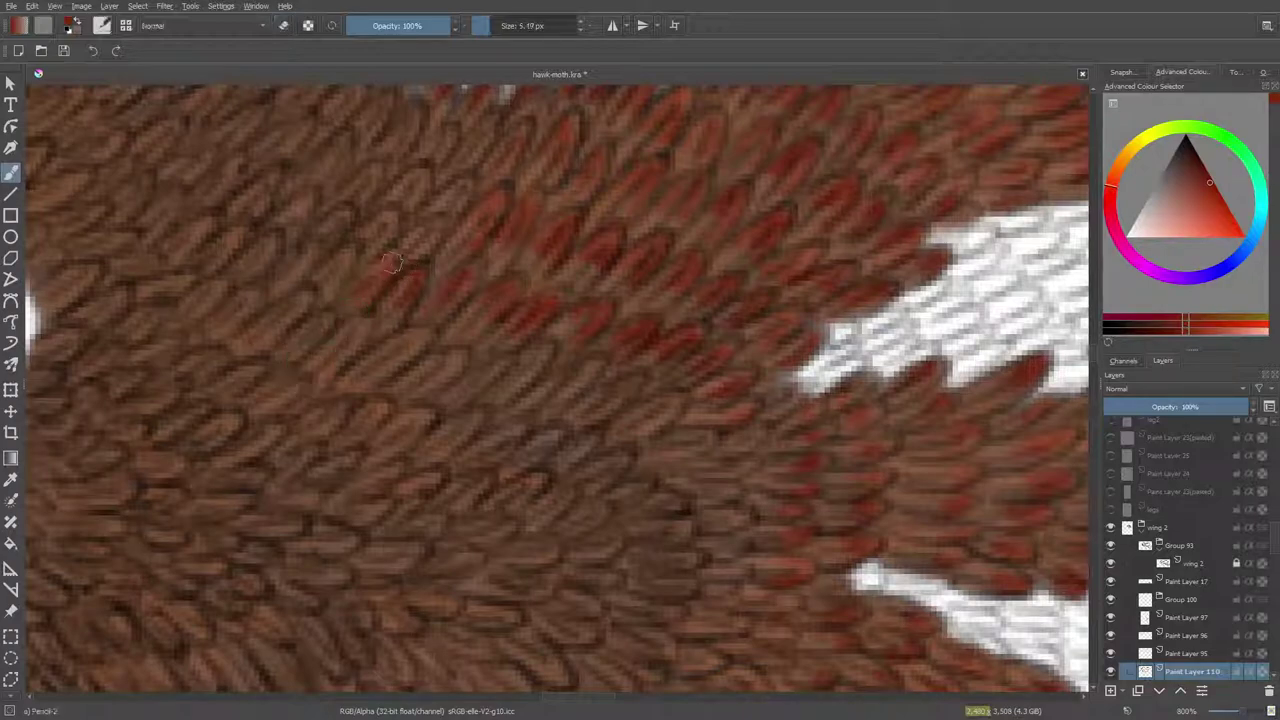
Extend the rows of red scale tips further inward across the brown wing base, softening stray red with Eraser Soft.
mouse_move(340, 258)
mouse_down()
mouse_move(352, 268)
mouse_move(303, 310)
mouse_up()
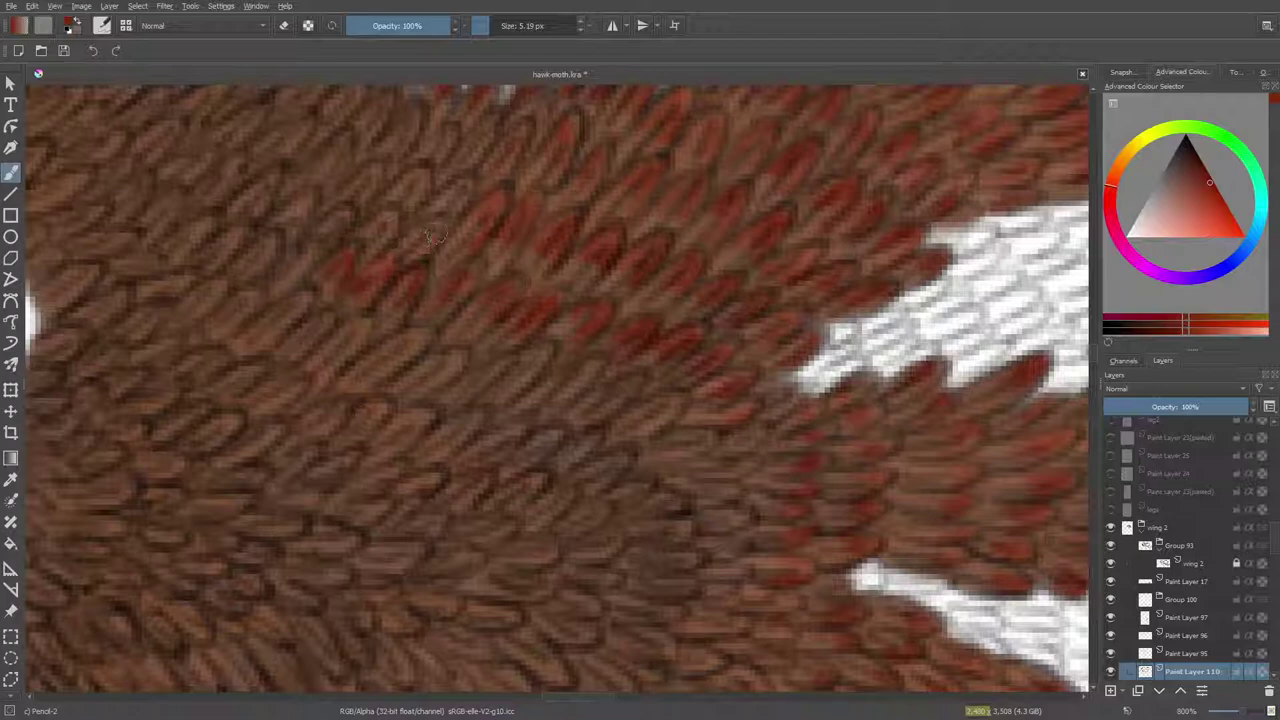
mouse_move(366, 250)
mouse_down()
mouse_move(381, 215)
mouse_move(392, 221)
mouse_move(383, 214)
mouse_move(422, 234)
mouse_move(387, 250)
mouse_up()
key(e)
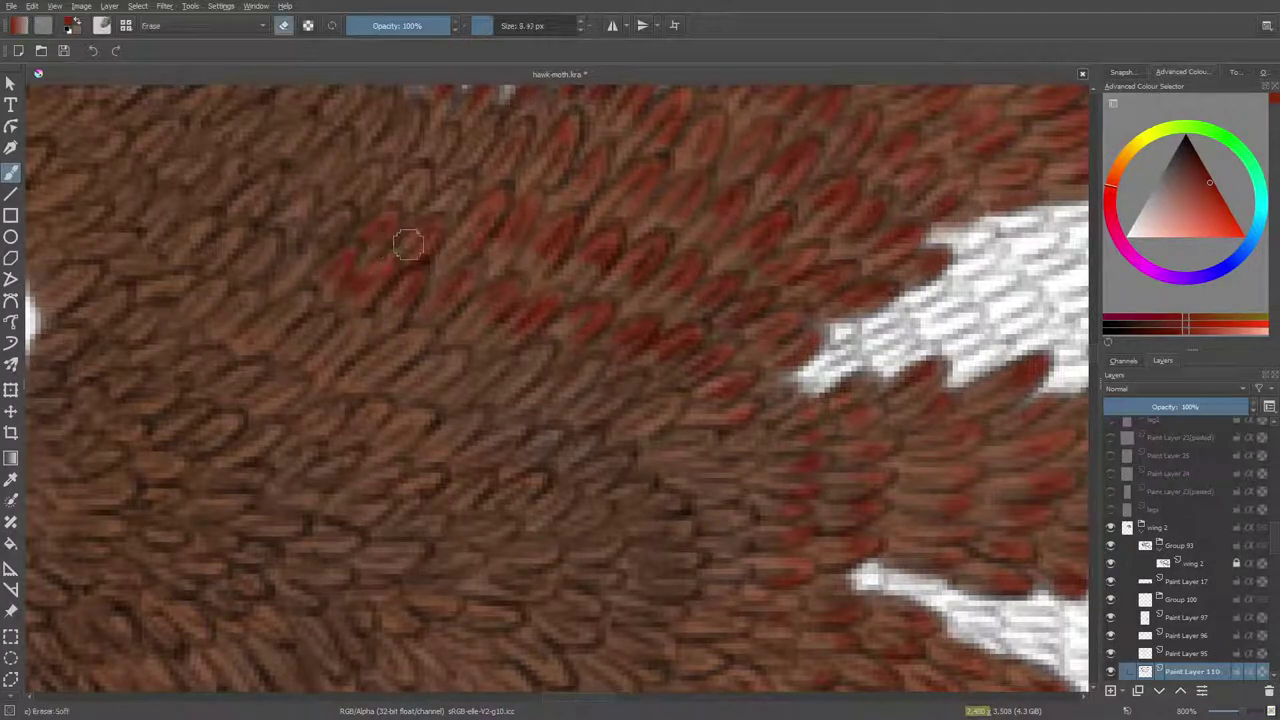
key(e)
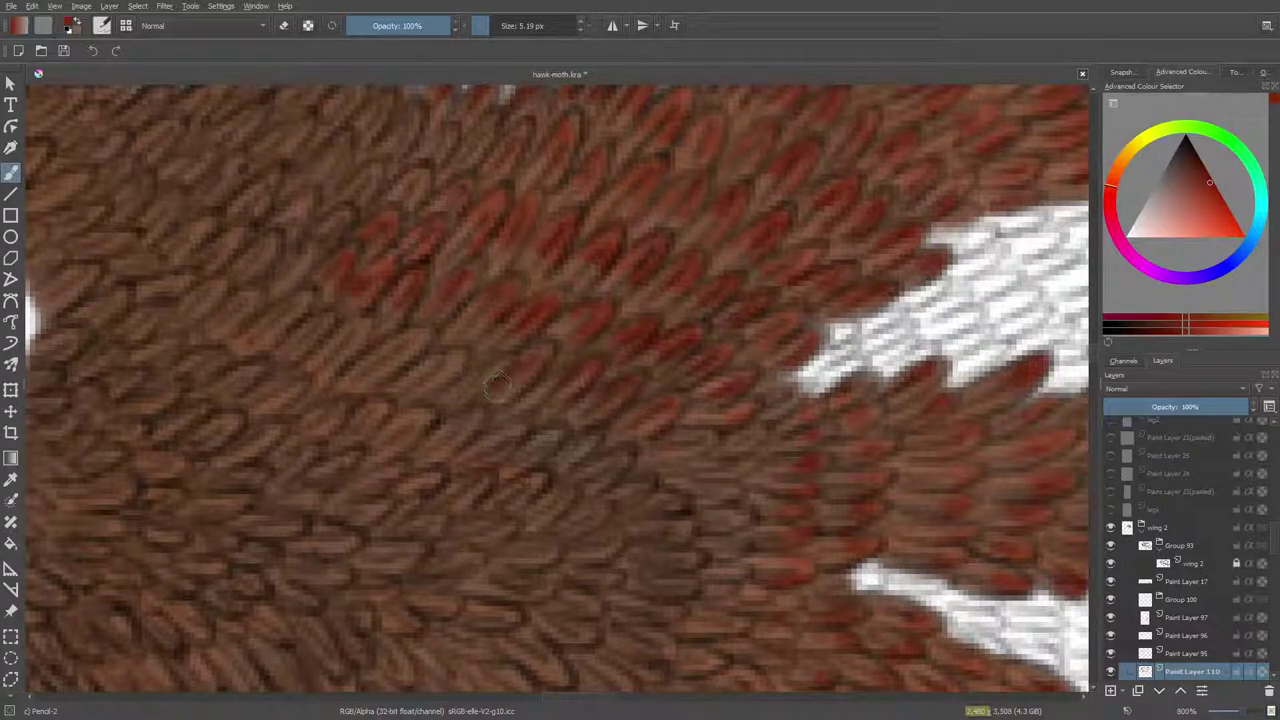
drag(421, 332, 380, 374)
mouse_move(358, 330)
mouse_down()
mouse_move(293, 341)
mouse_move(325, 334)
mouse_move(262, 292)
mouse_move(280, 326)
mouse_up()
mouse_move(289, 282)
mouse_down()
mouse_move(303, 250)
mouse_move(347, 211)
mouse_move(341, 228)
mouse_move(382, 166)
mouse_move(364, 192)
mouse_move(430, 202)
mouse_up()
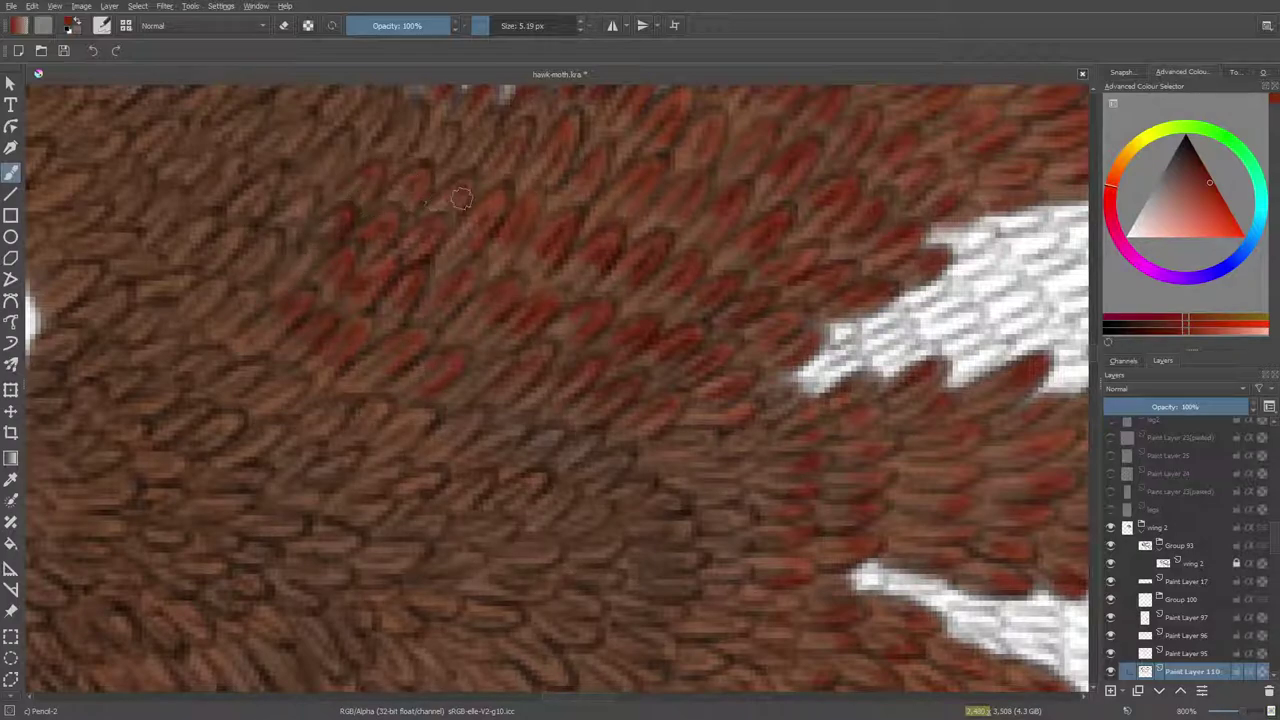
Redden the scale tips between the inner rows and the small upper white patch, continuing around the patch's inner point.
drag(585, 700, 567, 700)
drag(526, 316, 536, 303)
mouse_move(552, 257)
mouse_down()
mouse_move(590, 201)
mouse_move(590, 224)
mouse_move(589, 207)
mouse_move(571, 247)
mouse_move(567, 176)
mouse_up()
mouse_move(505, 260)
mouse_down()
mouse_move(520, 241)
mouse_move(504, 225)
mouse_up()
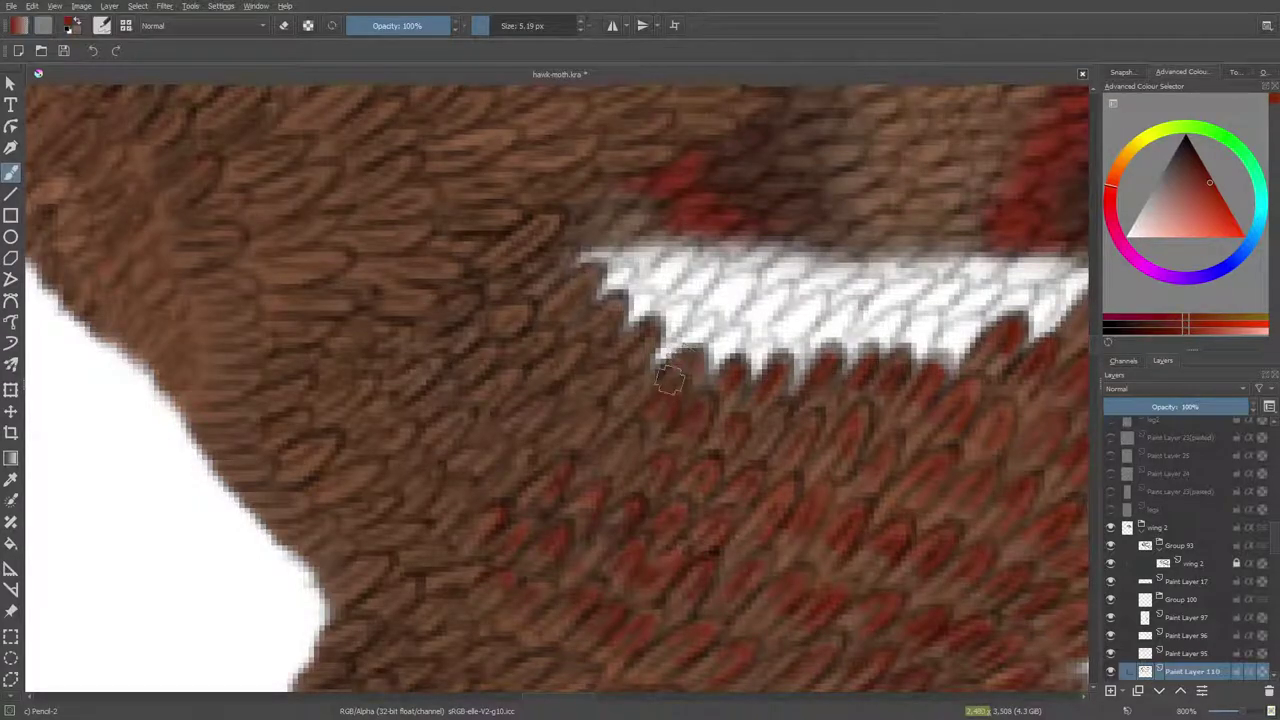
mouse_move(630, 350)
mouse_down()
mouse_move(554, 300)
mouse_move(580, 281)
mouse_move(543, 238)
mouse_move(543, 285)
mouse_move(558, 268)
mouse_move(515, 285)
mouse_move(541, 275)
mouse_move(524, 373)
mouse_move(572, 352)
mouse_move(542, 389)
mouse_move(576, 350)
mouse_move(526, 357)
mouse_move(547, 336)
mouse_move(493, 331)
mouse_move(515, 330)
mouse_move(507, 308)
mouse_move(461, 373)
mouse_move(485, 362)
mouse_move(493, 348)
mouse_move(446, 368)
mouse_move(444, 292)
mouse_up()
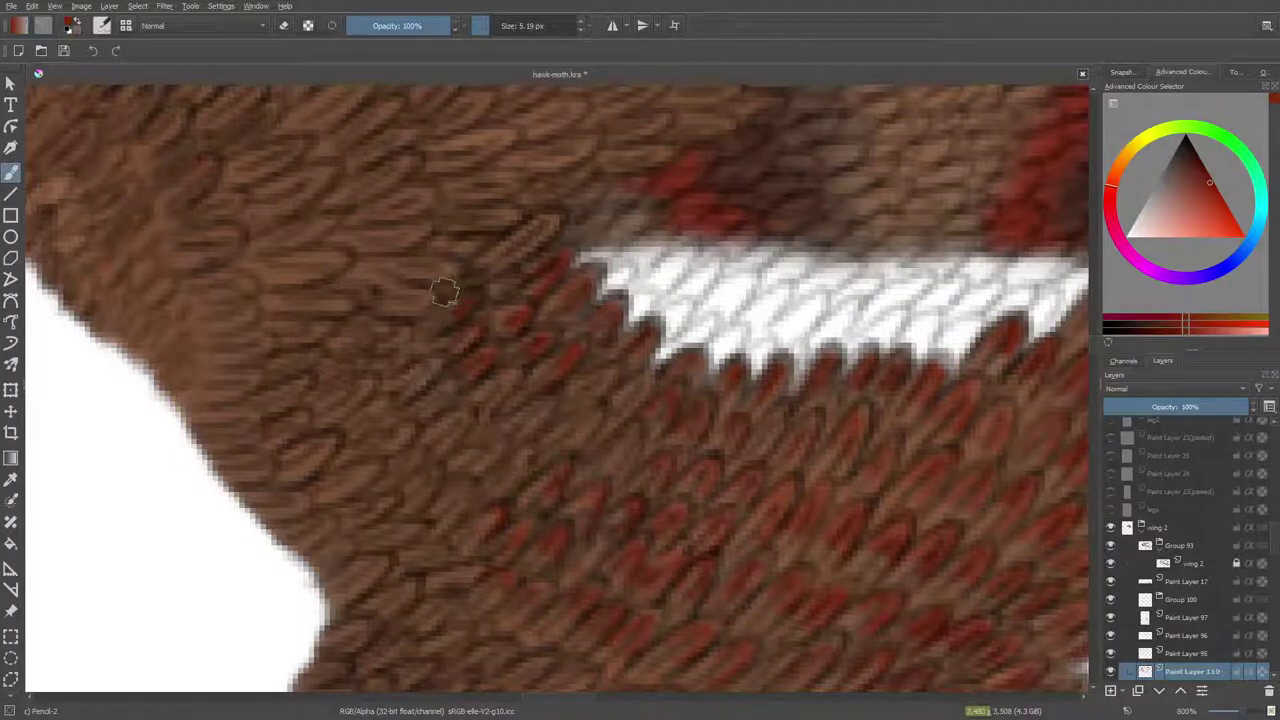
key(e)
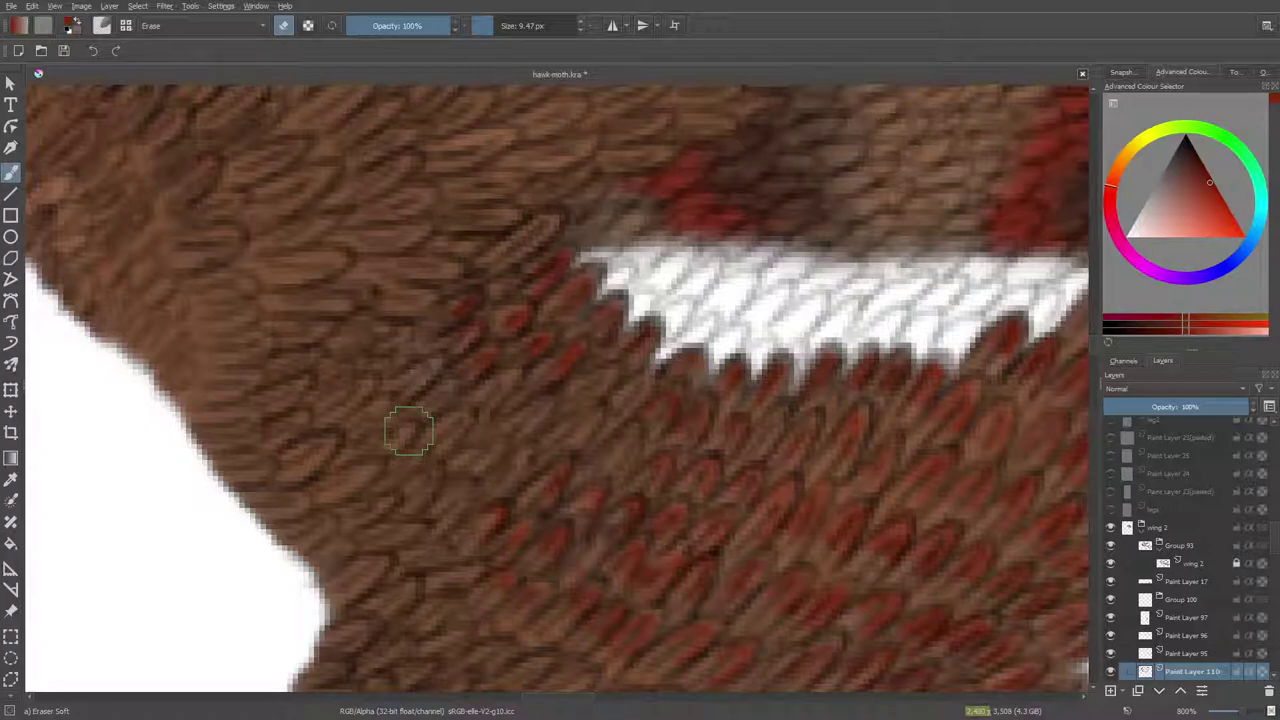
key(slash)
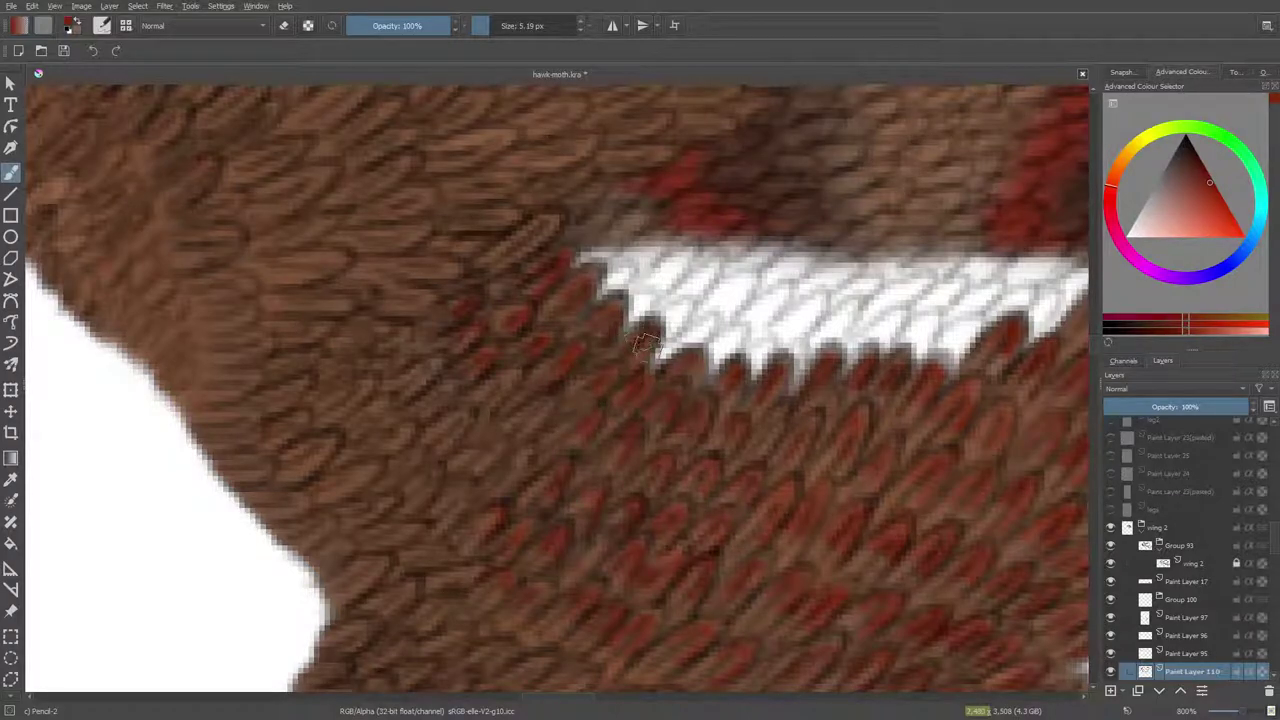
Redden the large scale above the small white patch's inner point and scattered tips down to the existing rows, softening stray red.
drag(532, 222, 532, 236)
mouse_move(398, 370)
mouse_down()
mouse_move(420, 362)
mouse_move(435, 375)
mouse_move(410, 385)
mouse_up()
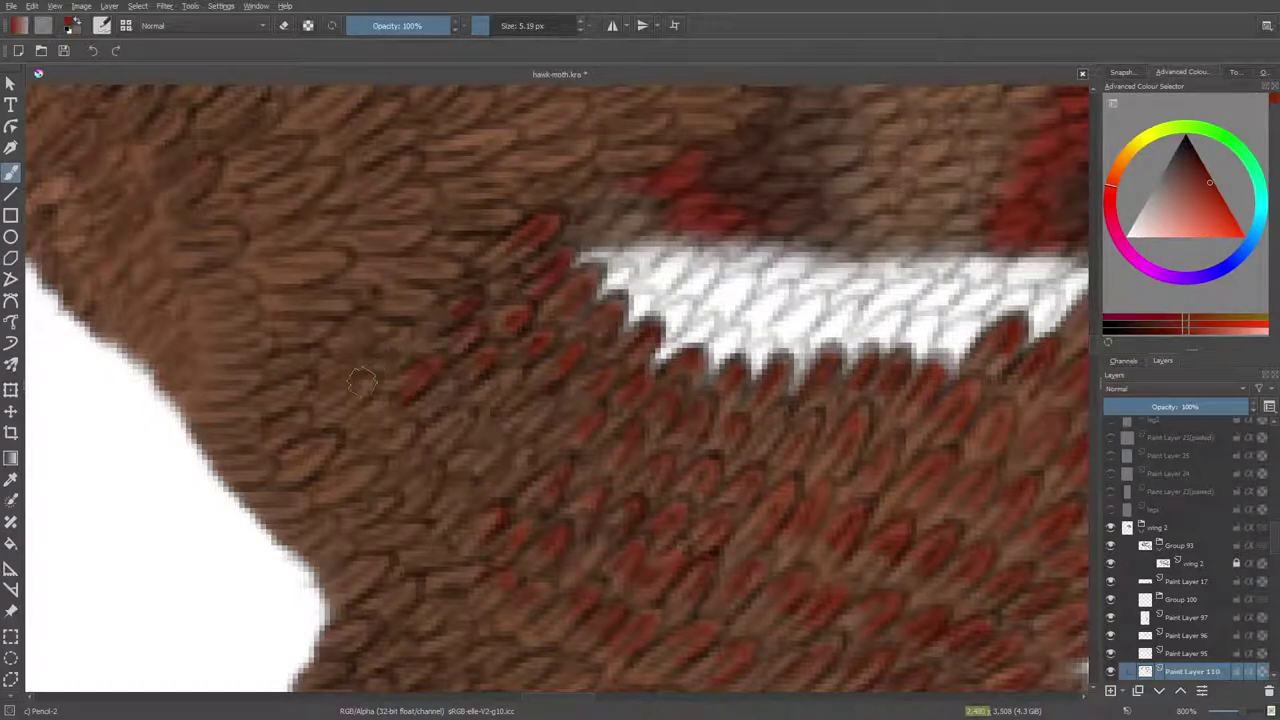
drag(466, 415, 450, 438)
key(e)
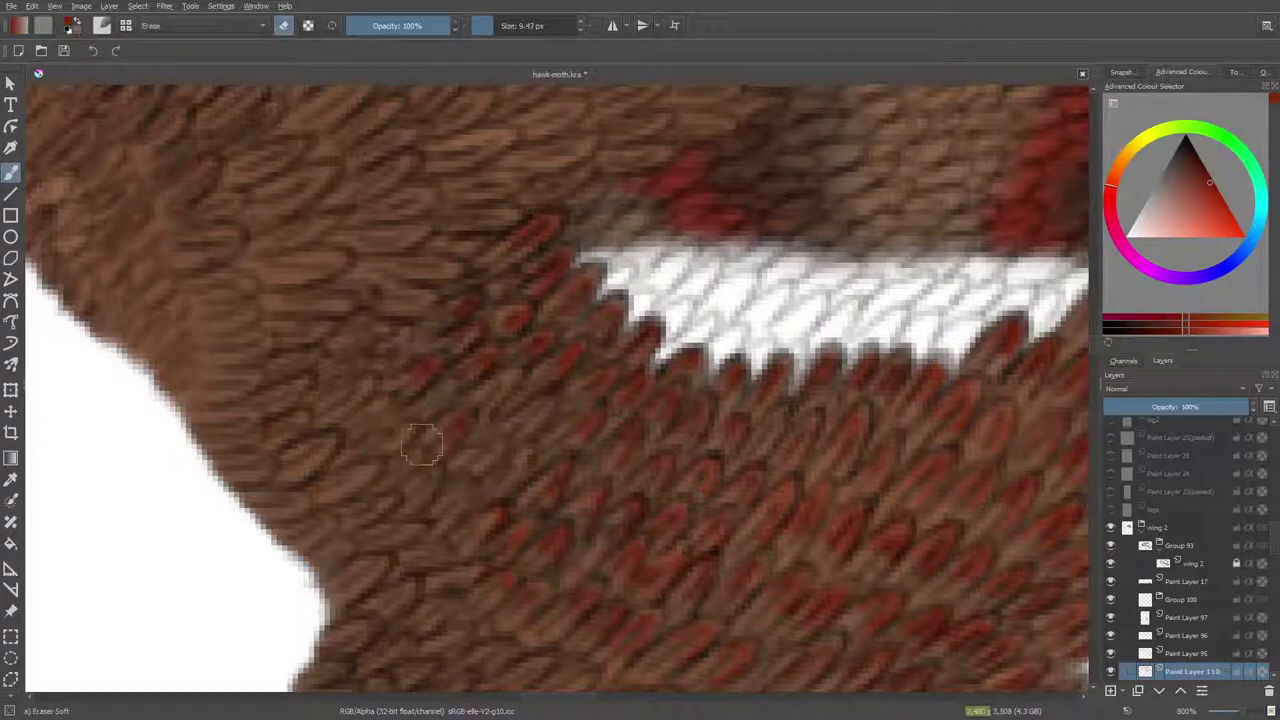
key(e)
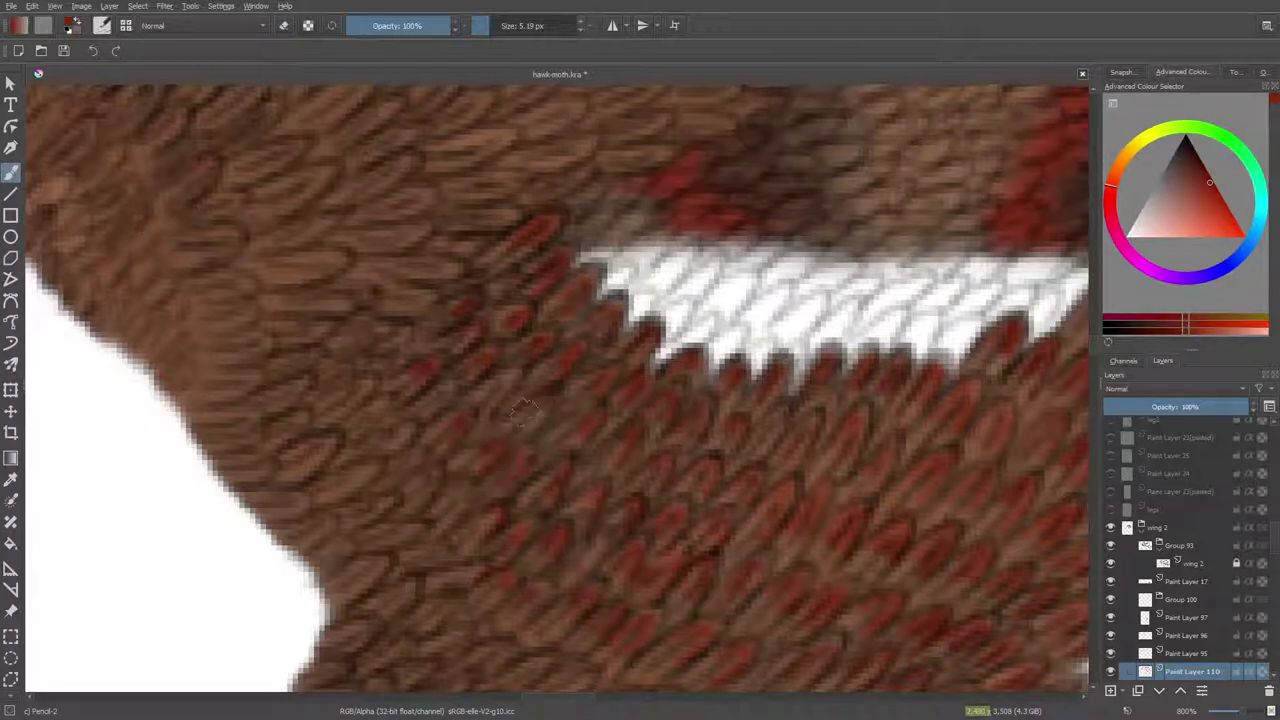
Paint staggered rows of red tips along the wing base's lower edge above the uncoloured scales, erasing stray red at the outline.
mouse_move(1095, 338)
mouse_down()
mouse_move(1094, 362)
mouse_move(1097, 336)
mouse_move(1097, 351)
mouse_up()
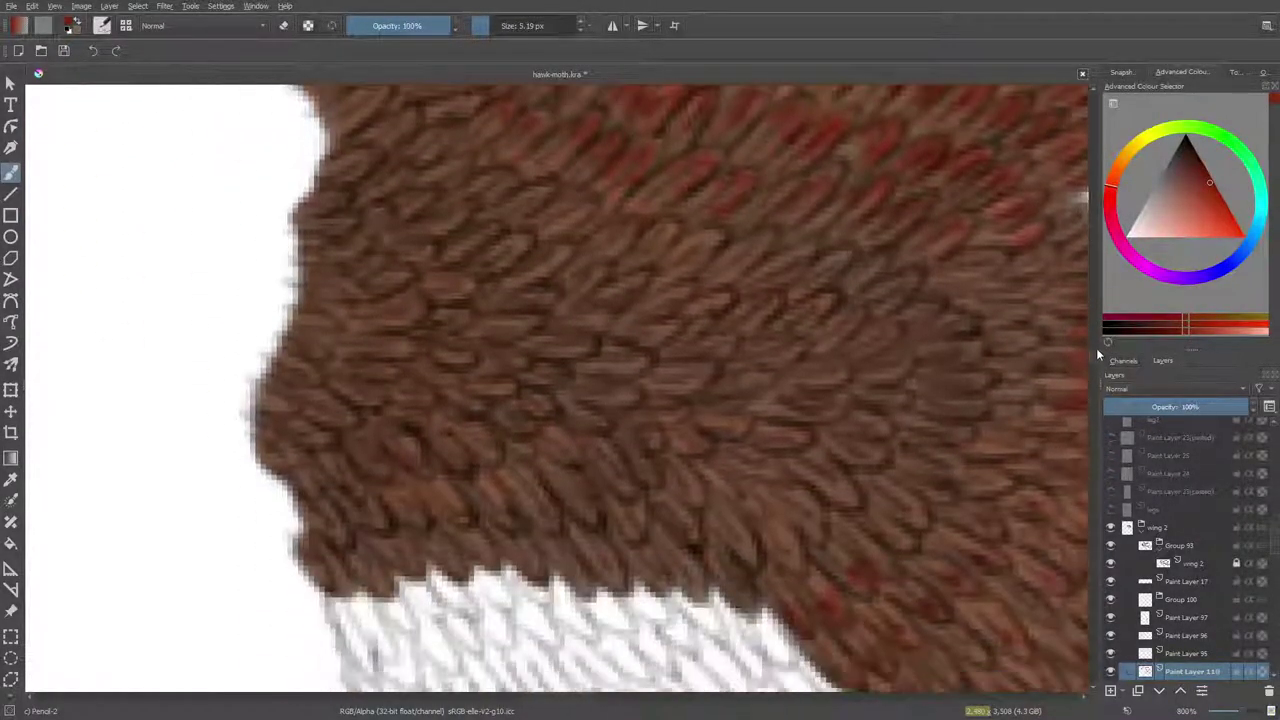
mouse_move(325, 570)
mouse_down()
mouse_move(378, 583)
mouse_move(373, 559)
mouse_move(398, 553)
mouse_move(387, 521)
mouse_move(462, 572)
mouse_up()
key(e)
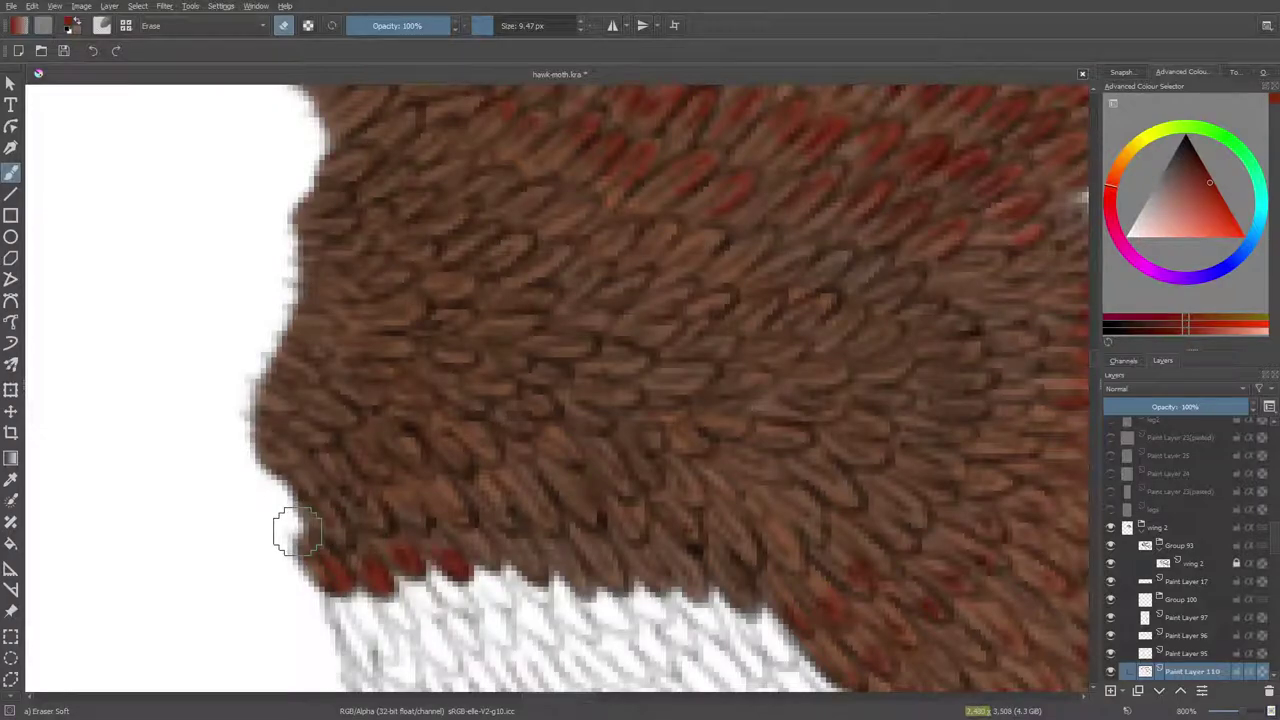
key(slash)
mouse_move(326, 518)
mouse_down()
mouse_move(358, 513)
mouse_move(356, 469)
mouse_move(384, 514)
mouse_move(448, 497)
mouse_move(438, 461)
mouse_move(504, 495)
mouse_move(514, 523)
mouse_move(551, 525)
mouse_move(525, 458)
mouse_move(570, 473)
mouse_move(569, 502)
mouse_move(593, 510)
mouse_move(574, 469)
mouse_move(575, 531)
mouse_move(618, 586)
mouse_up()
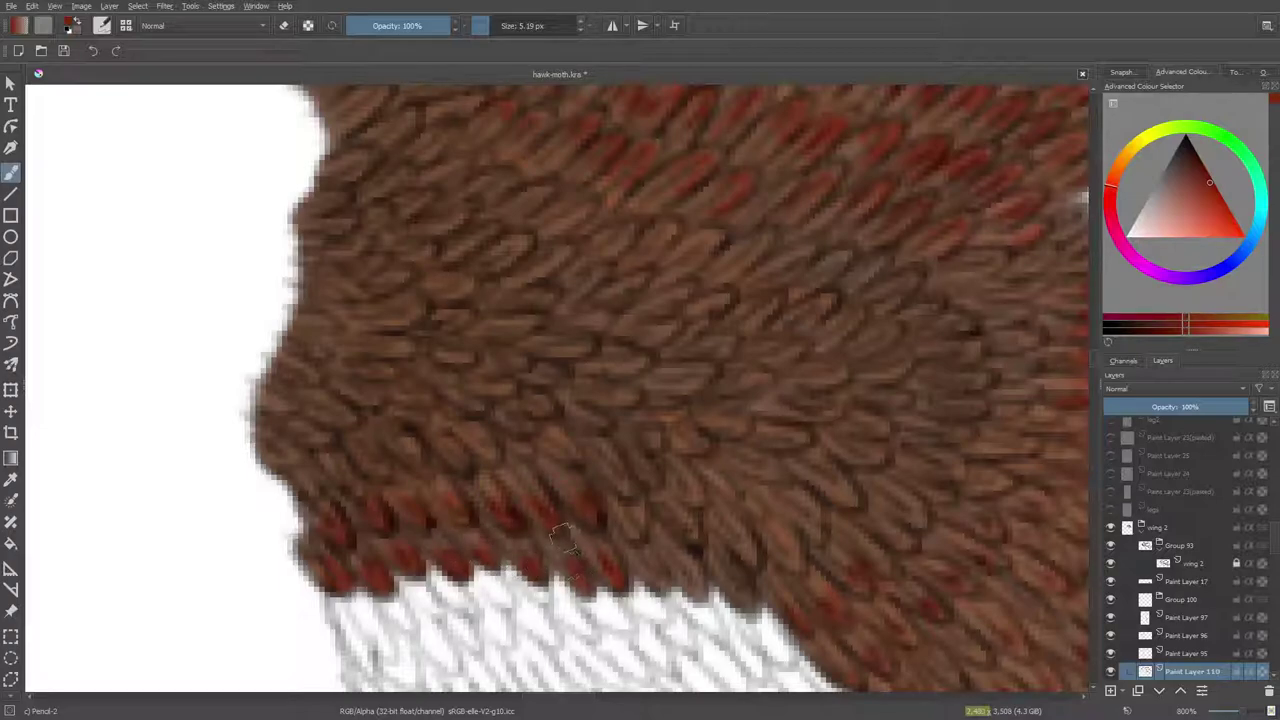
mouse_move(651, 563)
mouse_down()
mouse_move(690, 551)
mouse_move(700, 573)
mouse_move(682, 546)
mouse_move(723, 548)
mouse_up()
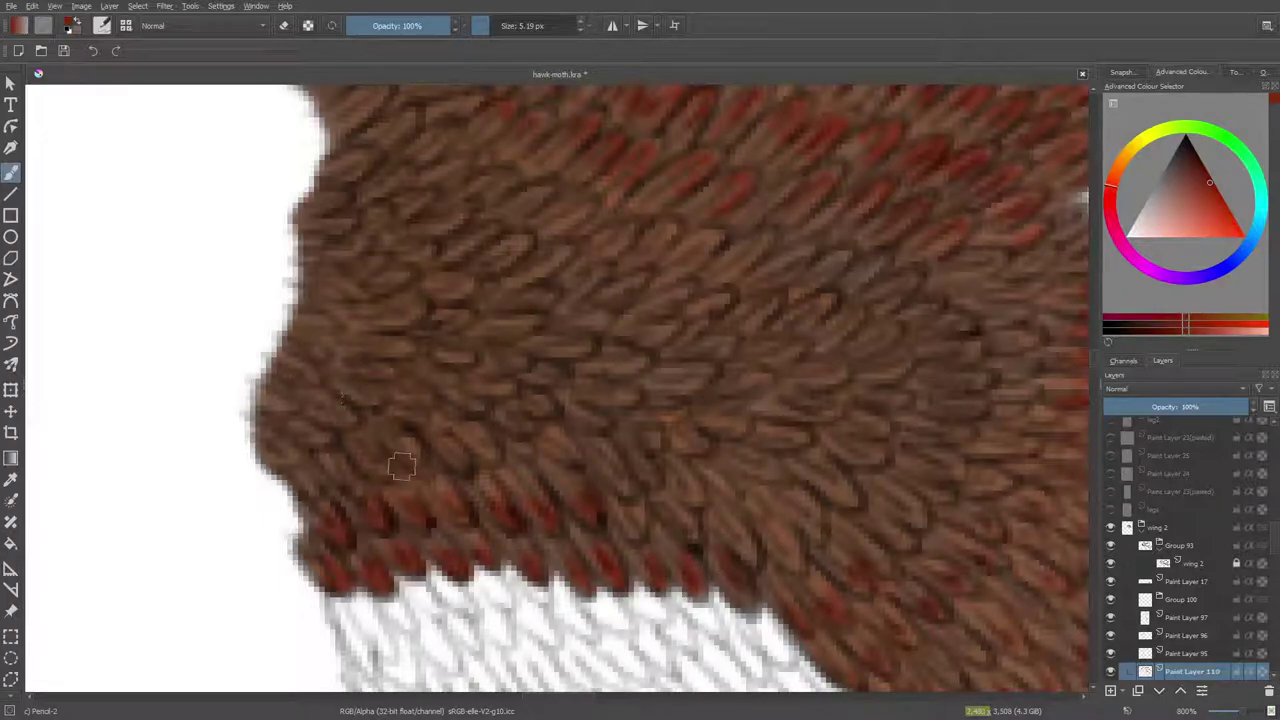
mouse_move(458, 468)
mouse_down()
mouse_move(443, 453)
mouse_move(487, 441)
mouse_move(407, 438)
mouse_move(365, 457)
mouse_up()
mouse_move(566, 460)
mouse_down()
mouse_move(550, 440)
mouse_move(629, 491)
mouse_move(628, 510)
mouse_move(646, 480)
mouse_move(681, 531)
mouse_up()
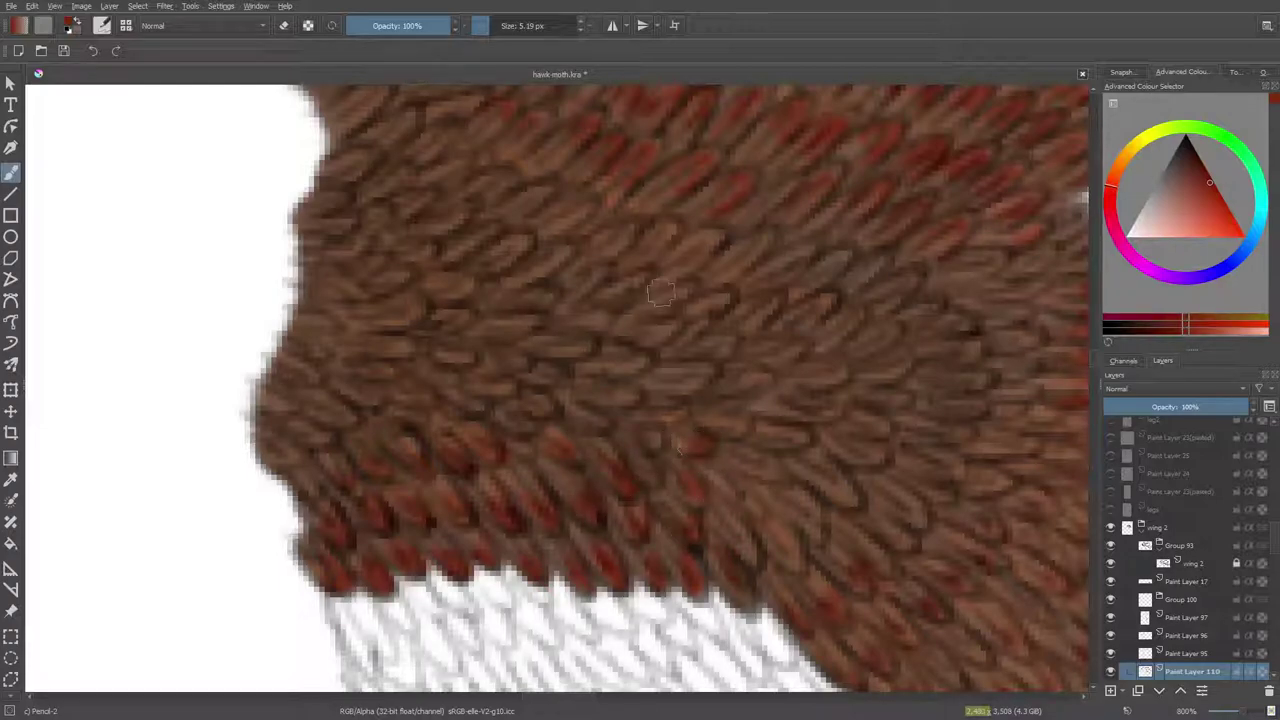
Redden scattered scale tips through the middle of the wing base, linking the lower-edge rows with the upper red rows.
mouse_move(698, 378)
mouse_down()
mouse_move(642, 348)
mouse_move(600, 342)
mouse_move(602, 354)
mouse_move(632, 364)
mouse_move(563, 335)
mouse_up()
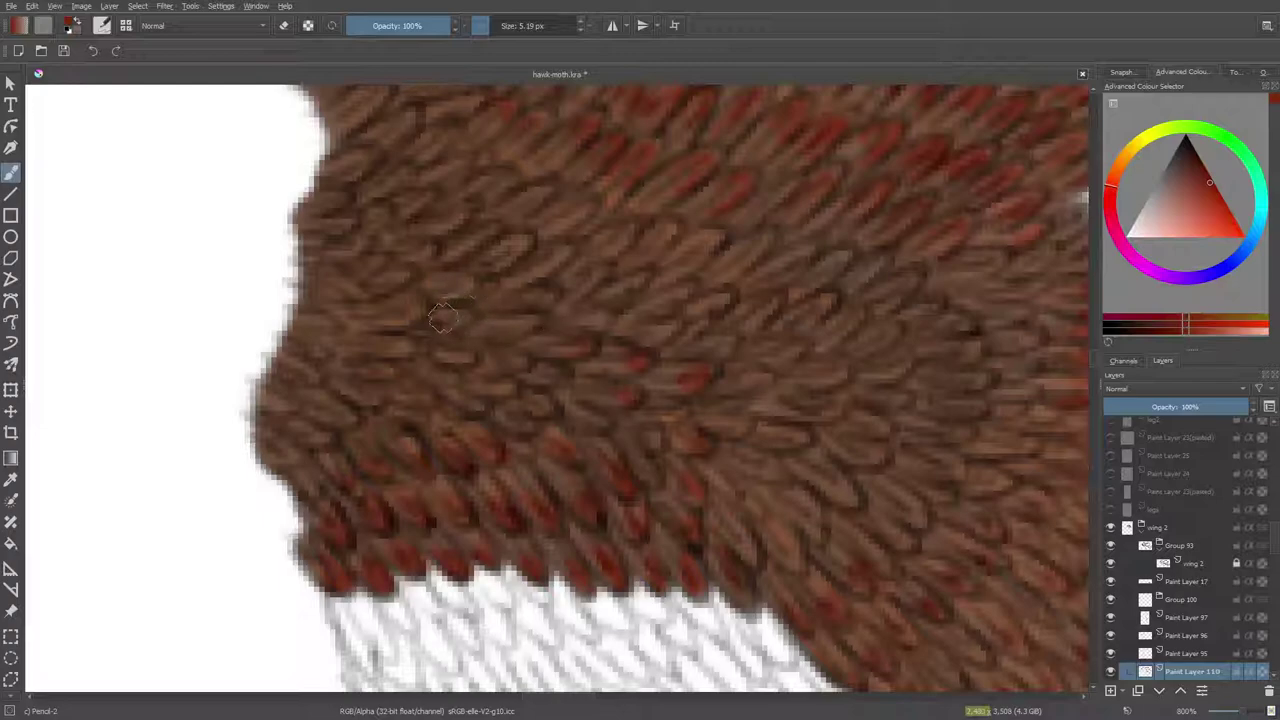
drag(535, 318, 508, 325)
mouse_move(448, 291)
mouse_down()
mouse_move(472, 285)
mouse_move(394, 324)
mouse_up()
drag(462, 359, 441, 348)
drag(505, 258, 528, 247)
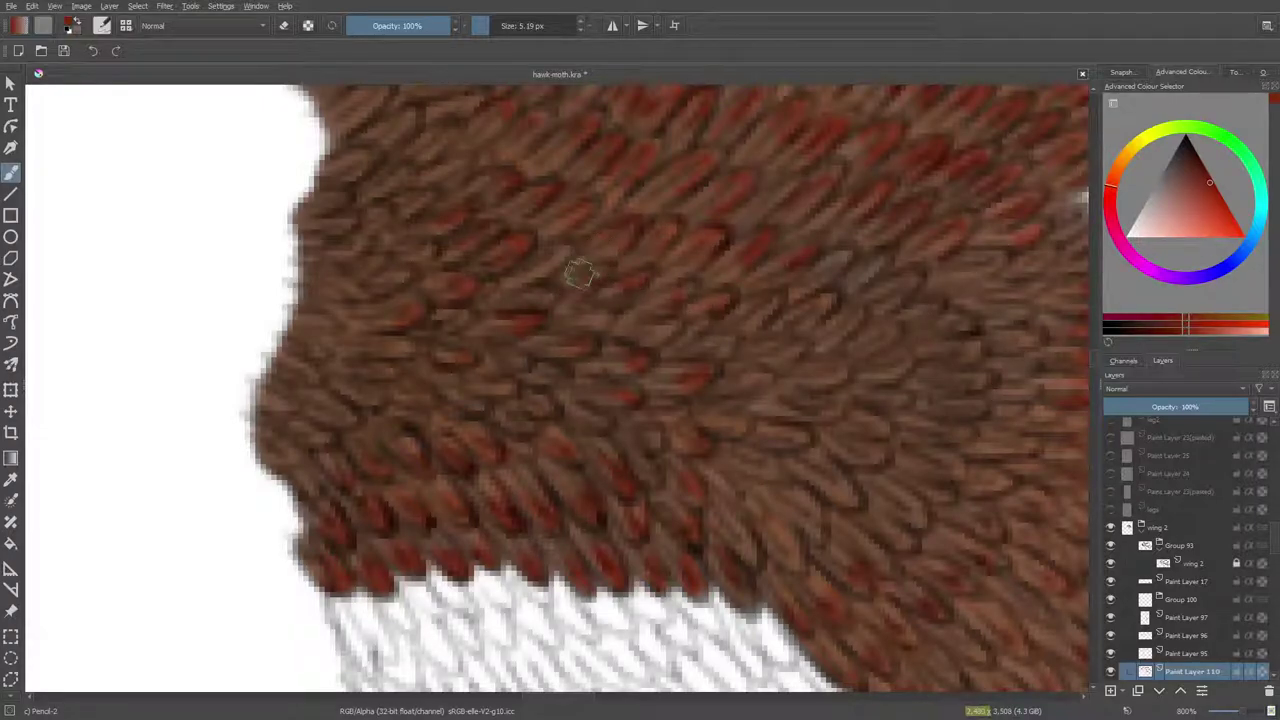
Fill the remaining brown area between the wing base and the white patches' points with curved rows of red scale tips.
drag(571, 696, 590, 697)
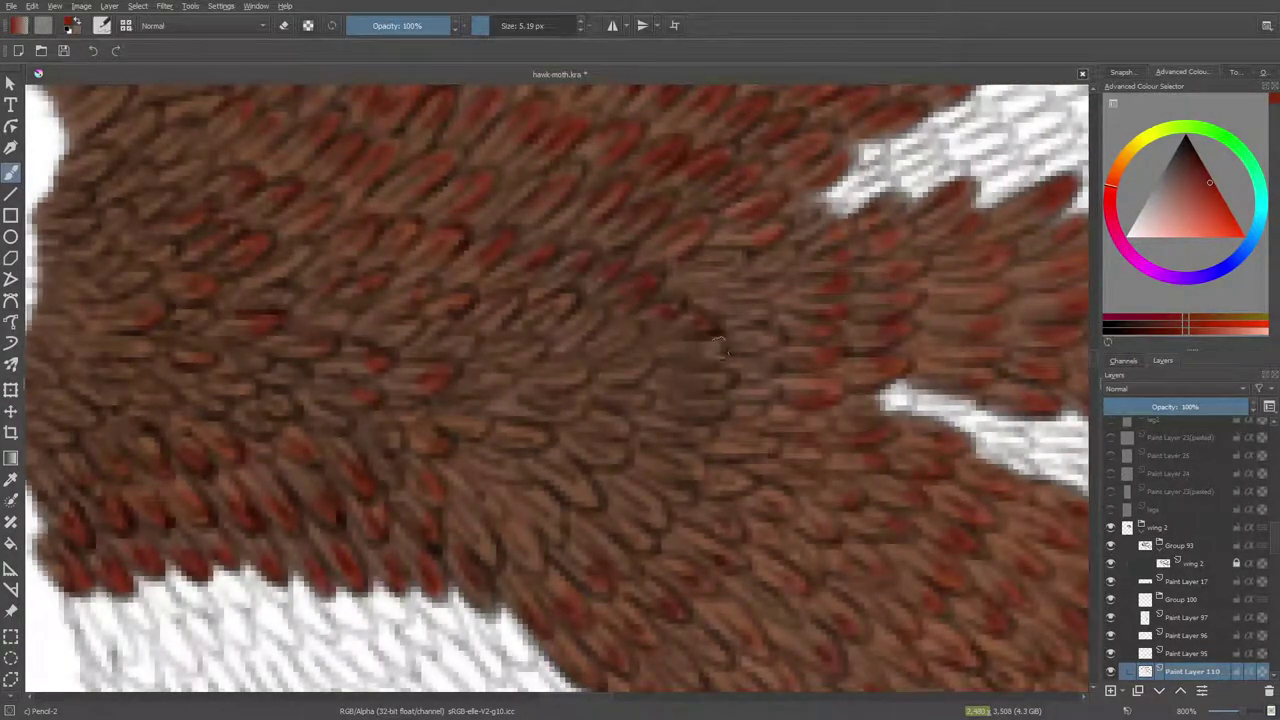
mouse_move(720, 372)
mouse_down()
mouse_move(697, 386)
mouse_move(706, 408)
mouse_up()
drag(702, 462, 681, 473)
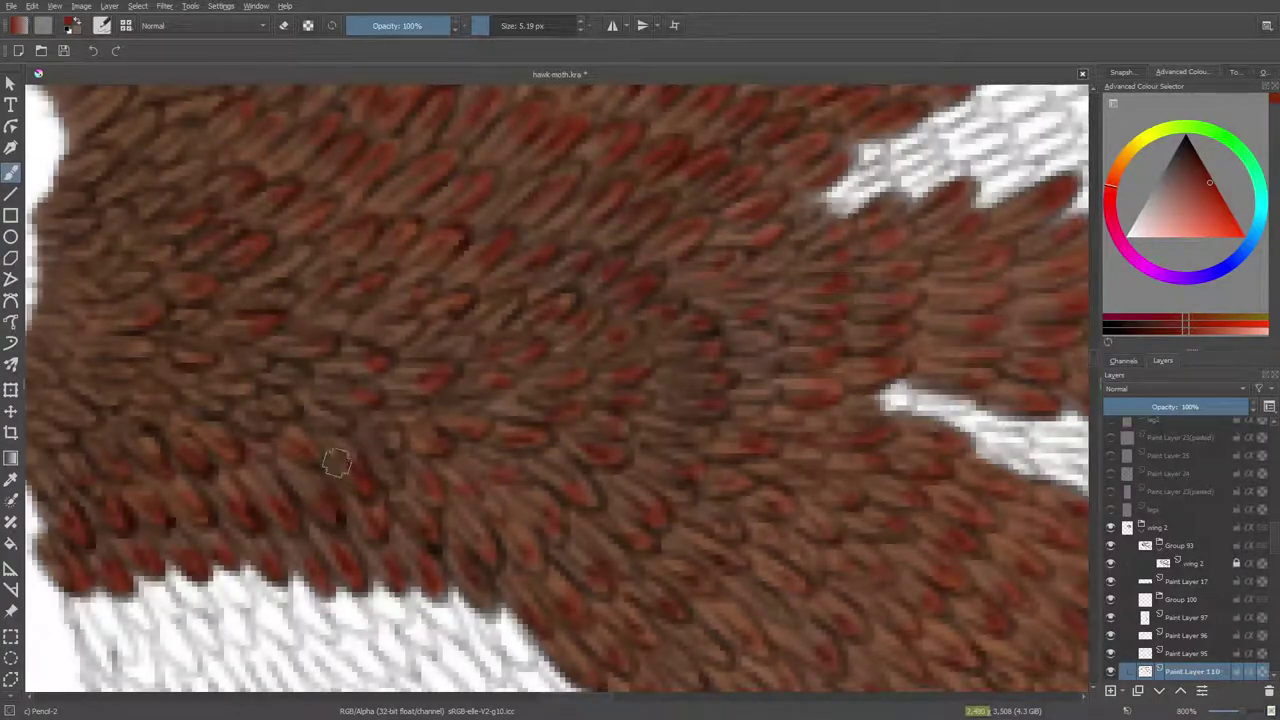
Examine how the red-tipped wing base blends with the veins and the upper wing across the whole moth drawing.
scroll(326, 412, down, 8)
scroll(322, 344, up, 3)
scroll(321, 344, up, 5)
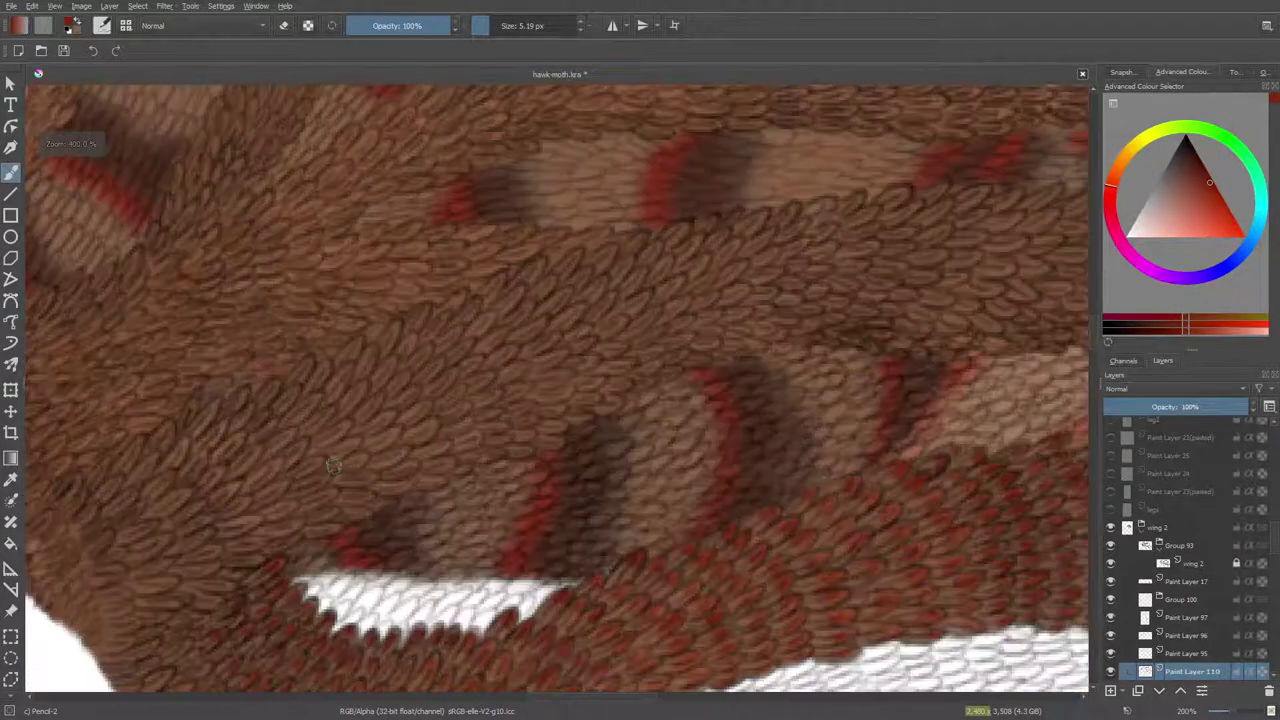
scroll(325, 484, down, 3)
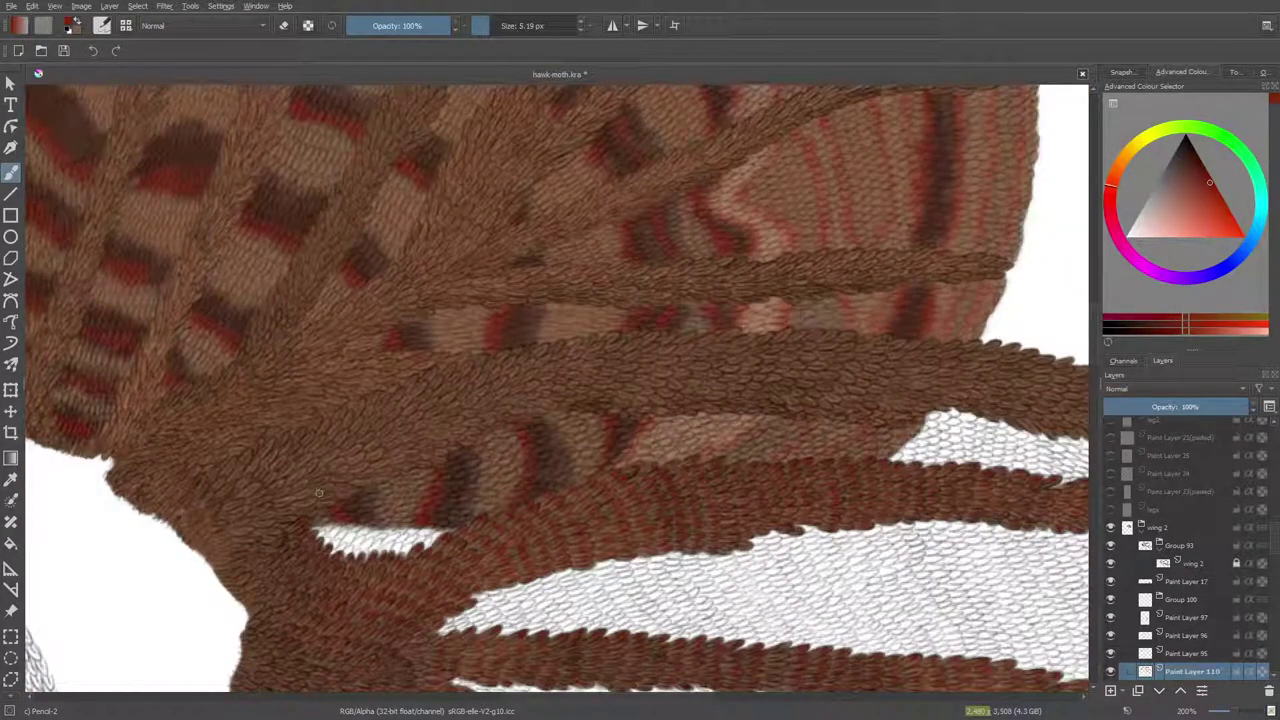
scroll(319, 492, down, 5)
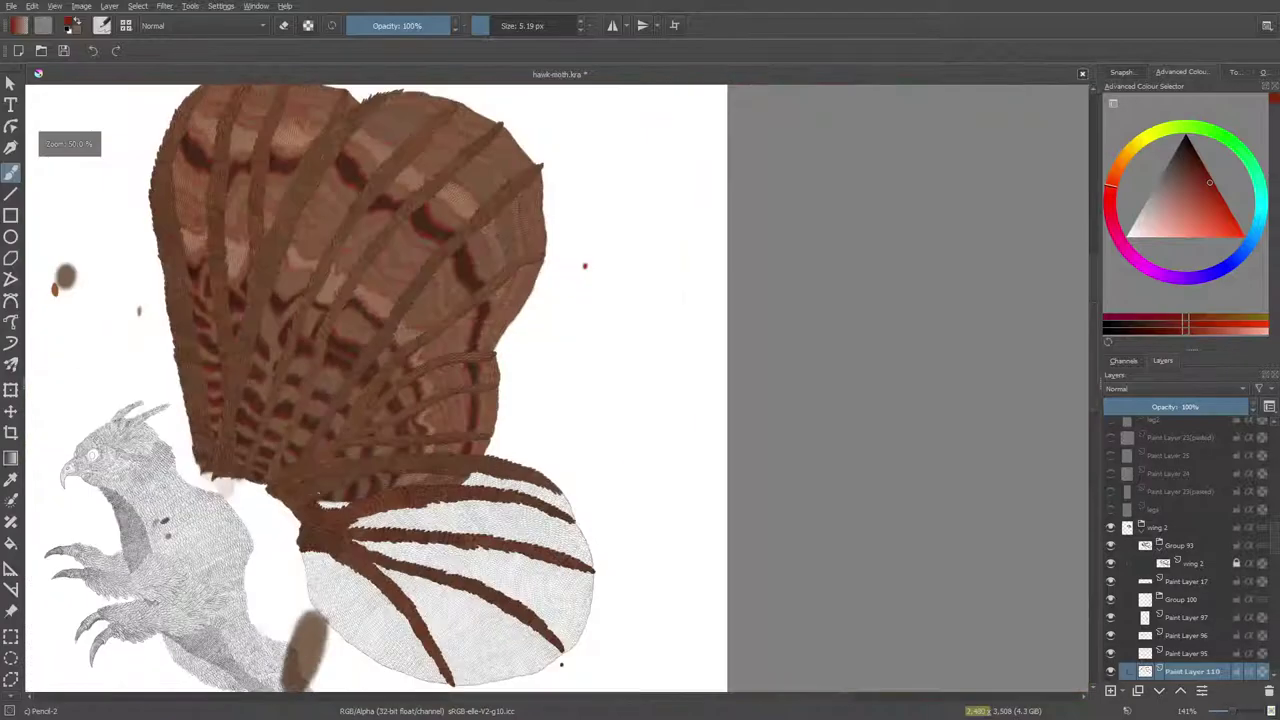
scroll(374, 591, up, 3)
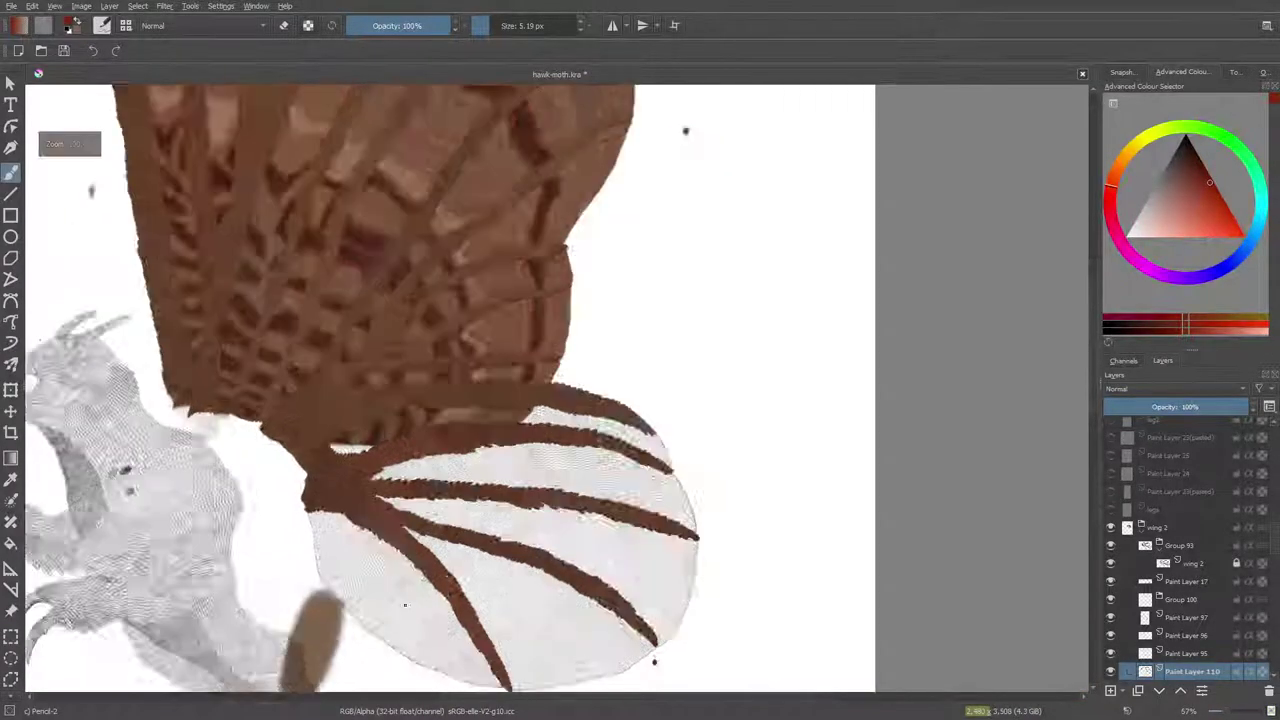
scroll(374, 591, up, 2)
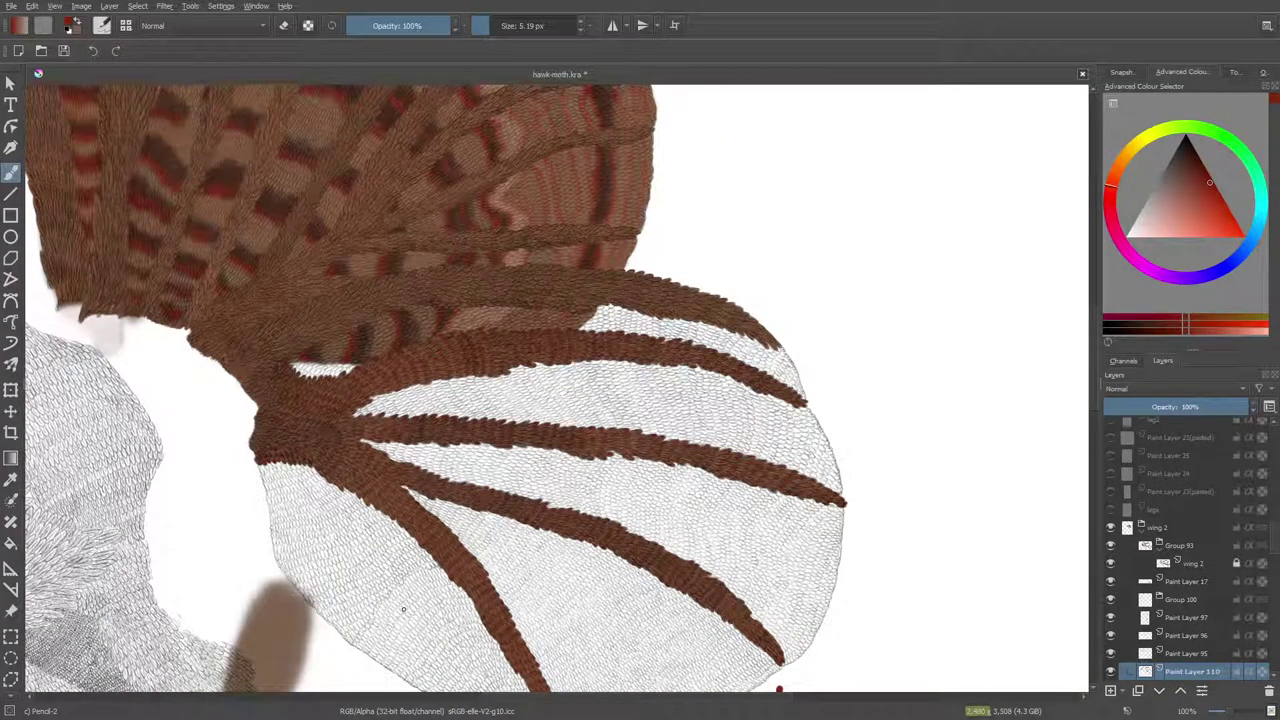